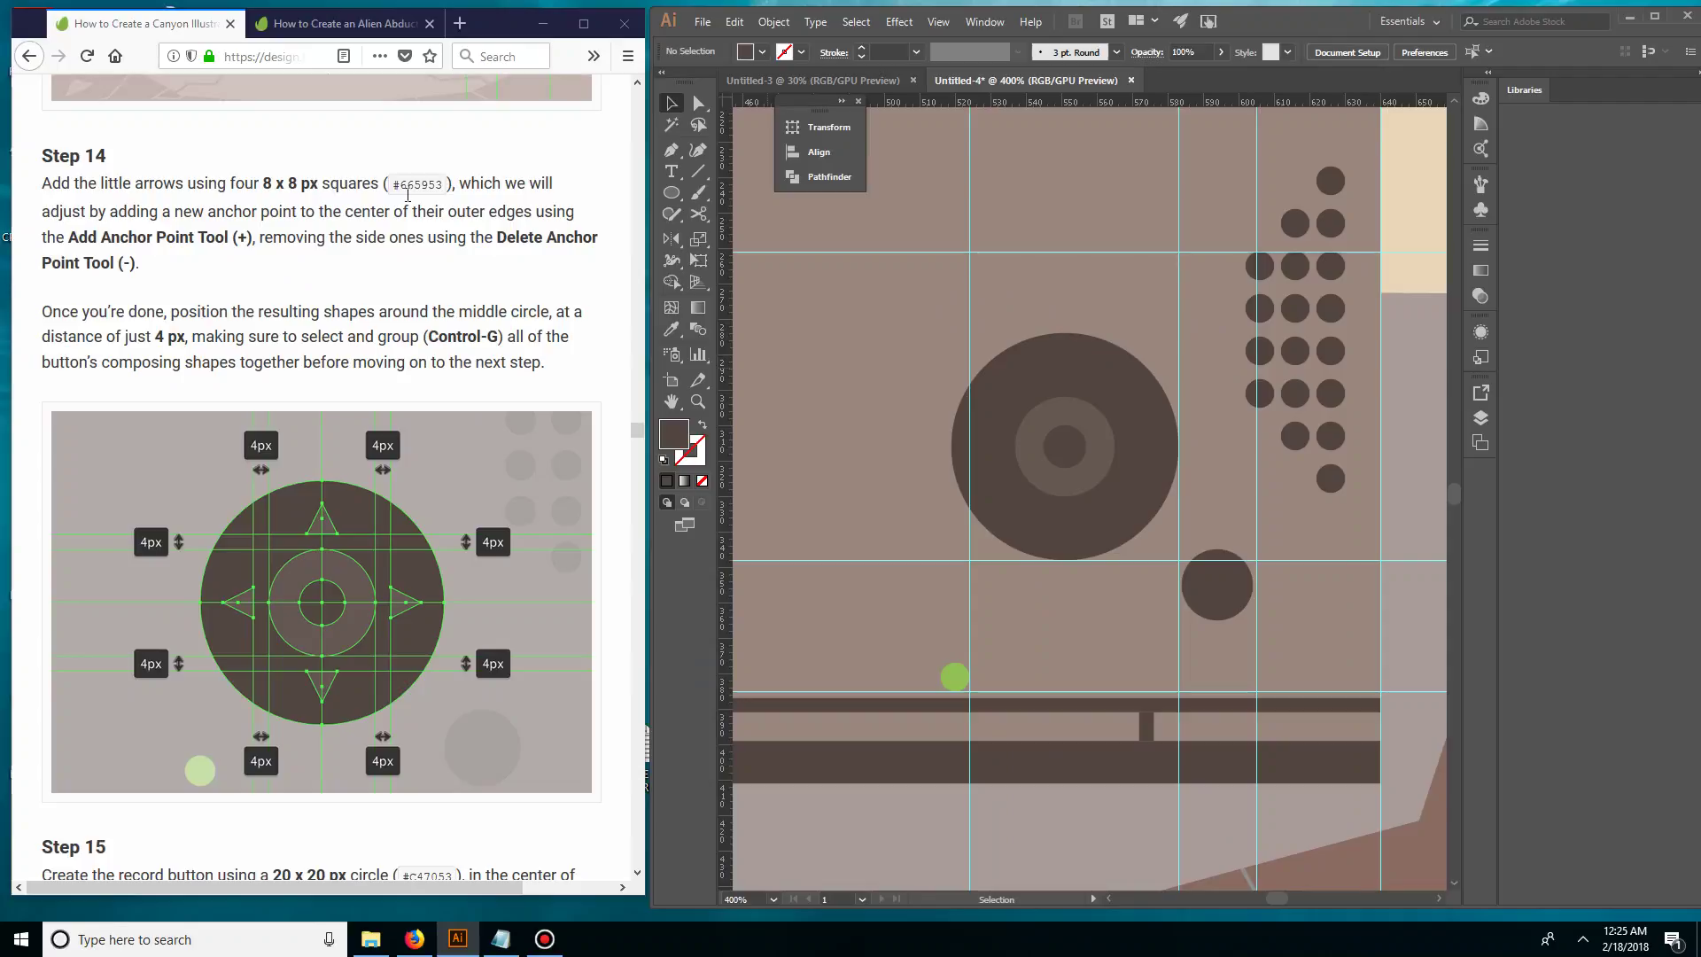
- Copy the arrow colour code 665953 from the tutorial and create an 8 x 8 px square beside the large circle in Illustrator
double_click(428, 185)
key("ctrl+c")
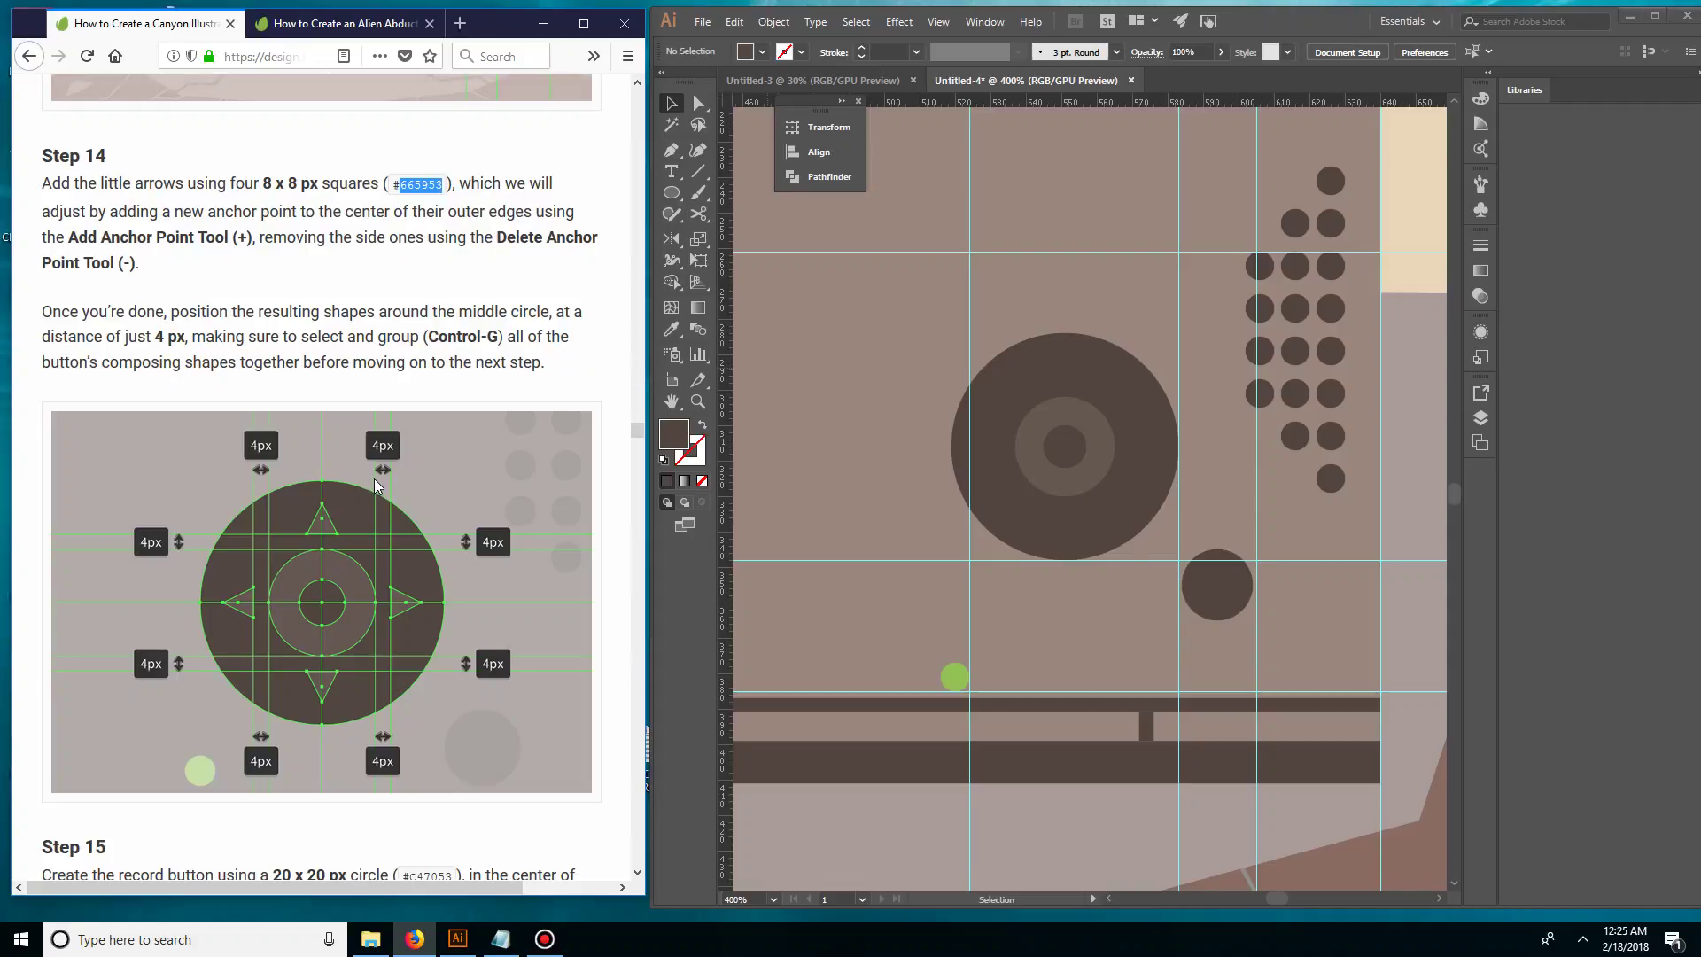
right_click(673, 193)
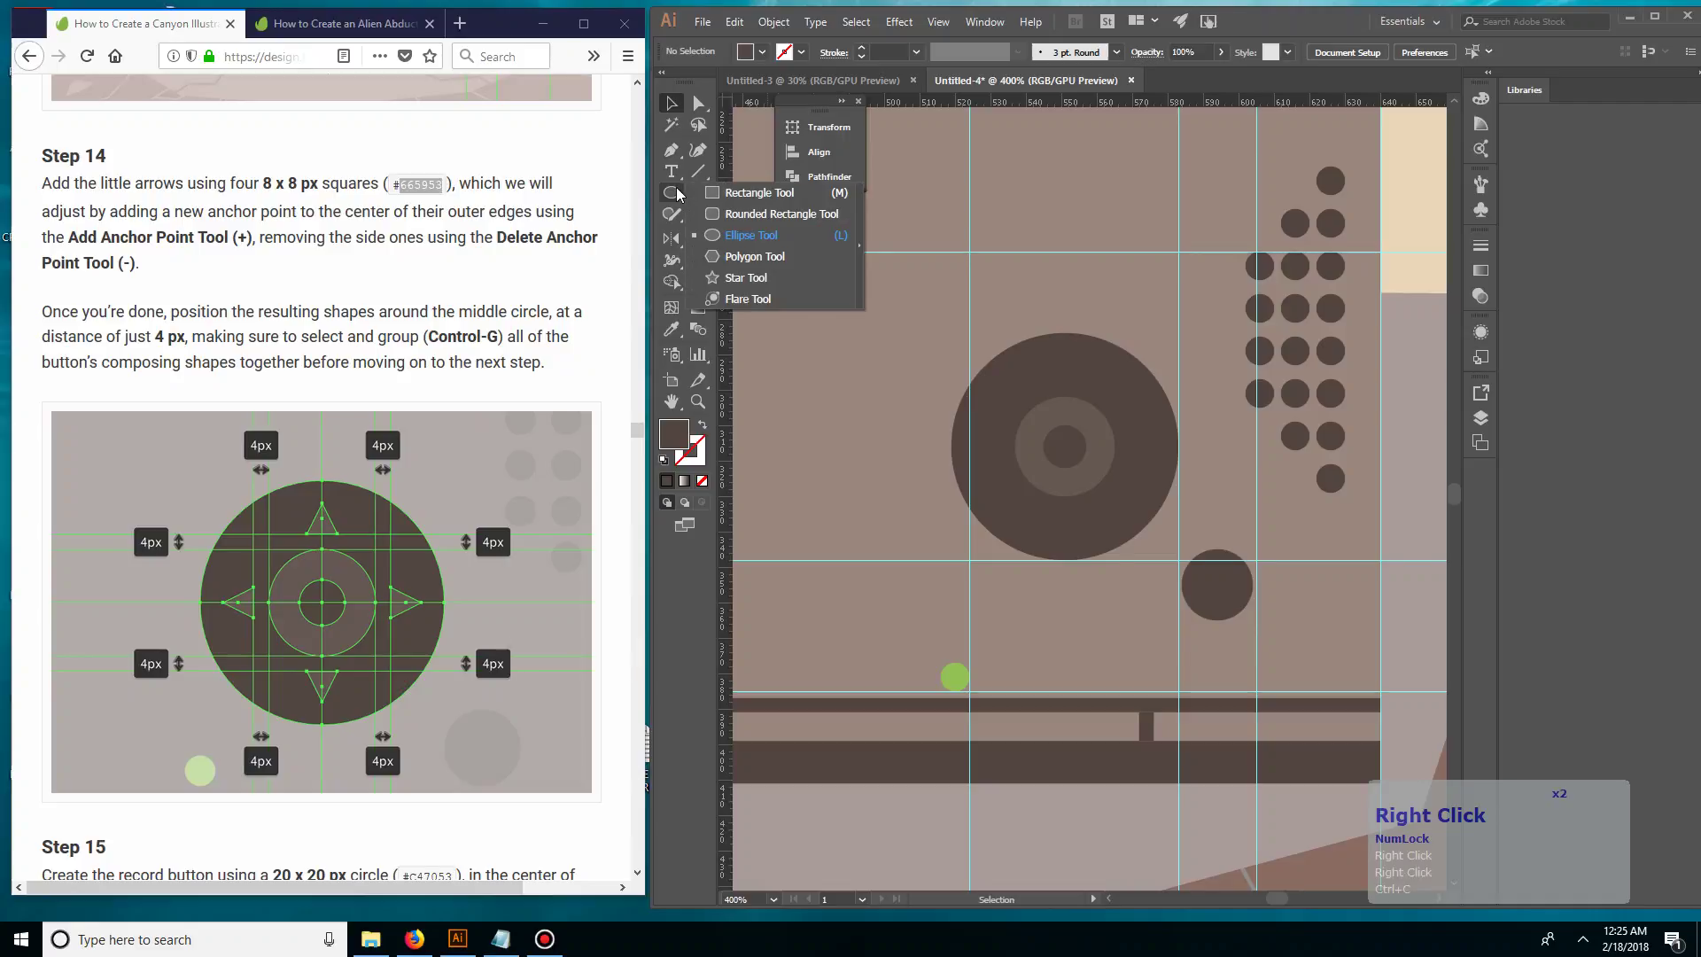
left_click(719, 192)
left_click(889, 494)
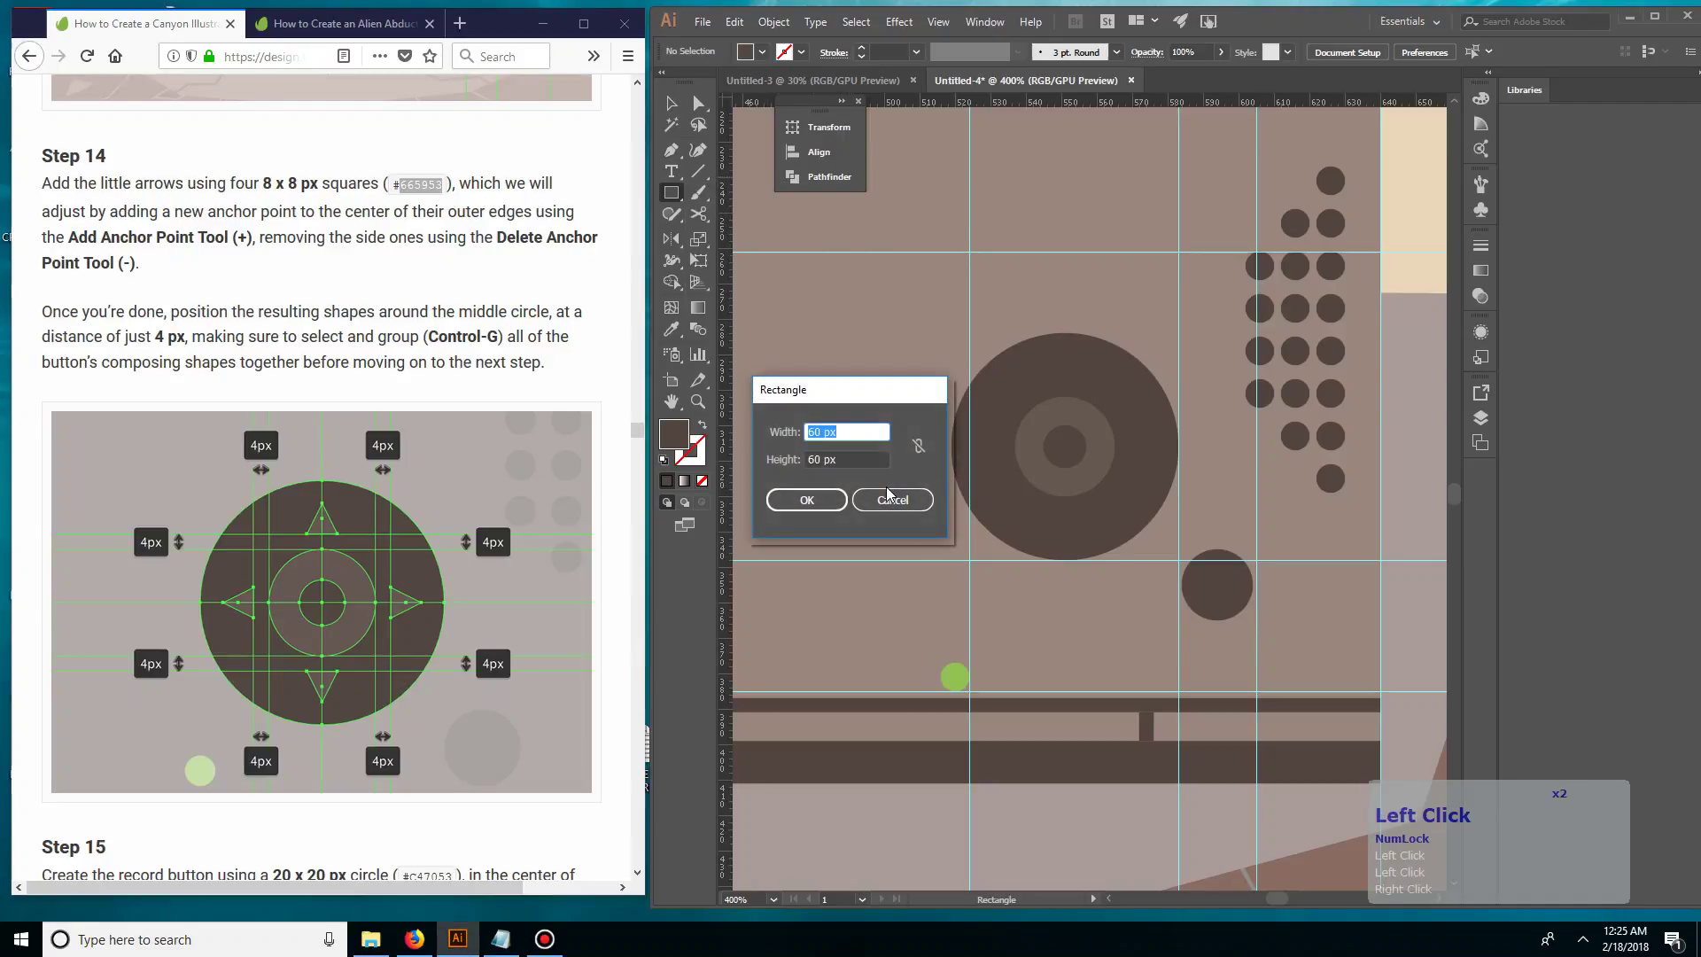
type("4")
key("BackSpace")
type("8")
key("Tab")
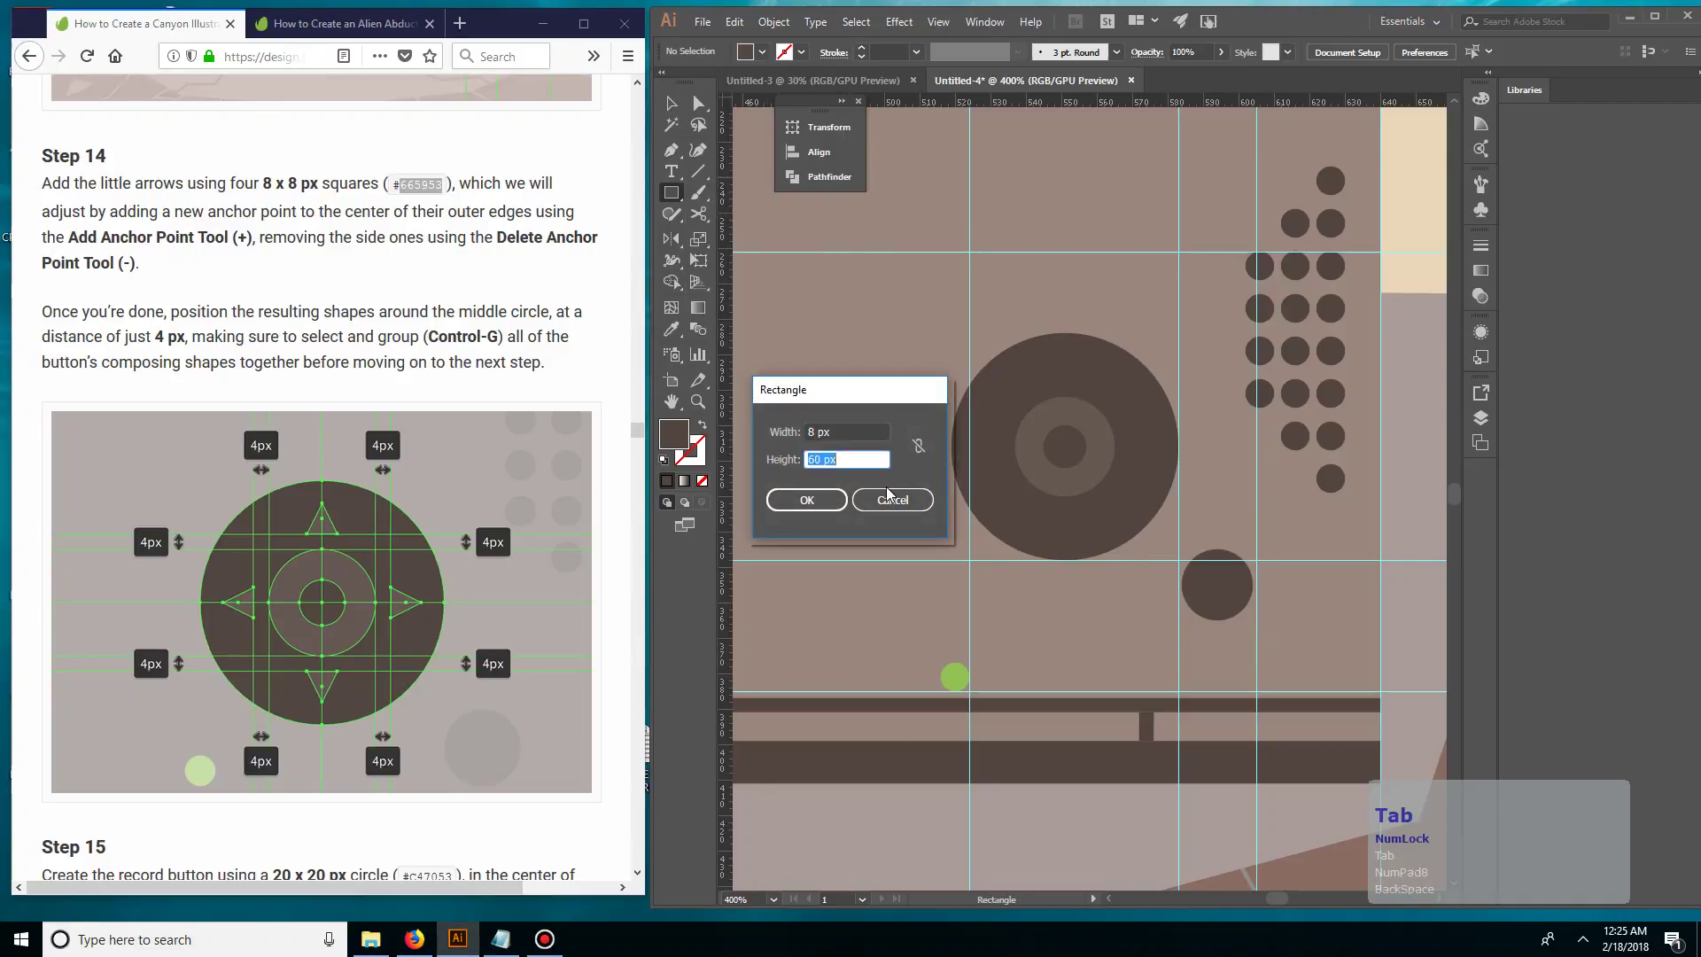
type("8")
key("Return")
key("v")
left_click(888, 424)
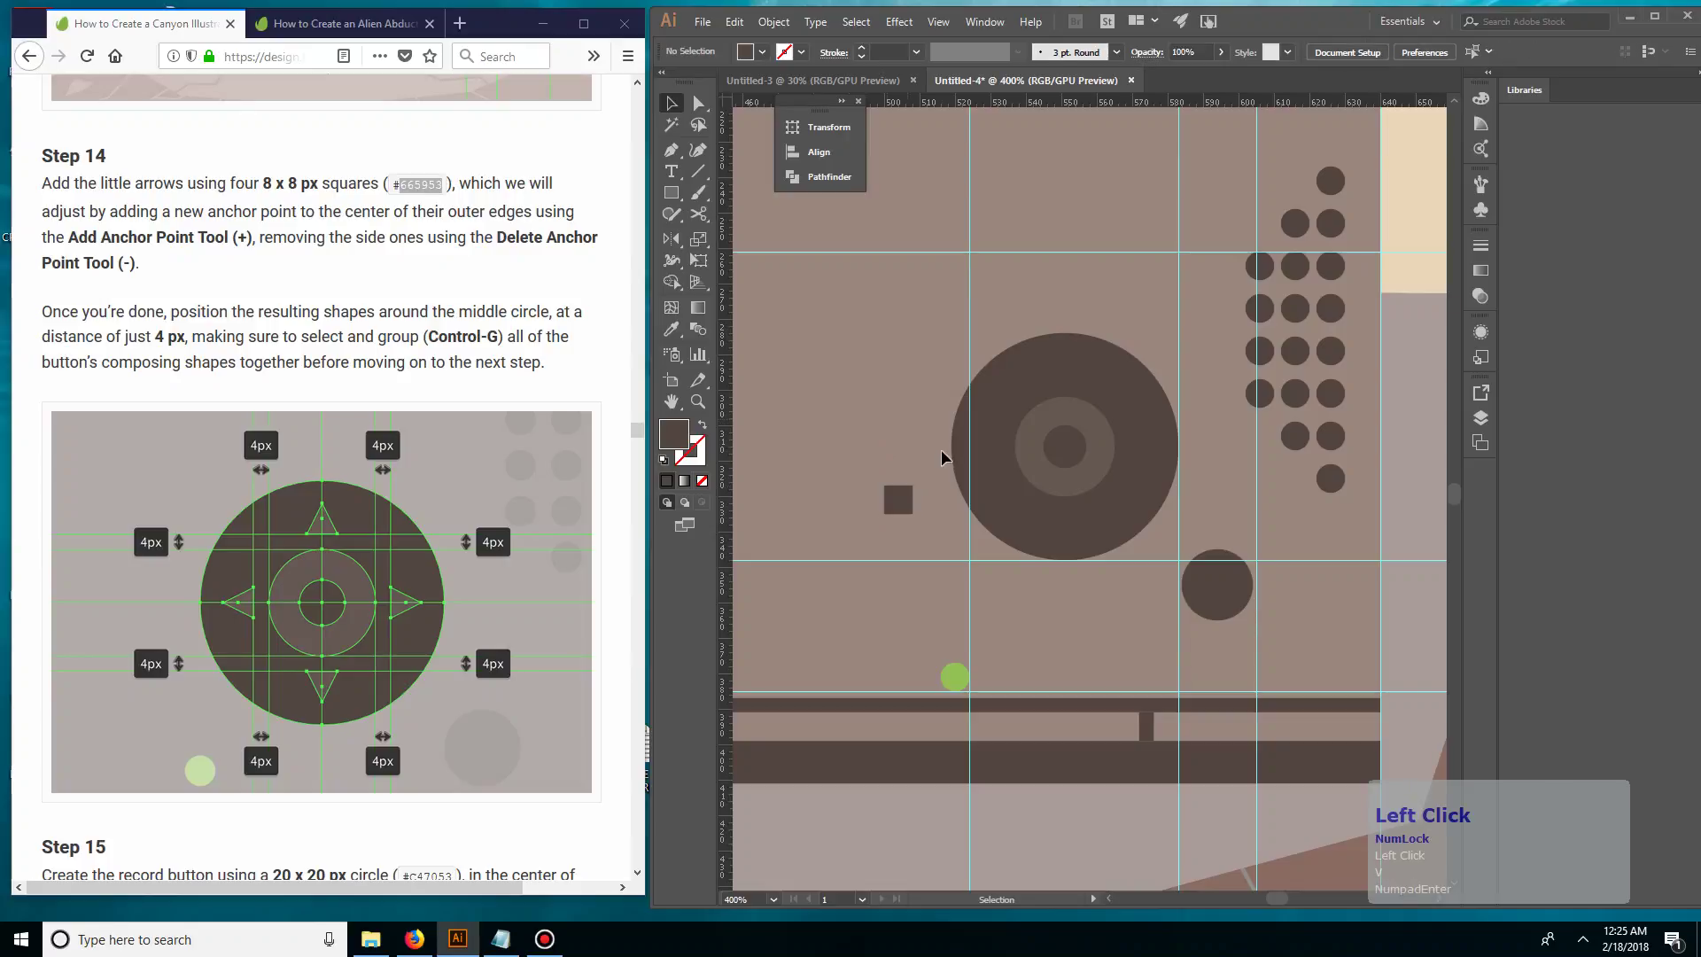
- Add an anchor point at the centre of the small square's top edge
left_click(904, 505)
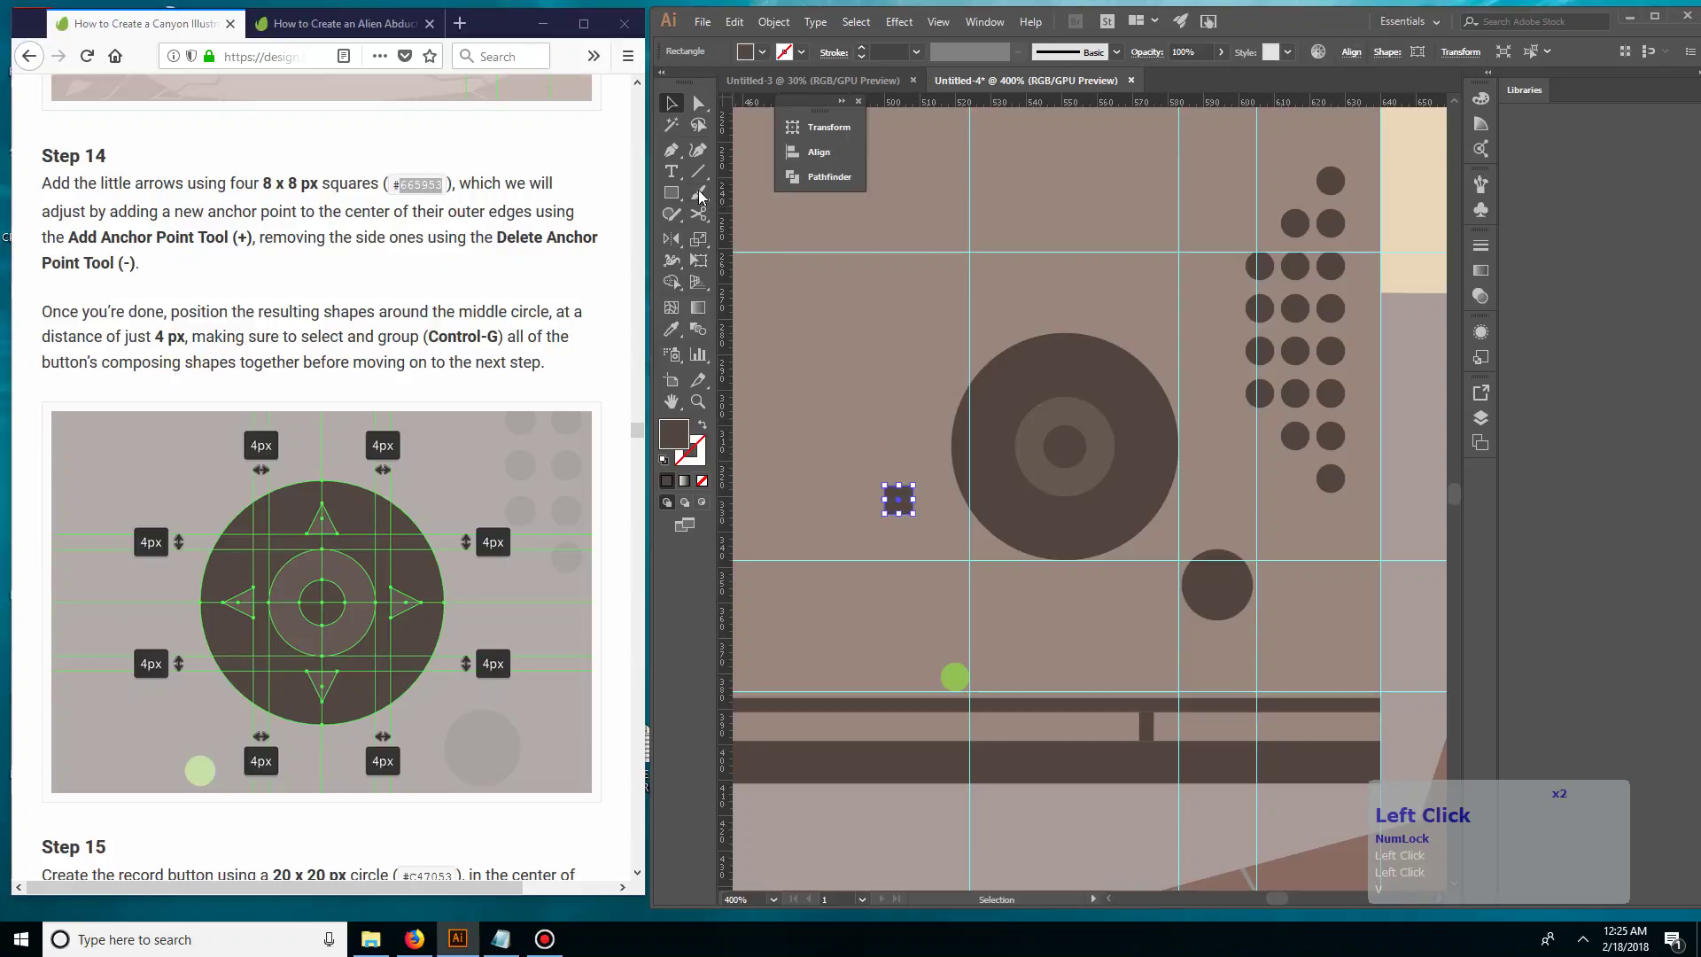
right_click(672, 151)
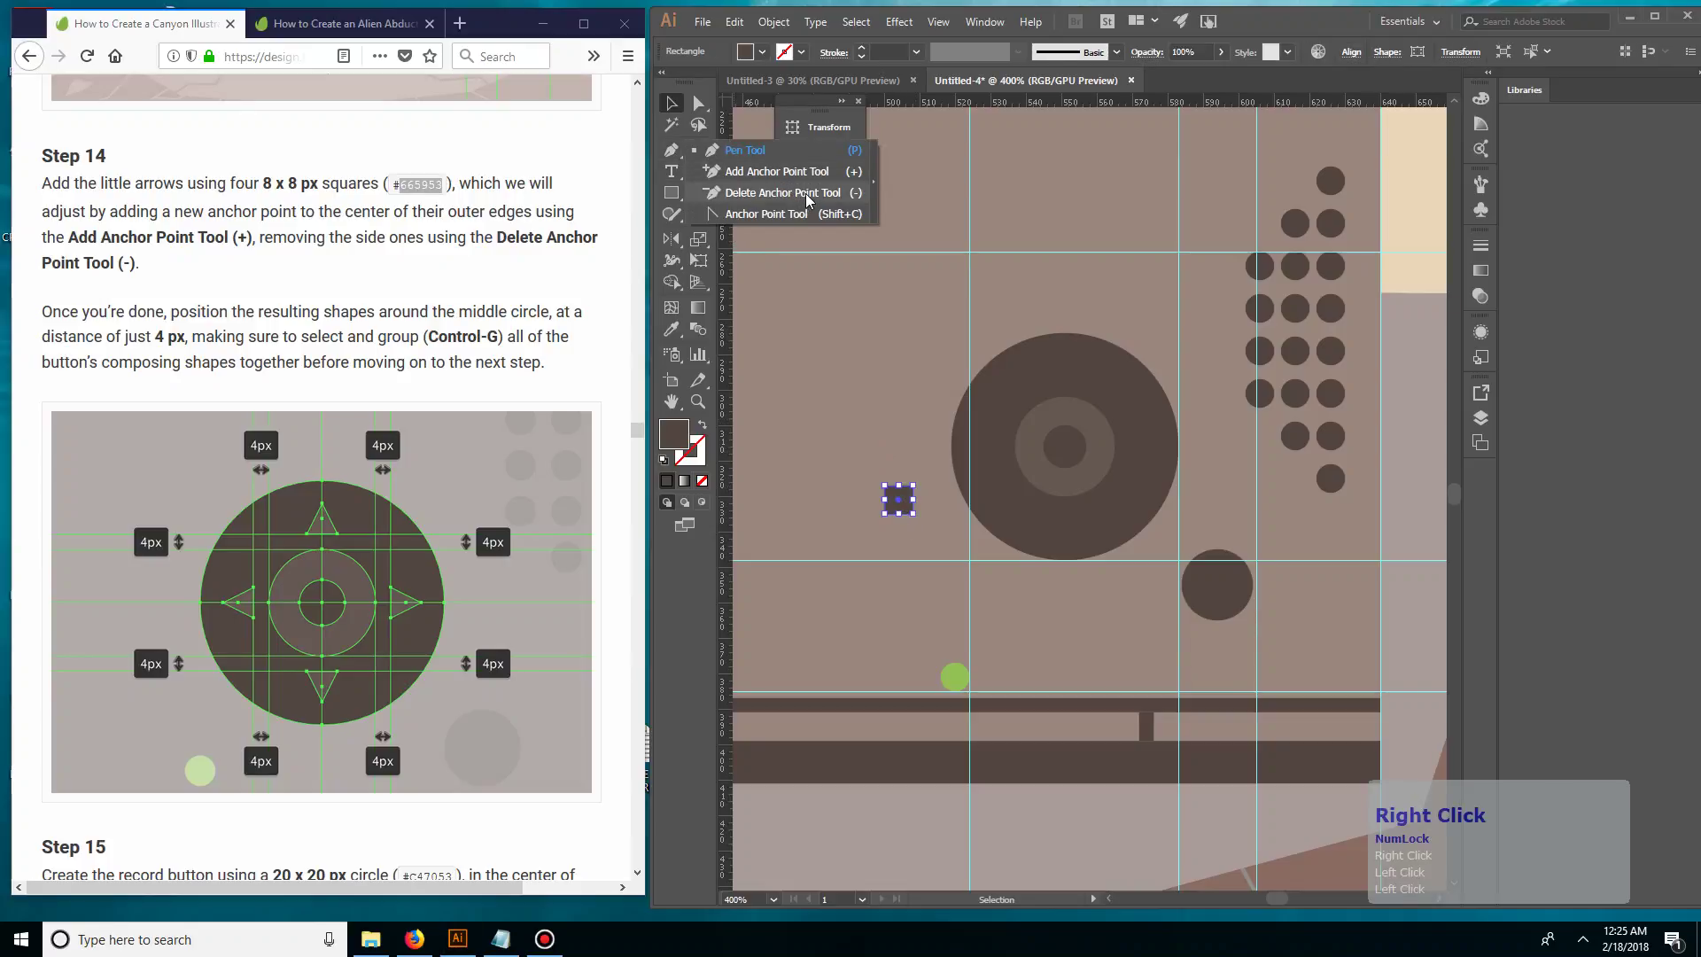
left_click(800, 193)
right_click(673, 149)
left_click(752, 171)
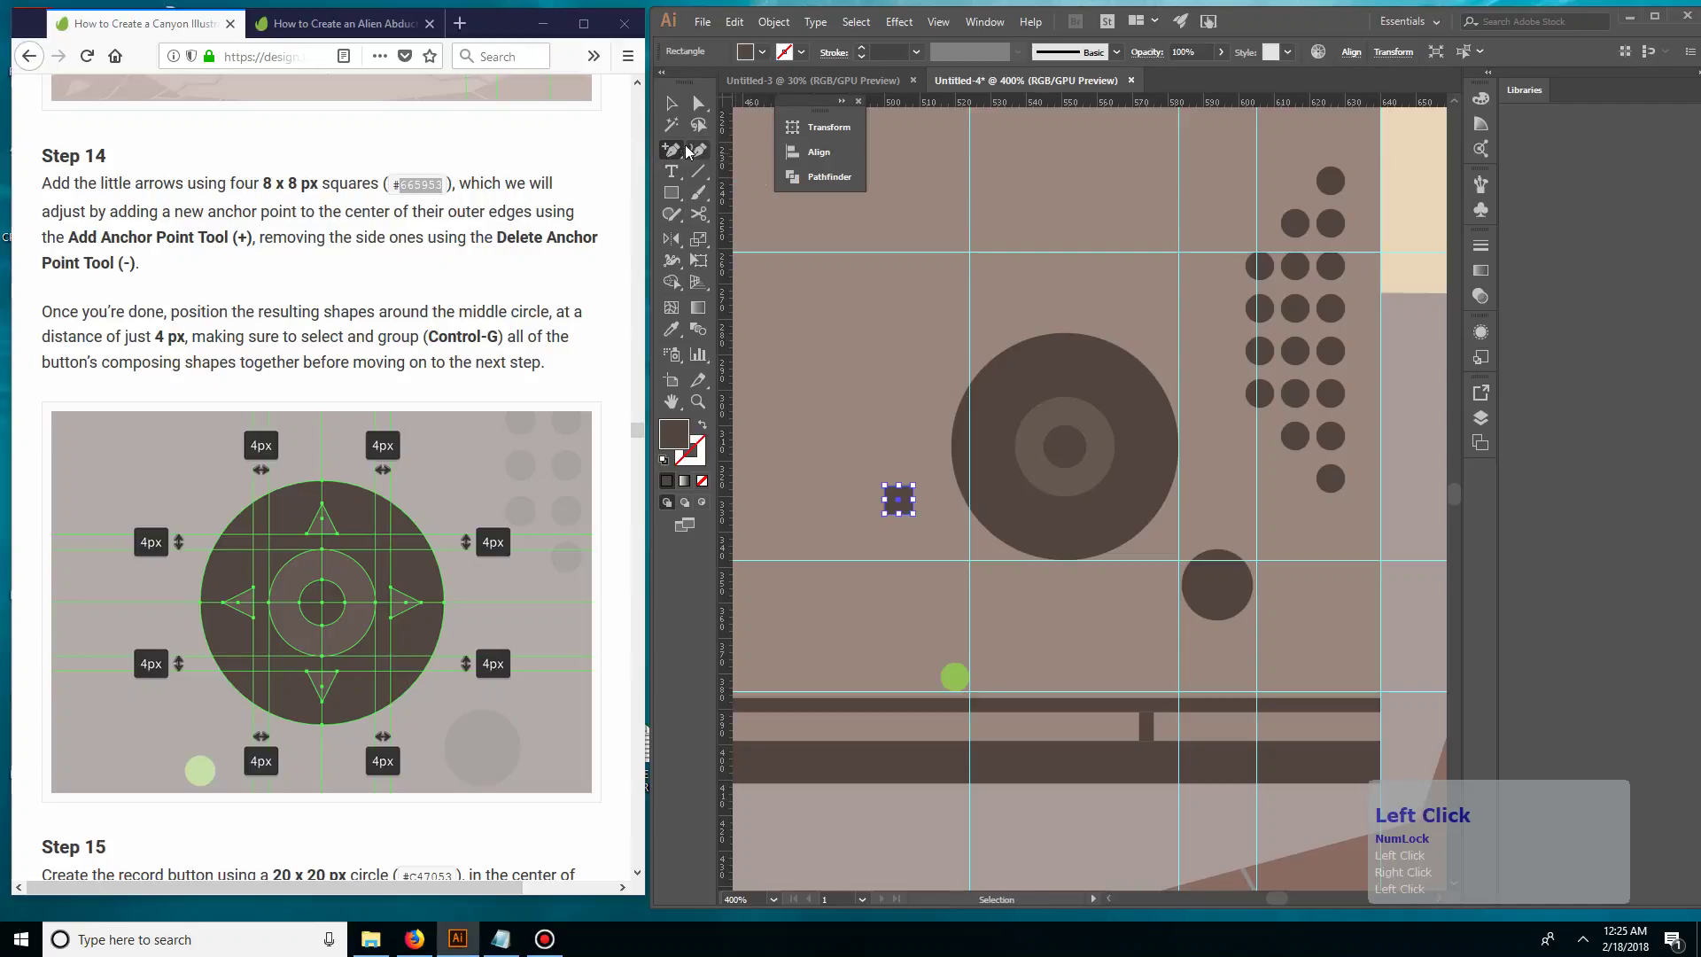
right_click(673, 150)
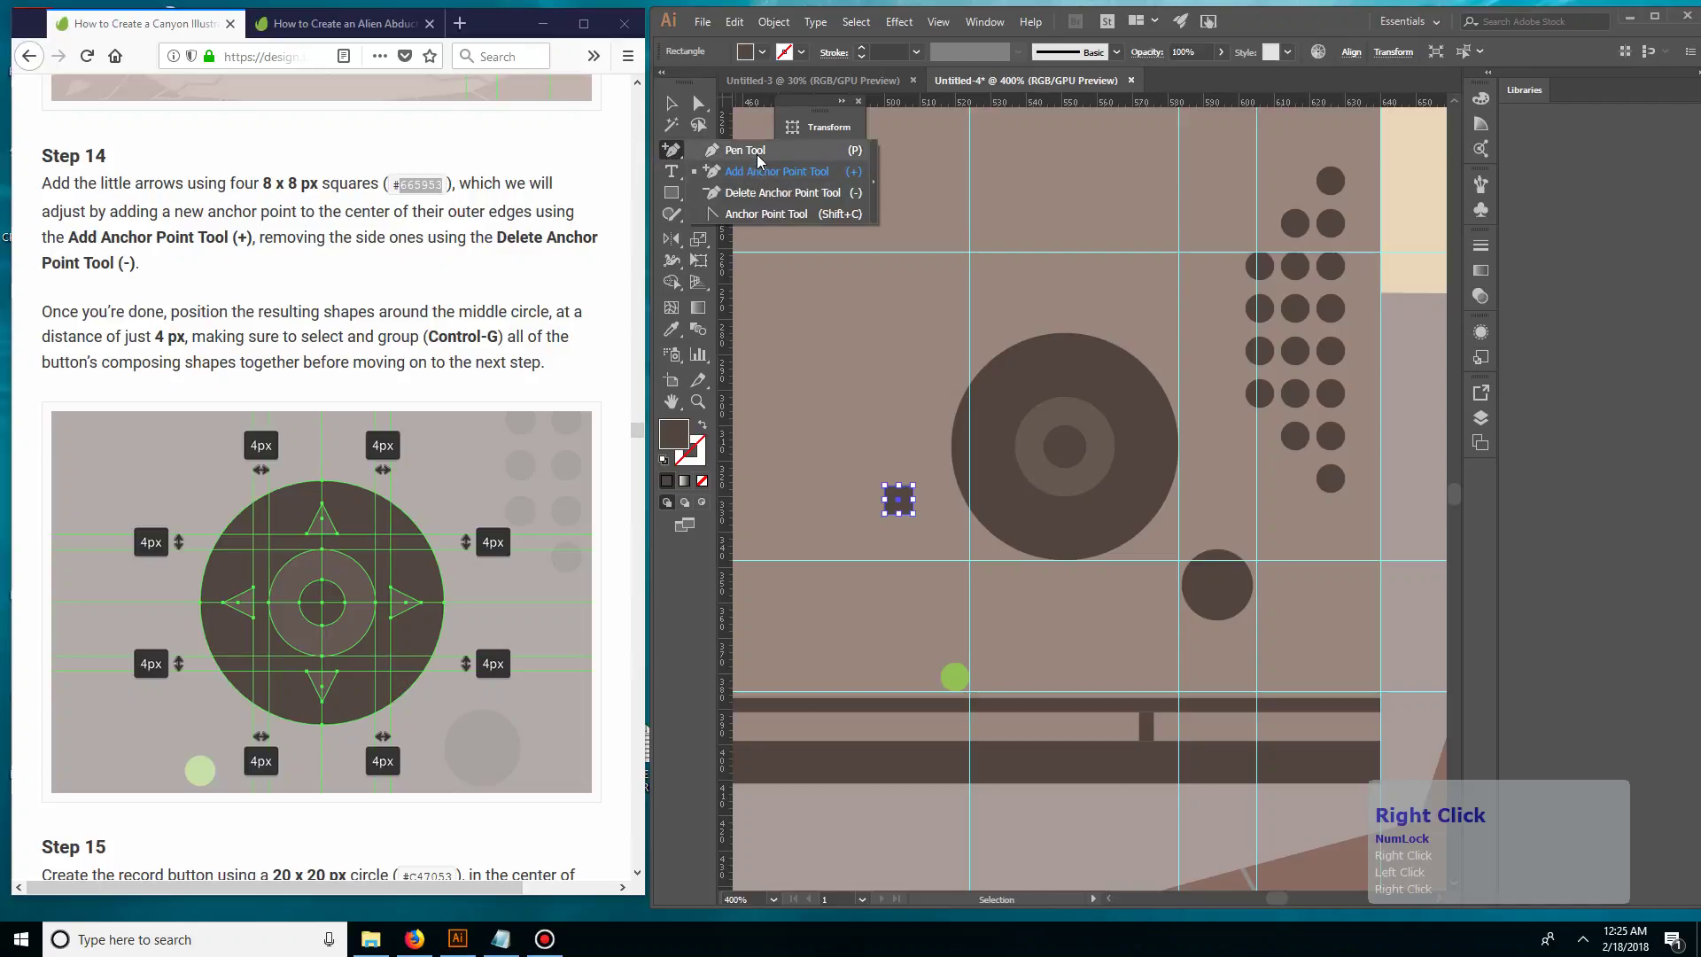
left_click(751, 172)
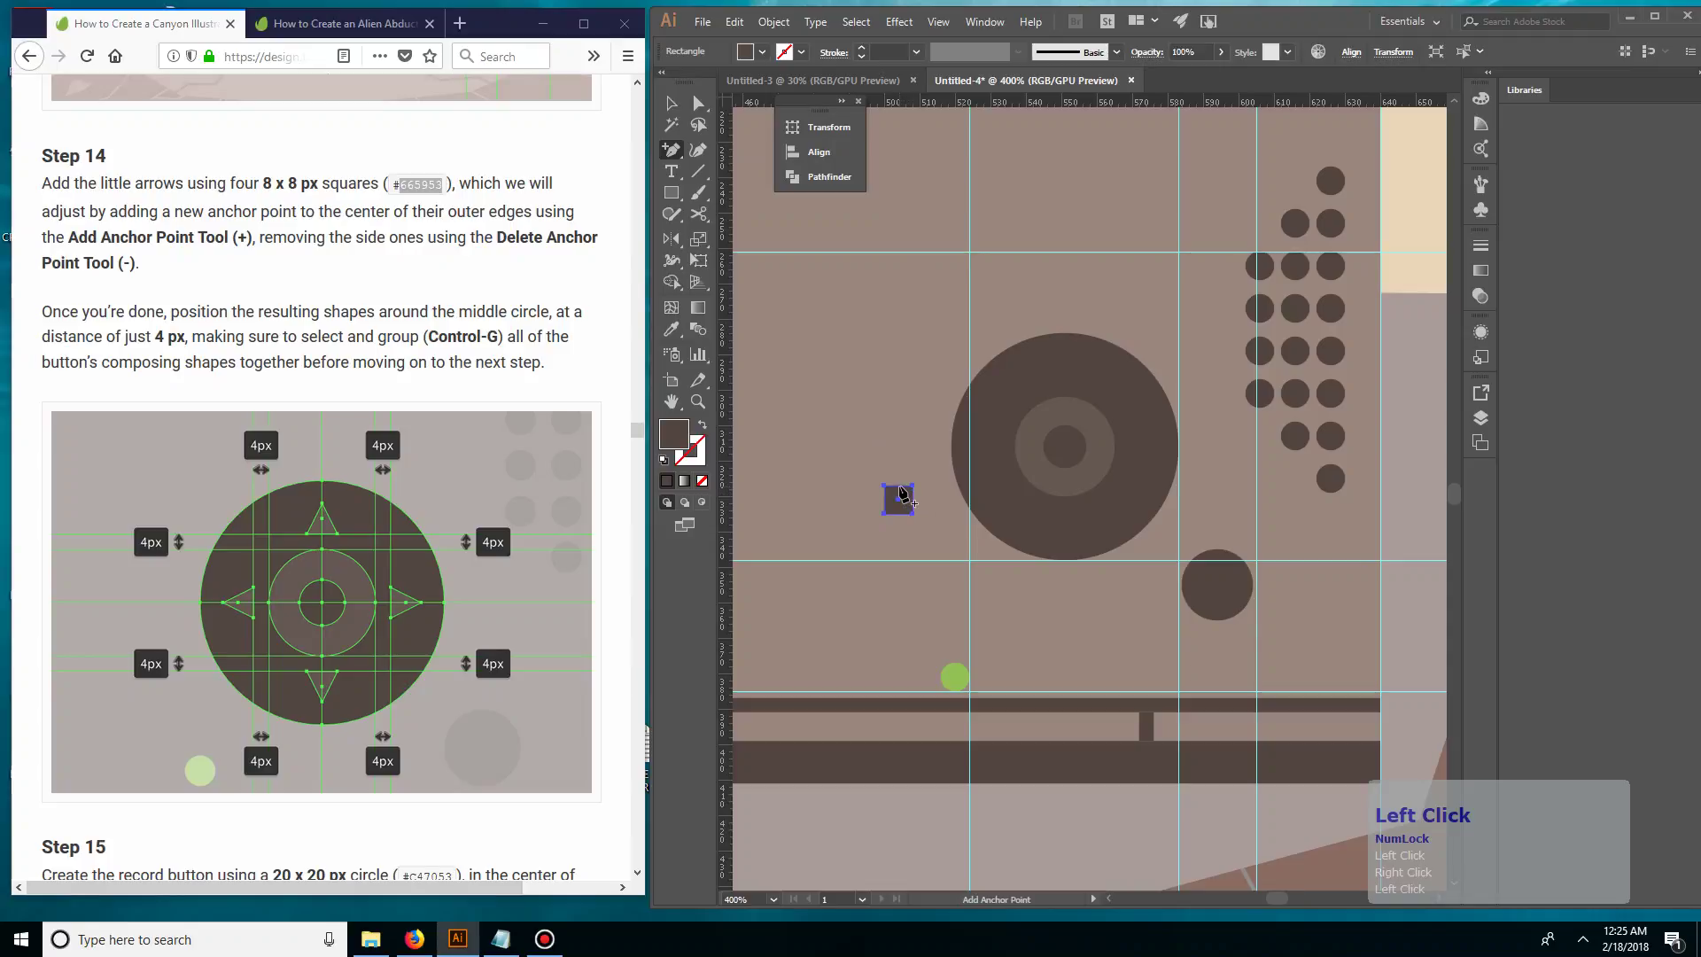
key("ctrl+equal")
key("ctrl+equal")
key("ctrl+equal")
key("ctrl+equal")
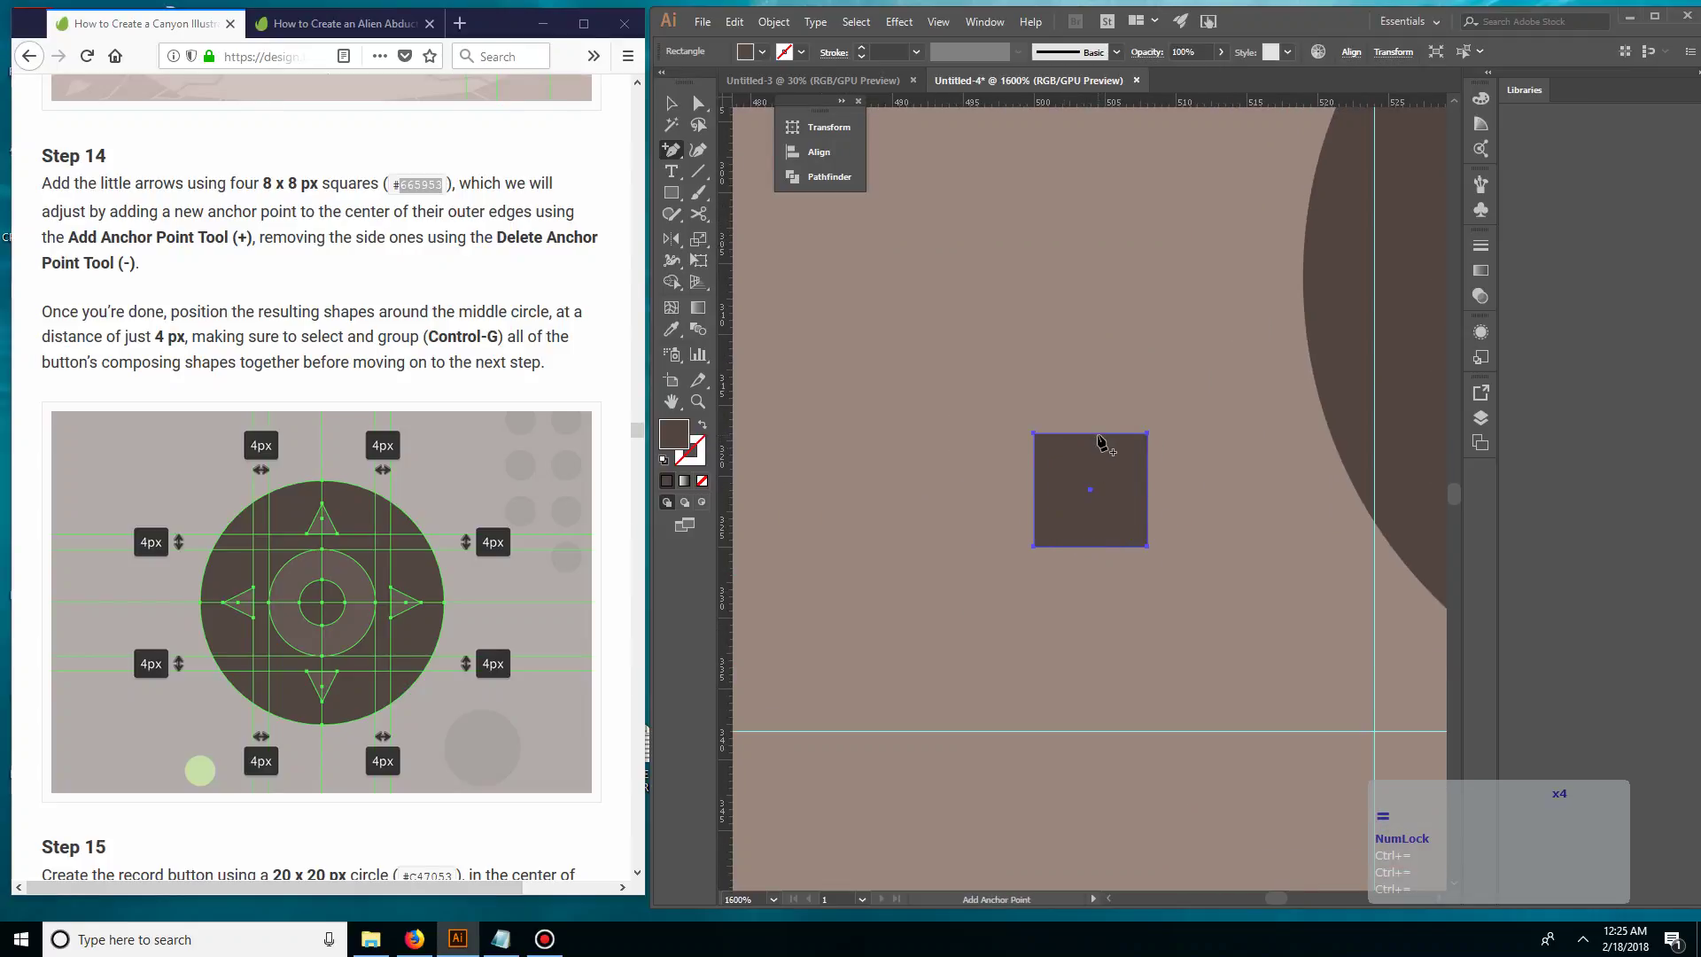
left_click(1090, 434)
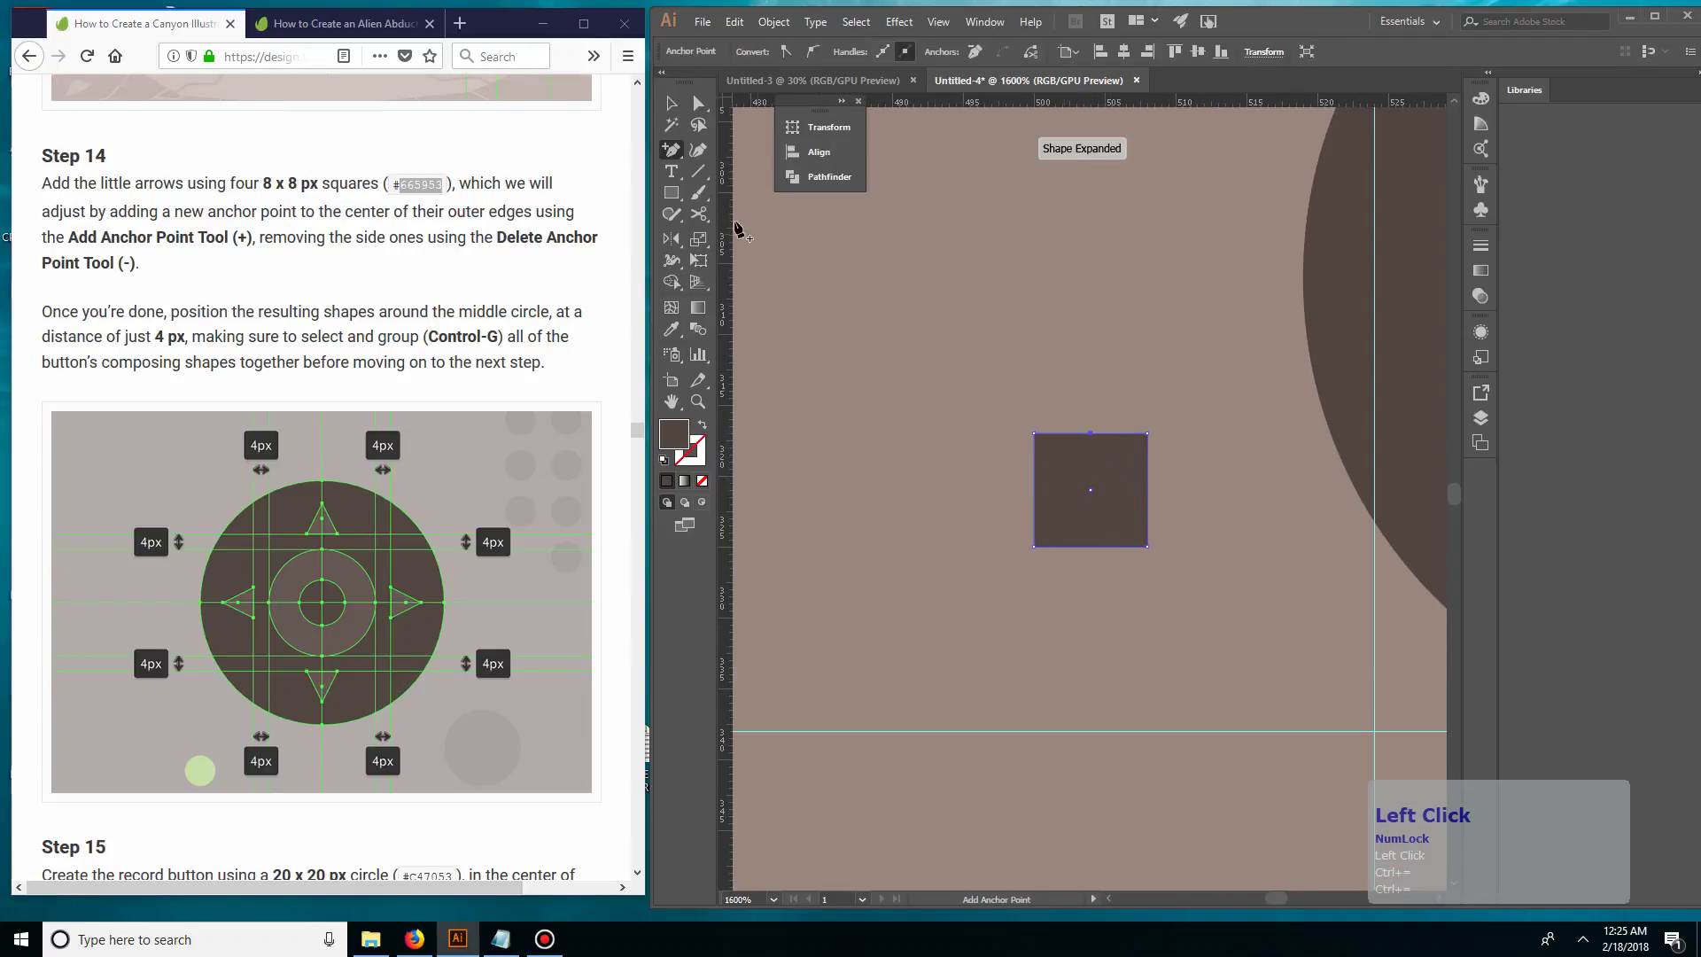
- Delete the square's two upper corner anchor points to turn it into an upward-pointing triangle
right_click(666, 151)
left_click(780, 192)
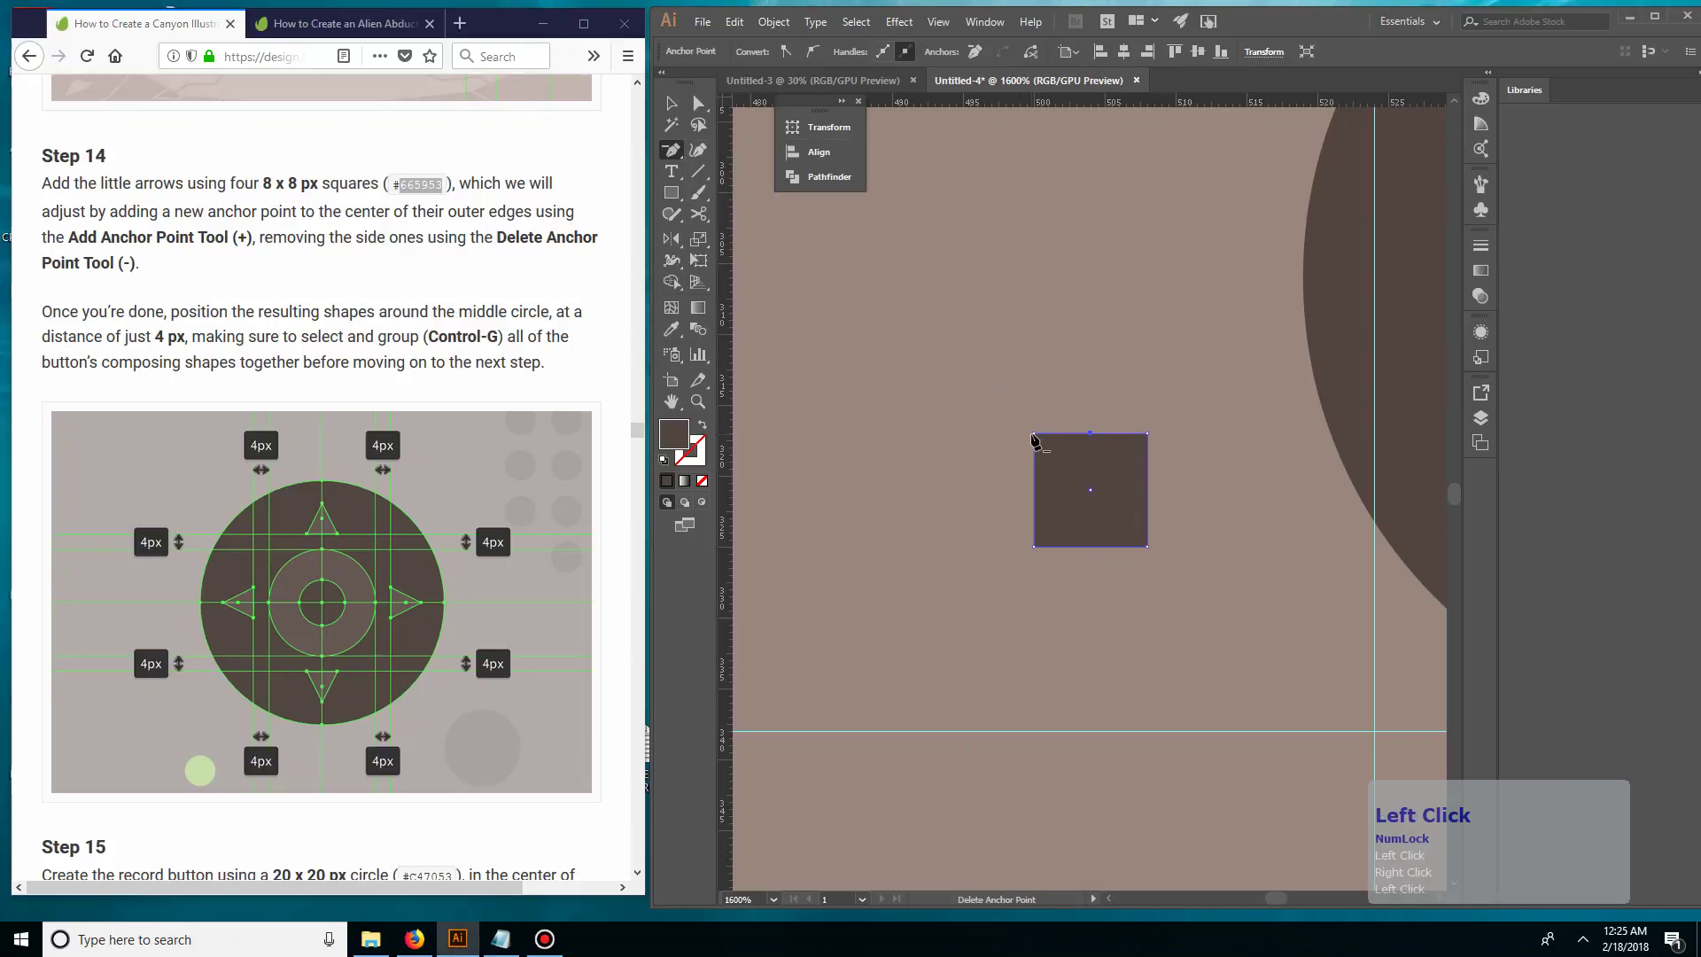
left_click(1035, 434)
left_click(1148, 435)
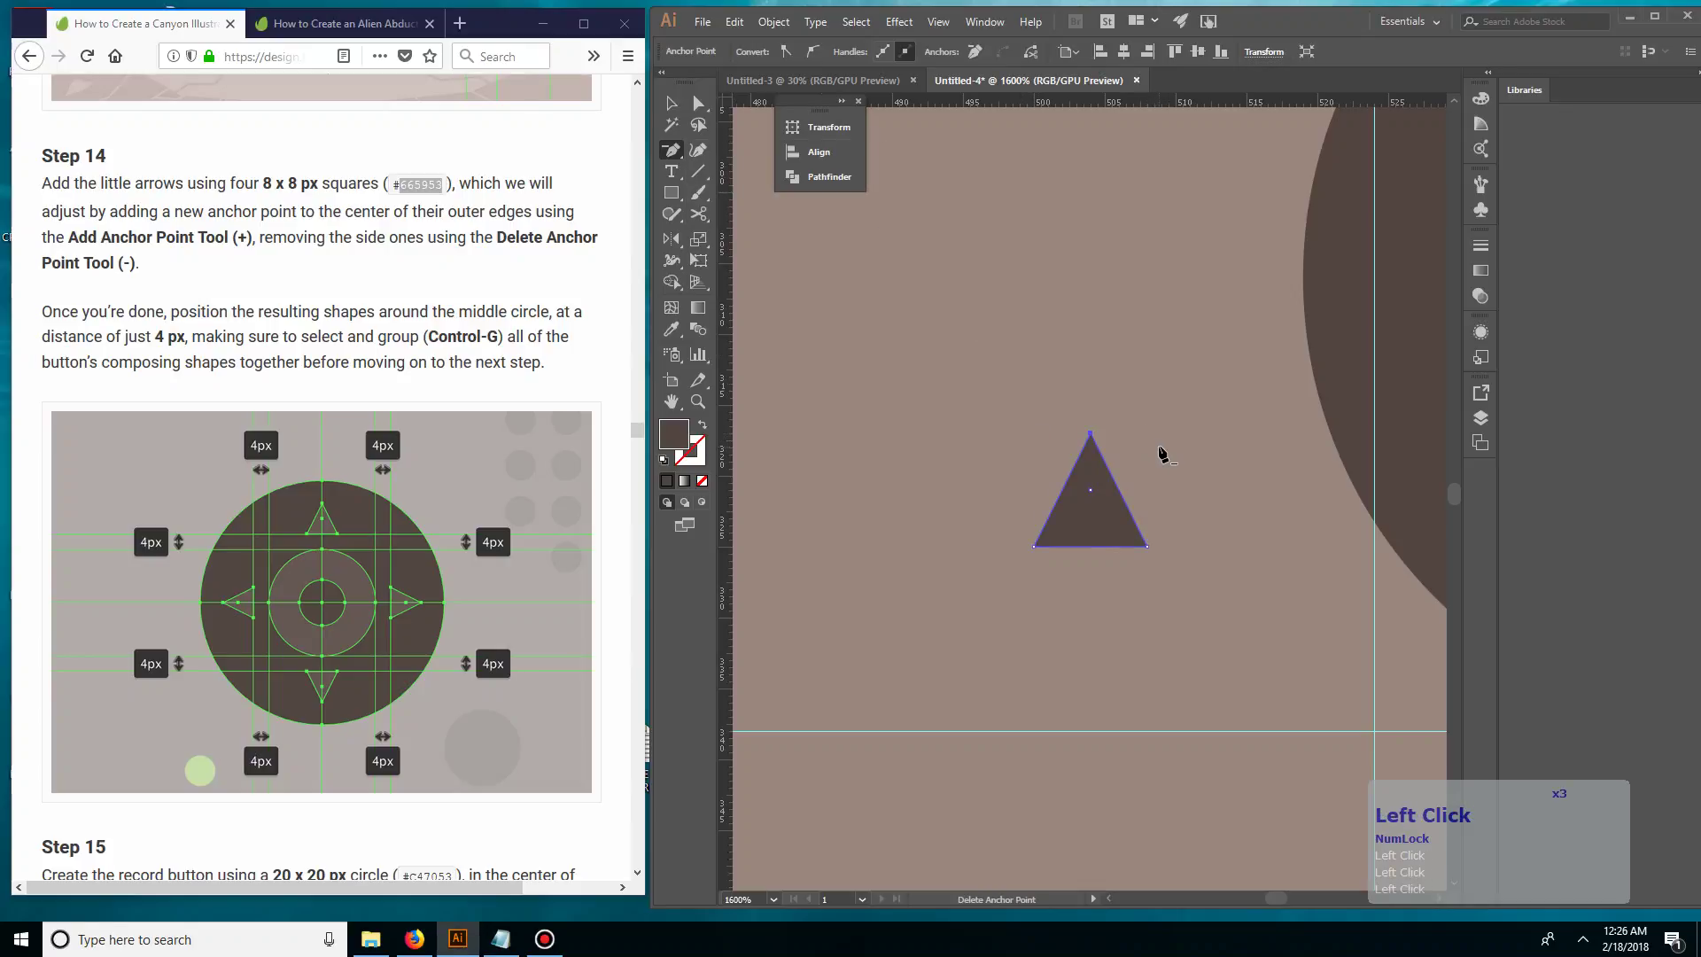
key("v")
left_click(1160, 445)
- Recolour the triangle with the Eyedropper, sampling the lighter middle ring of the round button
key("ctrl+minus")
key("ctrl+minus")
key("ctrl+minus")
key("ctrl+minus")
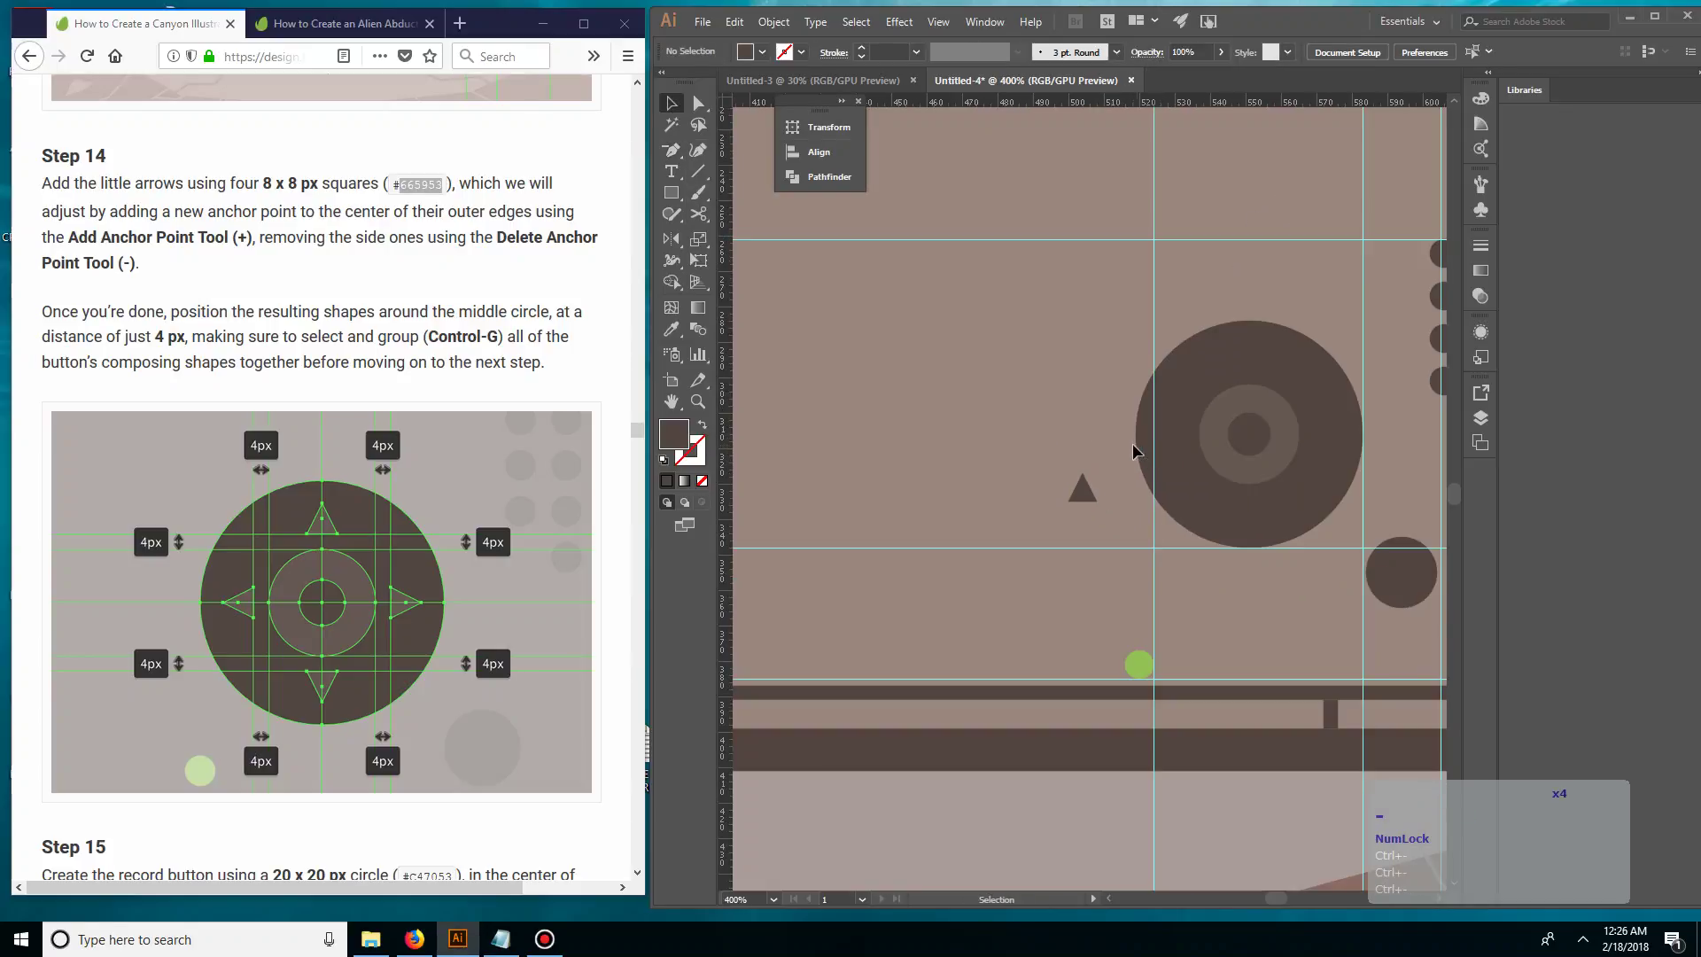
left_click_drag(1036, 404, 943, 468)
left_click(986, 551)
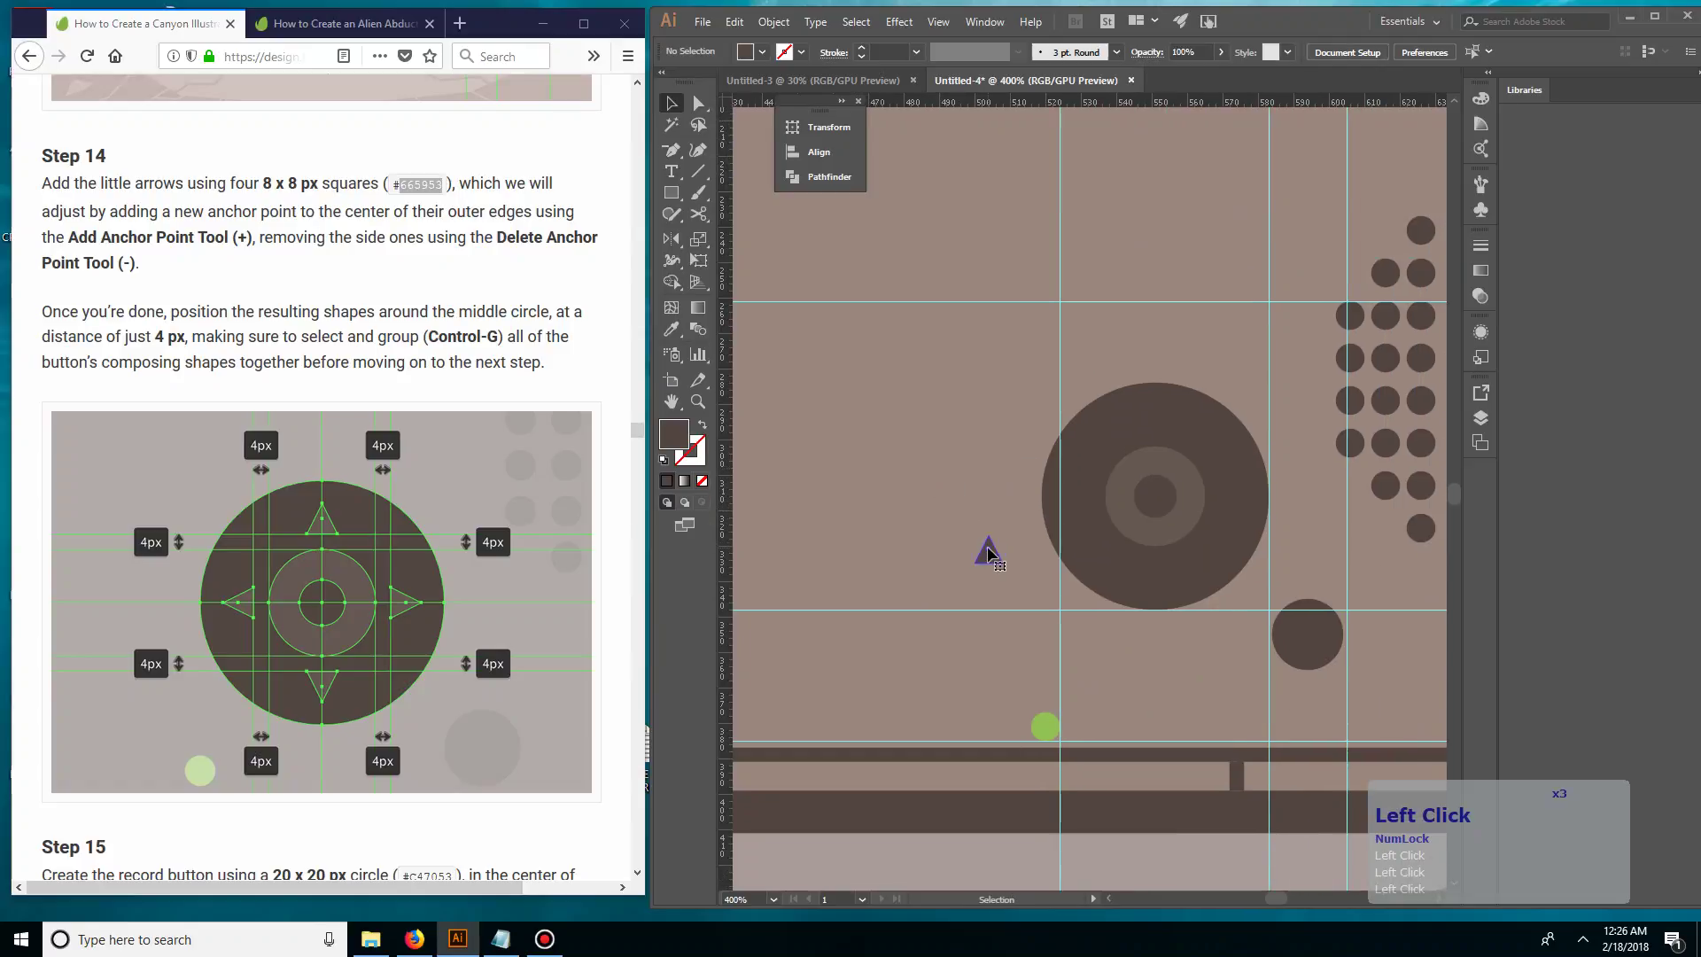
key("i")
left_click(1179, 470)
key("v")
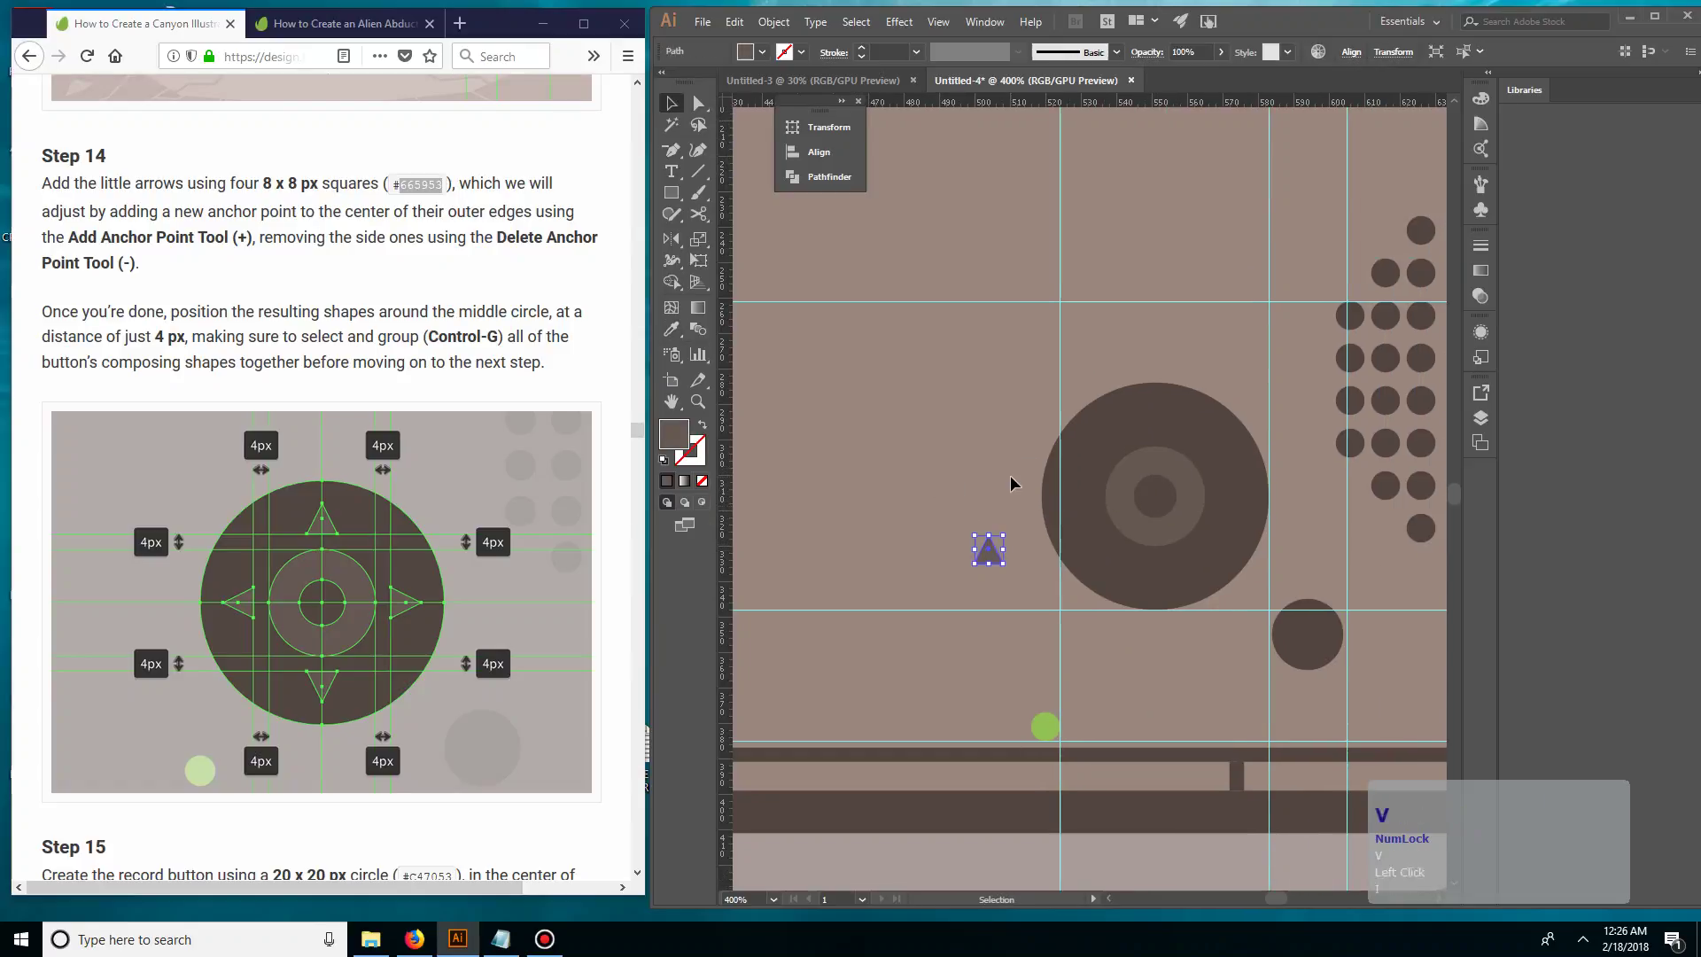
- Duplicate the small triangle horizontally to its right, between the original and the round button
left_click(1007, 501)
key("ctrl+equal")
key("ctrl+equal")
key("ctrl+equal")
left_click_drag(869, 576, 1023, 454)
left_click(671, 150)
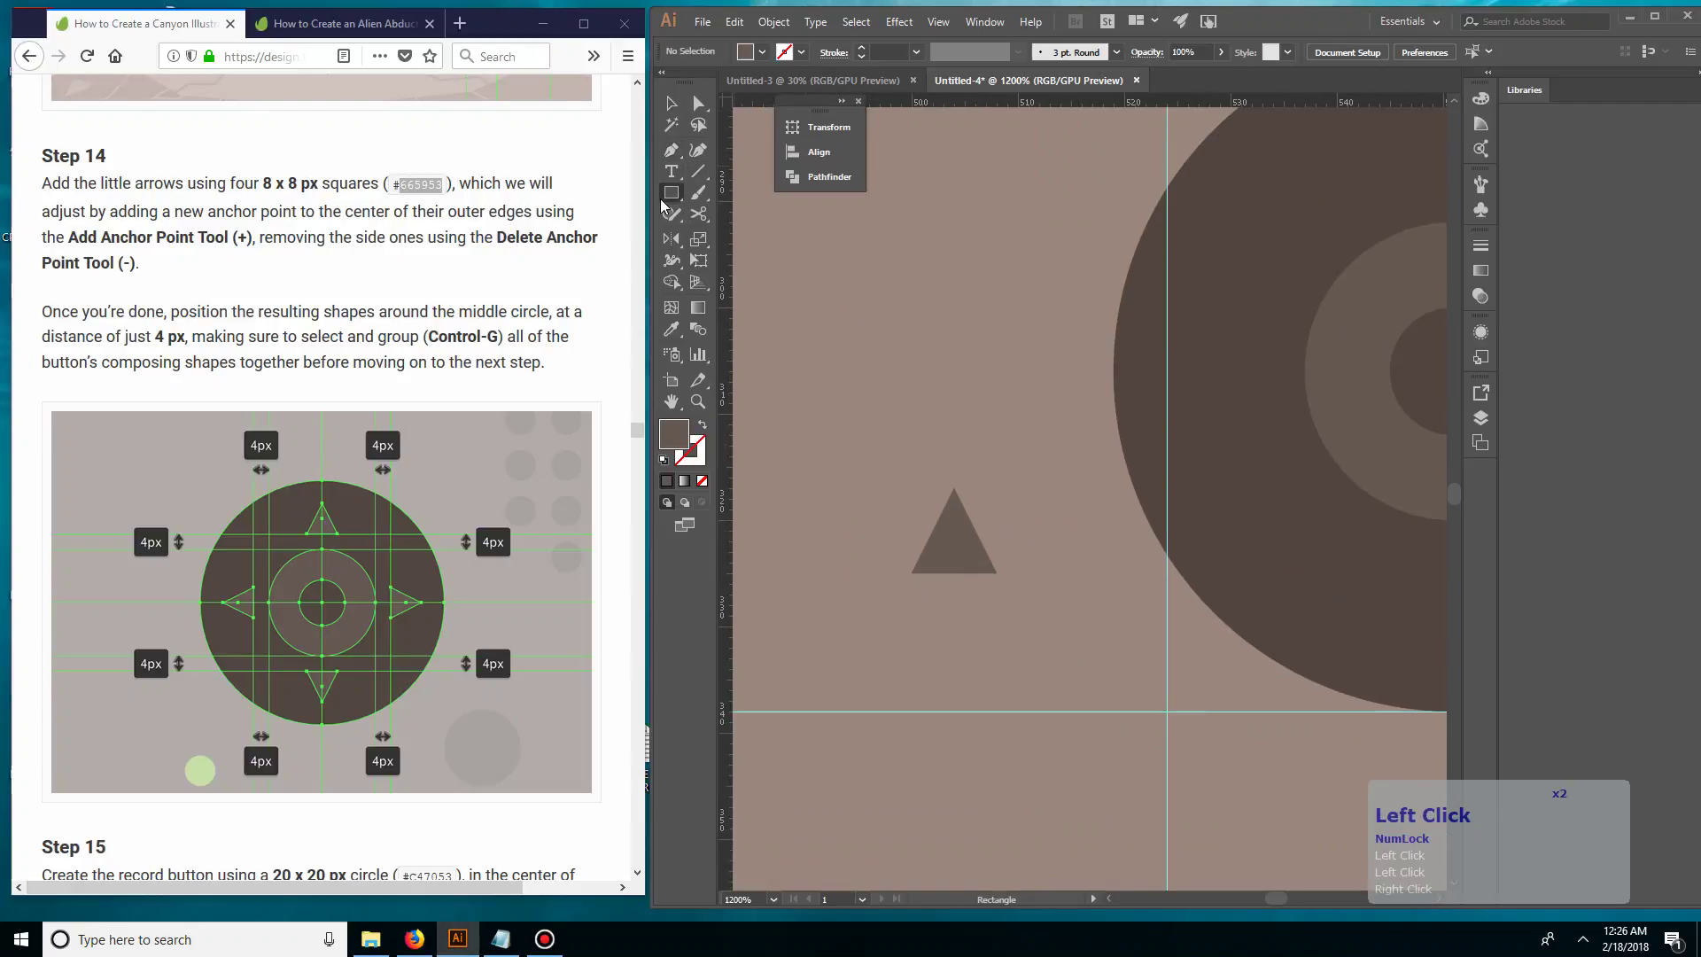
right_click(672, 192)
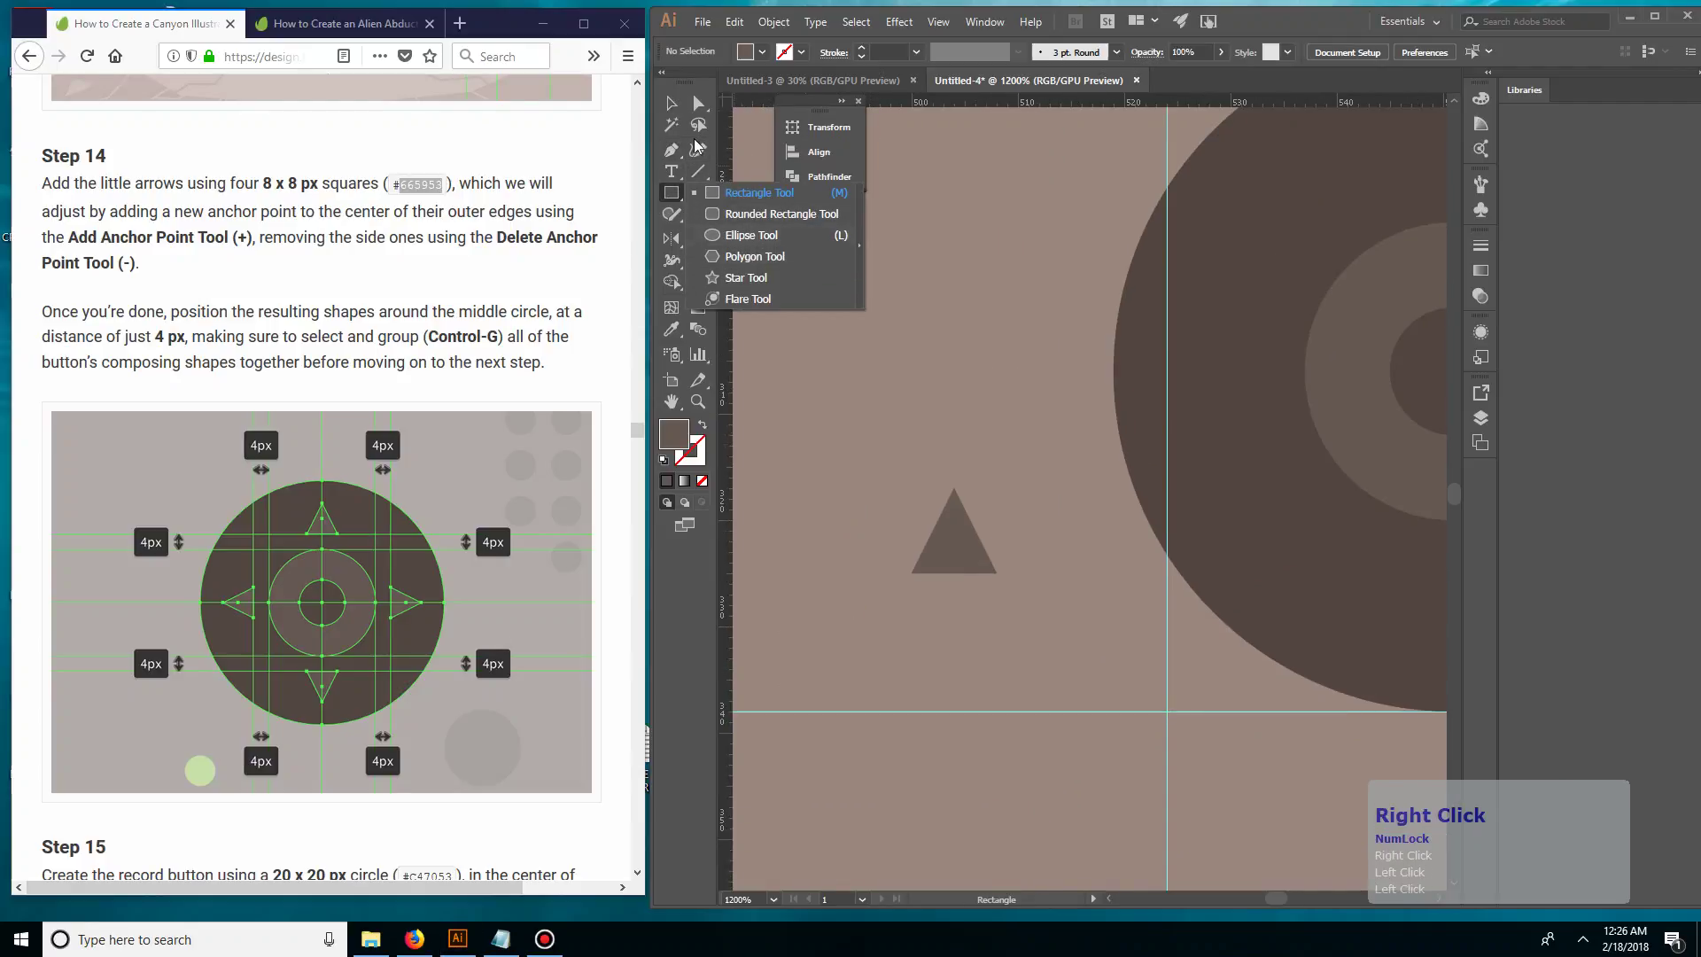
left_click(670, 110)
left_click_drag(928, 557, 1035, 556)
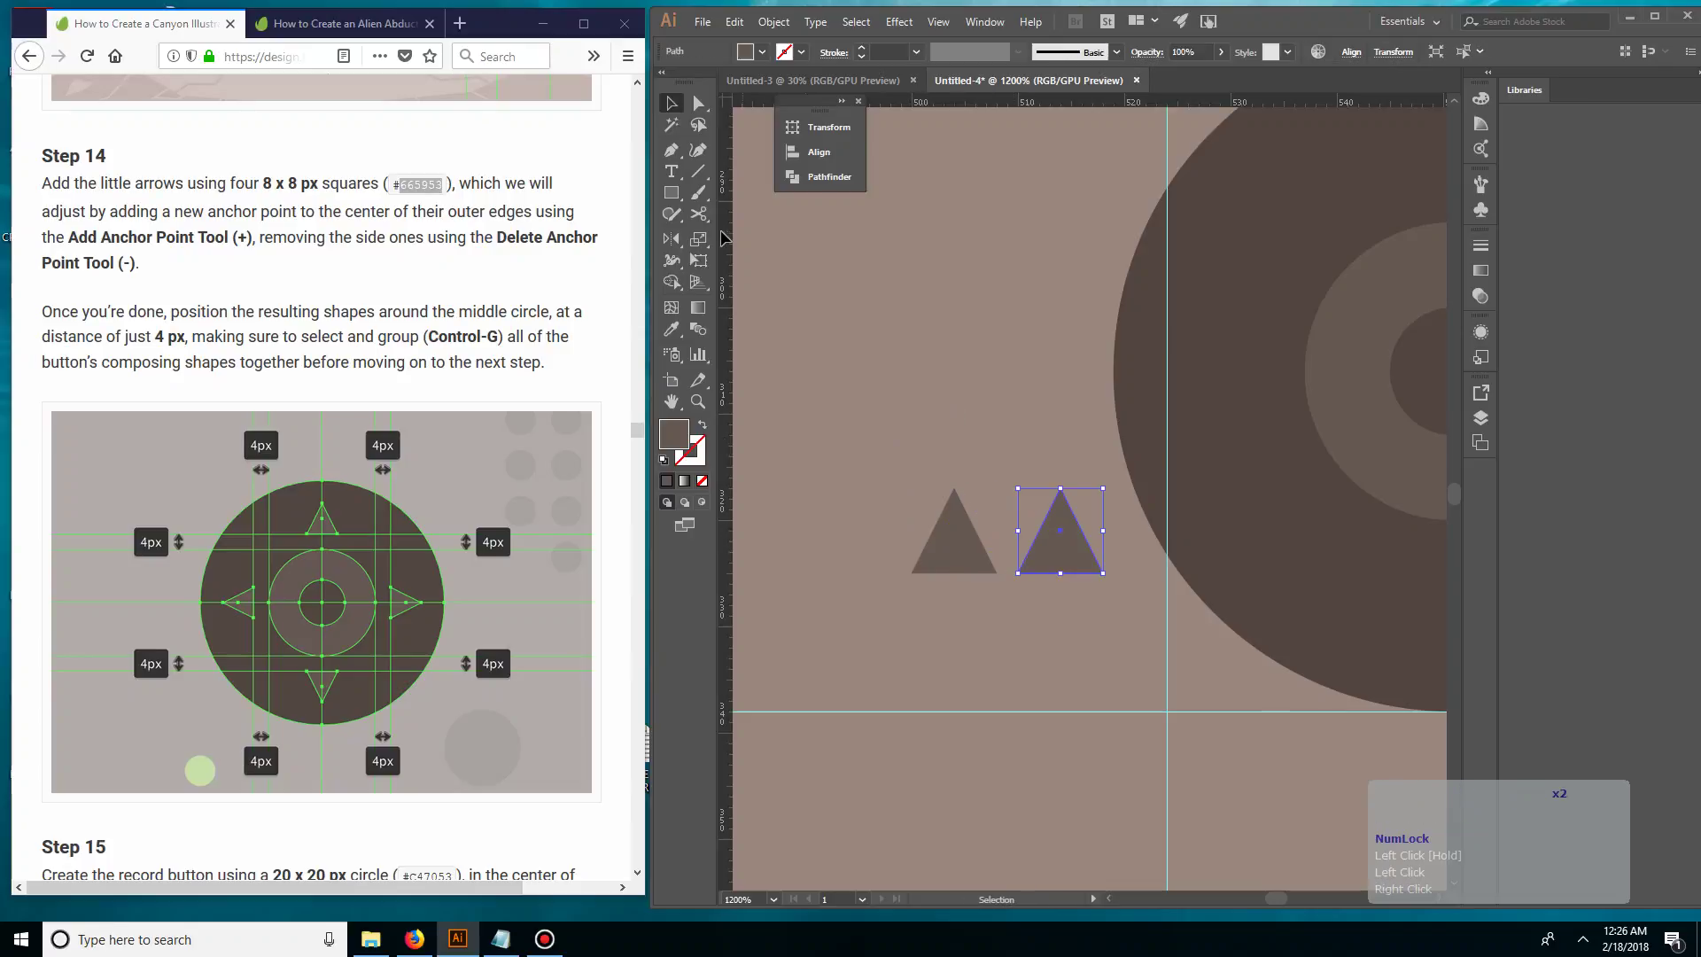
- Draw a three-sided polygon with a 50 px radius and check its dimensions in the transform settings
left_click(673, 191)
right_click(673, 191)
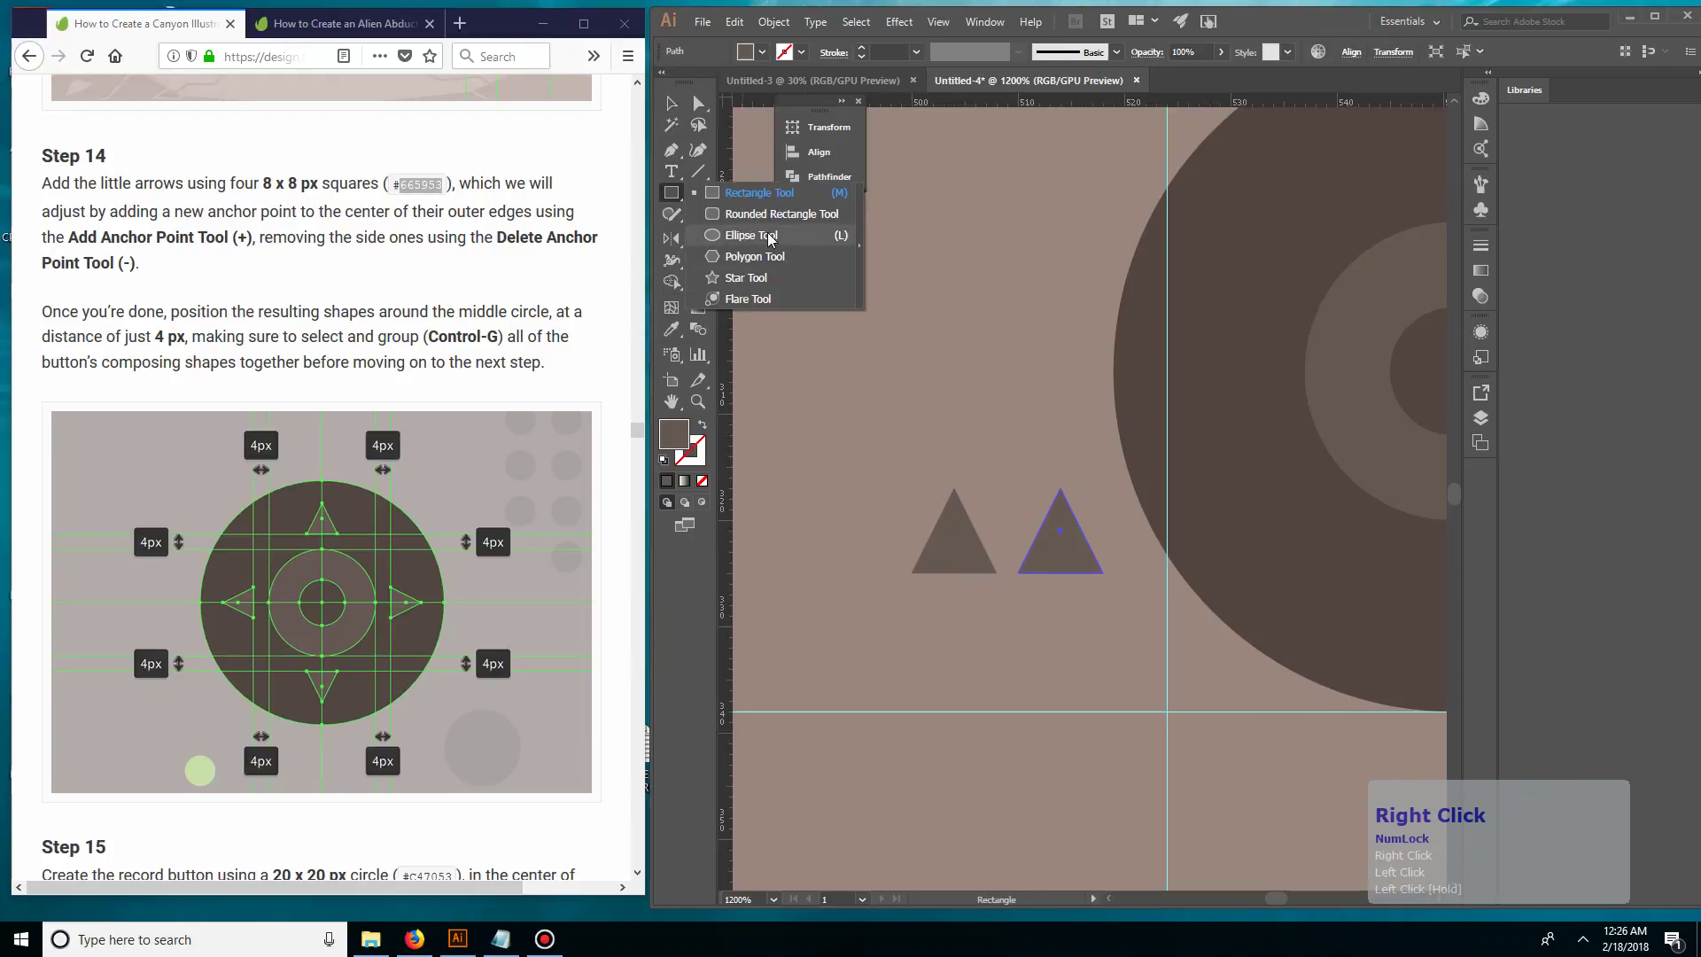
left_click(782, 262)
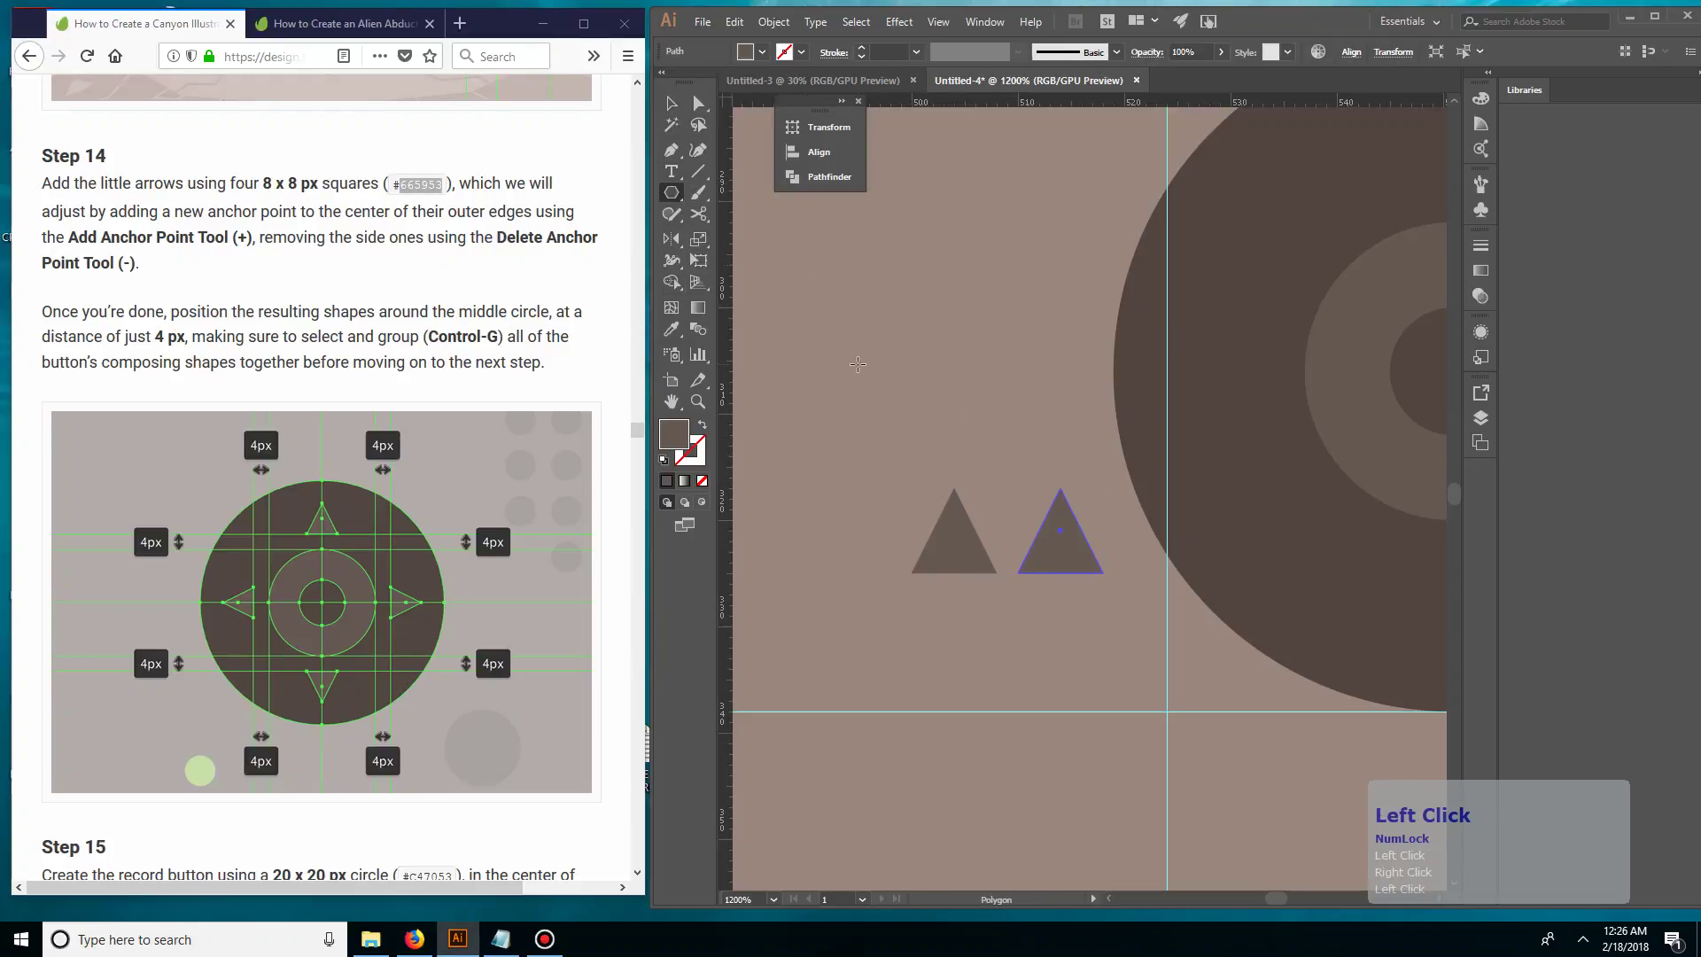
left_click(857, 365)
type("3")
left_click(830, 506)
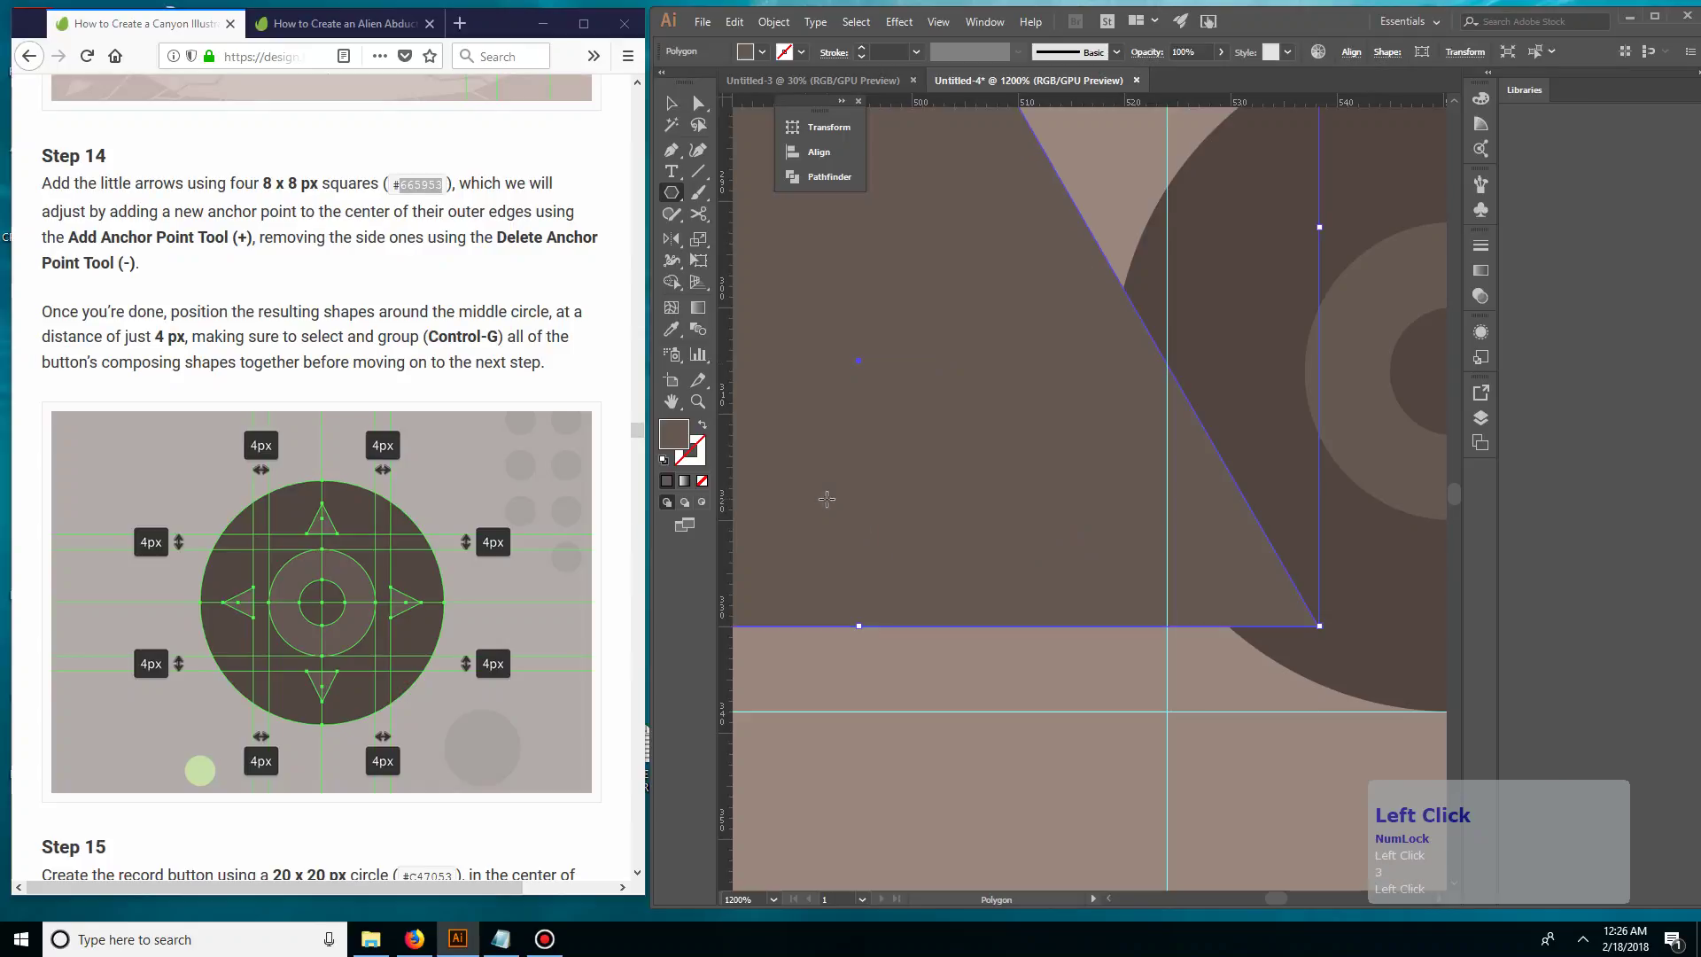
key("v")
key("ctrl+minus")
key("ctrl+minus")
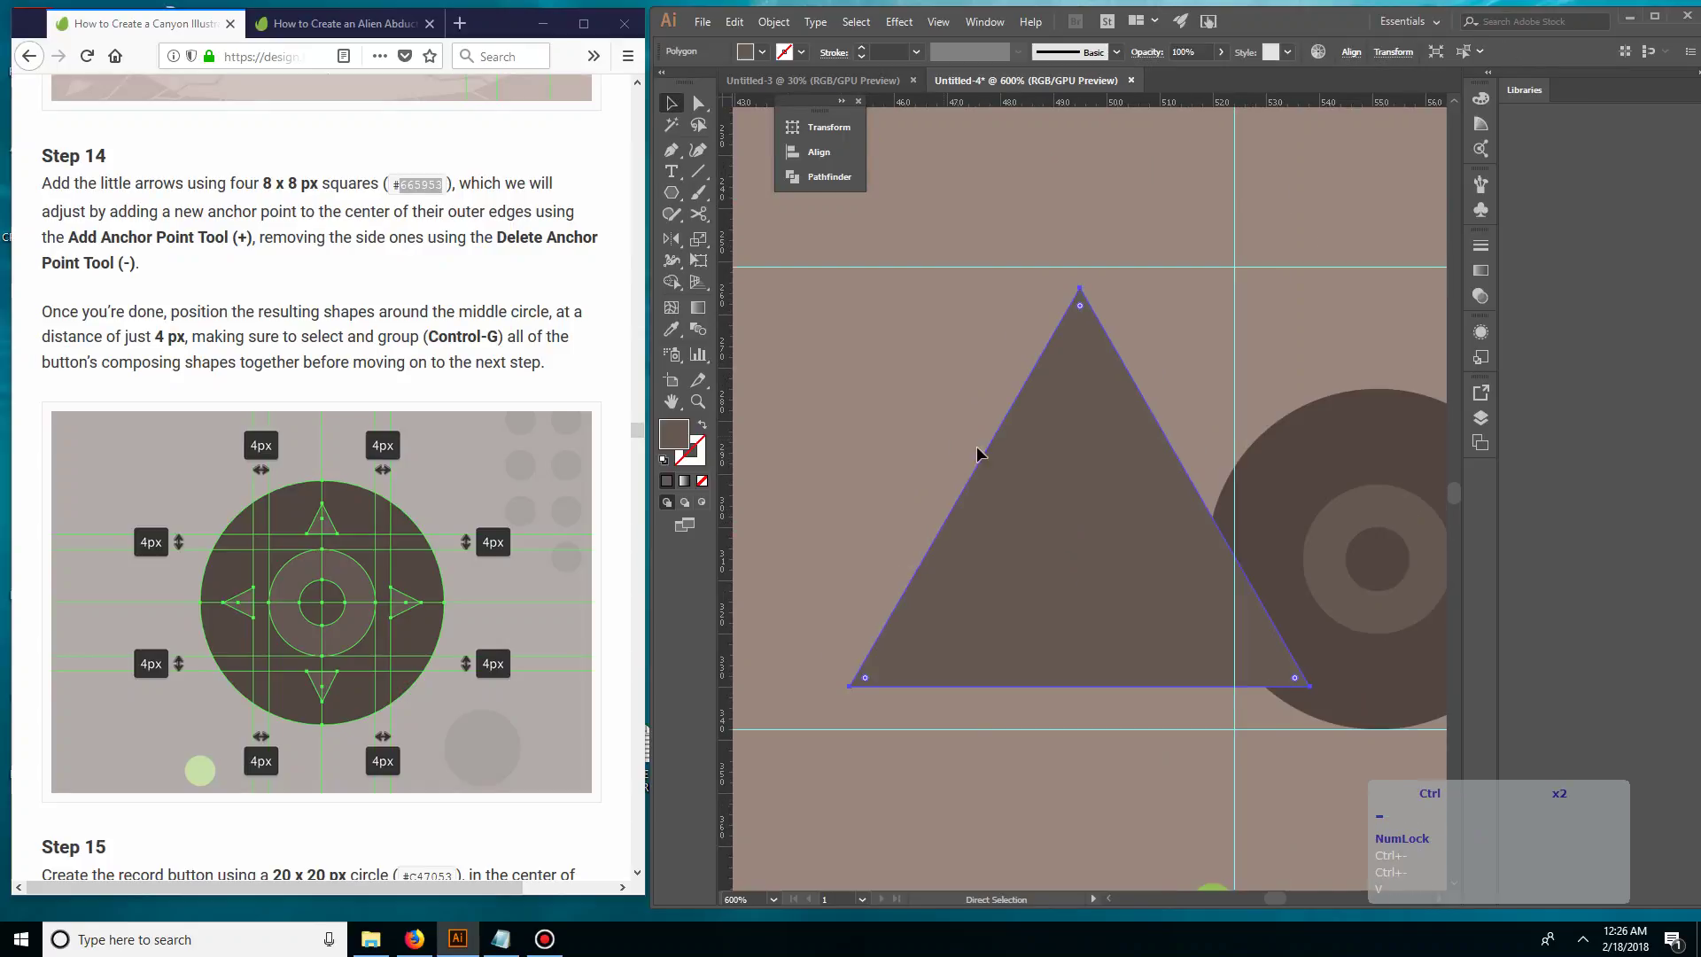
left_click(828, 130)
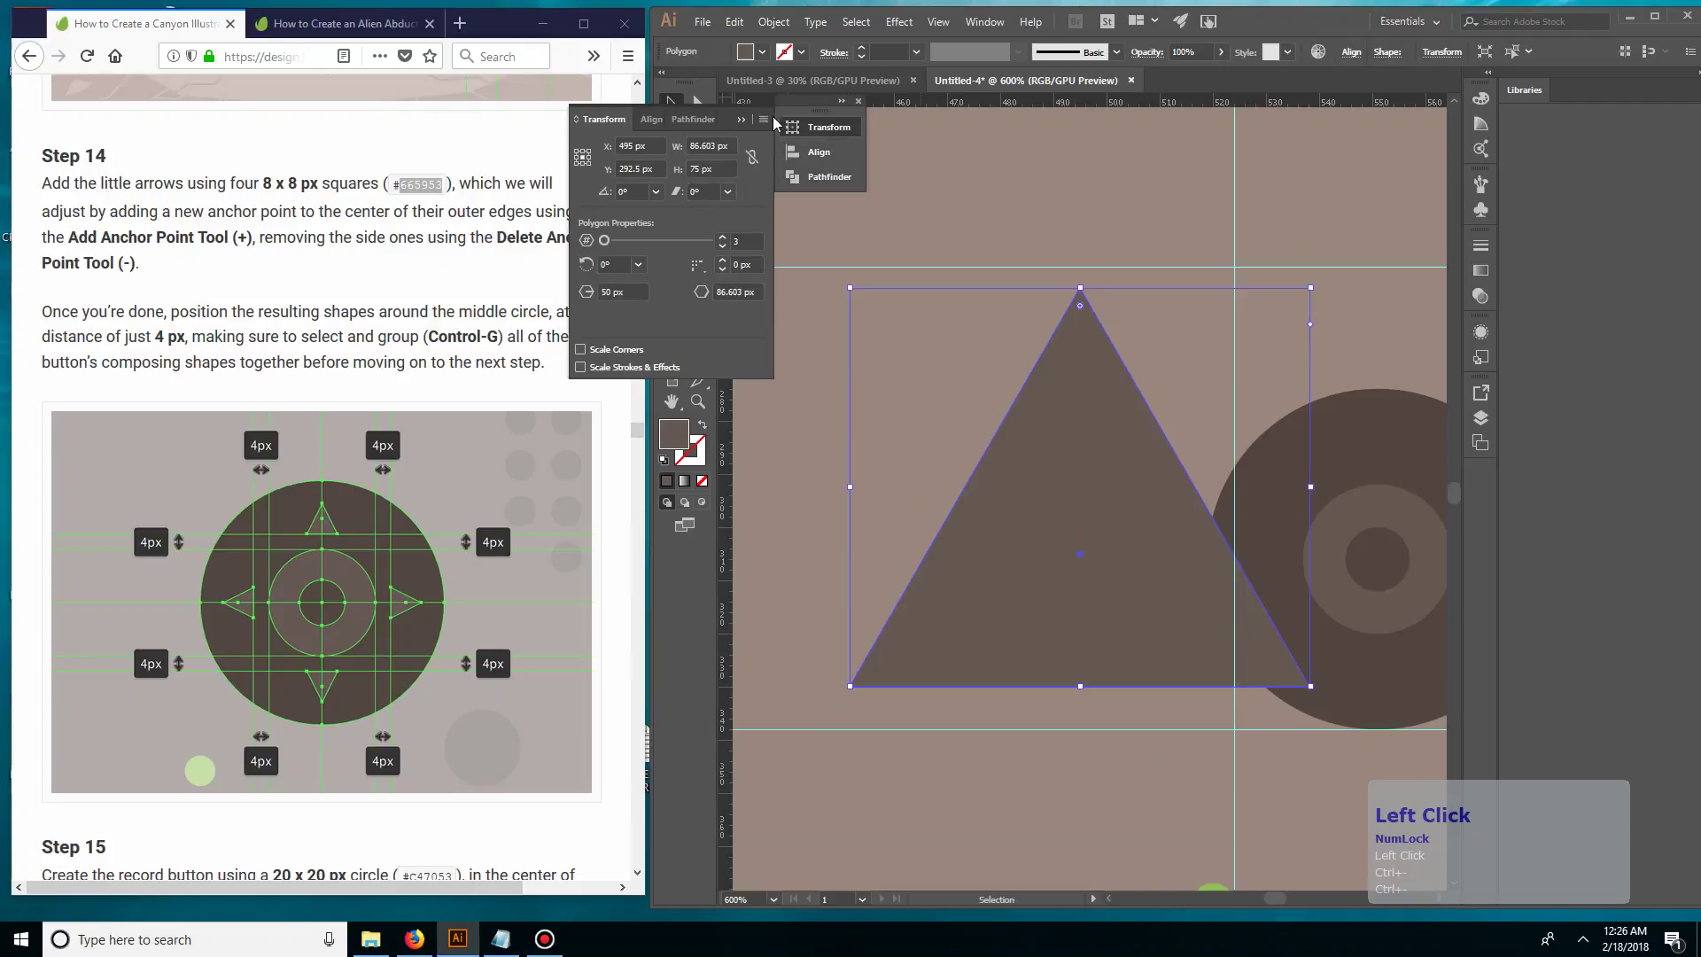
left_click(743, 120)
right_click(672, 192)
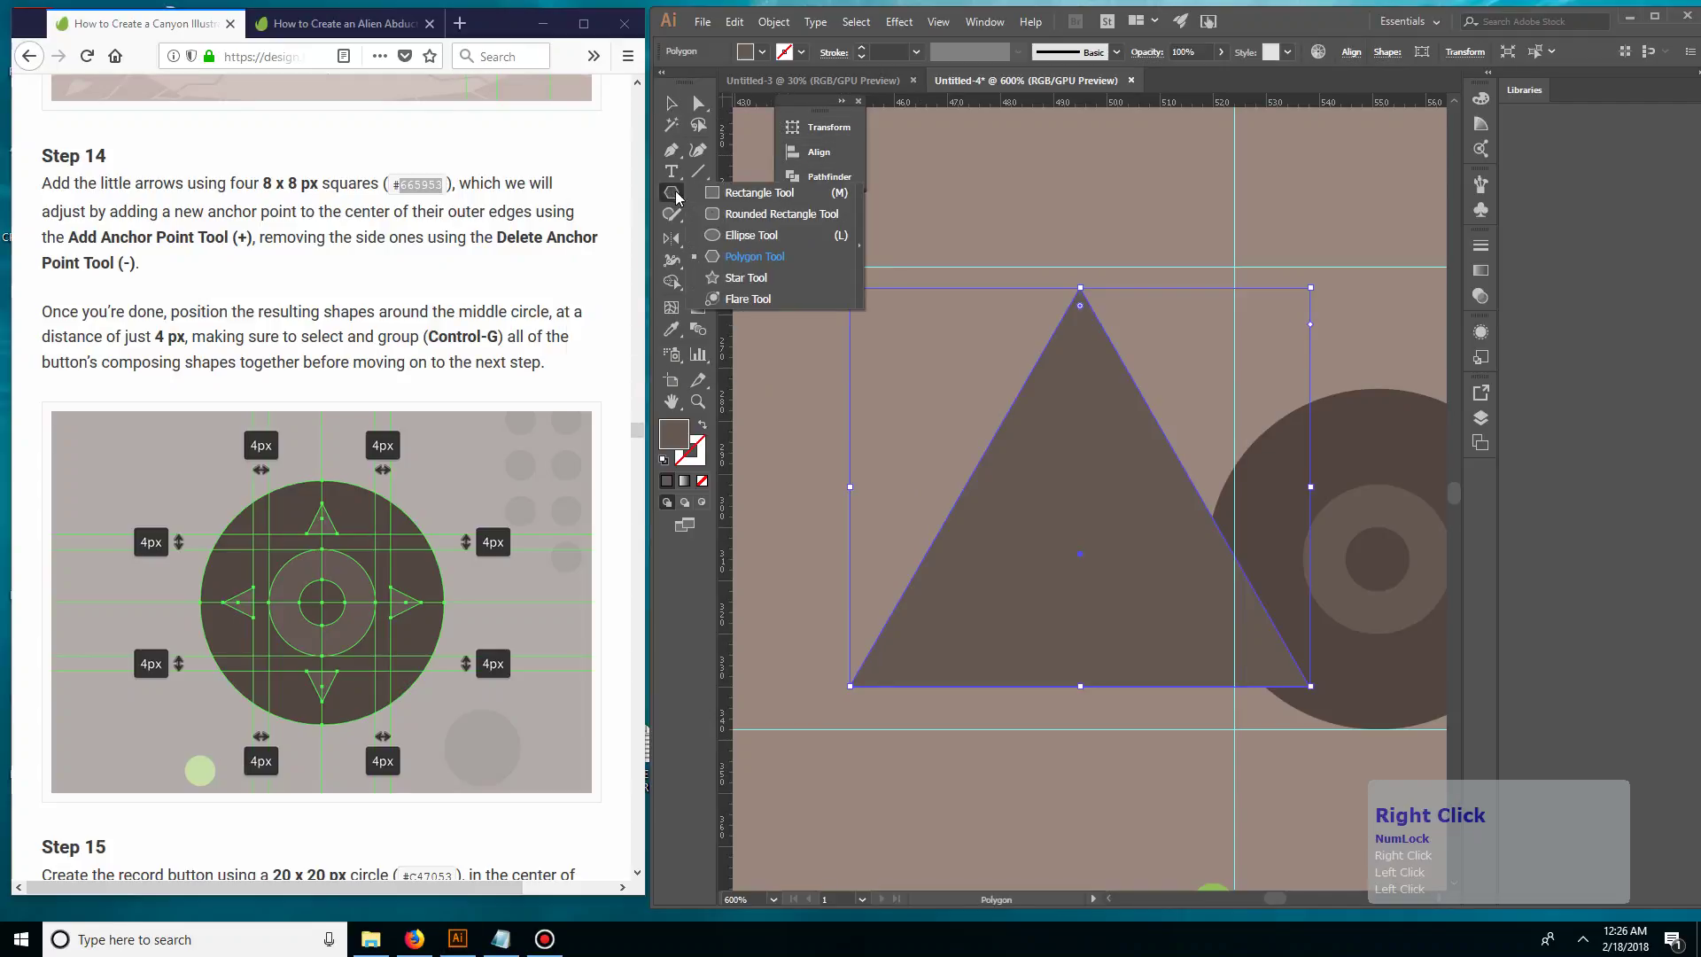
left_click(763, 257)
left_click(858, 272)
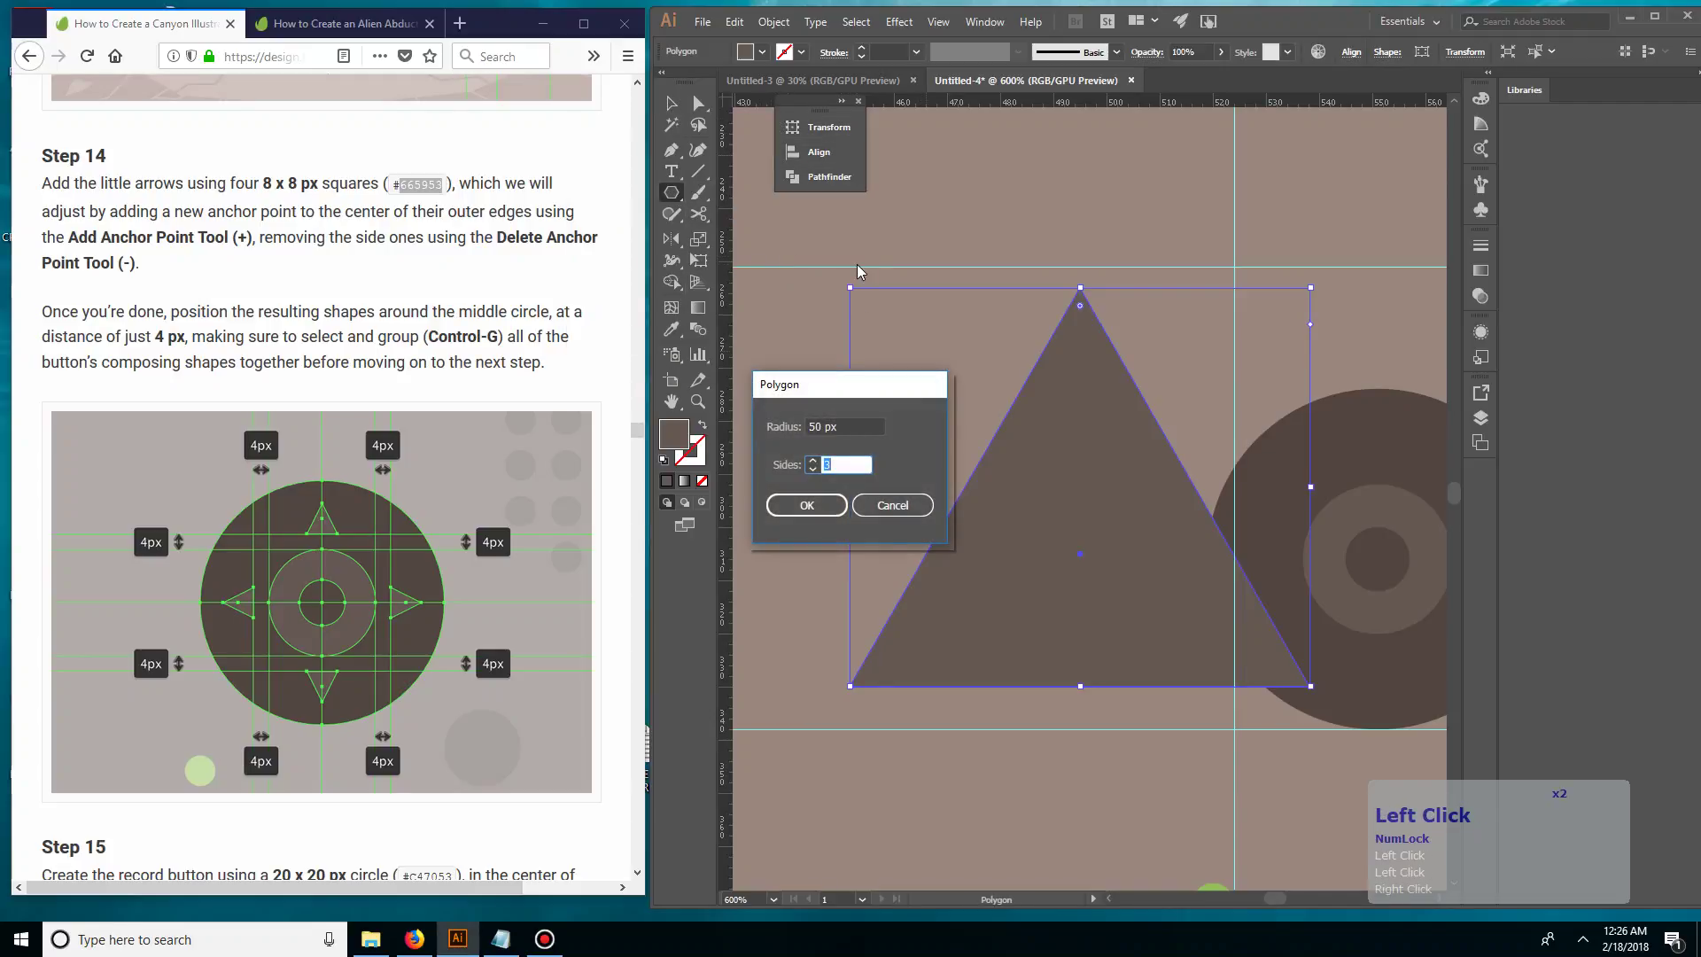
type("8")
key("Return")
key("ctrl+z")
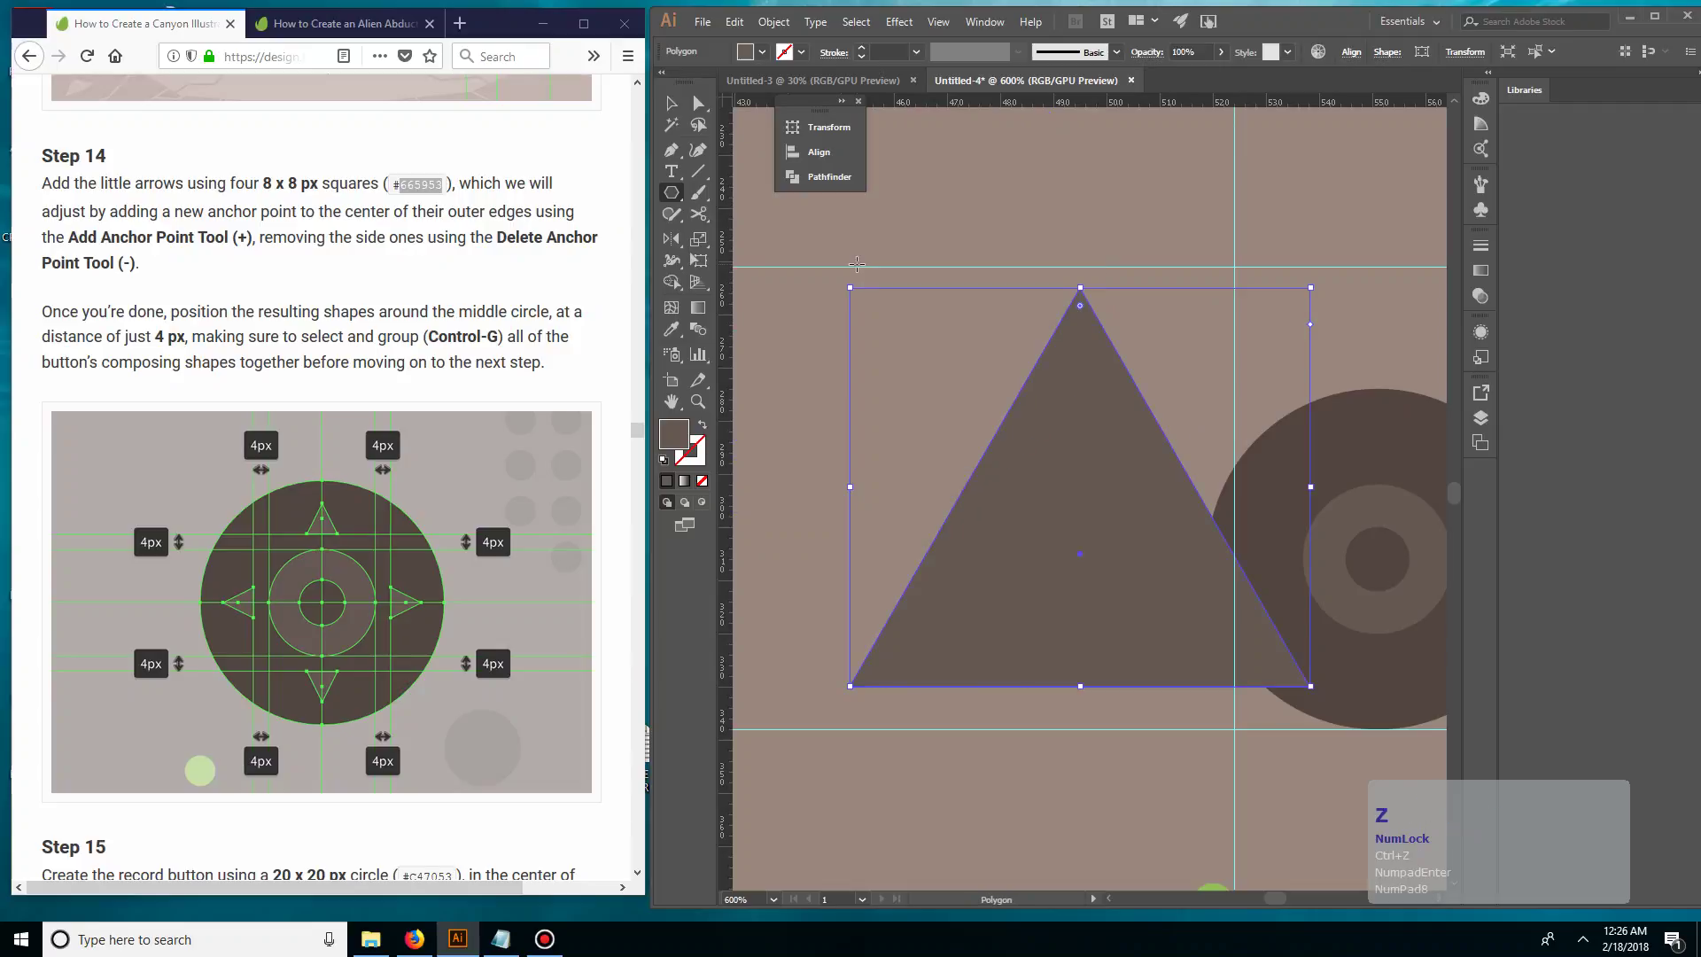
- Create a three-sided polygon with an 8 px radius to the left of the large triangle
right_click(671, 192)
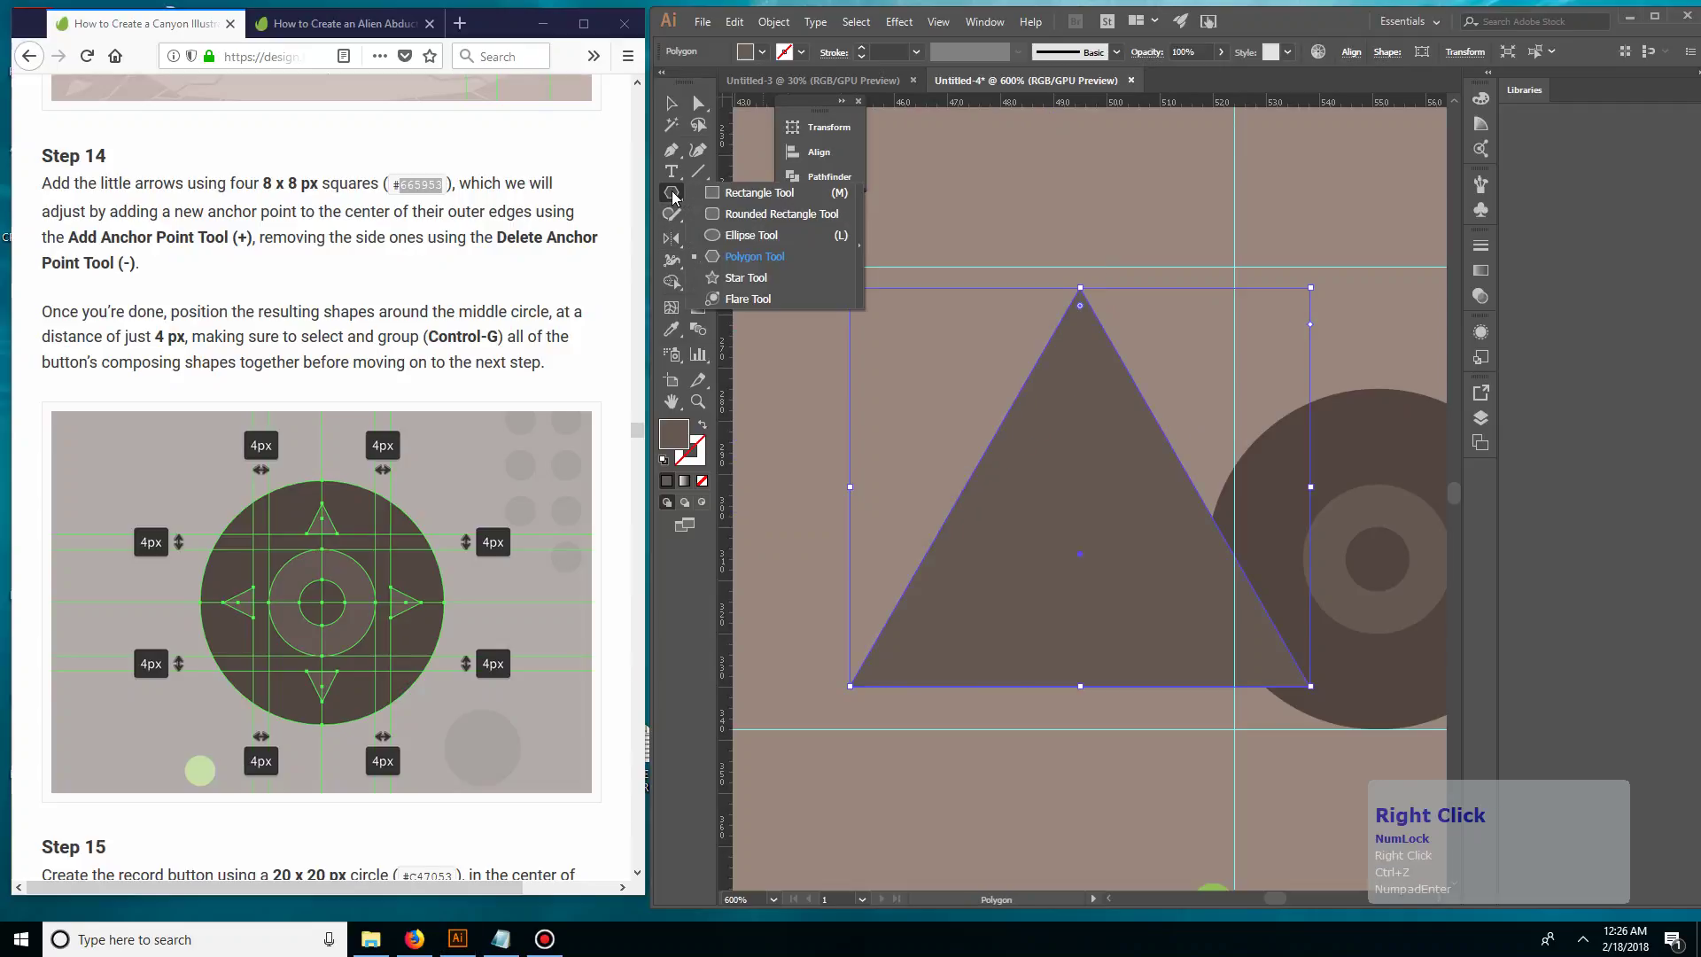
left_click(753, 256)
left_click(808, 329)
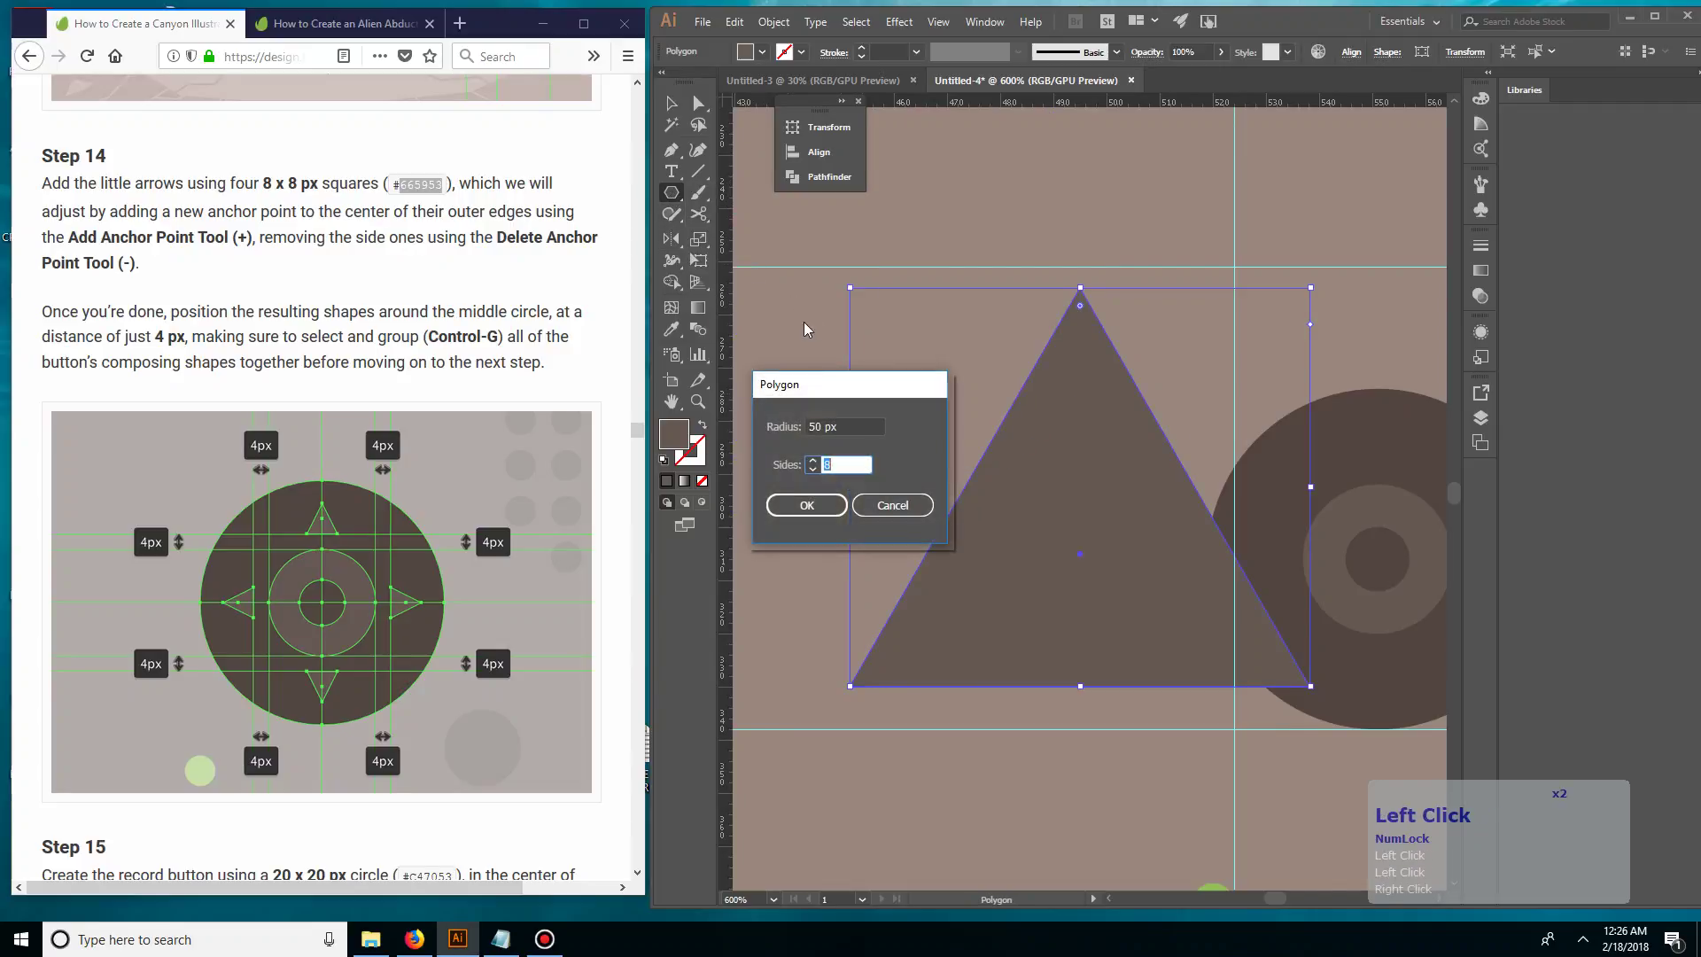
type("3")
left_click(775, 428)
type("8")
key("KP_Enter")
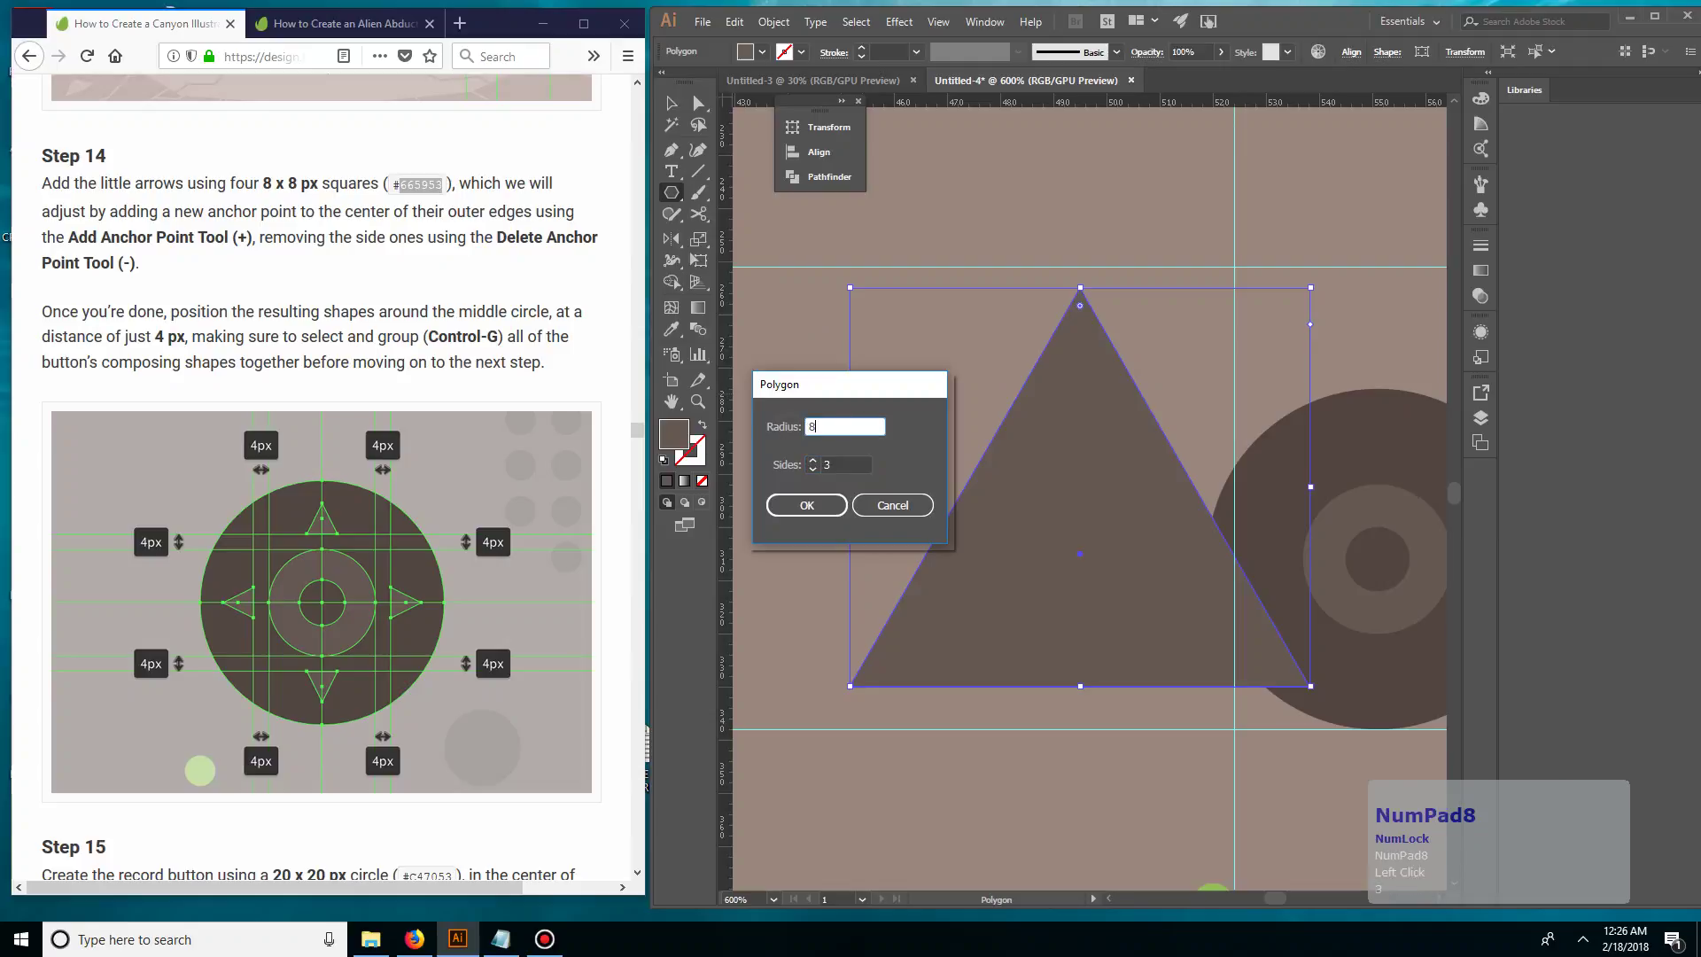
- Delete the large triangle with the 50 px radius
key("v")
left_click(1165, 525)
left_click(1165, 524)
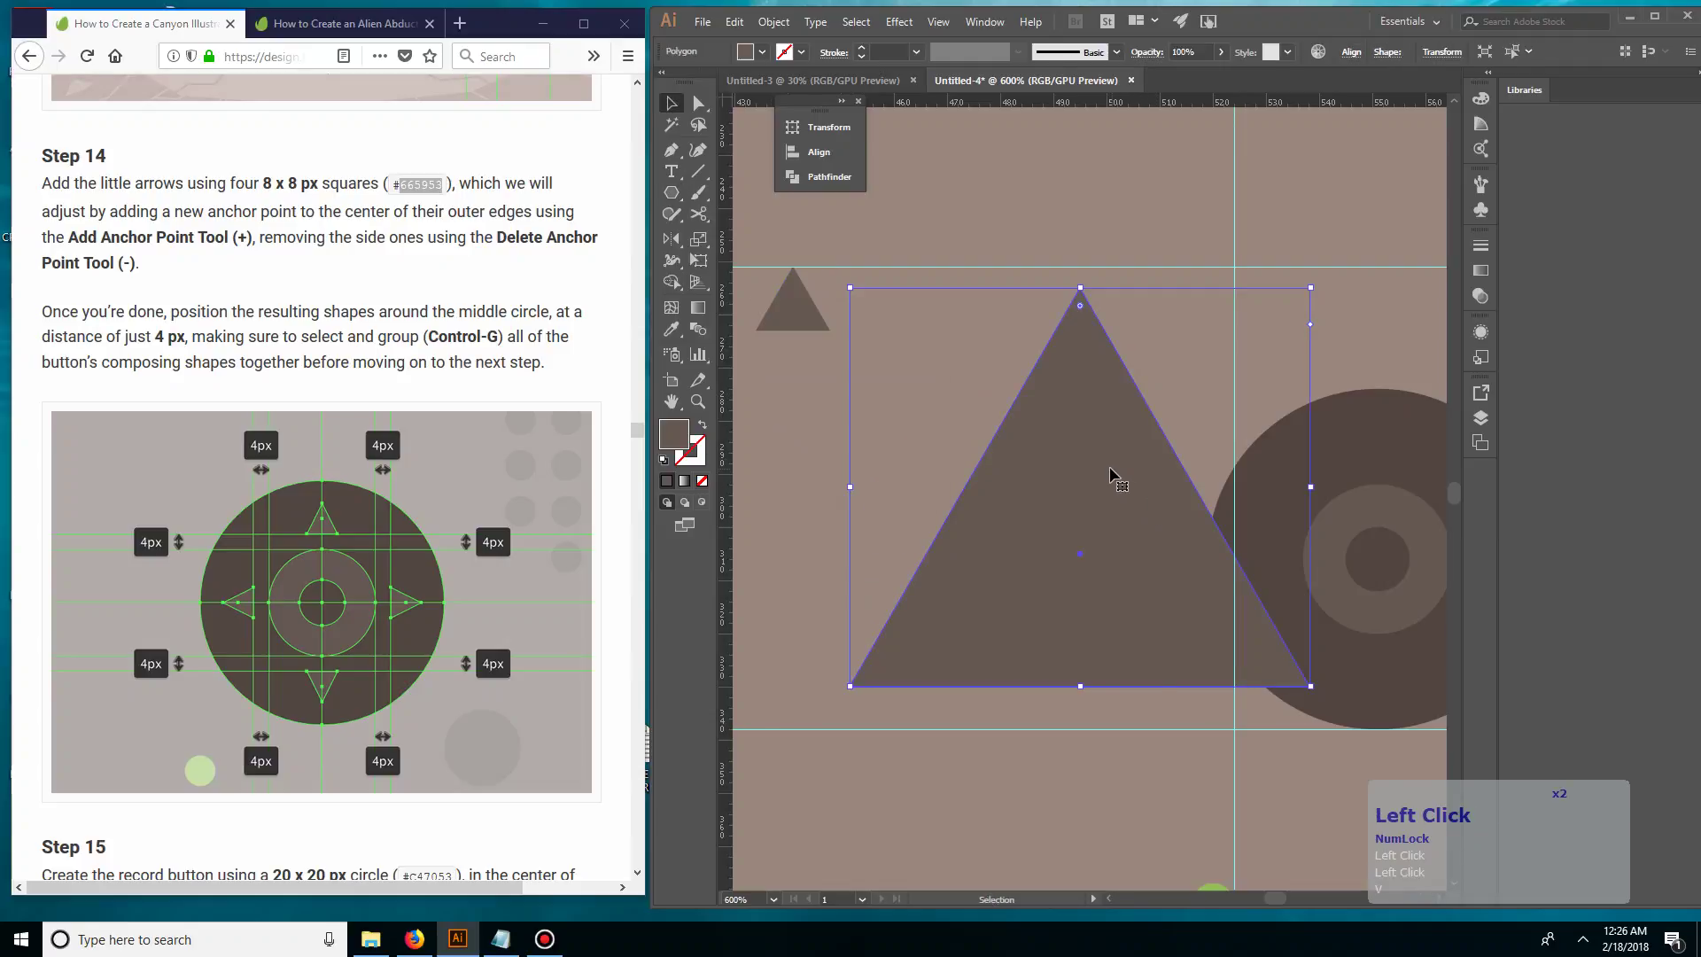
key("Delete")
- Move the new polygon triangle beside the two arrow triangles and align its base with theirs
left_click_drag(816, 316, 1131, 663)
key("ctrl+equal")
key("ctrl+equal")
key("ctrl+equal")
key("ctrl+equal")
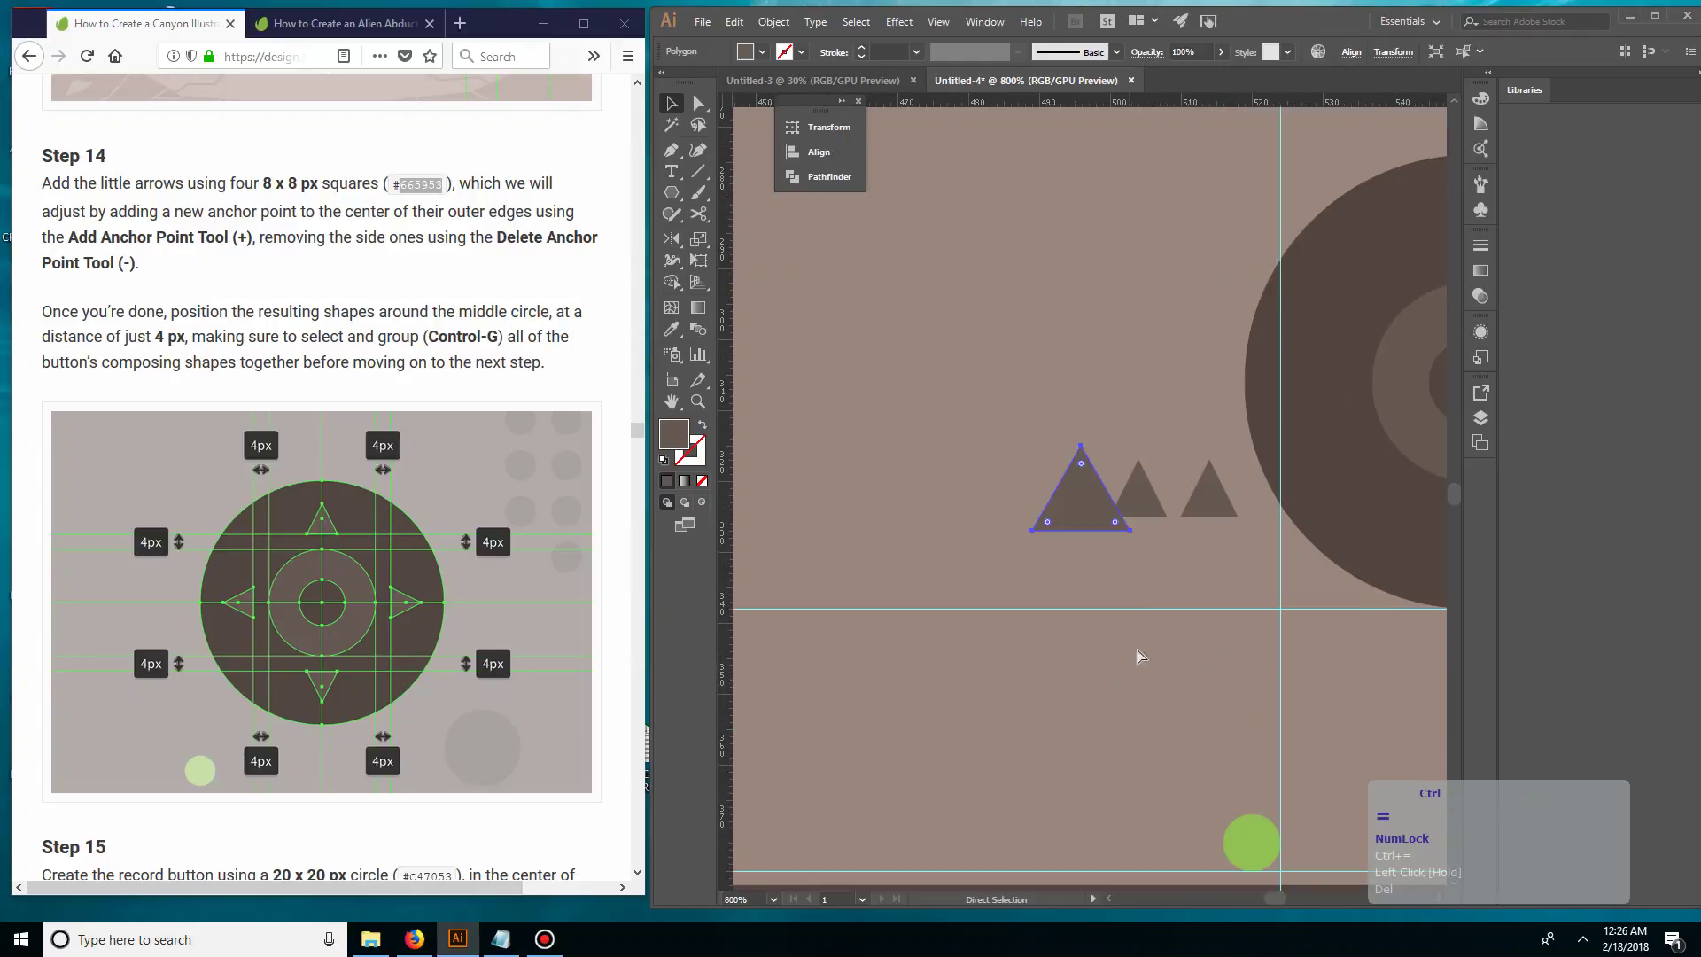
left_click_drag(943, 353, 1019, 352)
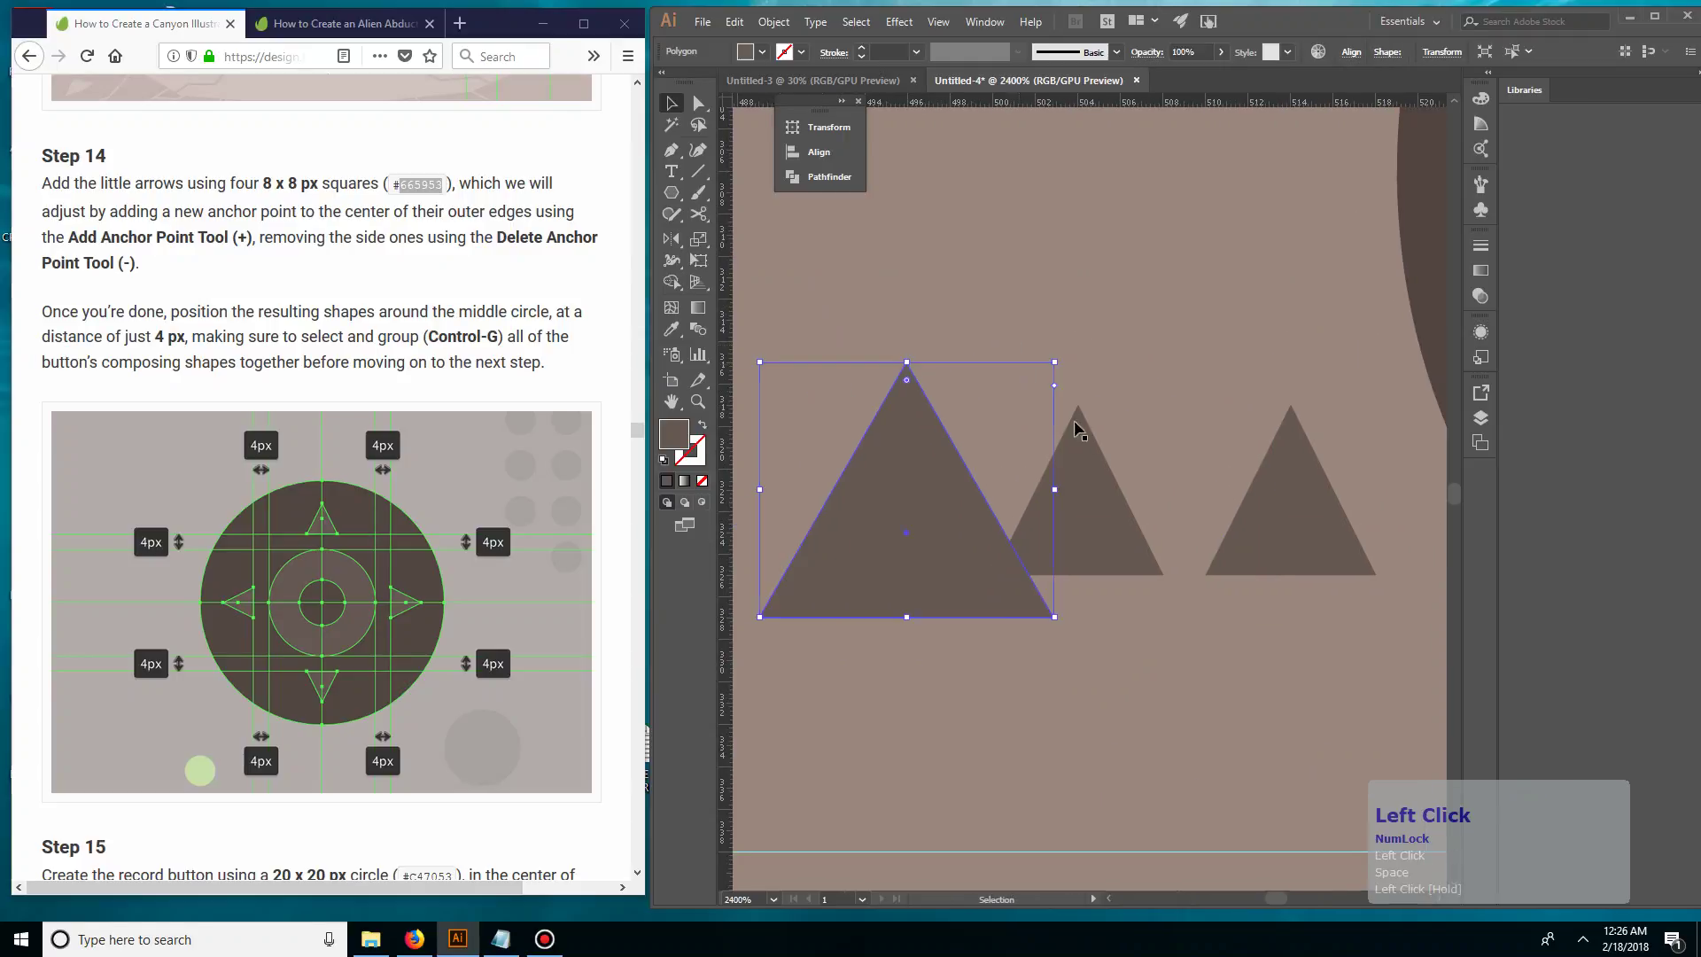
left_click_drag(957, 503, 1002, 460)
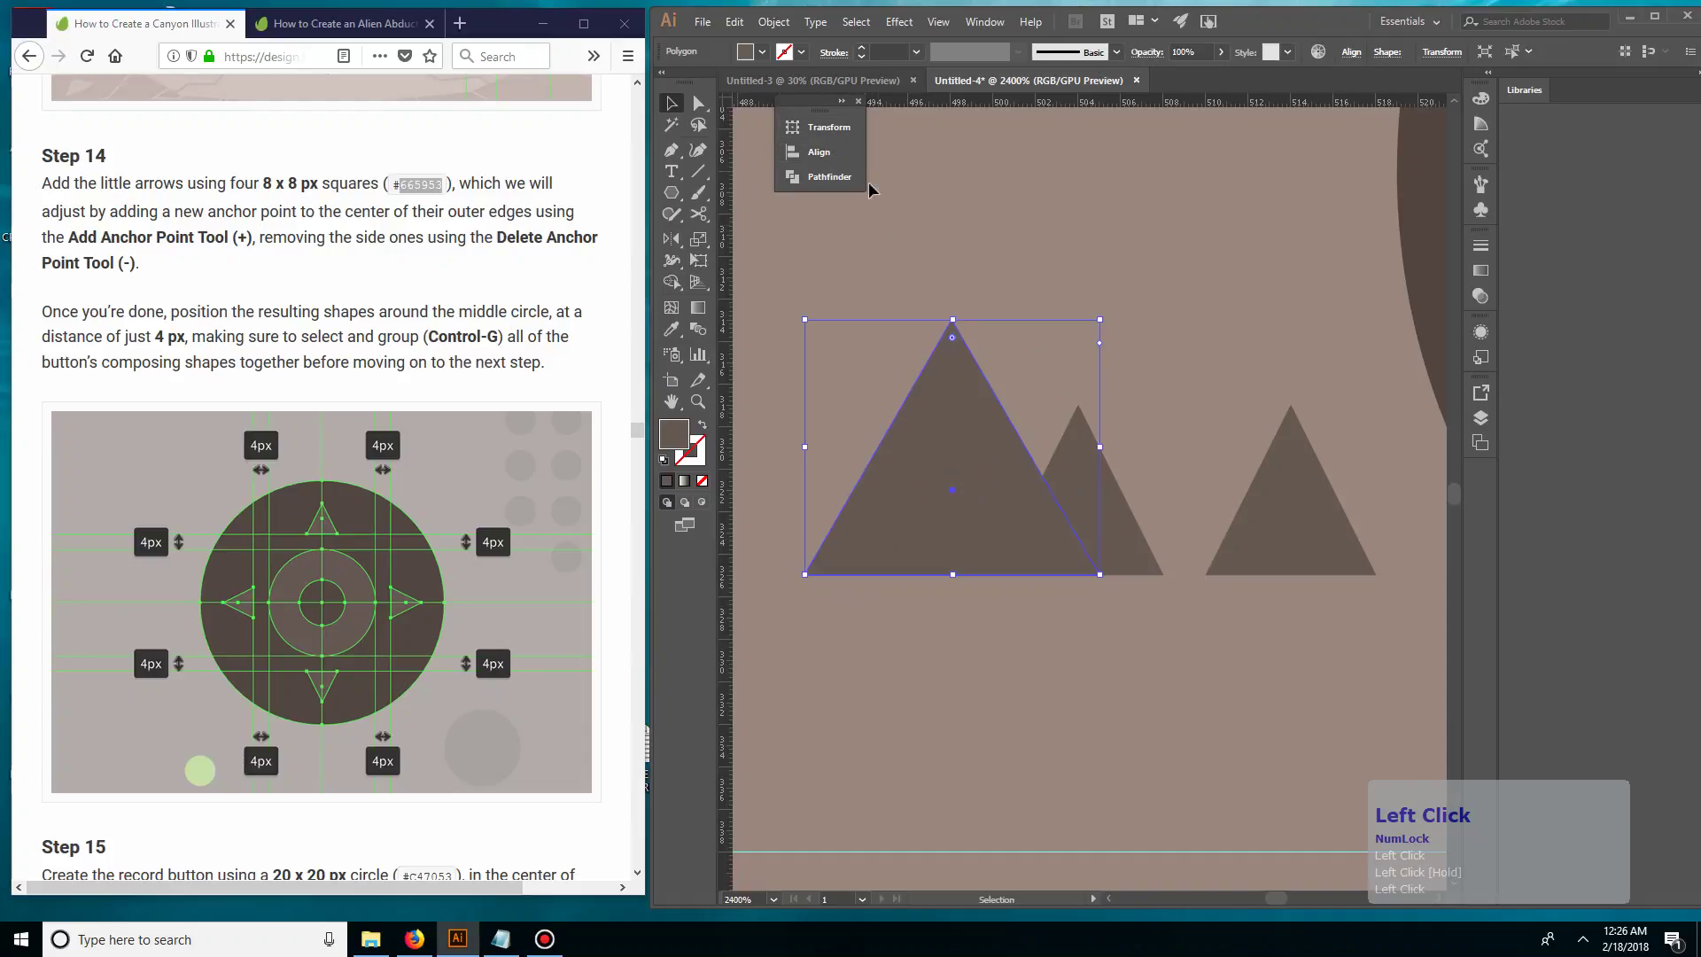
- Set the radius of the new polygon triangle to 5 px
left_click(836, 127)
left_click(836, 127)
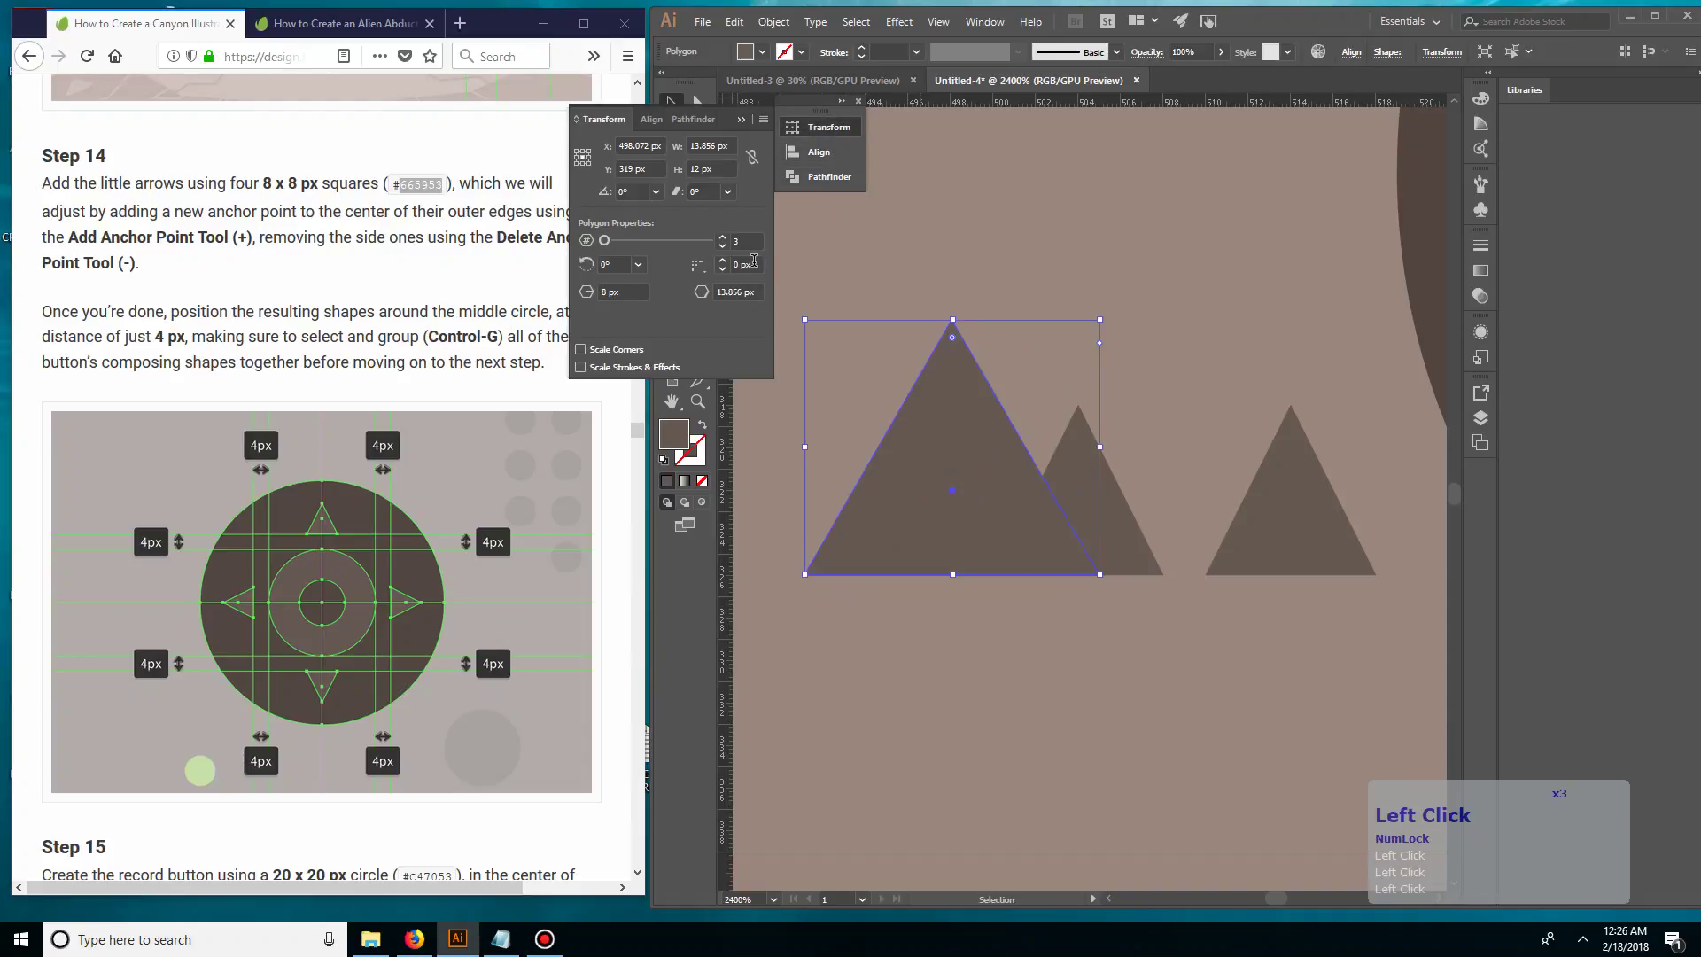
left_click(603, 290)
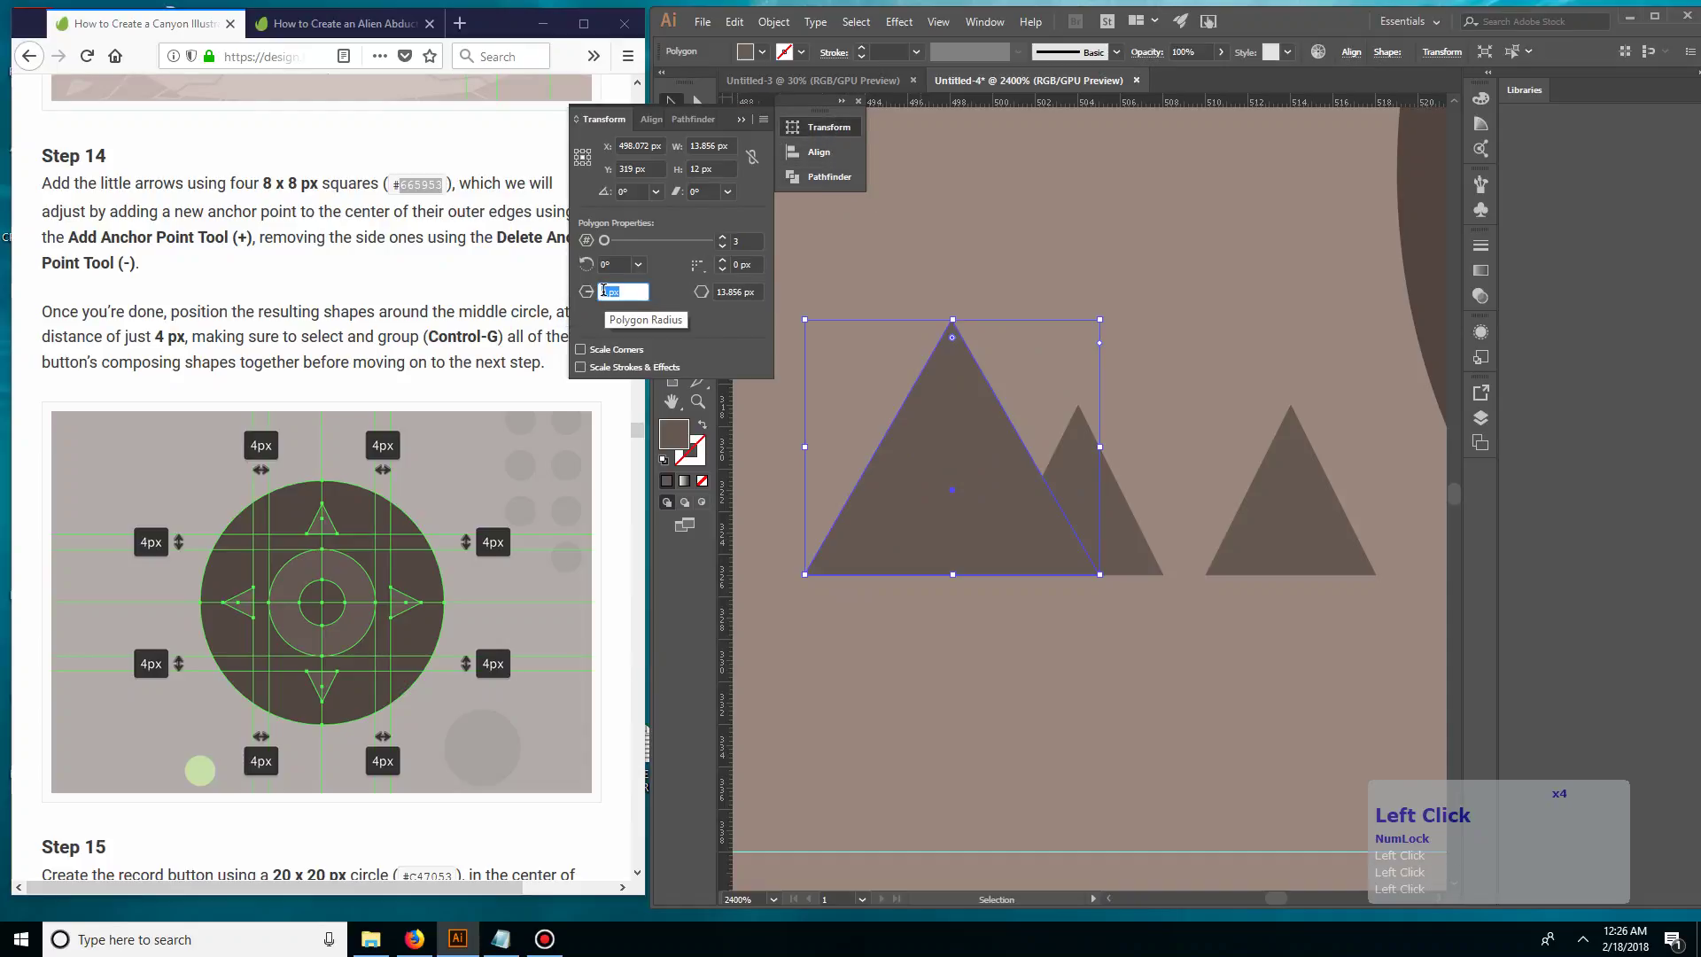
type("5")
key("KP_Enter")
key("v")
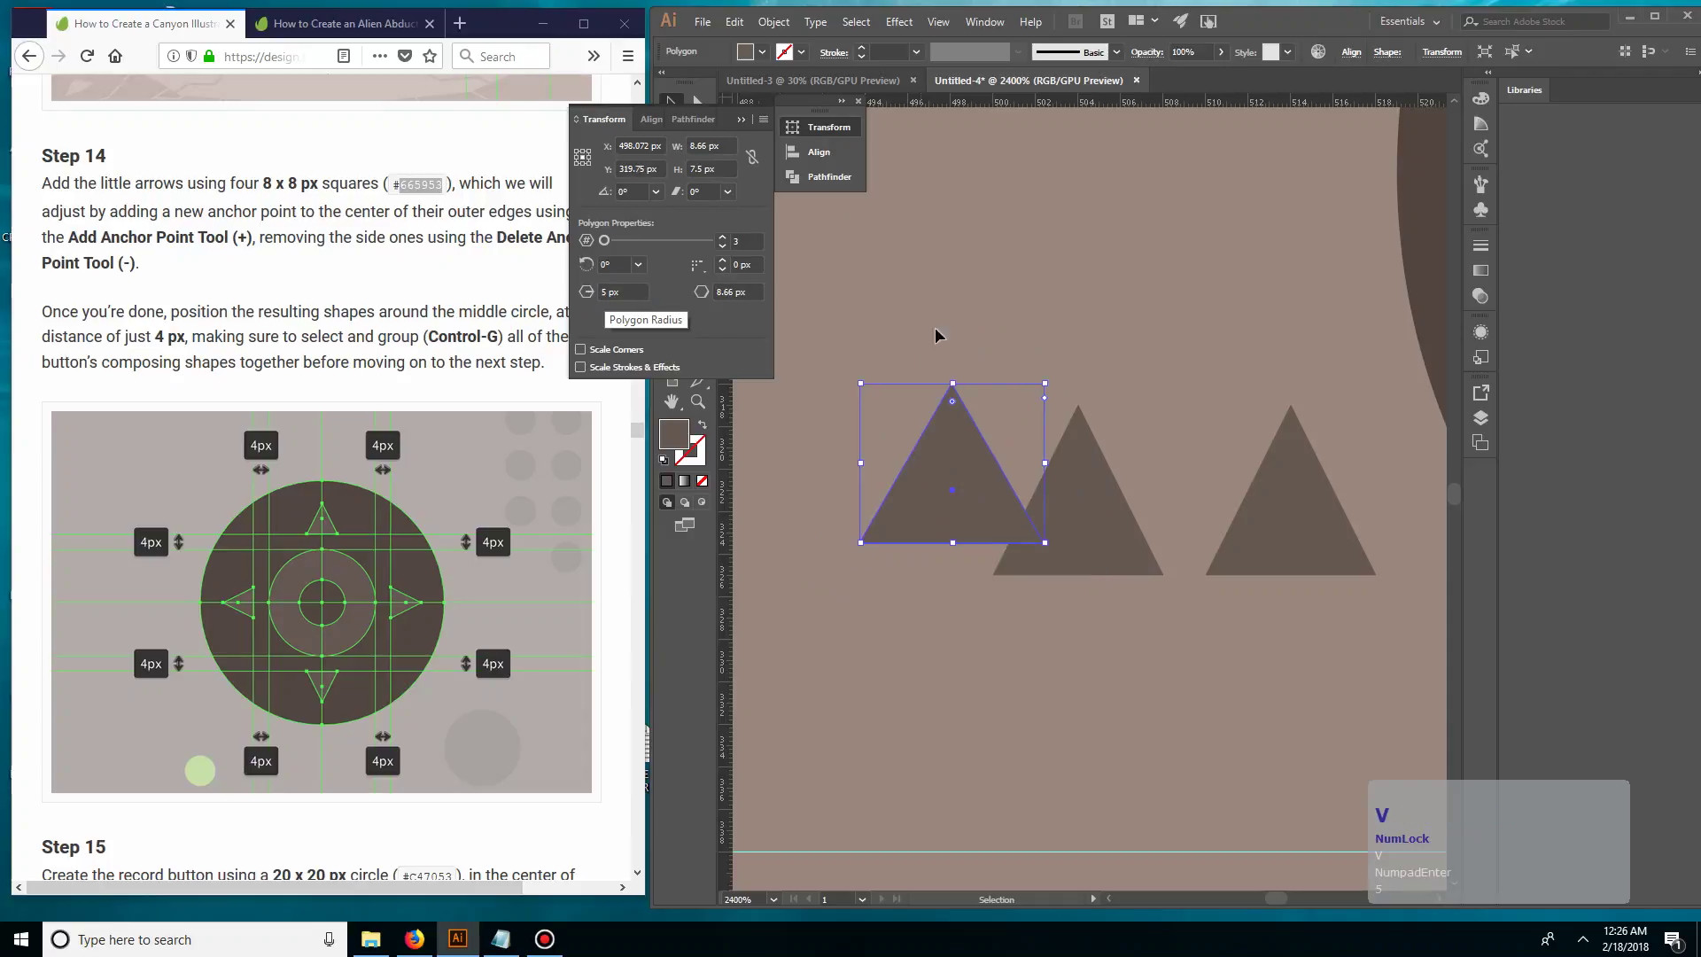
left_click(967, 374)
- Delete the polygon triangle and the arrow triangle nearest the round button, keeping a single arrow triangle
left_click_drag(957, 452, 1084, 478)
key("Delete")
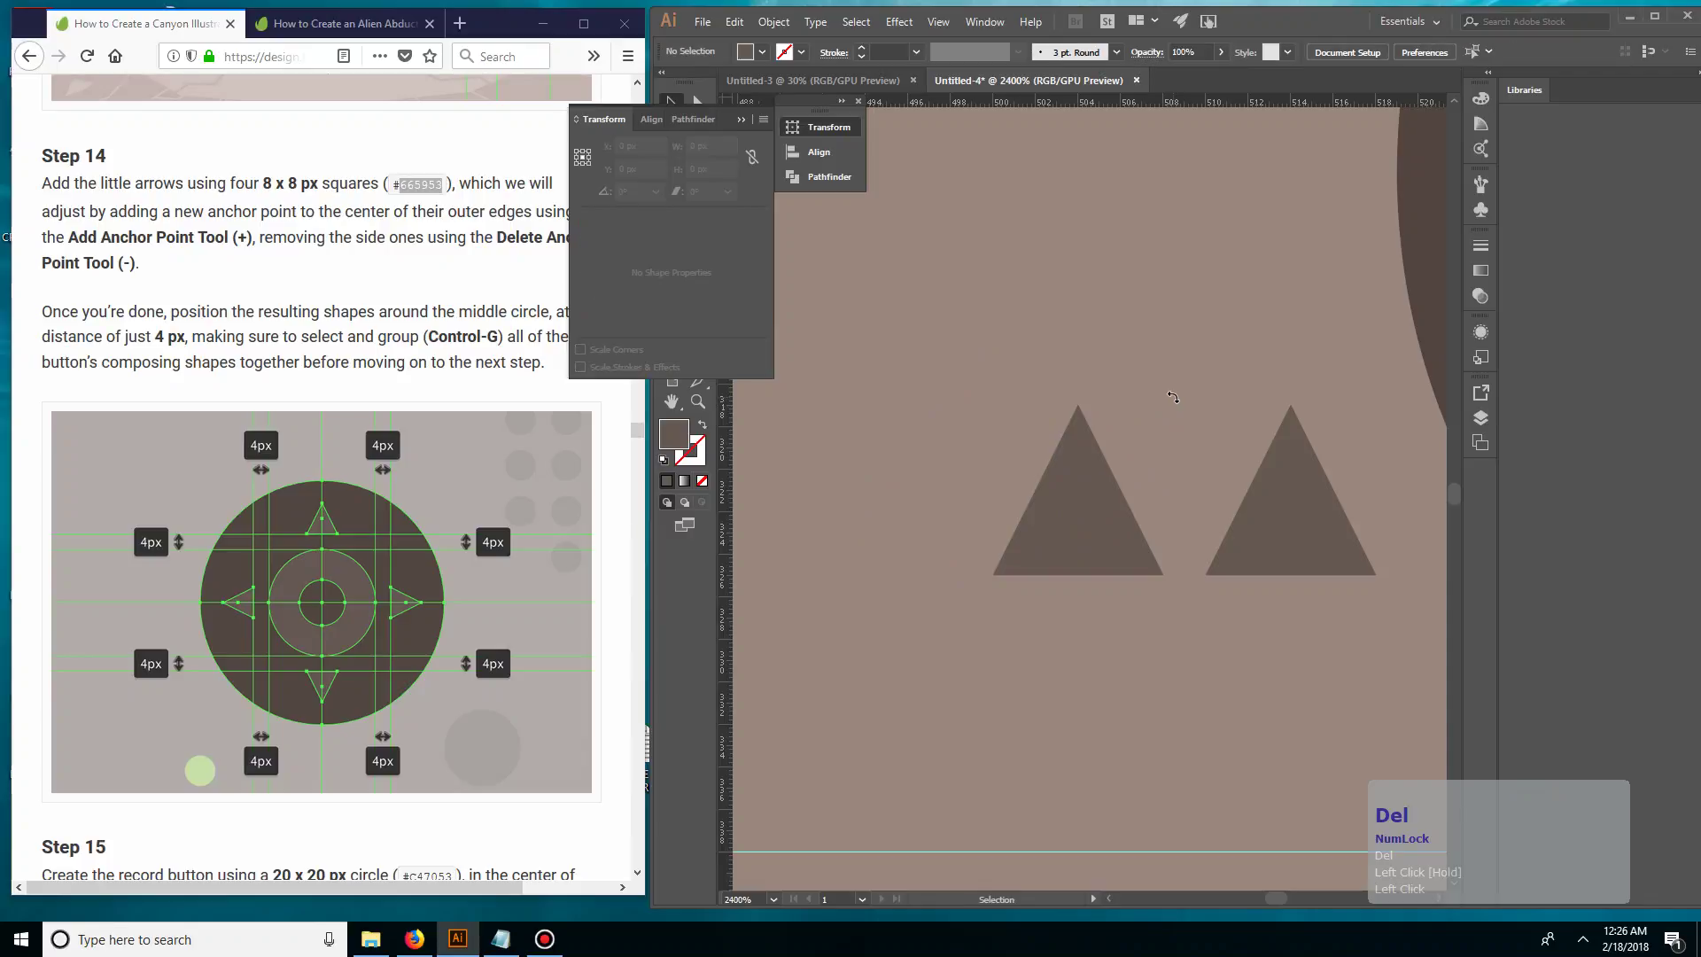
key("ctrl+minus")
key("ctrl+minus")
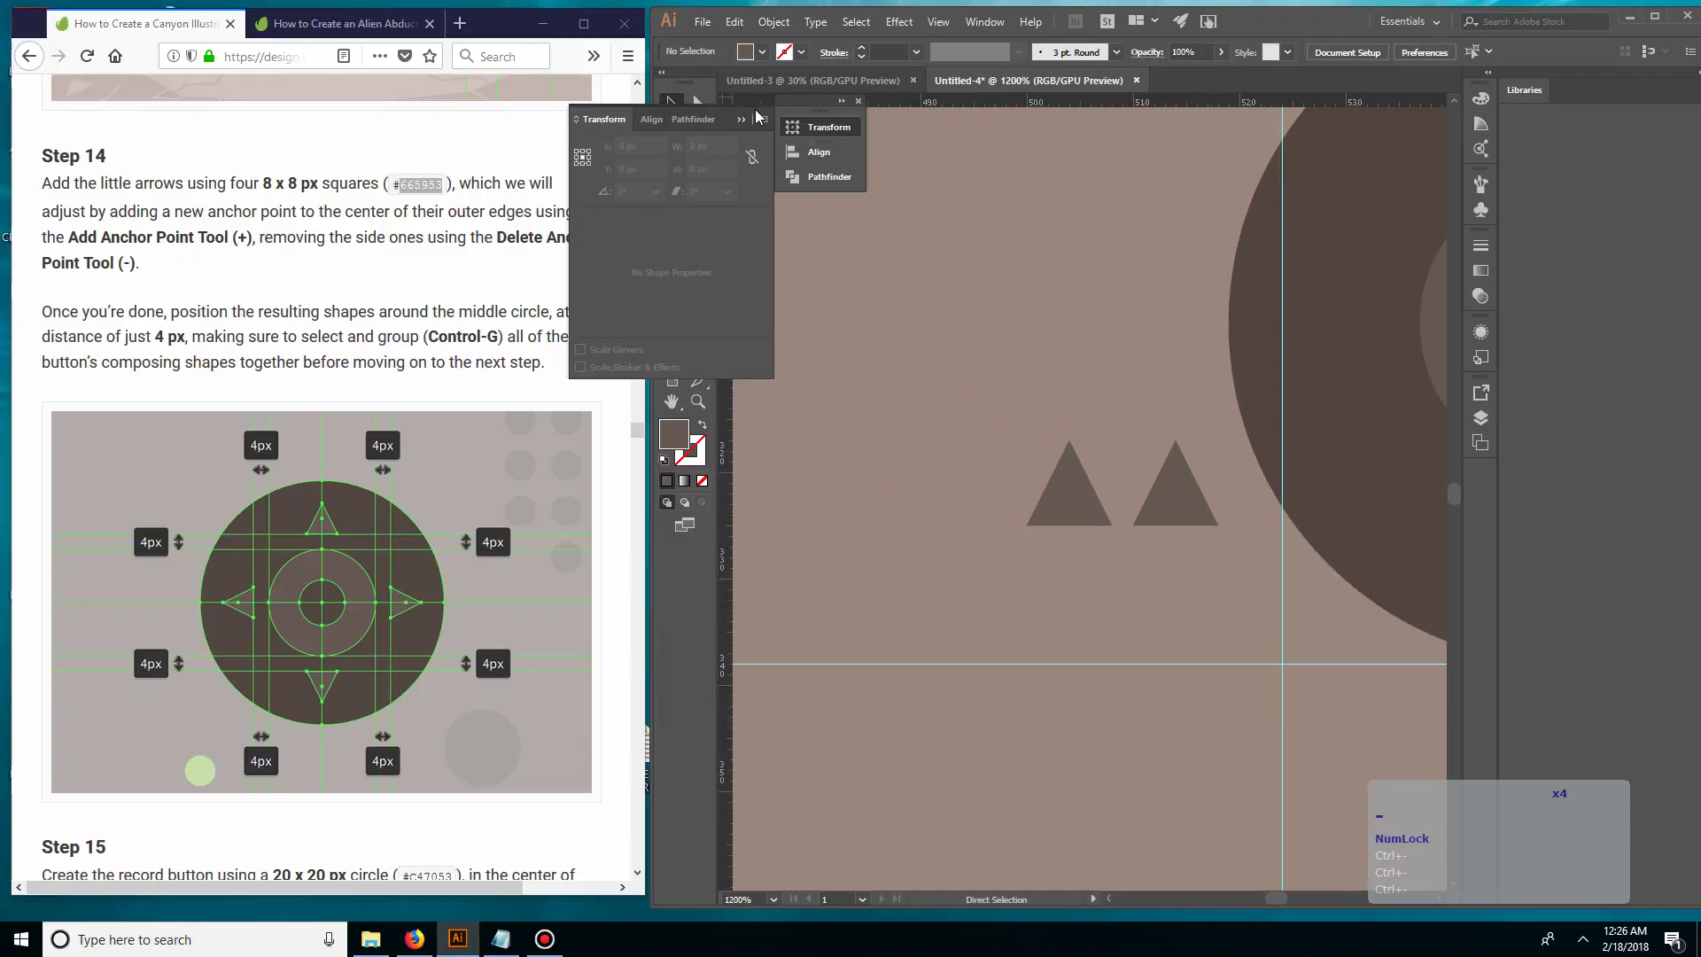
left_click(738, 120)
left_click_drag(1125, 308, 874, 417)
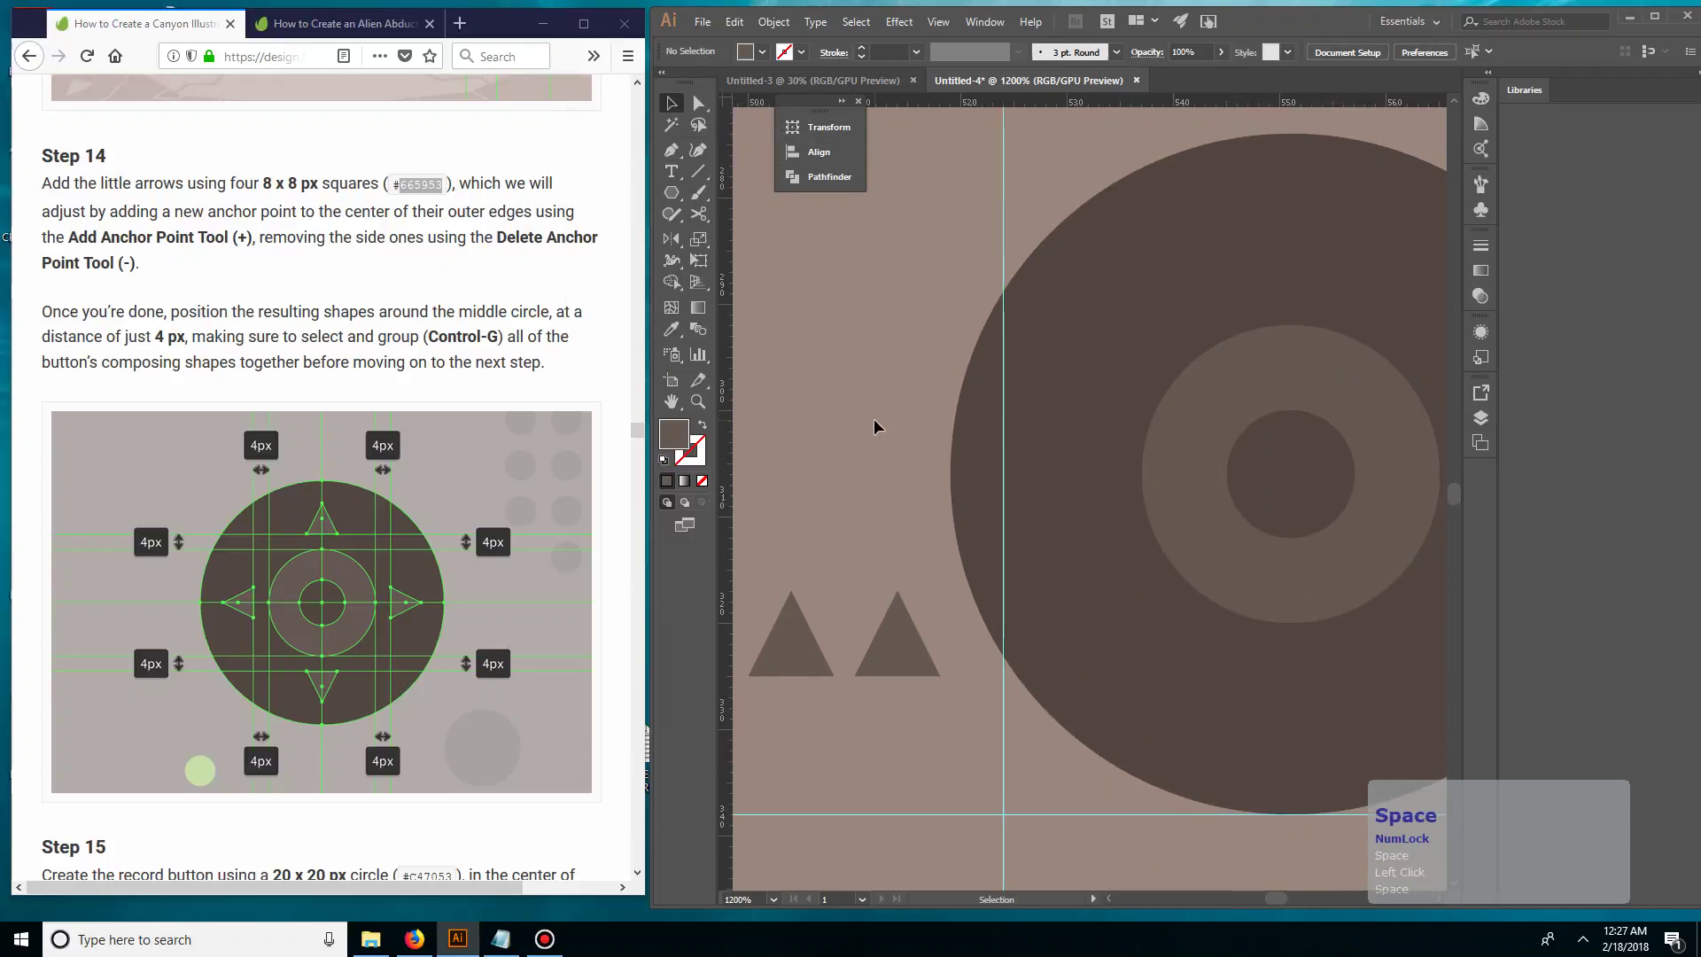
key("ctrl+minus")
key("ctrl+minus")
left_click_drag(997, 378, 888, 428)
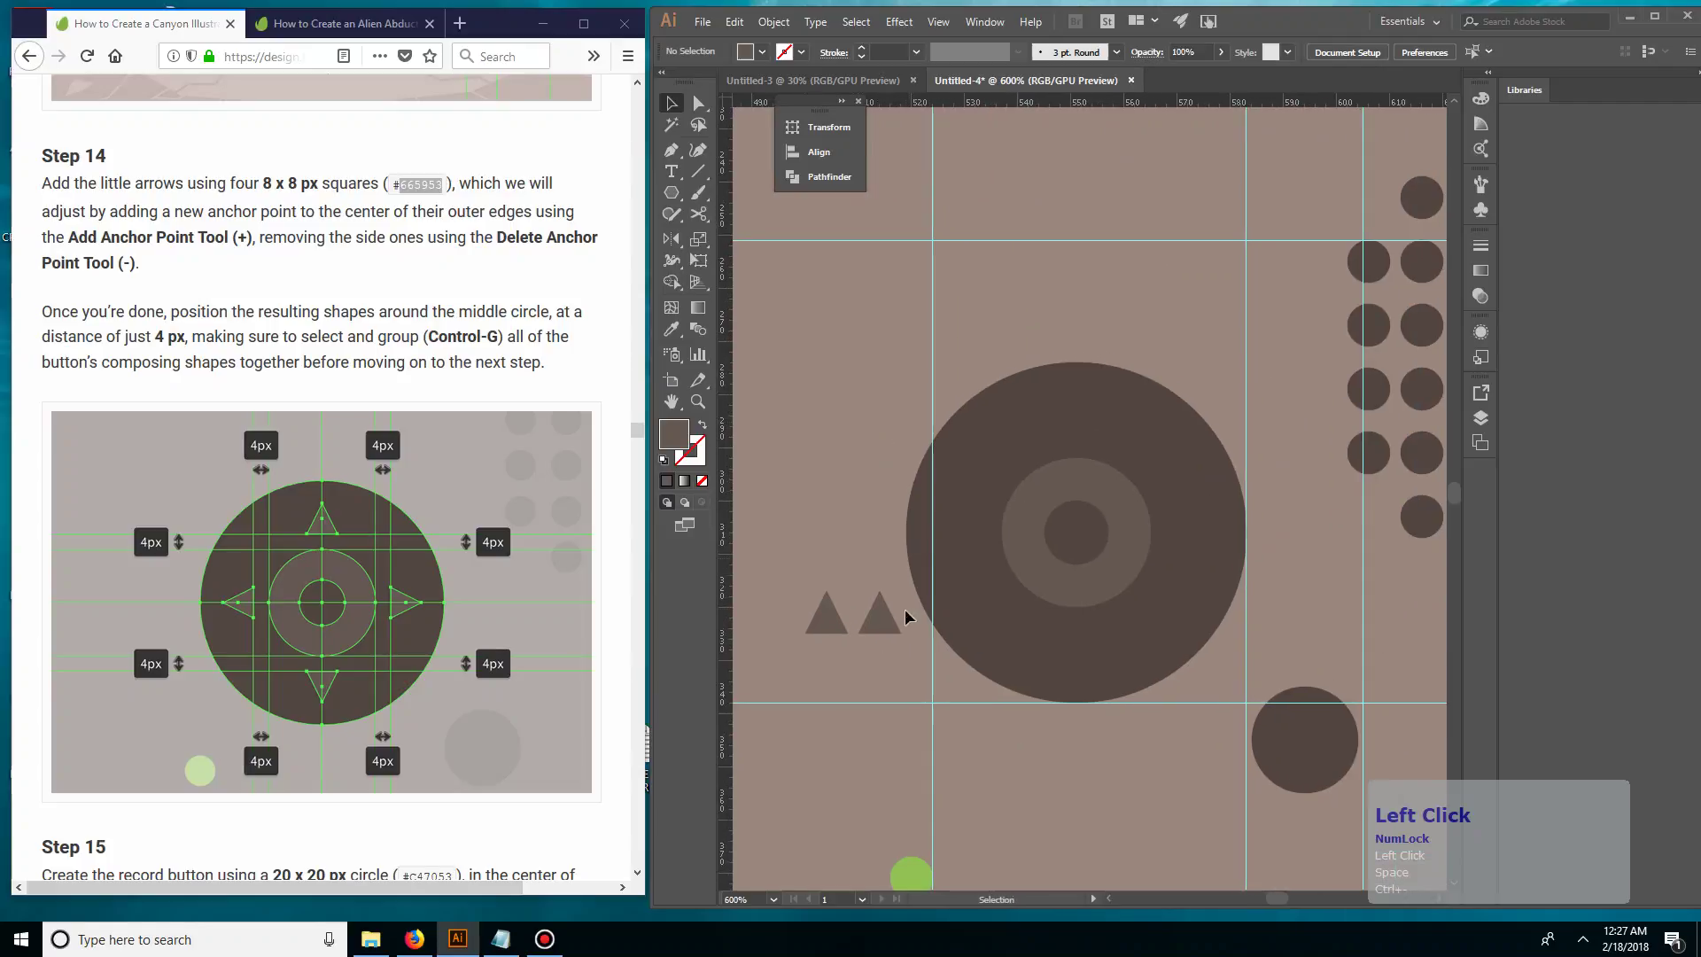
left_click(897, 618)
key("Delete")
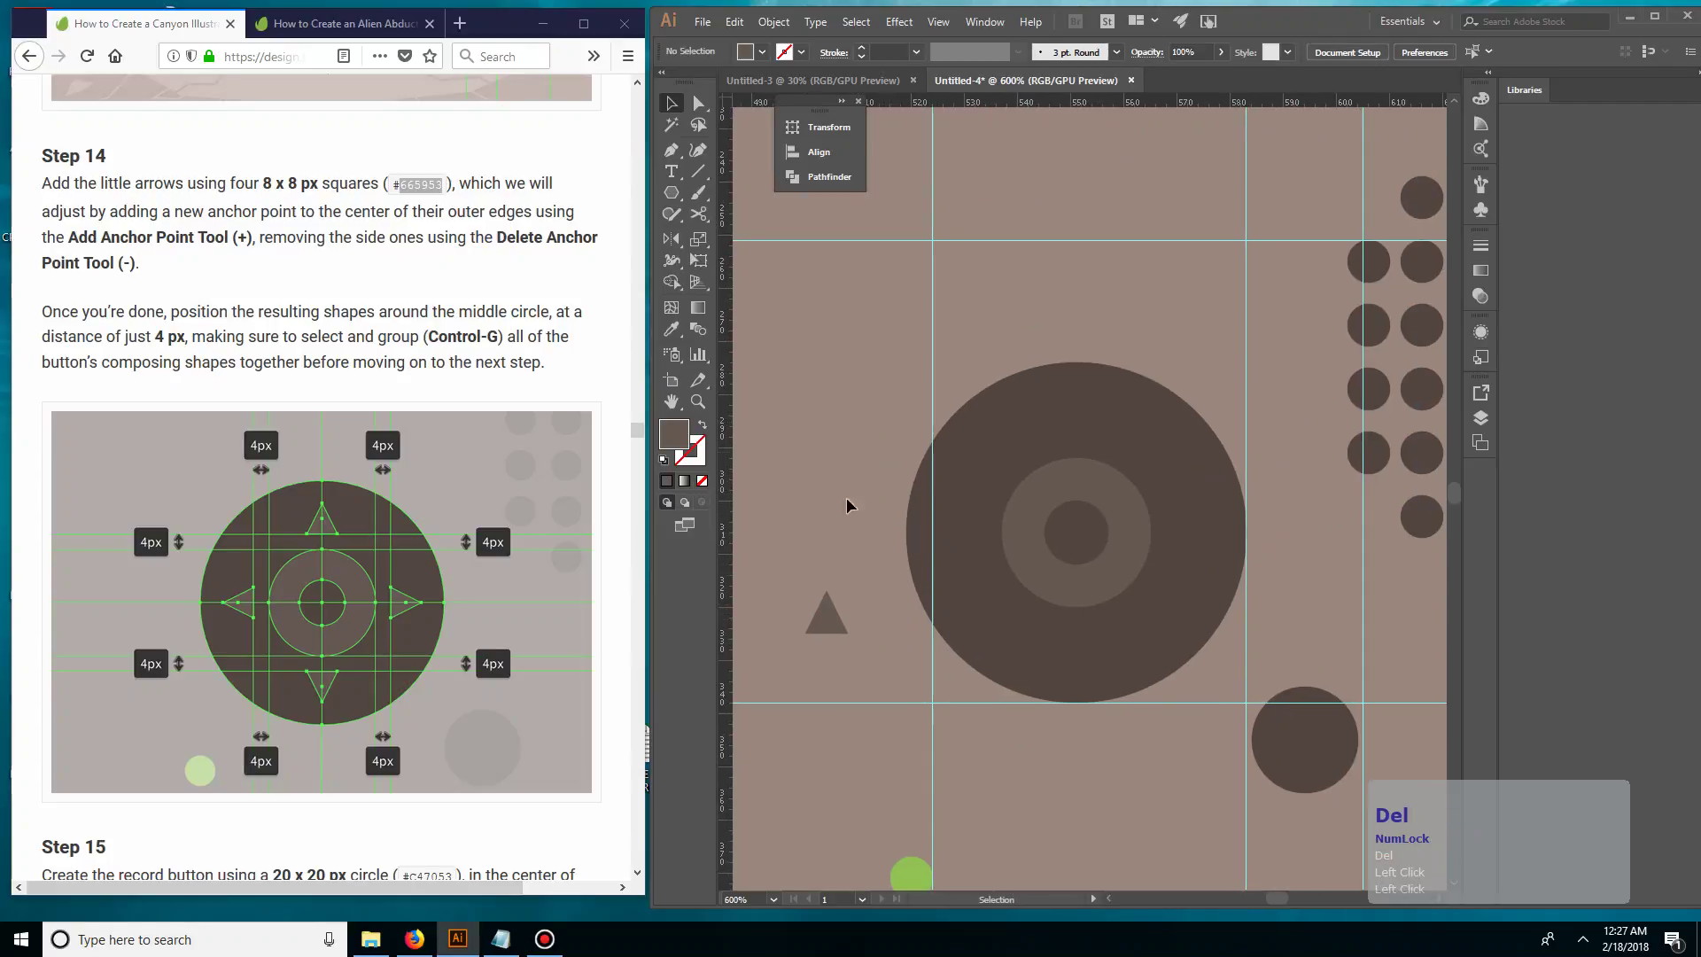
- Move the arrow triangle onto the dark circle above the middle ring and create a 4 x 4 px square beside the button
left_click_drag(831, 636, 1078, 440)
right_click(671, 192)
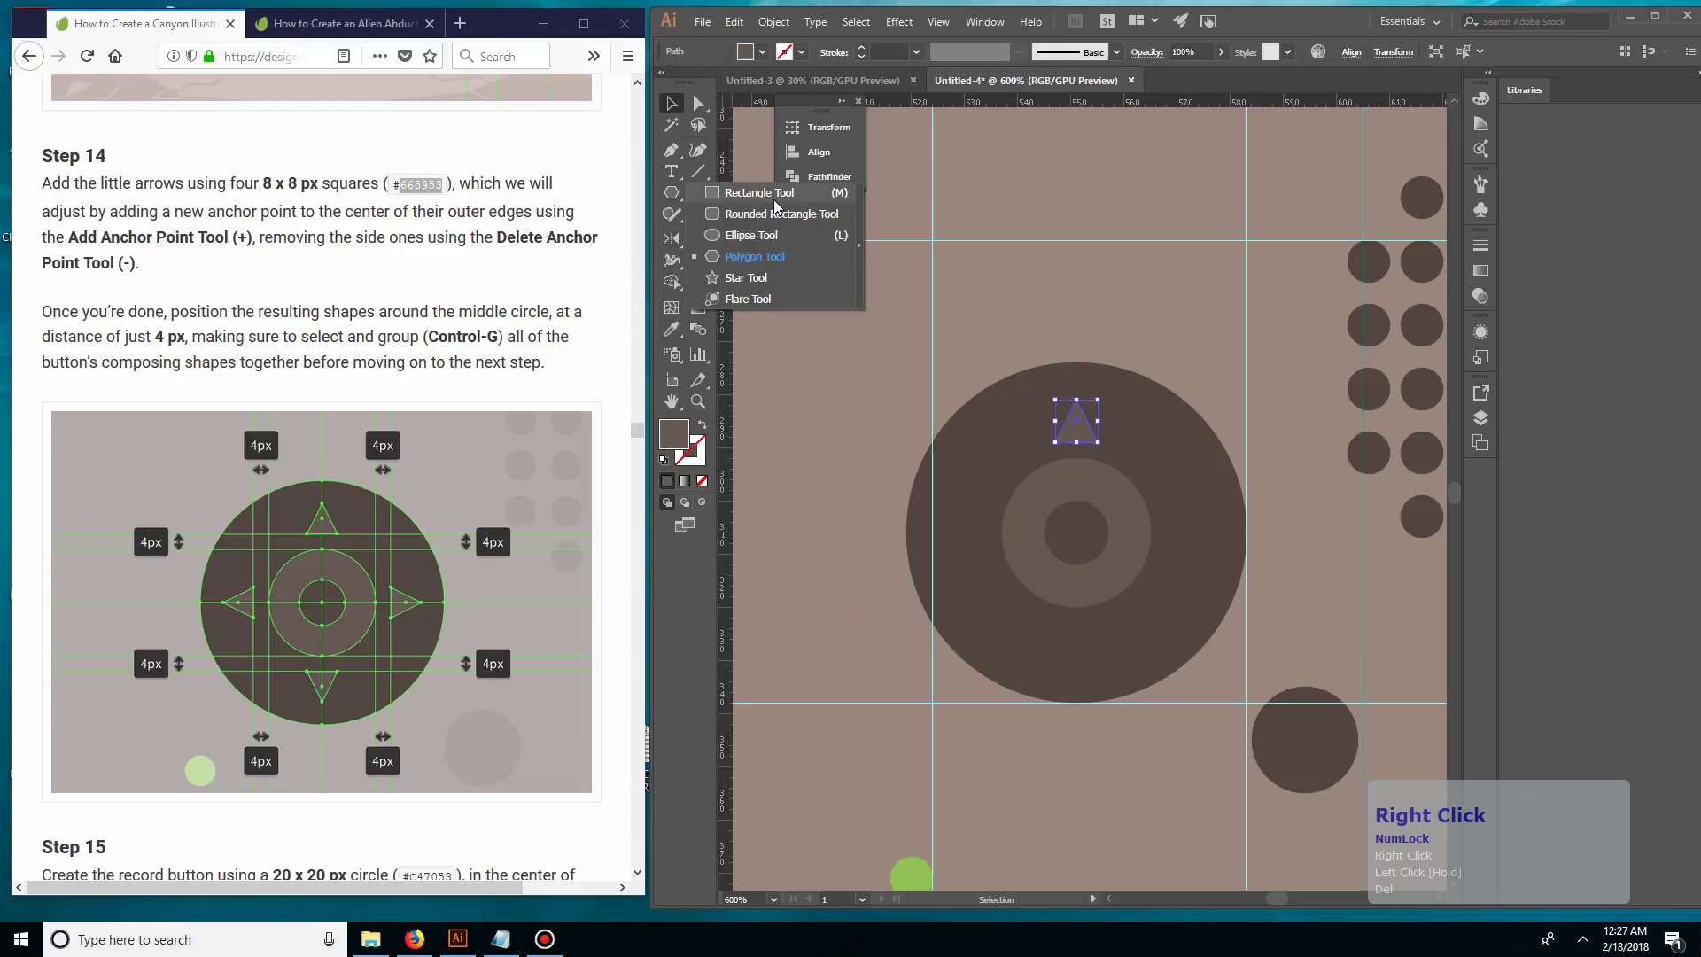
left_click(759, 192)
left_click(828, 391)
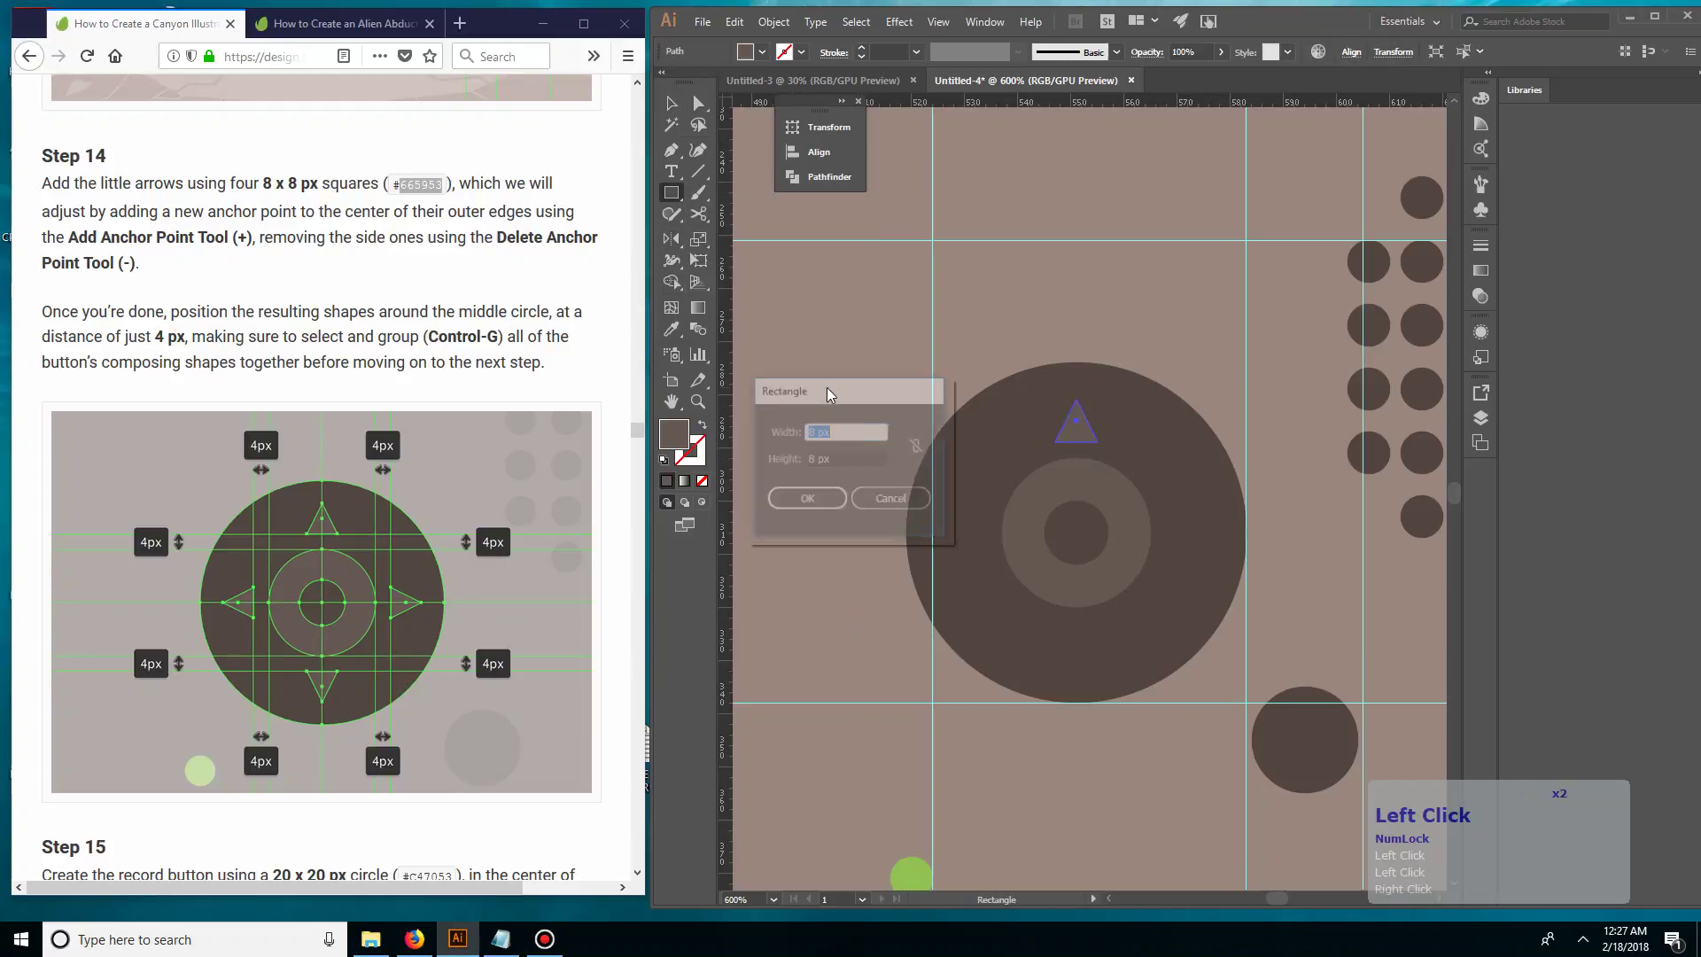
type("4")
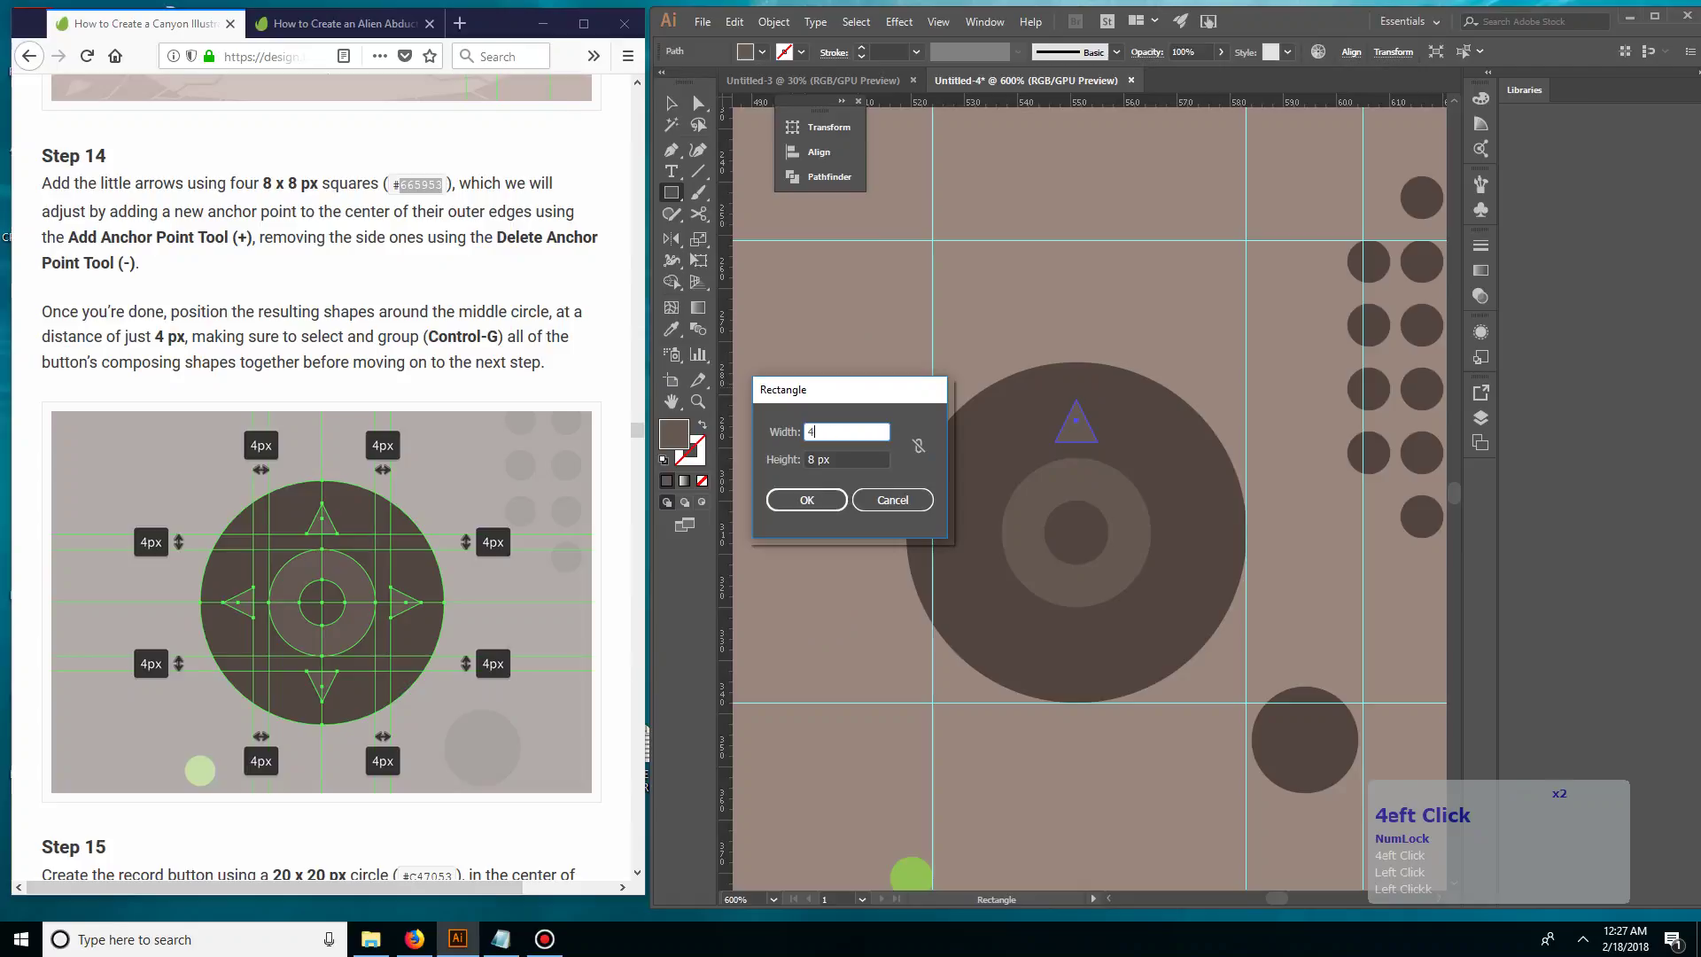
key("Tab")
type("4")
left_click(807, 500)
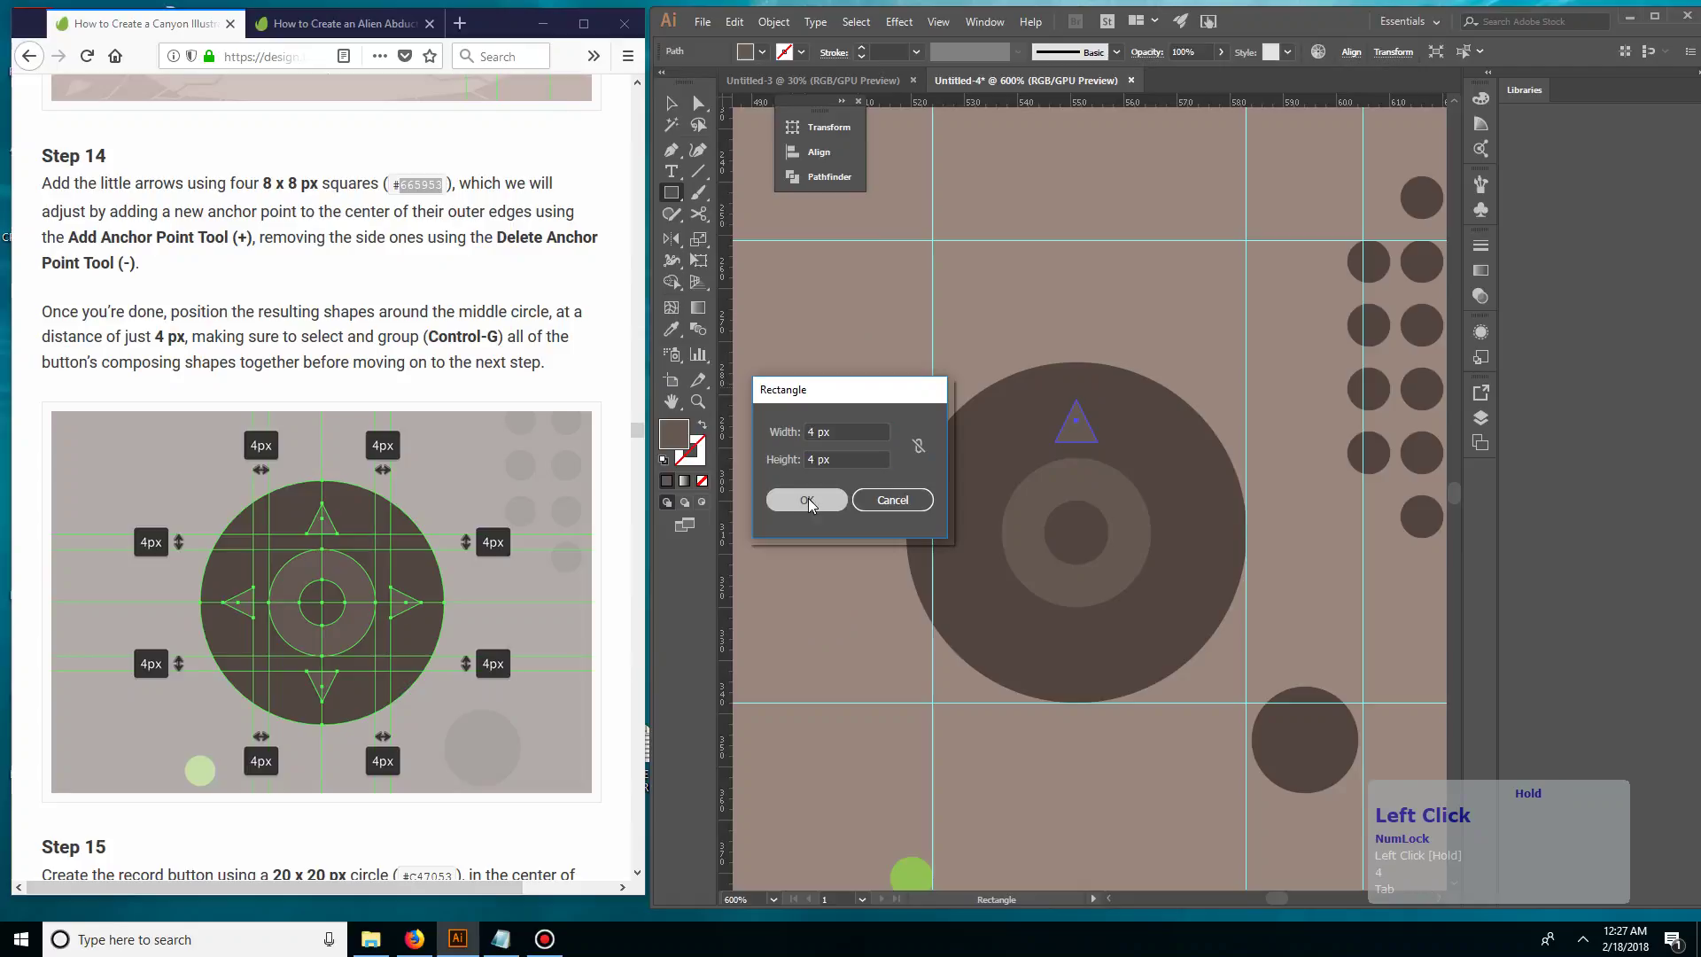
- Stretch the 4 px square into a long horizontal spacer bar on top of the middle ring, with the triangle resting on it
left_click(671, 103)
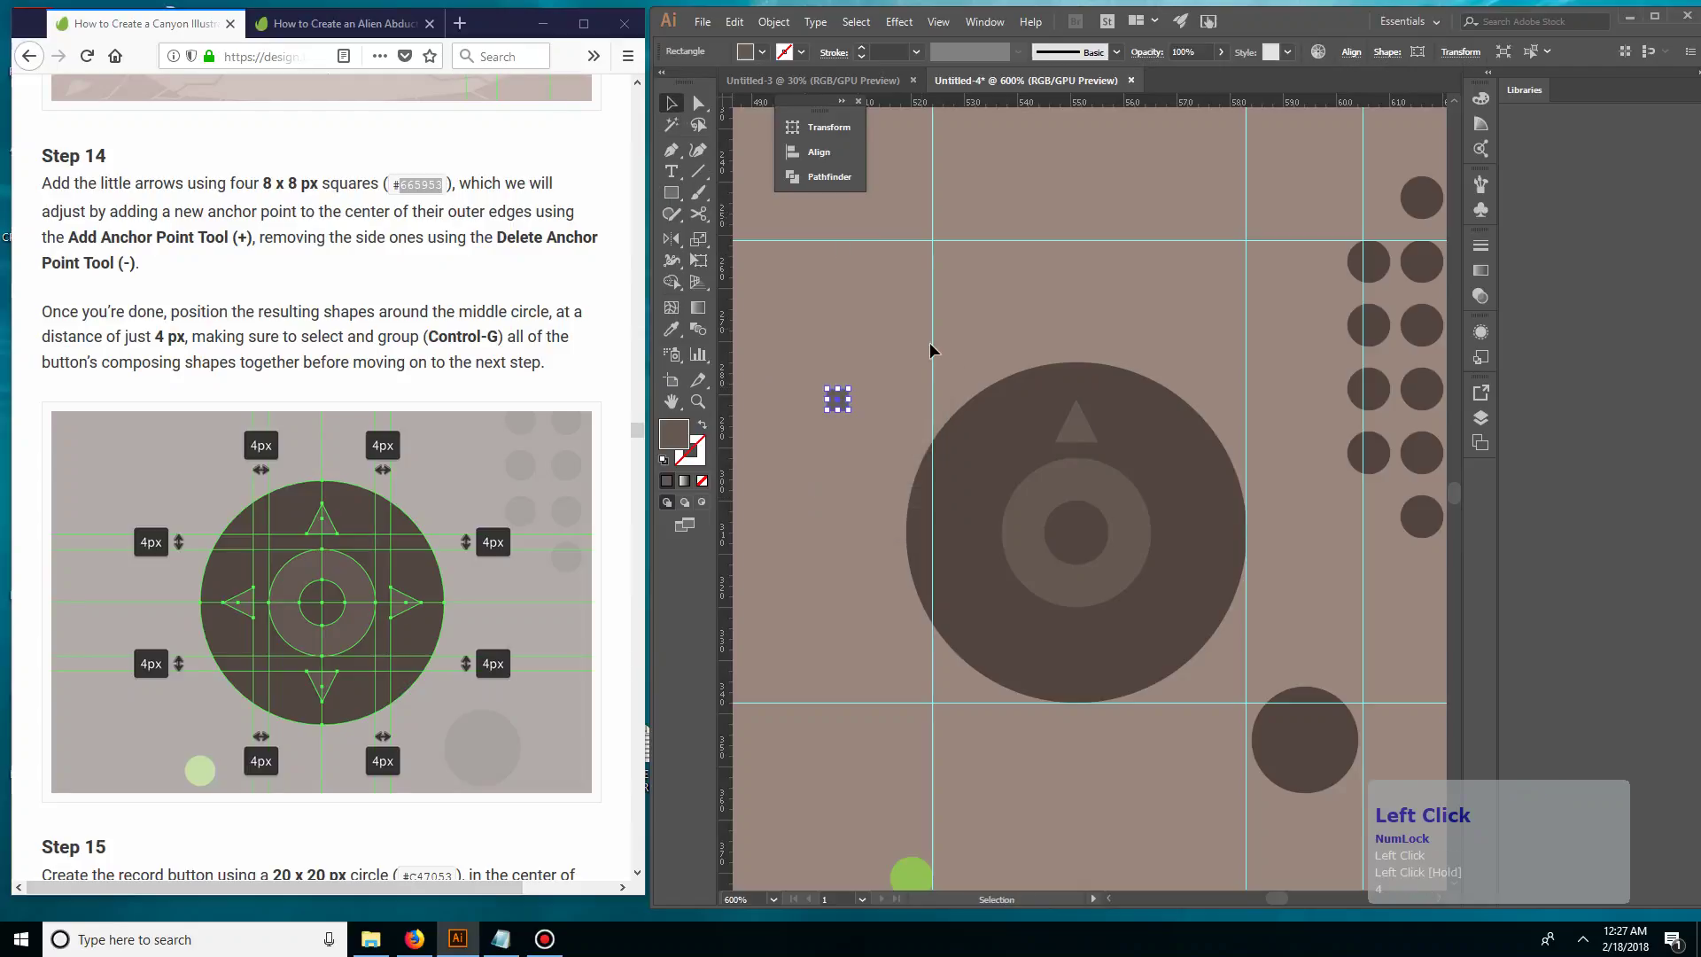
left_click(933, 351)
left_click(841, 399)
left_click_drag(852, 399, 1141, 448)
left_click(1120, 331)
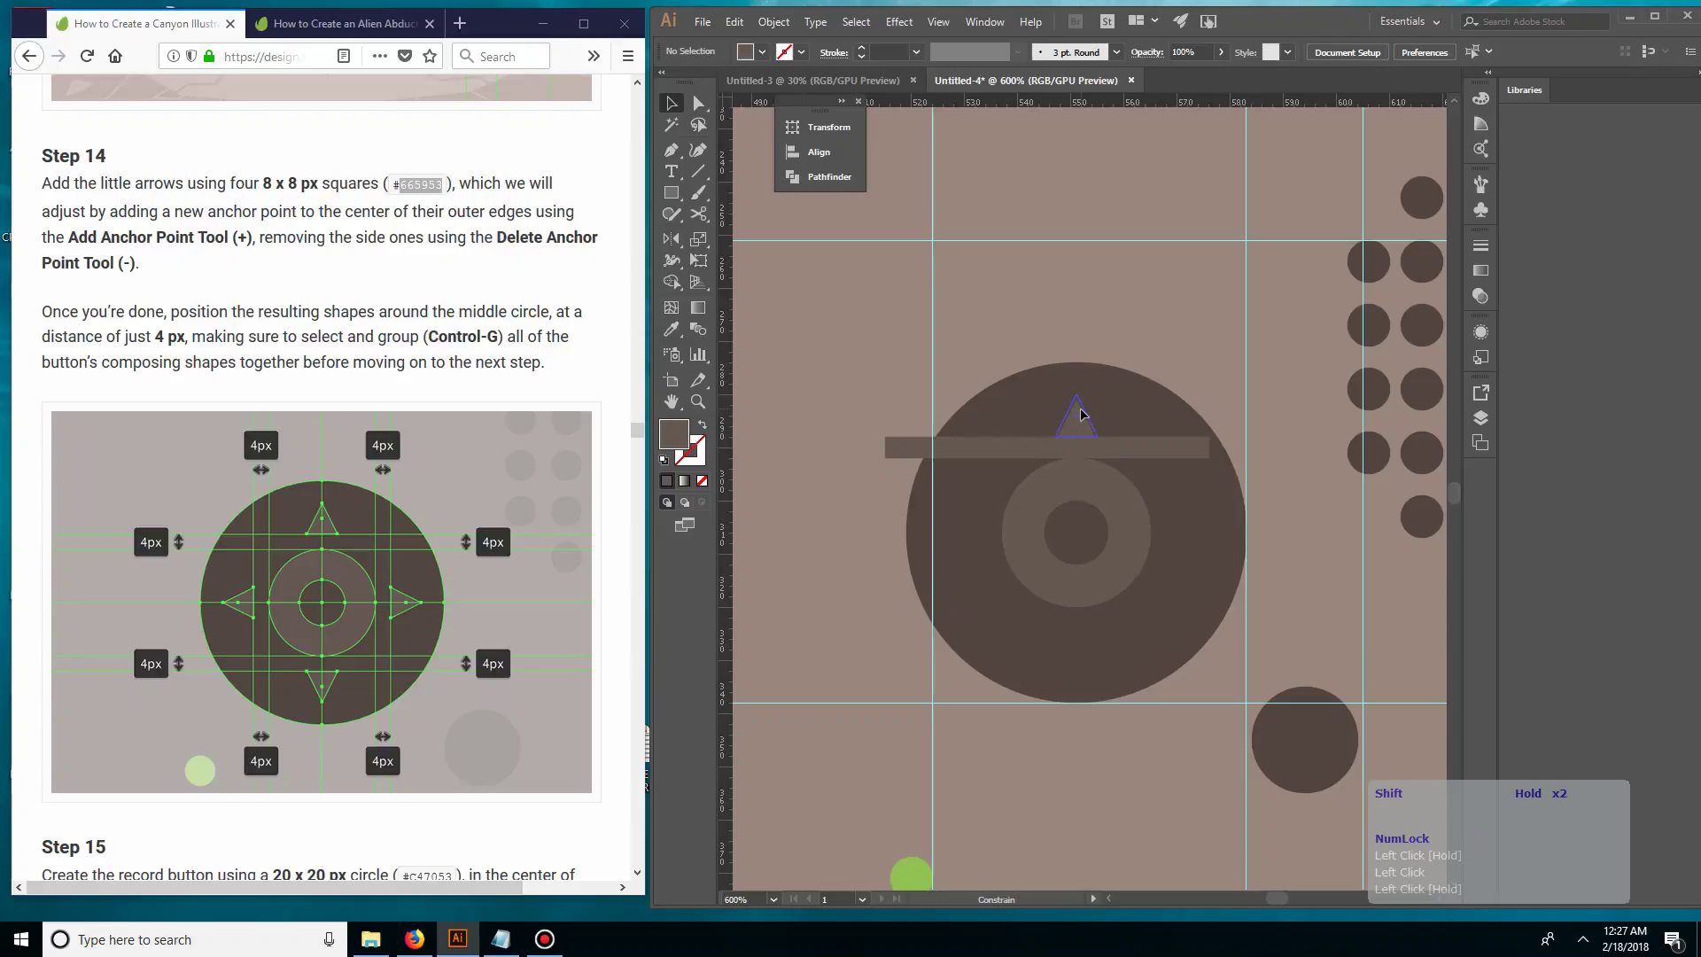
- Center the triangle horizontally on the middle ring, using the ring as the key object
left_click(1081, 414)
left_click(1120, 530, "shift")
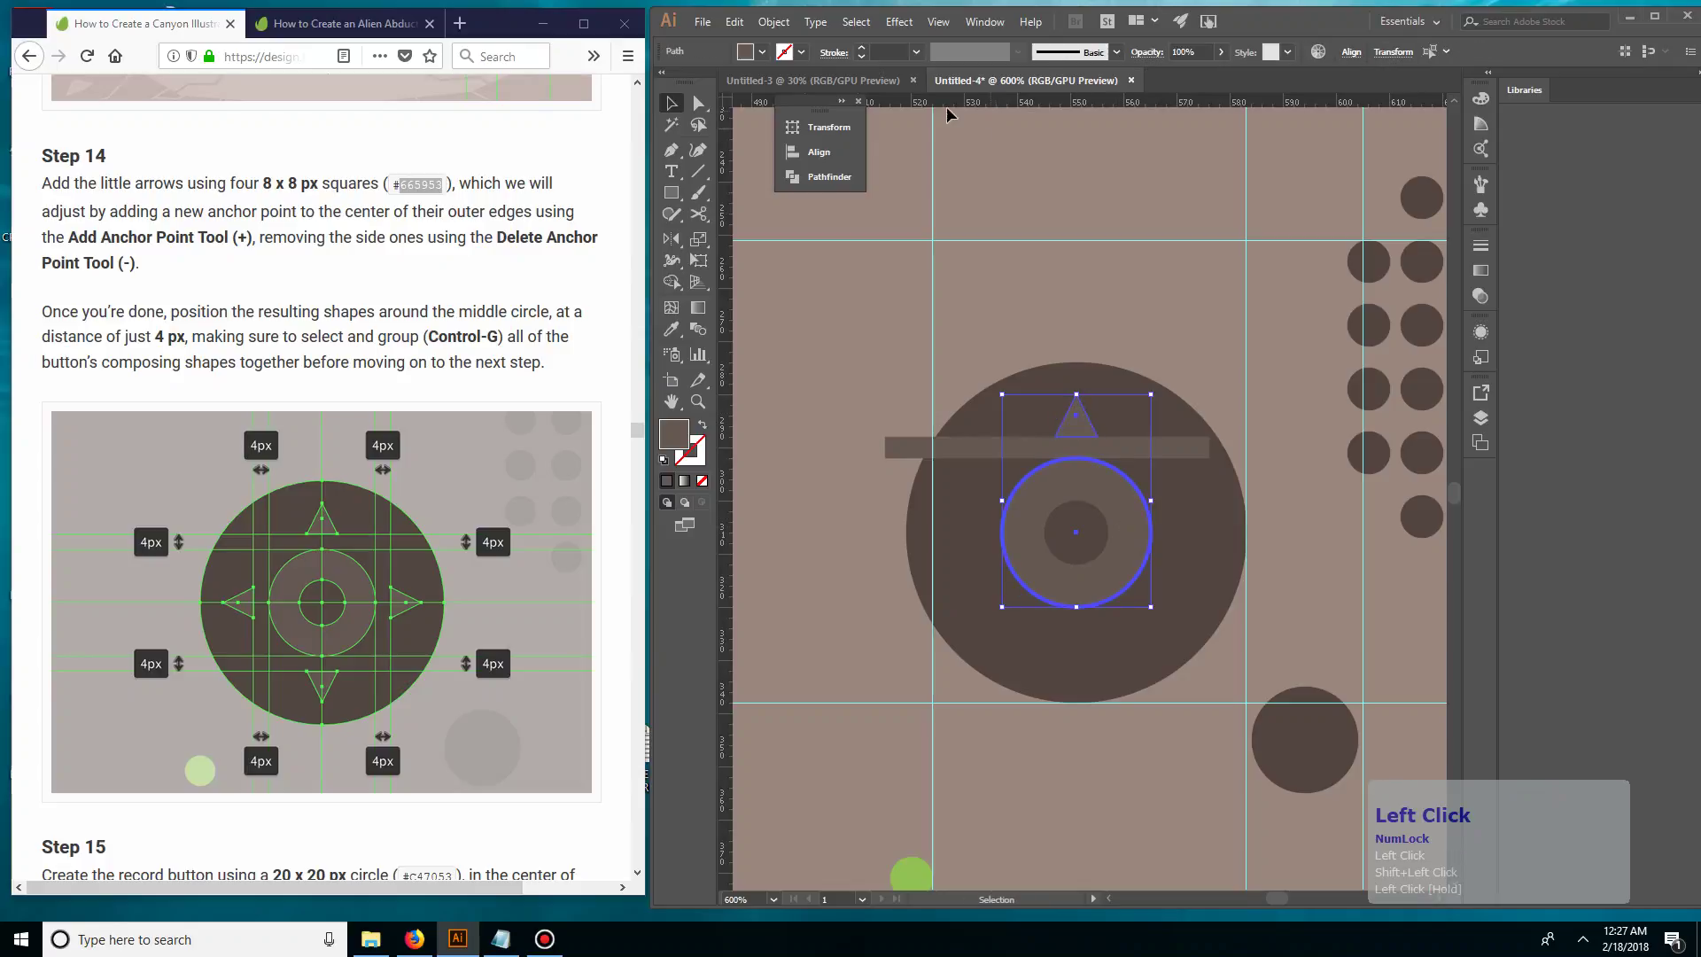
left_click(832, 151)
left_click(619, 164)
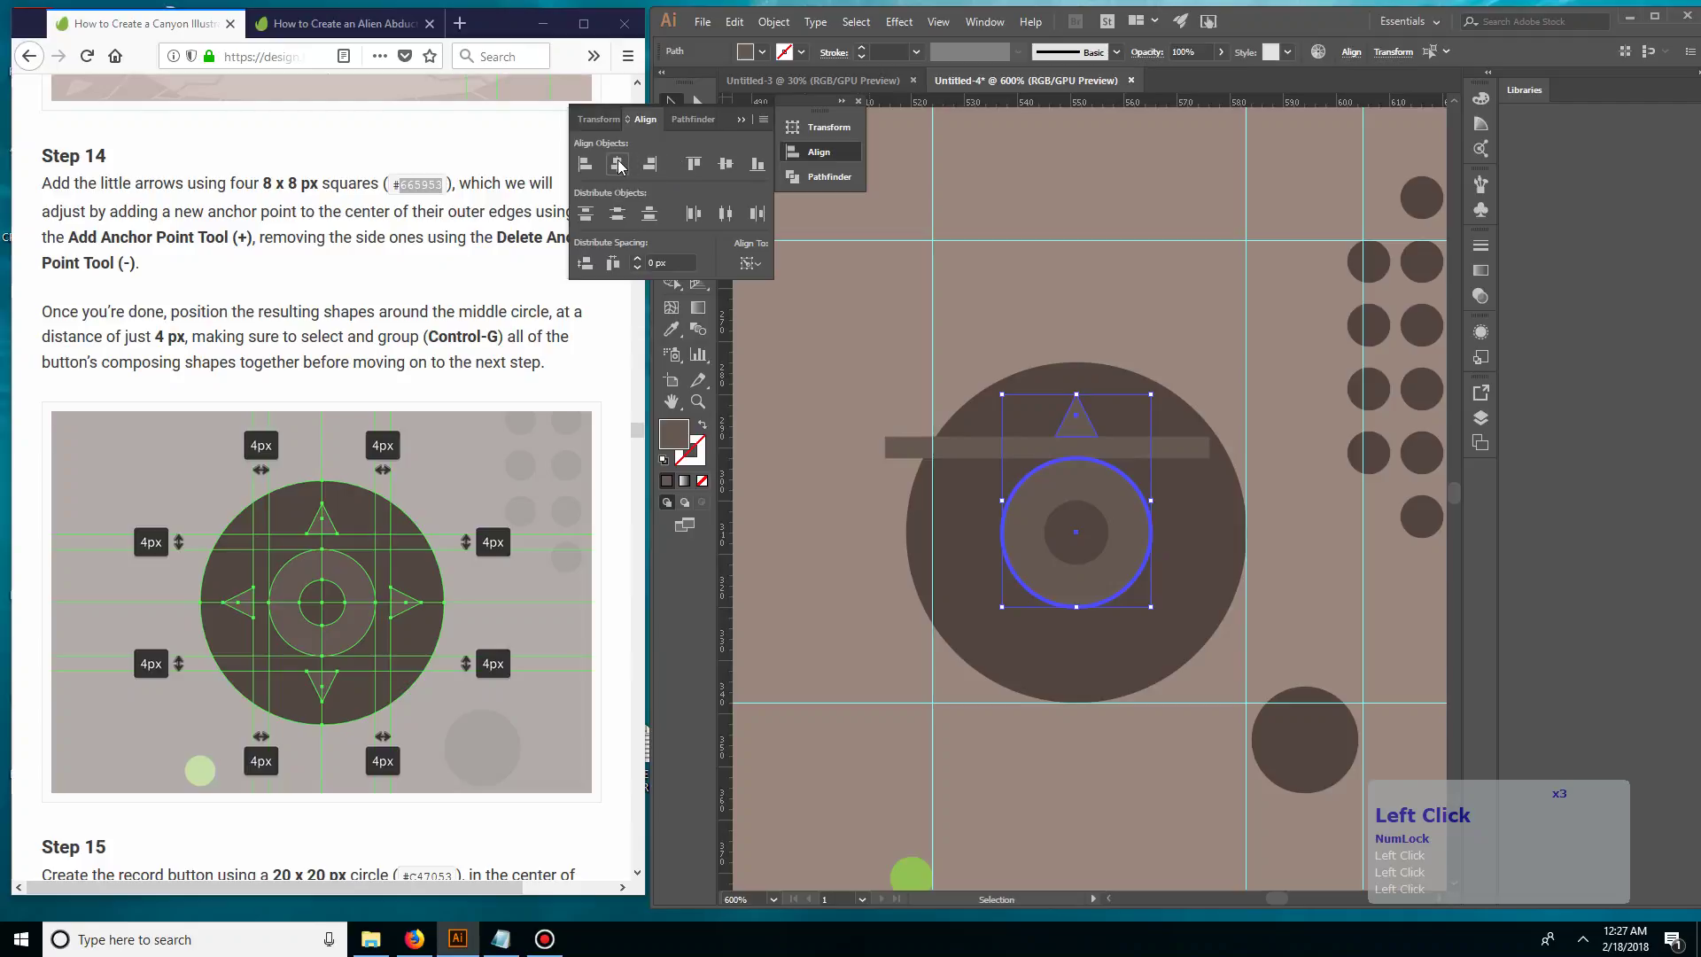
left_click(1147, 281)
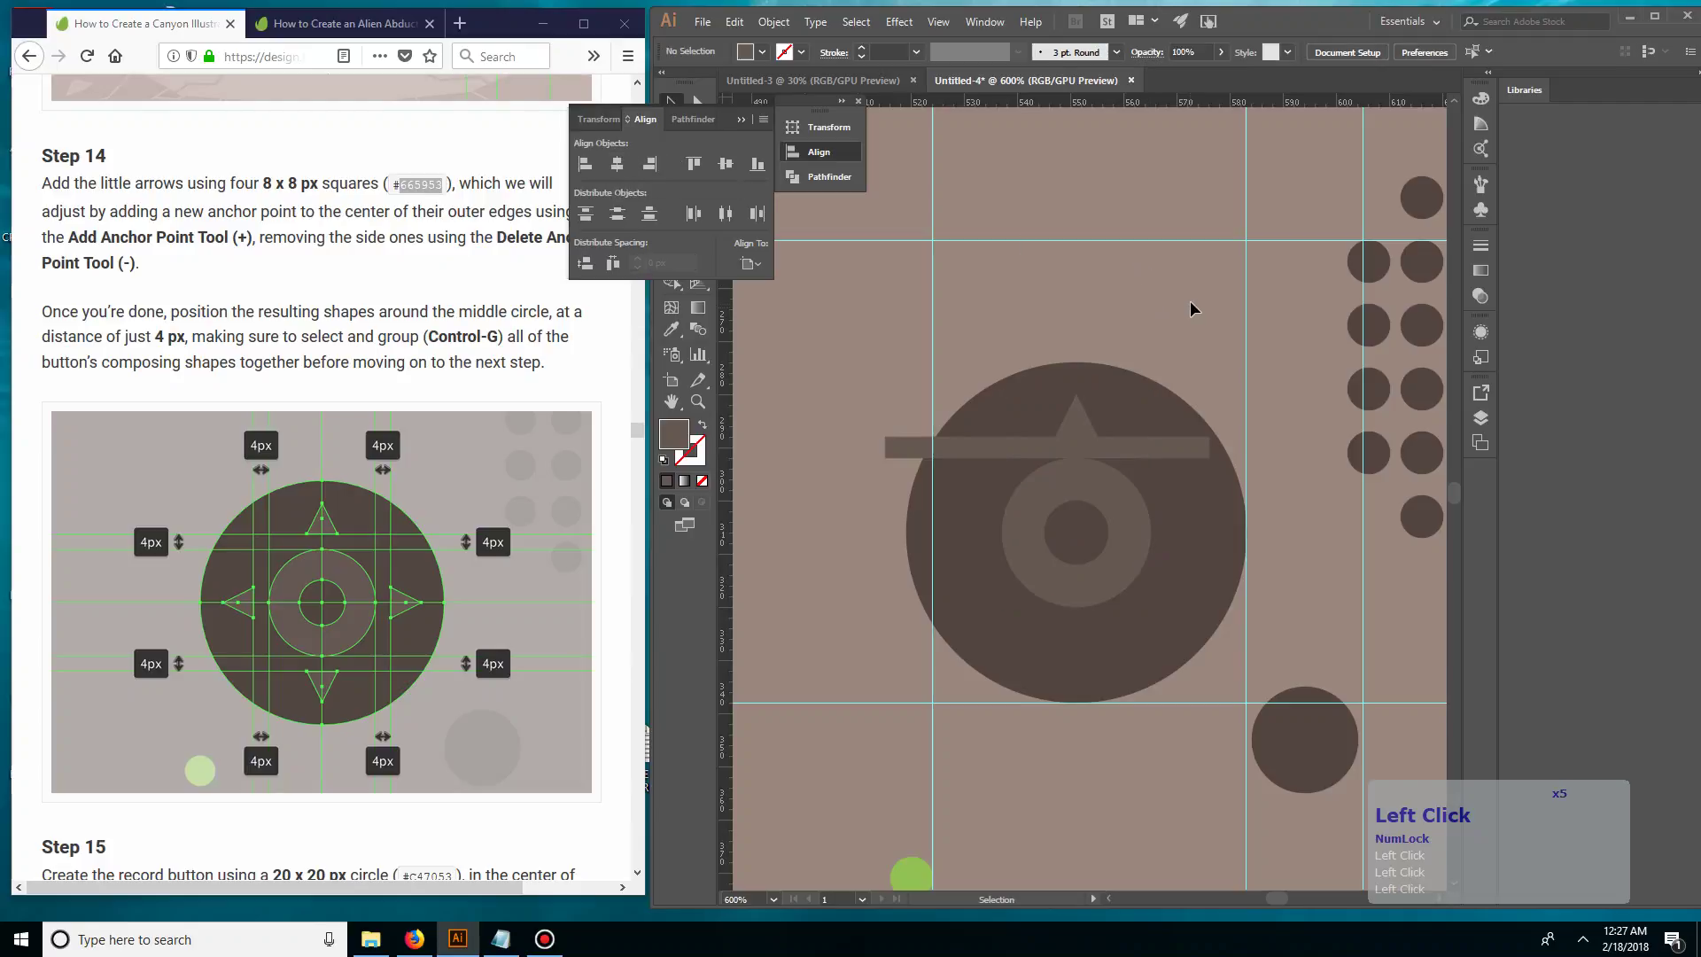
- Rotate and duplicate the spacer bar so vertical bars flank the middle ring and a horizontal bar touches its underside
key("space")
left_click_drag(1189, 301, 1083, 294)
left_click(1104, 442)
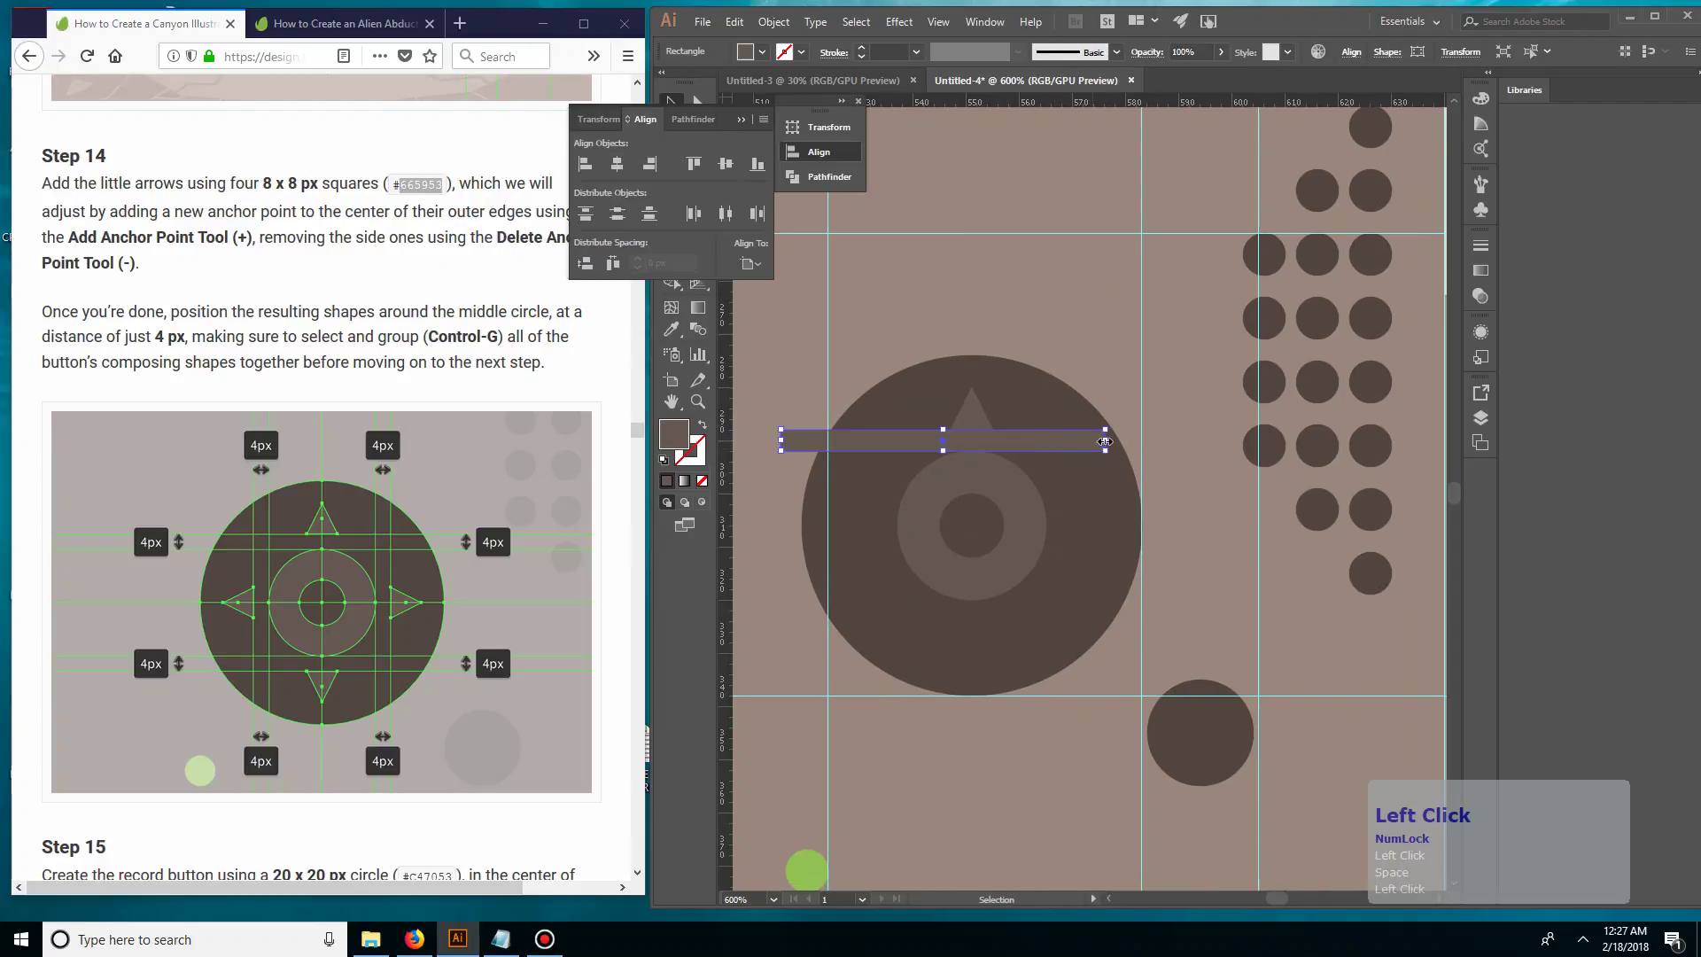
left_click_drag(1116, 431, 1062, 562)
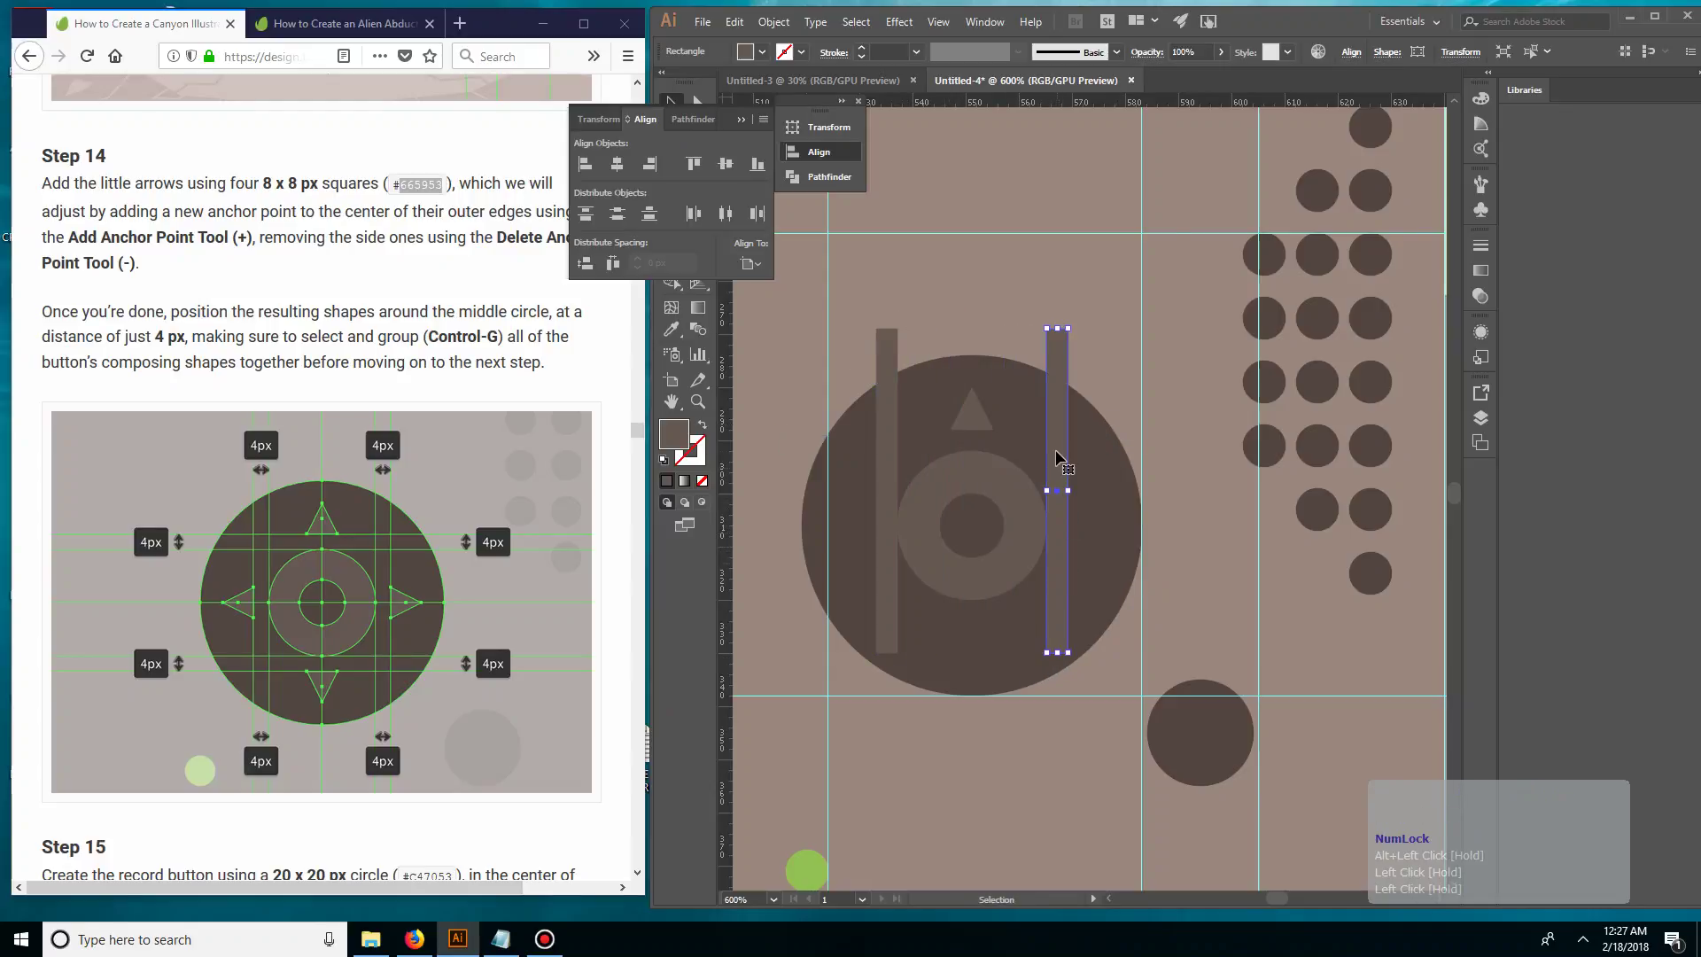
left_click_drag(1061, 434, 975, 544)
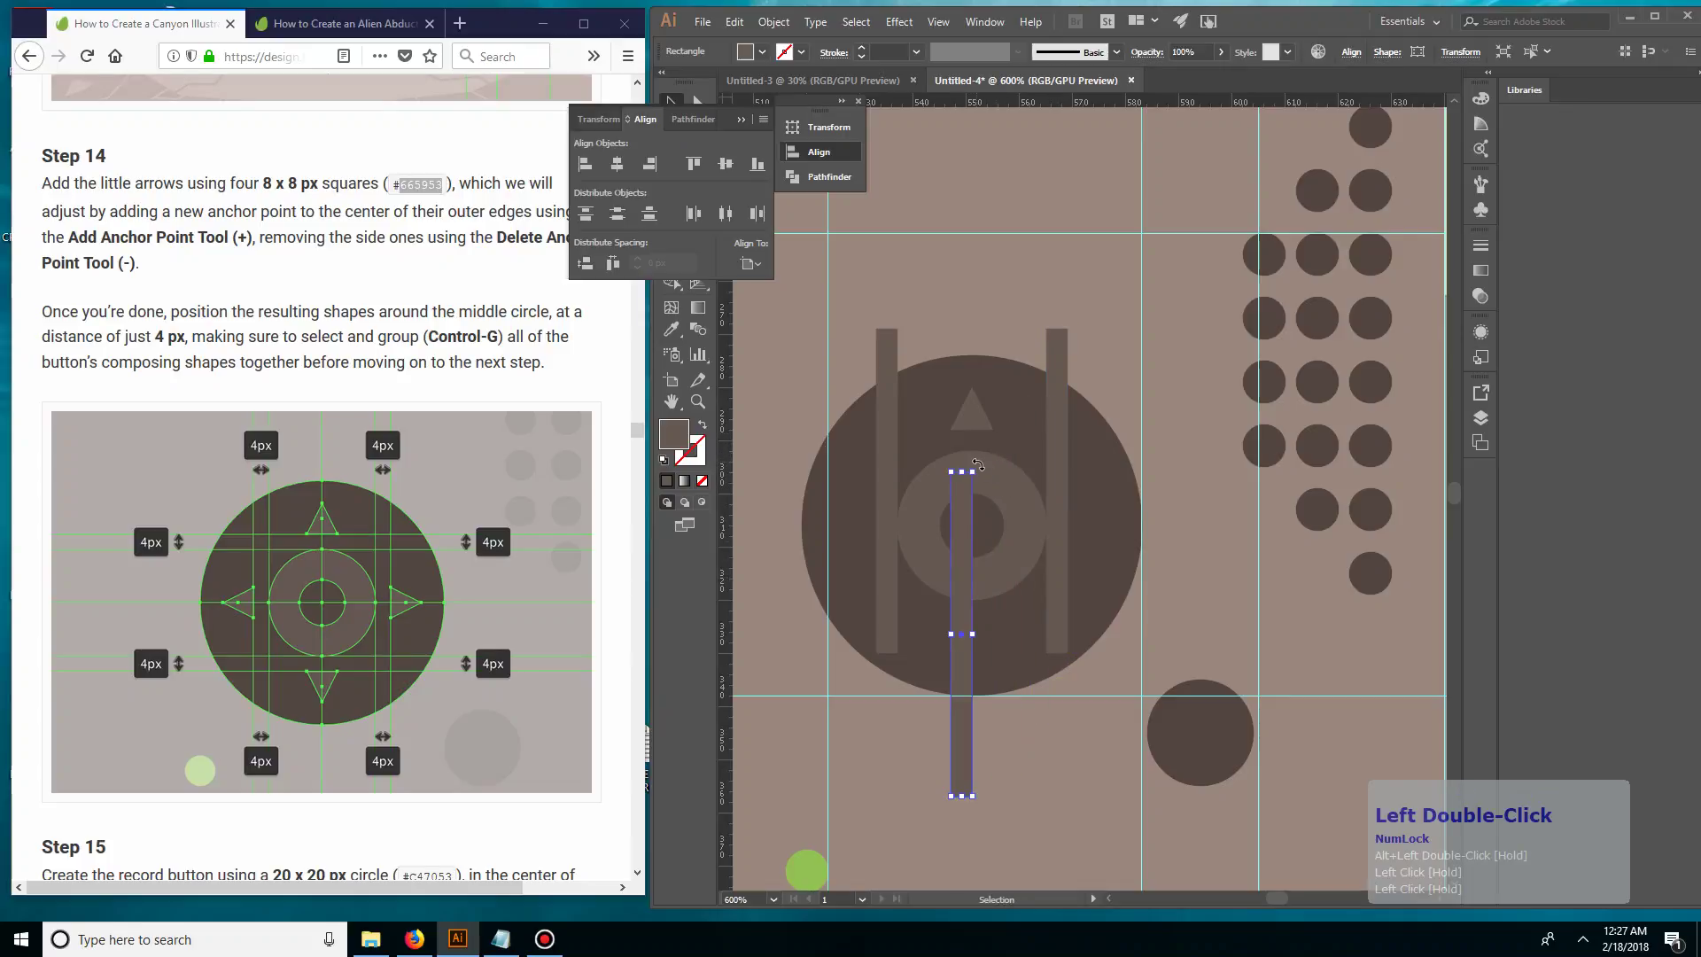
left_click_drag(978, 465, 1083, 610)
key("v")
left_click(1018, 264)
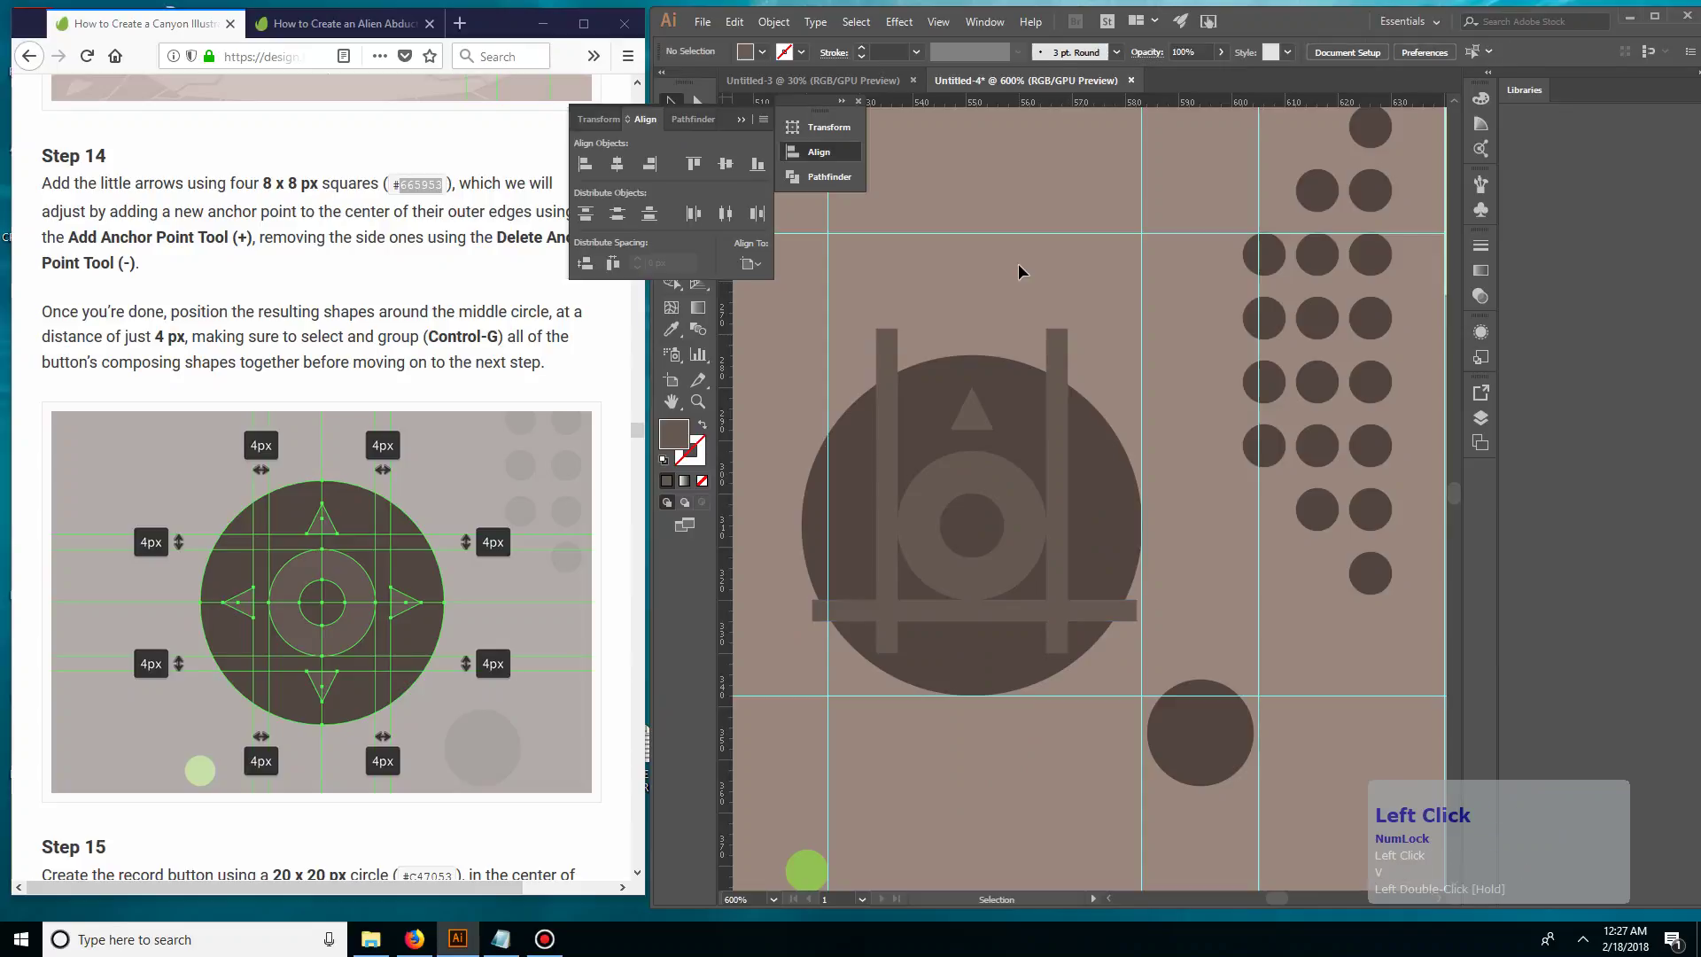
- Copy the arrow triangle, turn it to point downward, and place it directly beneath the horizontal spacer bar
left_click(985, 410)
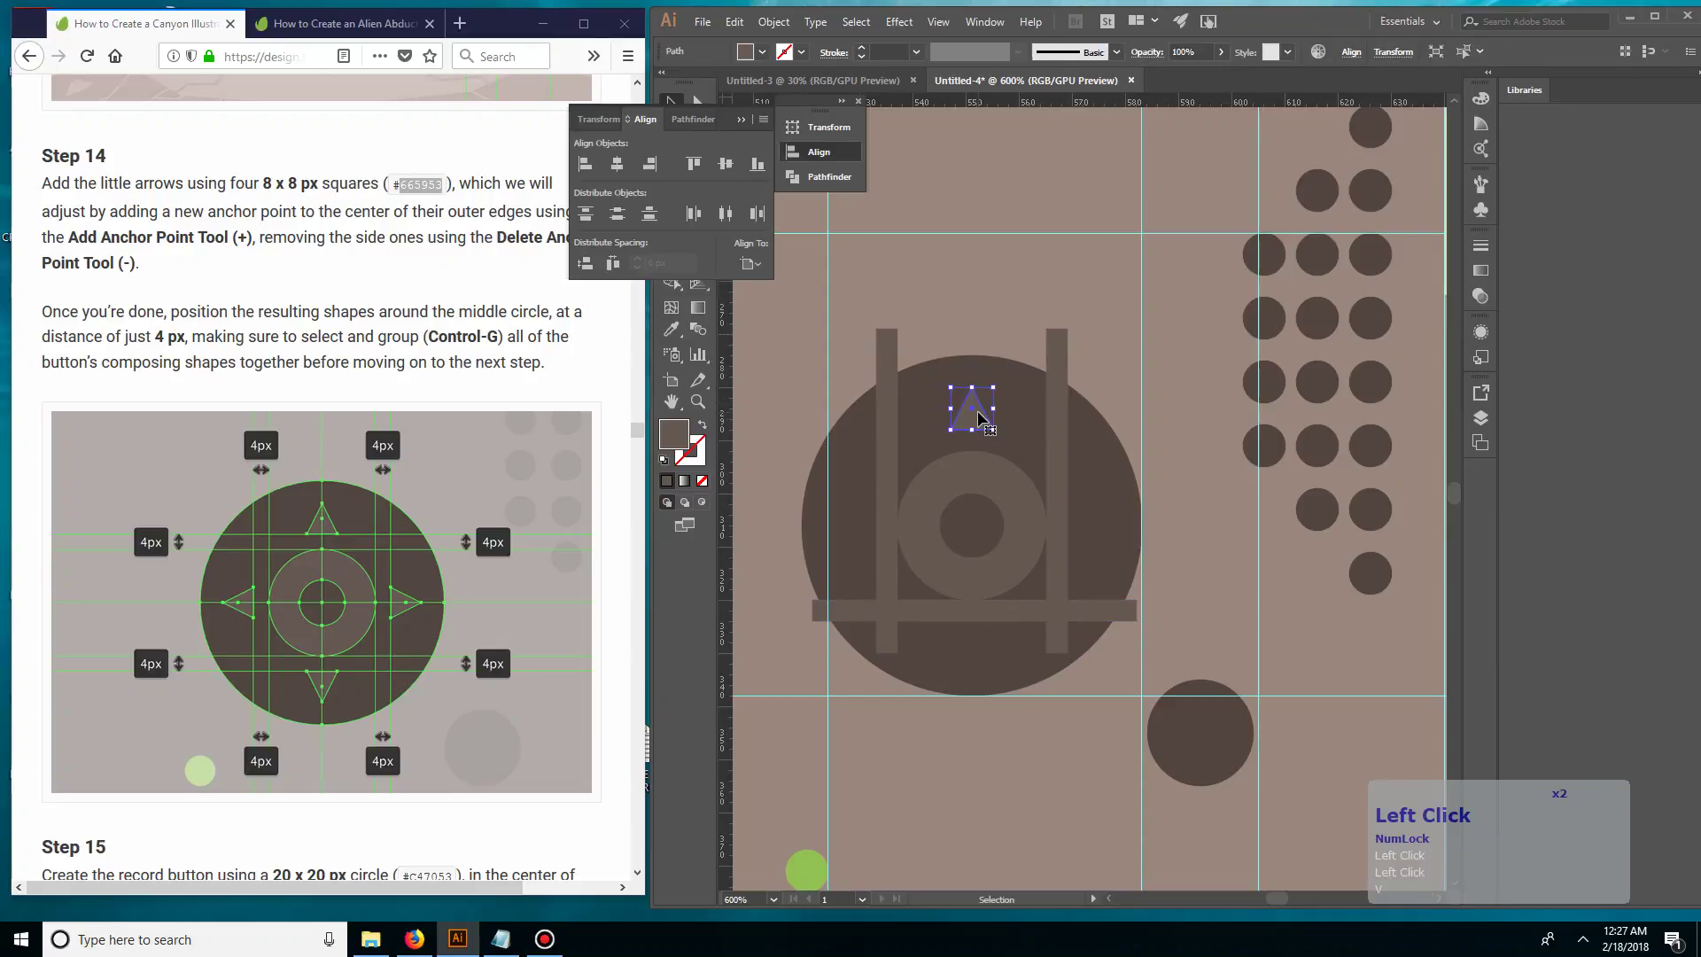
key("alt")
left_click_drag(980, 416, 945, 619)
left_click(1019, 652)
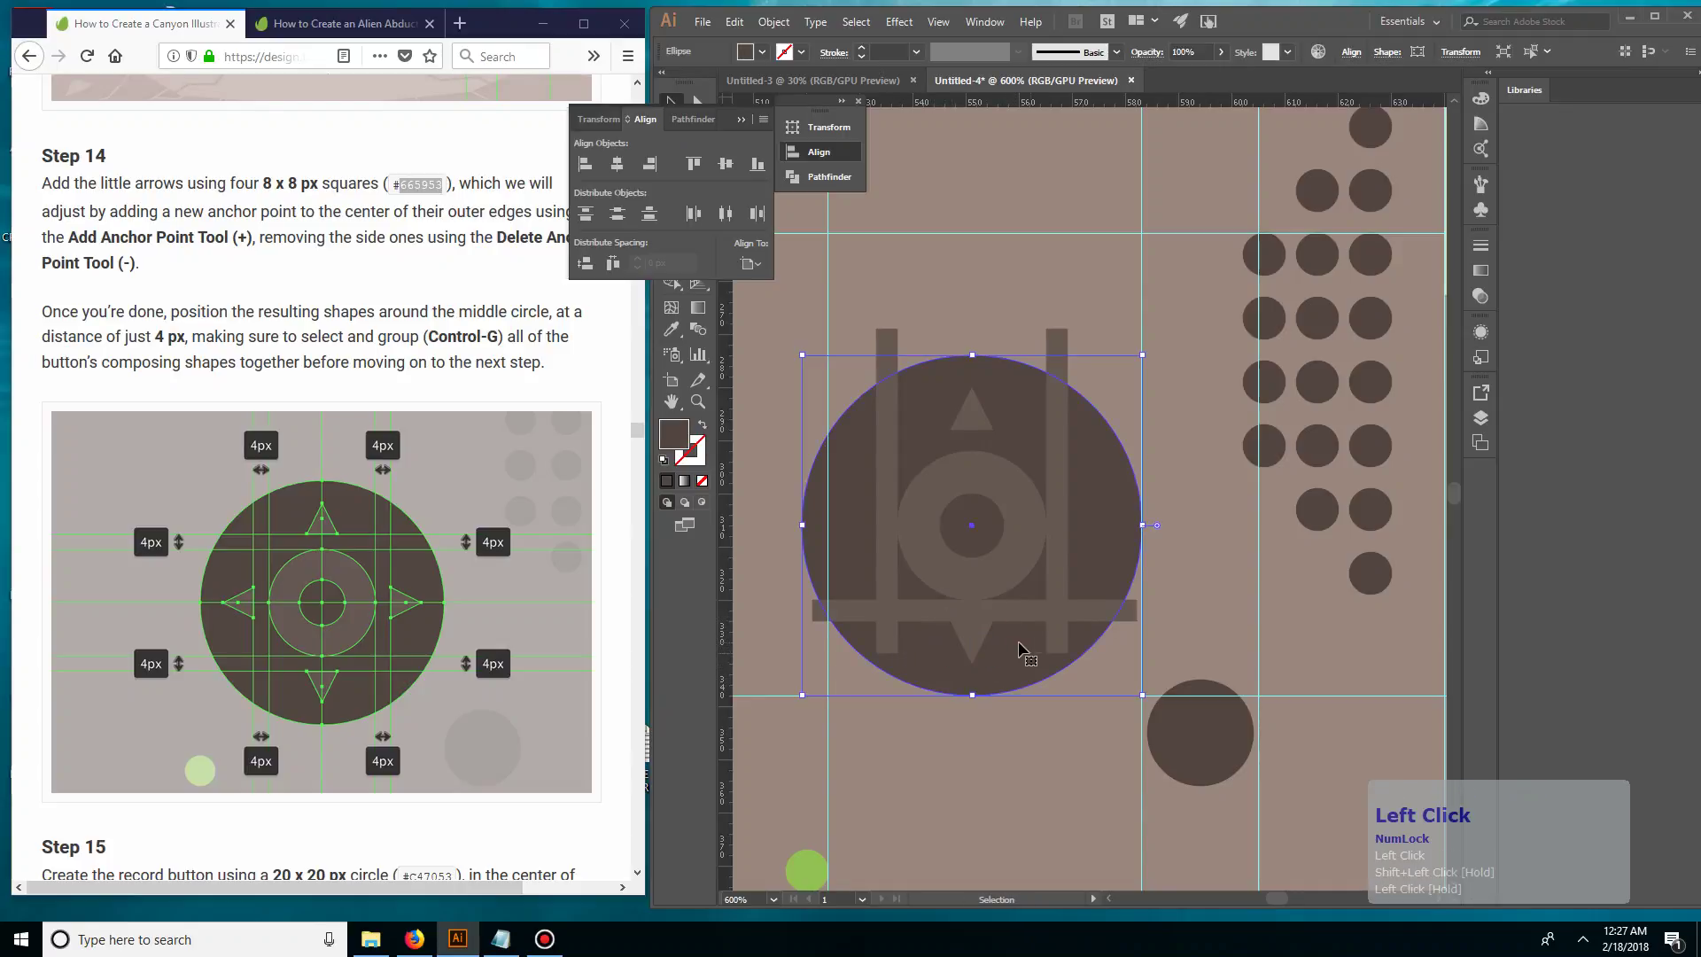
- Copy the bottom triangle, rotate it to point right, and place it against the outer edge of the right spacer bar
left_click(980, 652)
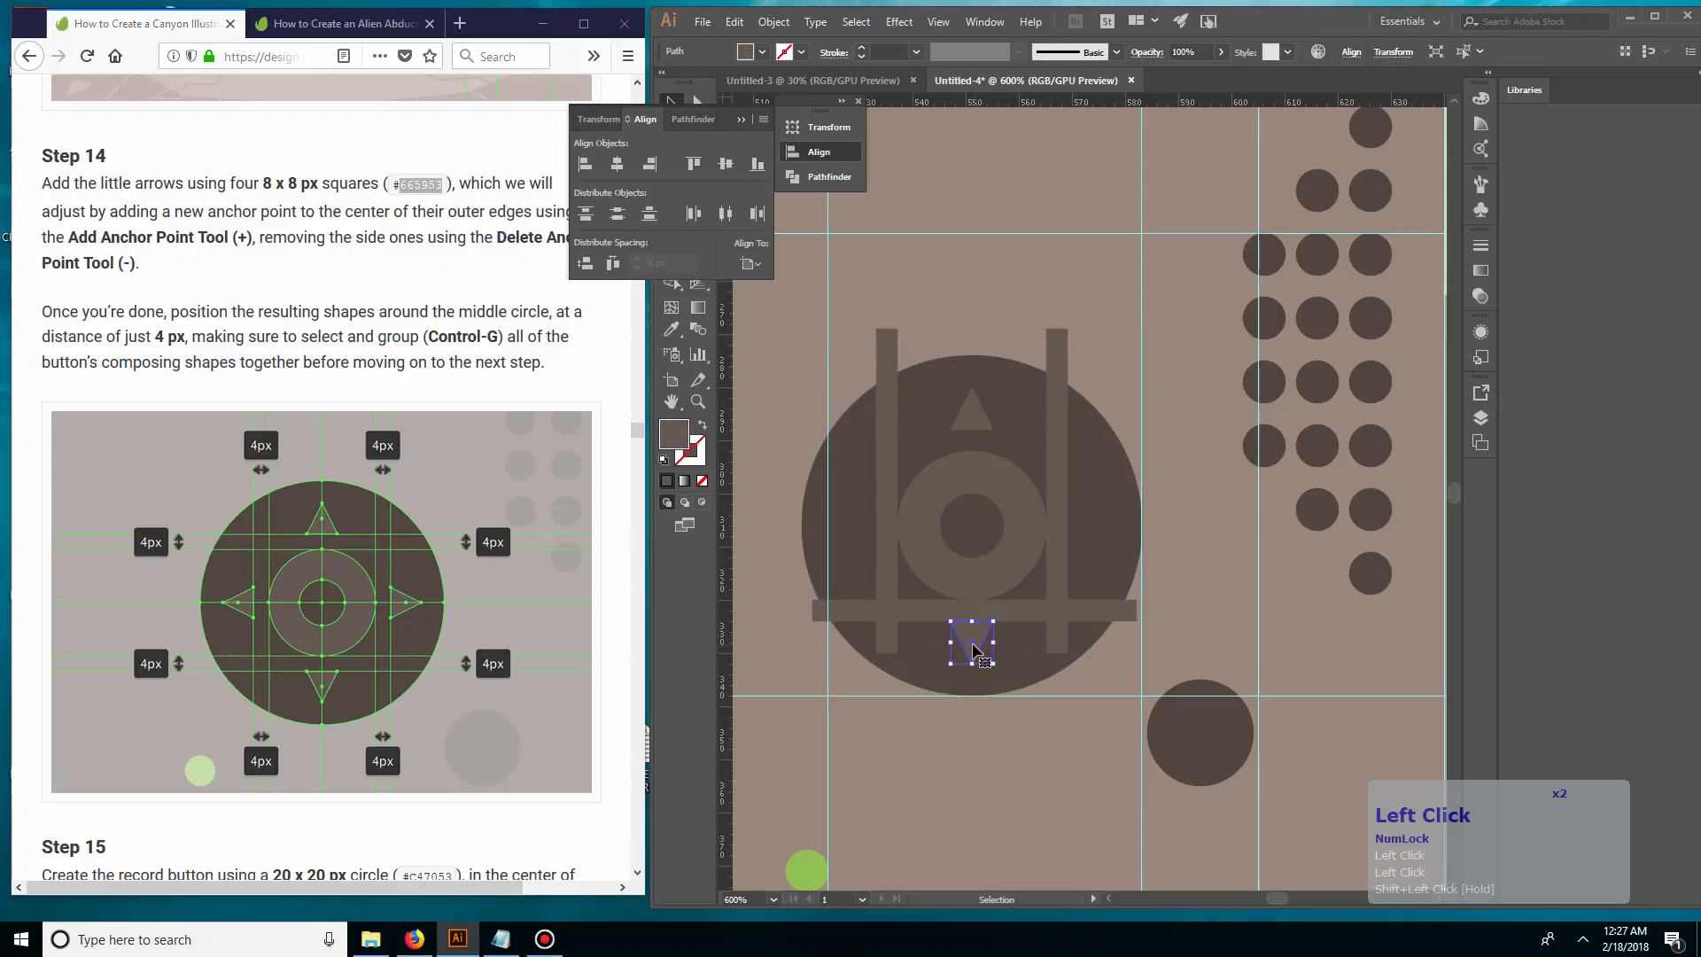
left_click_drag(974, 652, 1058, 508)
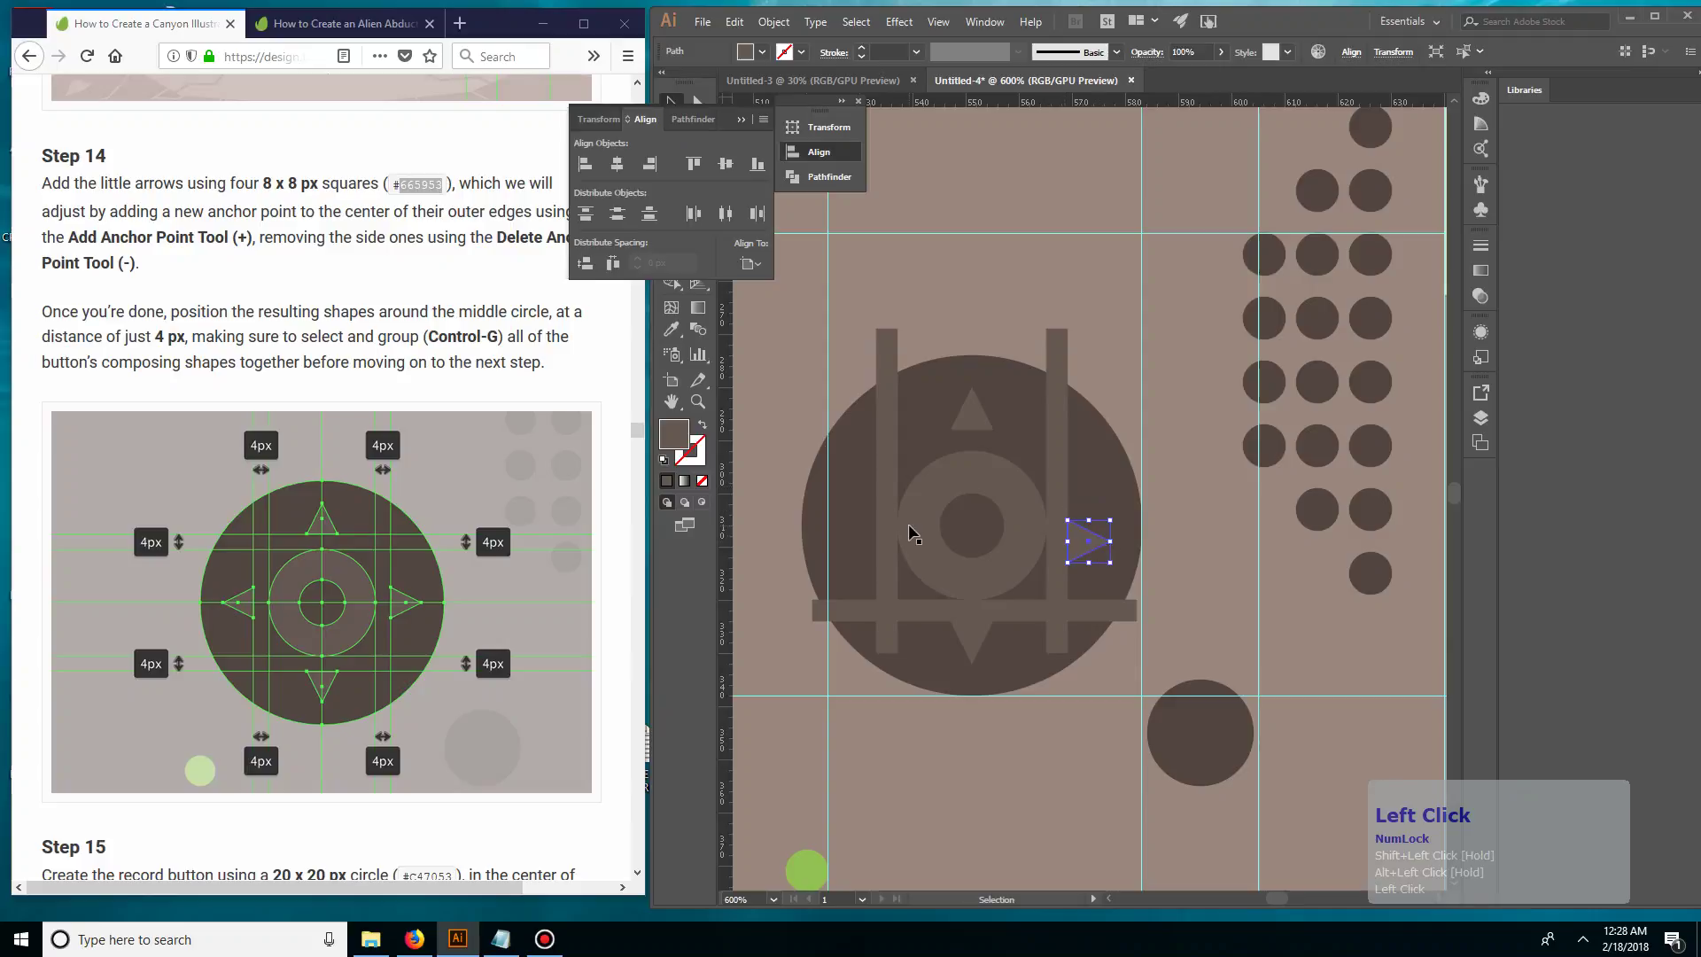
left_click(1088, 556)
- Center the right-pointing triangle vertically on the middle ring, using the ring as the key object
left_click(1075, 545)
left_click(1018, 514, "shift")
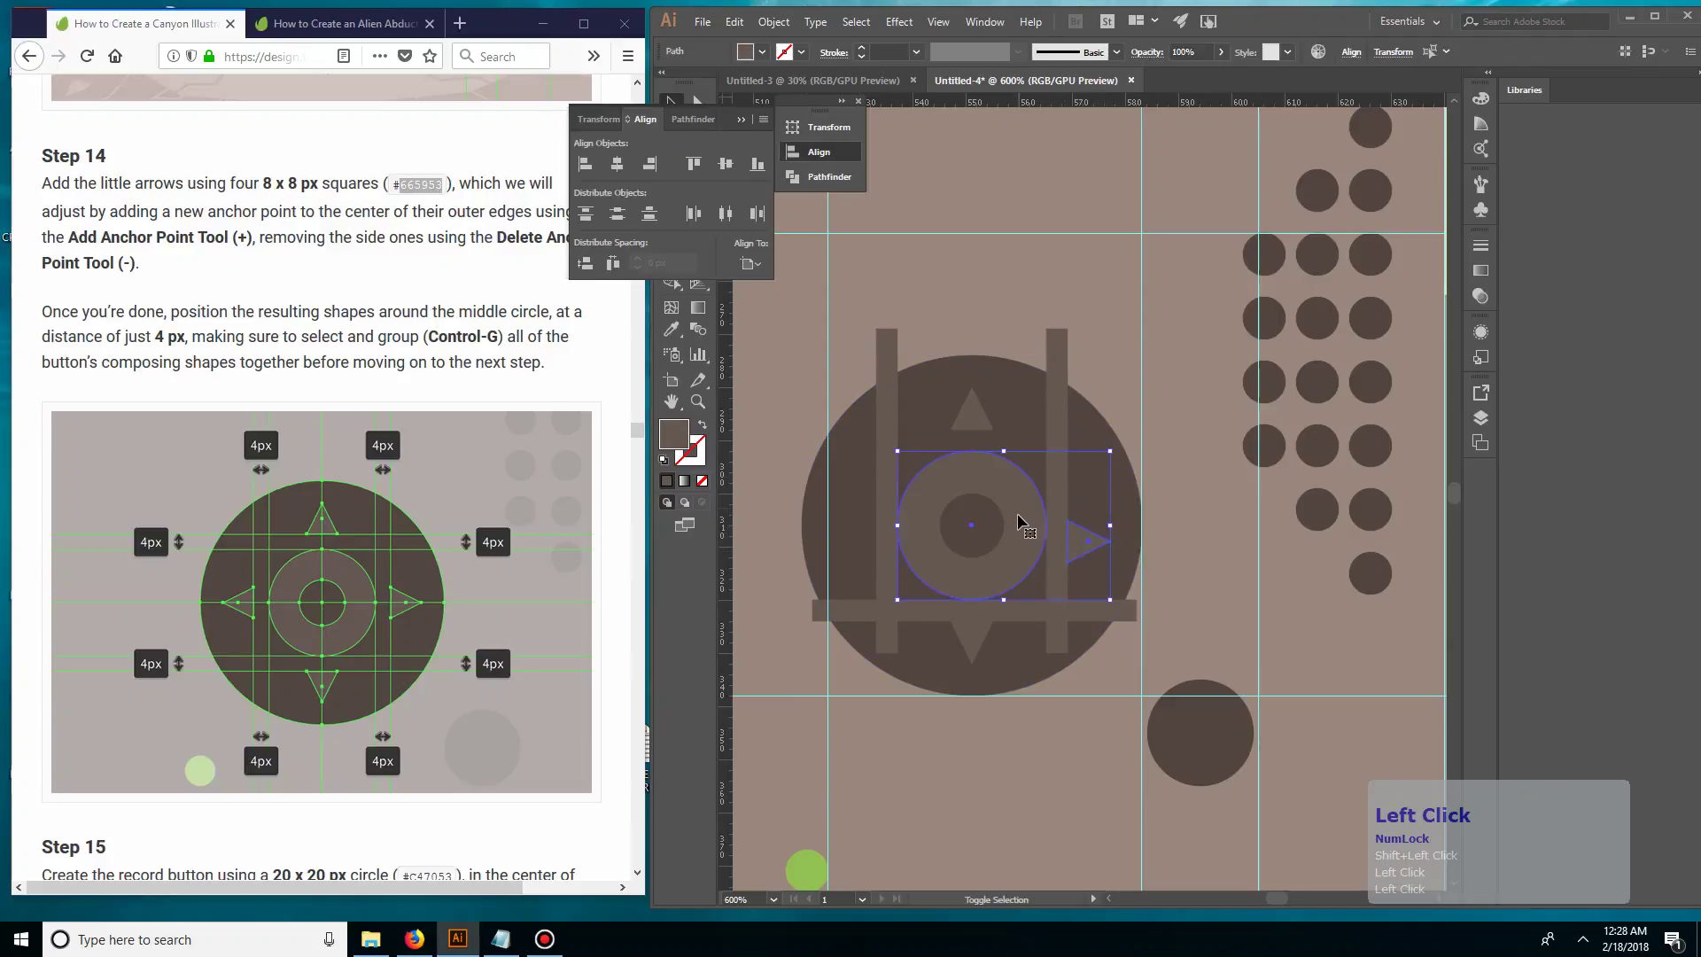
left_click(1015, 529)
key("ctrl+z")
left_click(1015, 524)
key("ctrl+z")
left_click(1037, 512)
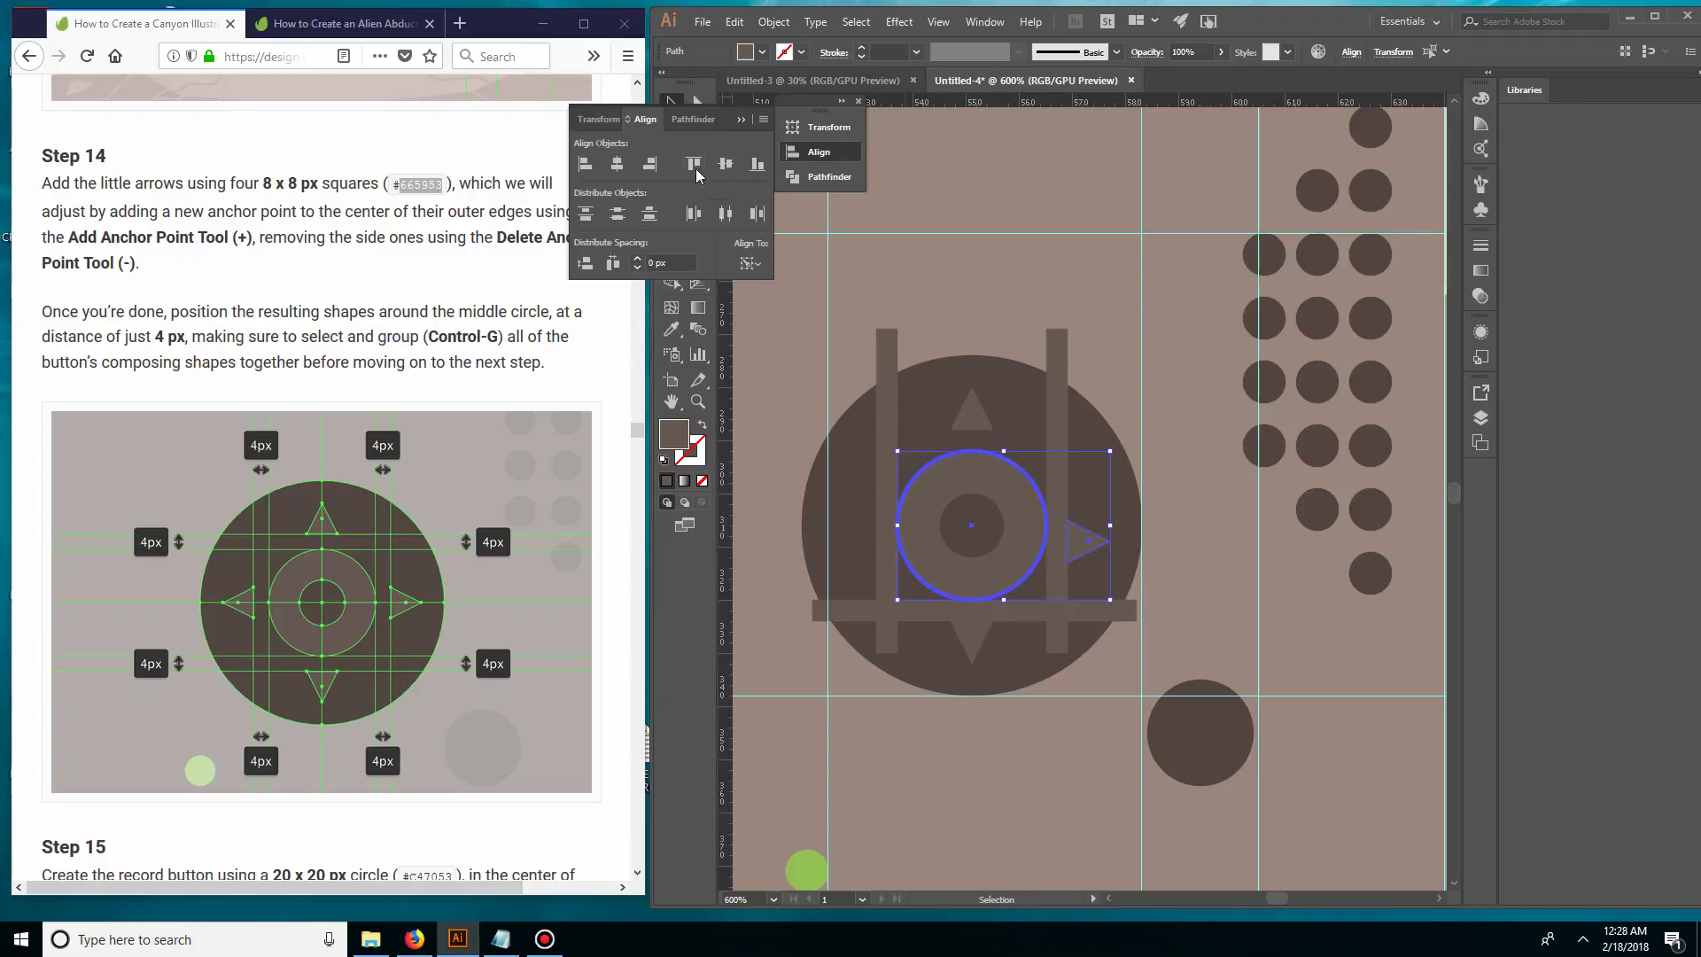
left_click(725, 164)
left_click(1148, 335)
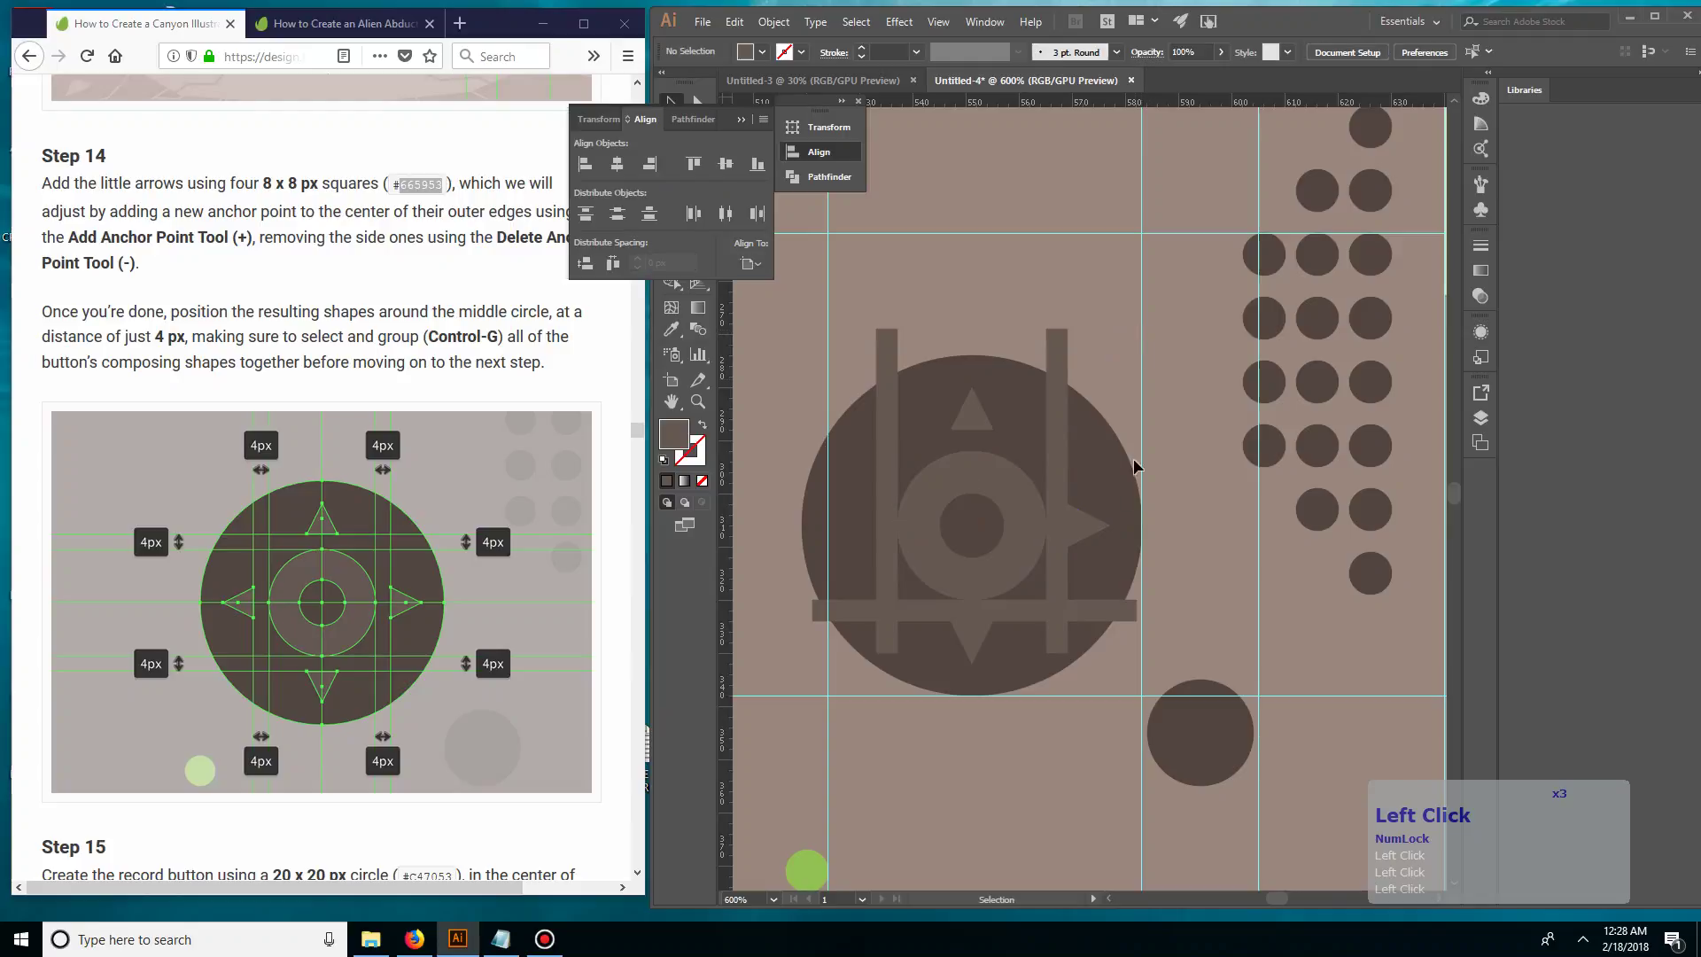
- Copy the right-pointing triangle, turn it to point left, and place it against the outer edge of the left spacer bar
left_click(1099, 535)
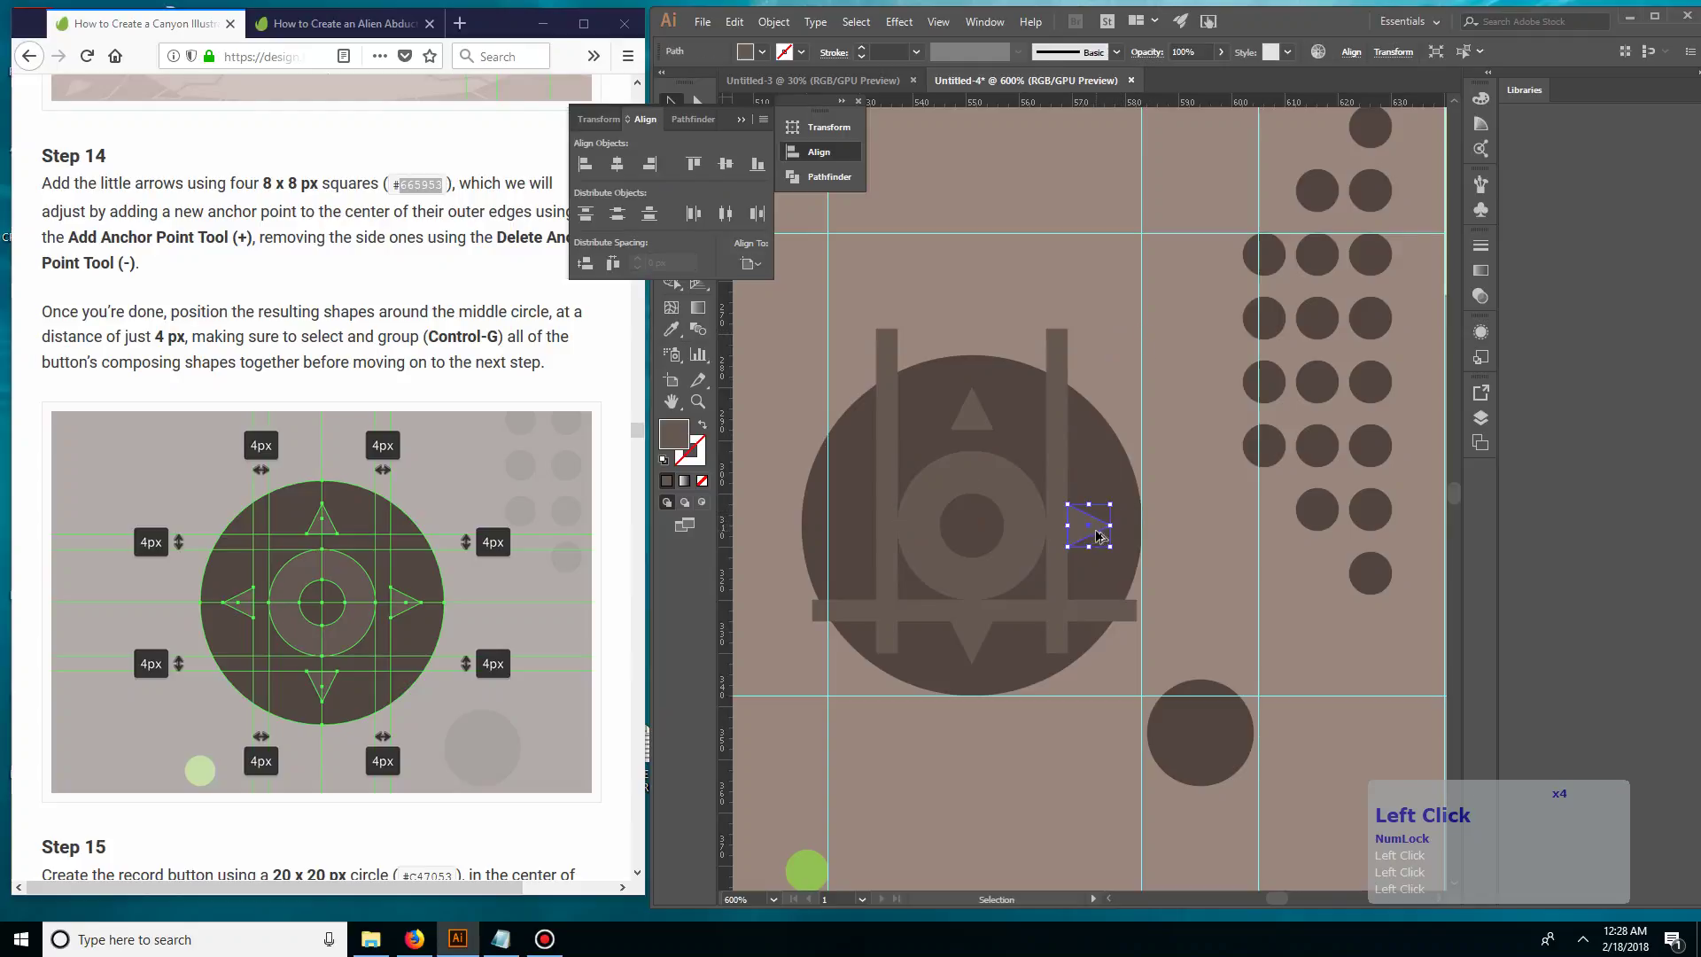
left_click_drag(1096, 535, 769, 554)
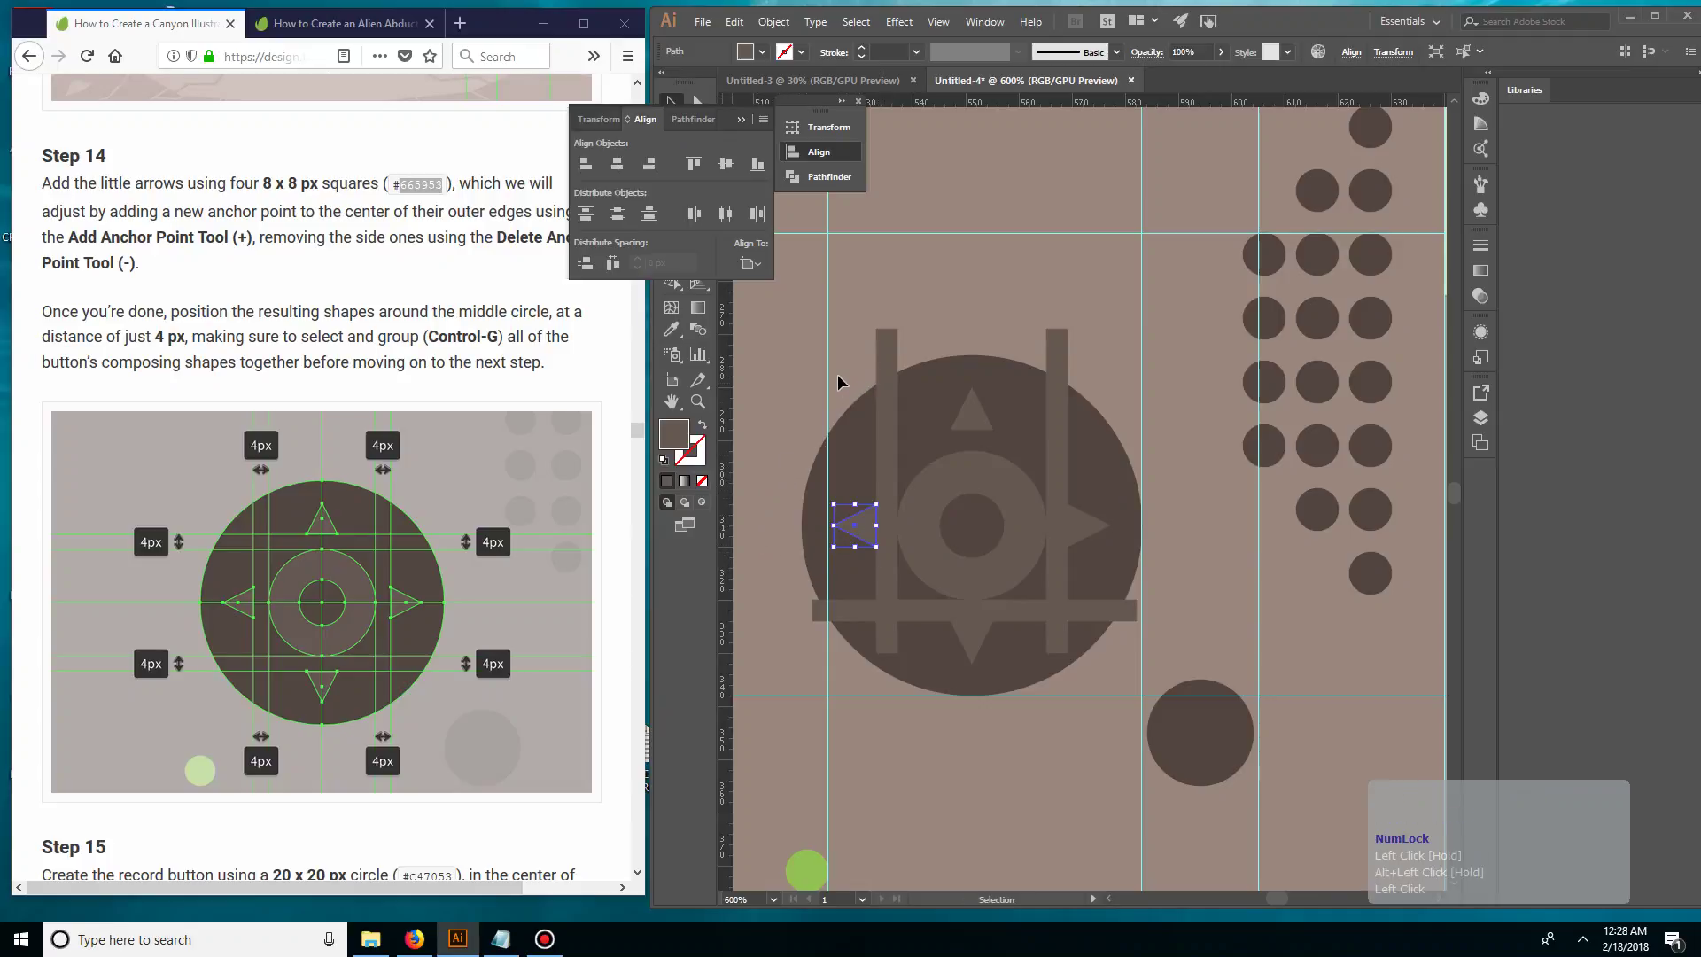
left_click(864, 319)
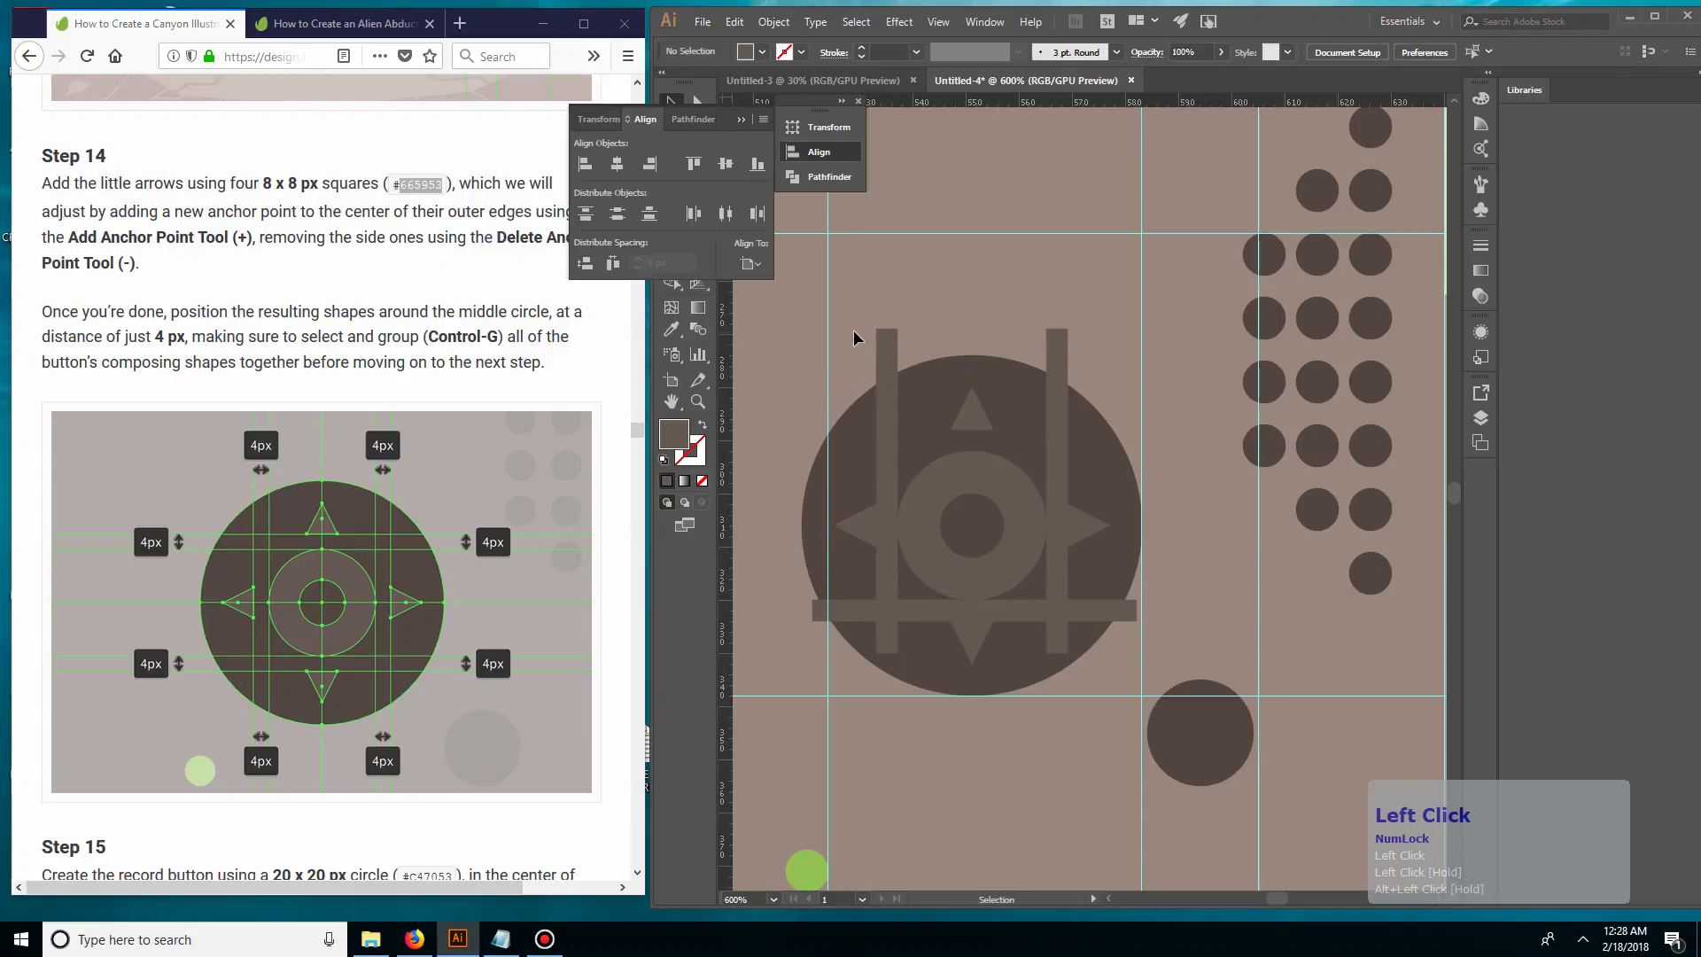
- Delete the two vertical spacer bars and the horizontal one around the middle ring
left_click_drag(1069, 333, 891, 367)
key("Delete")
left_click(1081, 611)
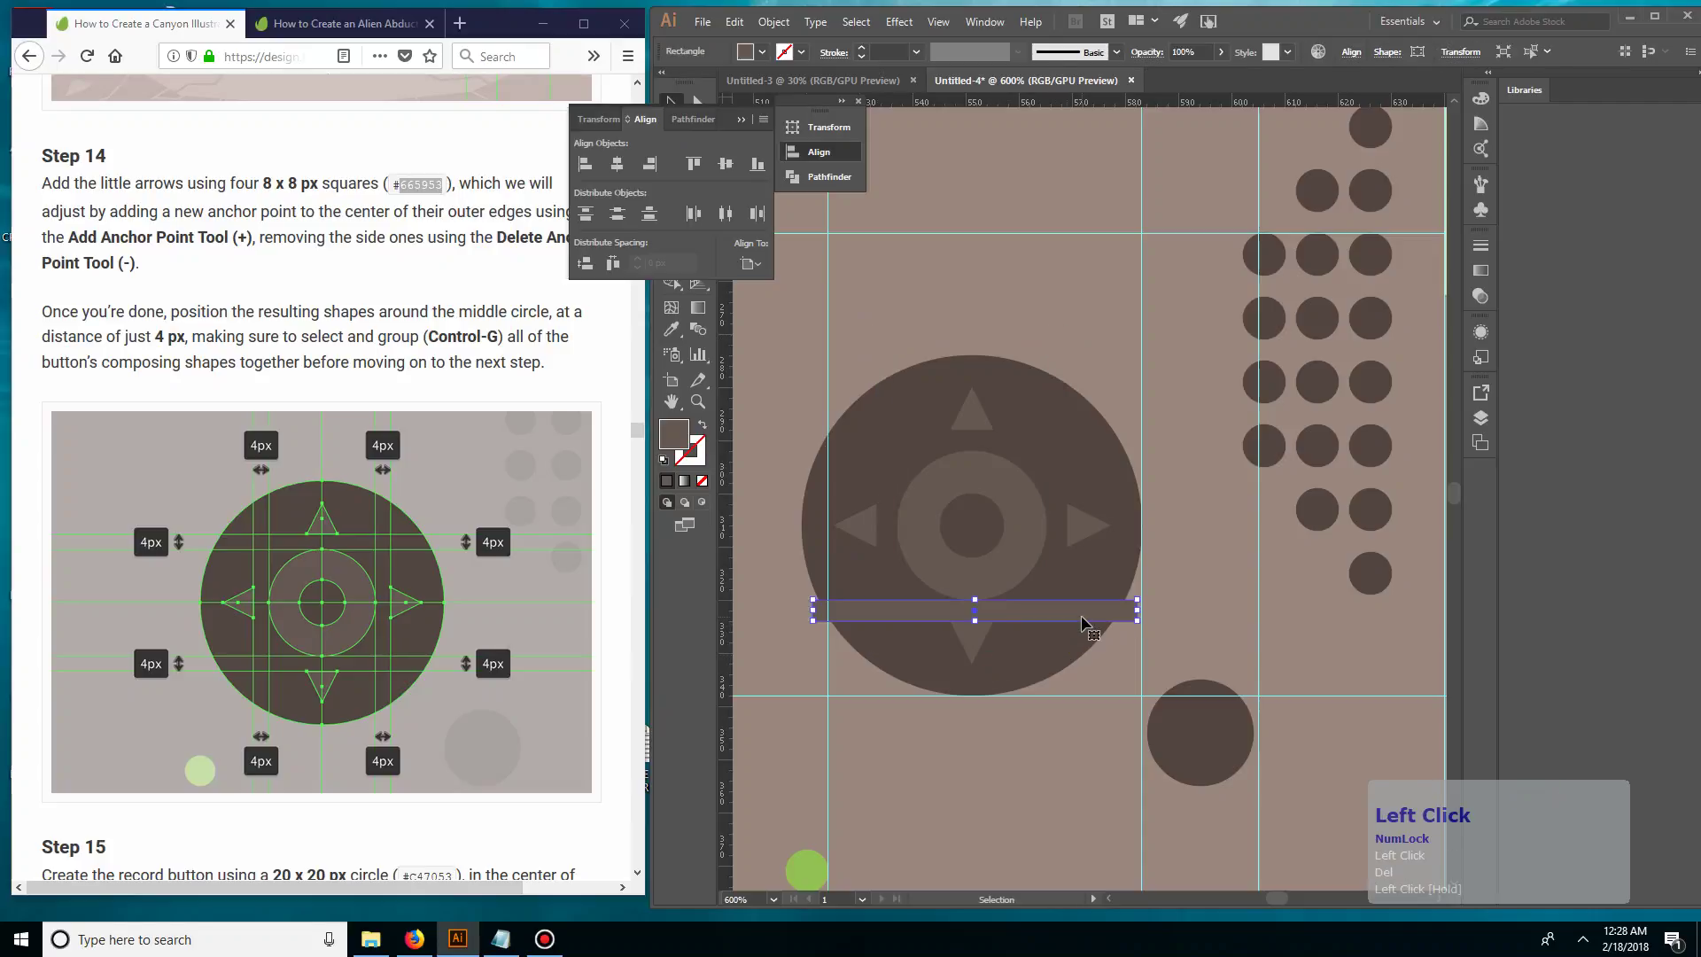
key("Delete")
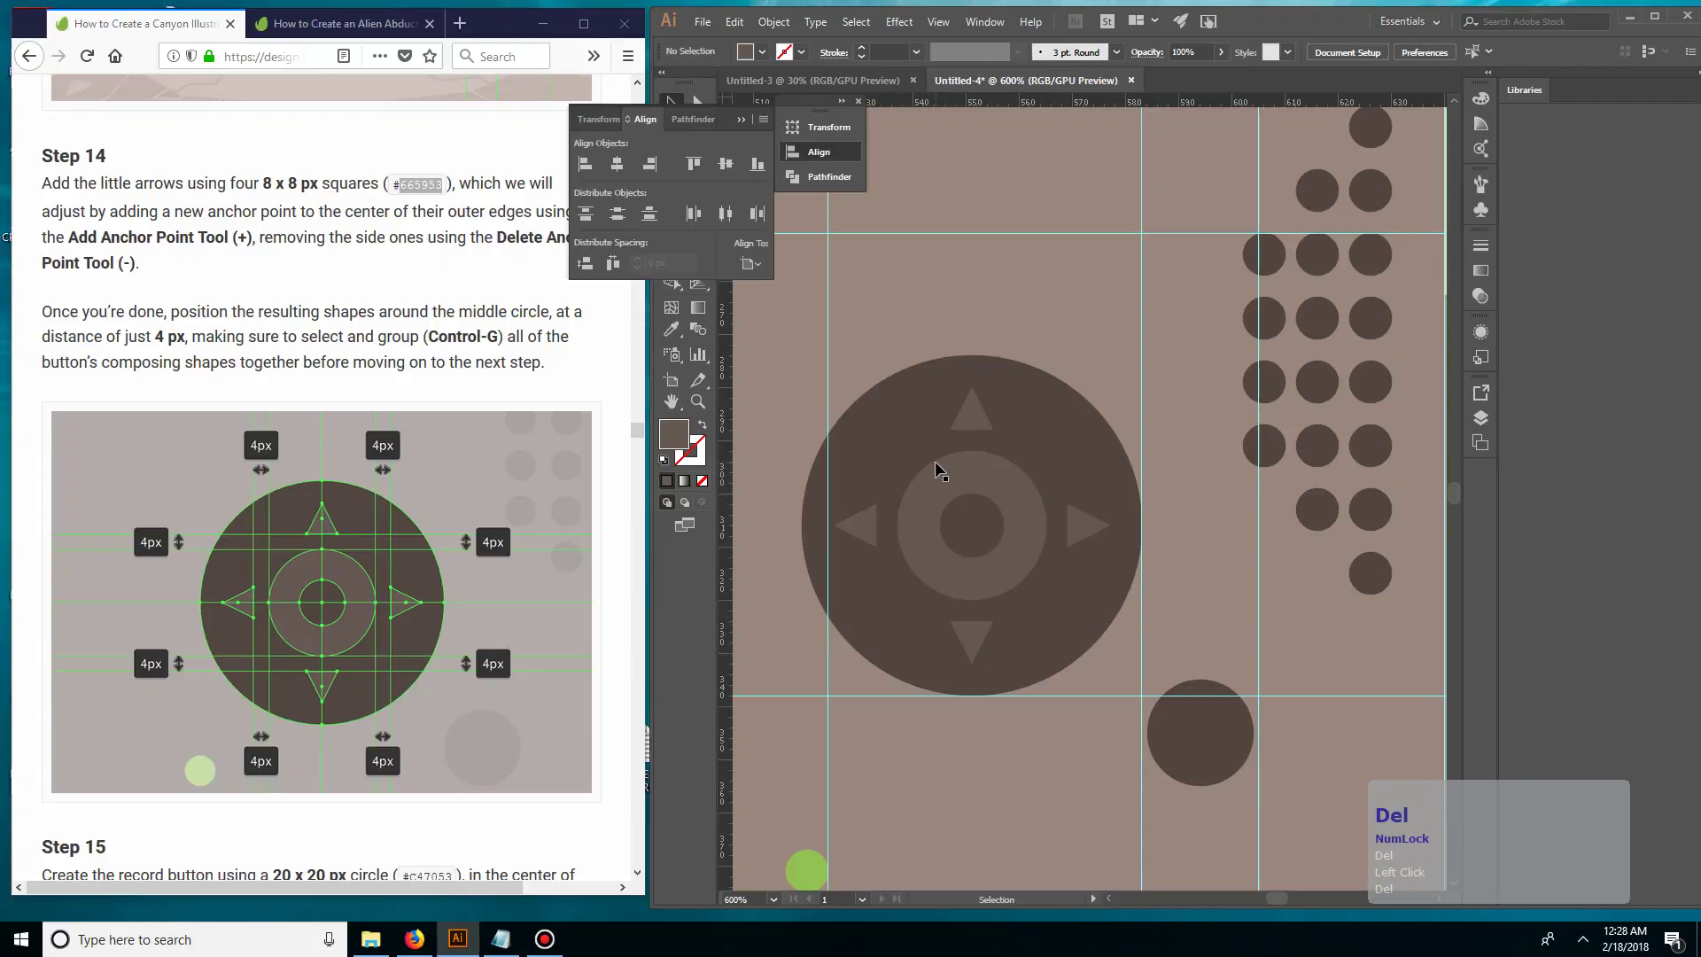
- Switch to the Firefox tutorial and examine the Step 15 instructions for the record button
left_click(537, 389)
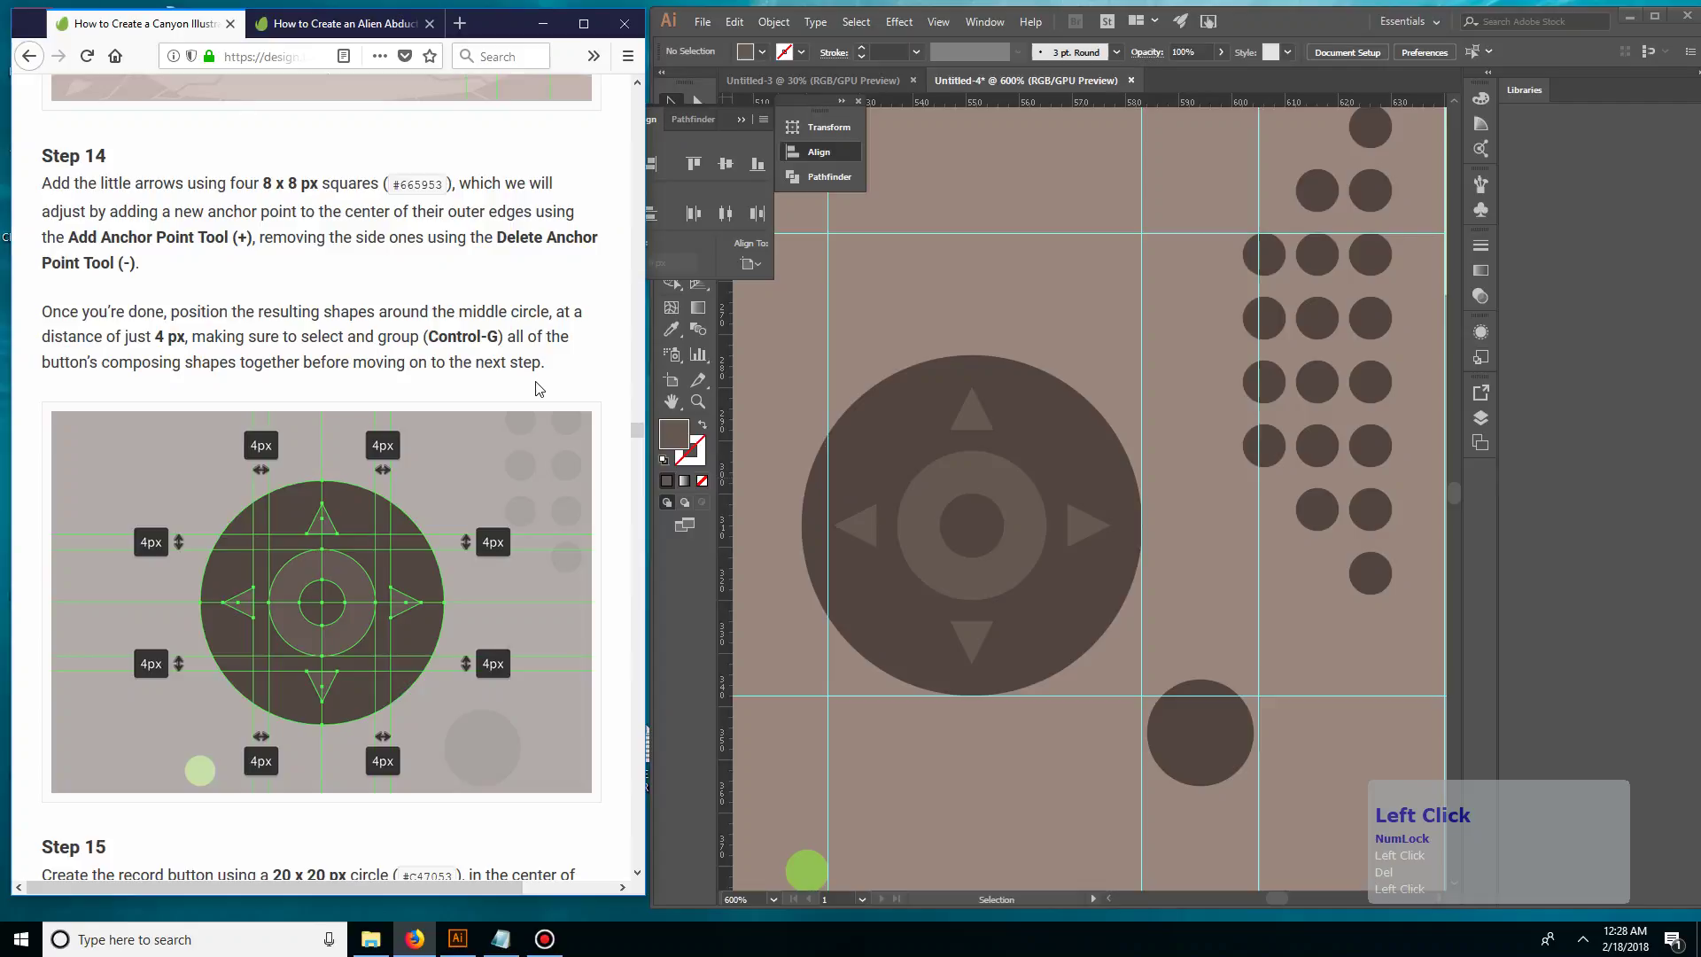
scroll(428, 407, "down", 5)
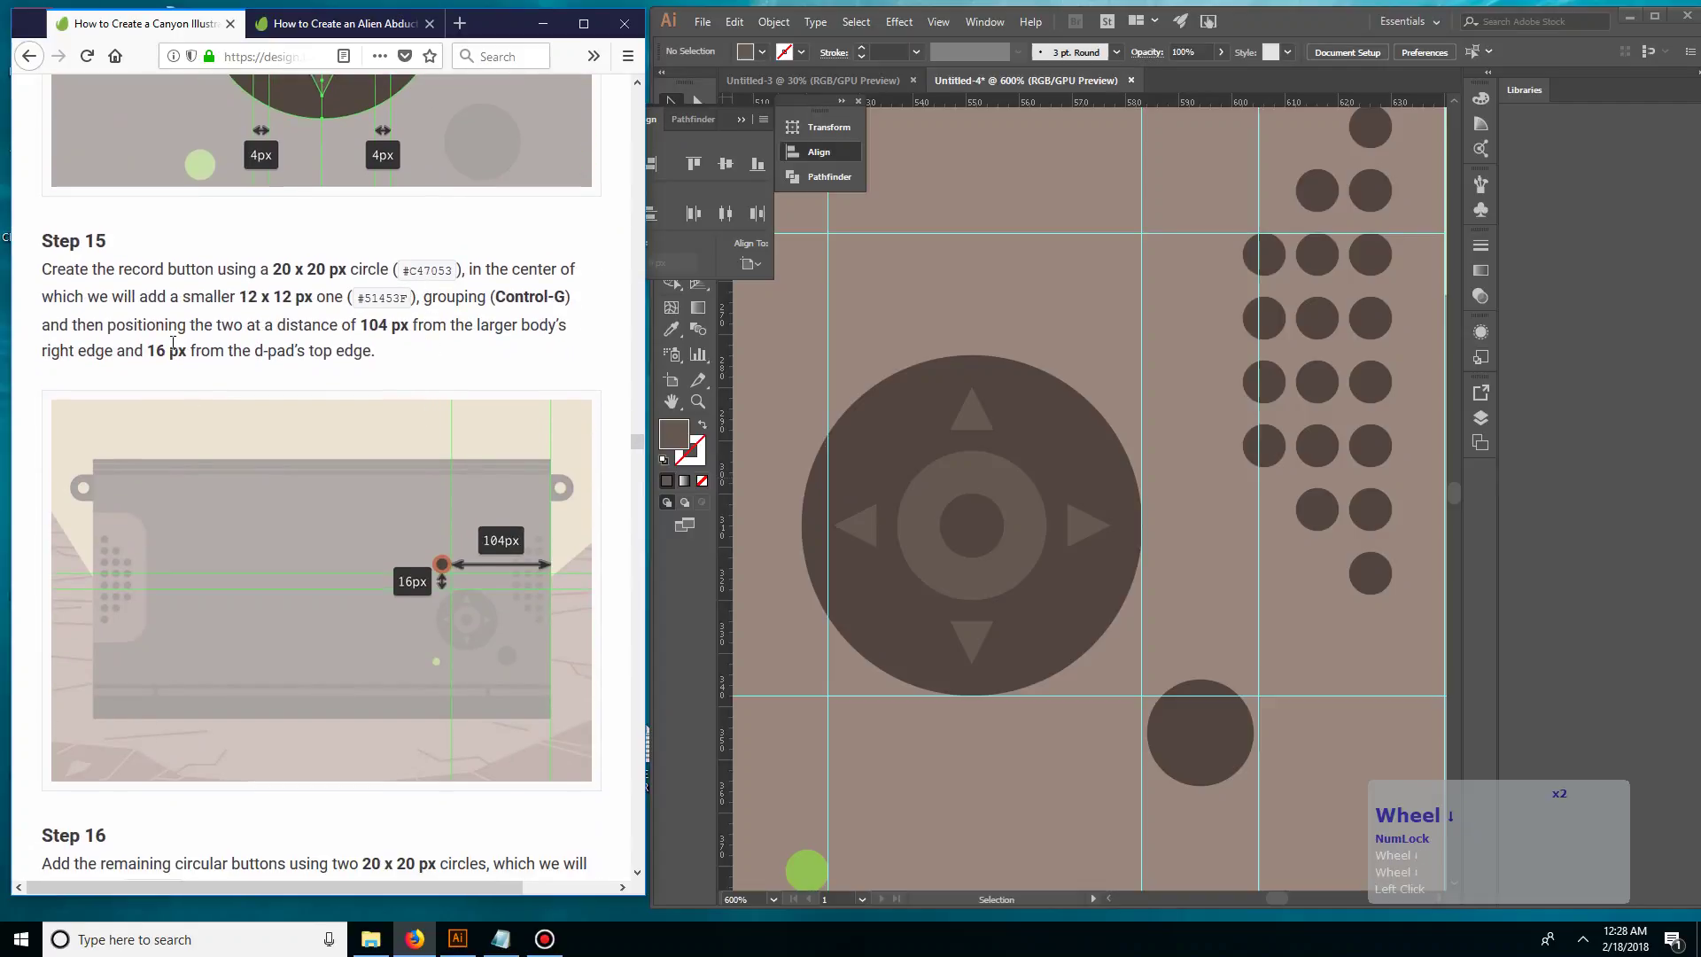
- Draw a 20 x 20 px circle on the camera body above the d-pad with the Ellipse tool
left_click(741, 129)
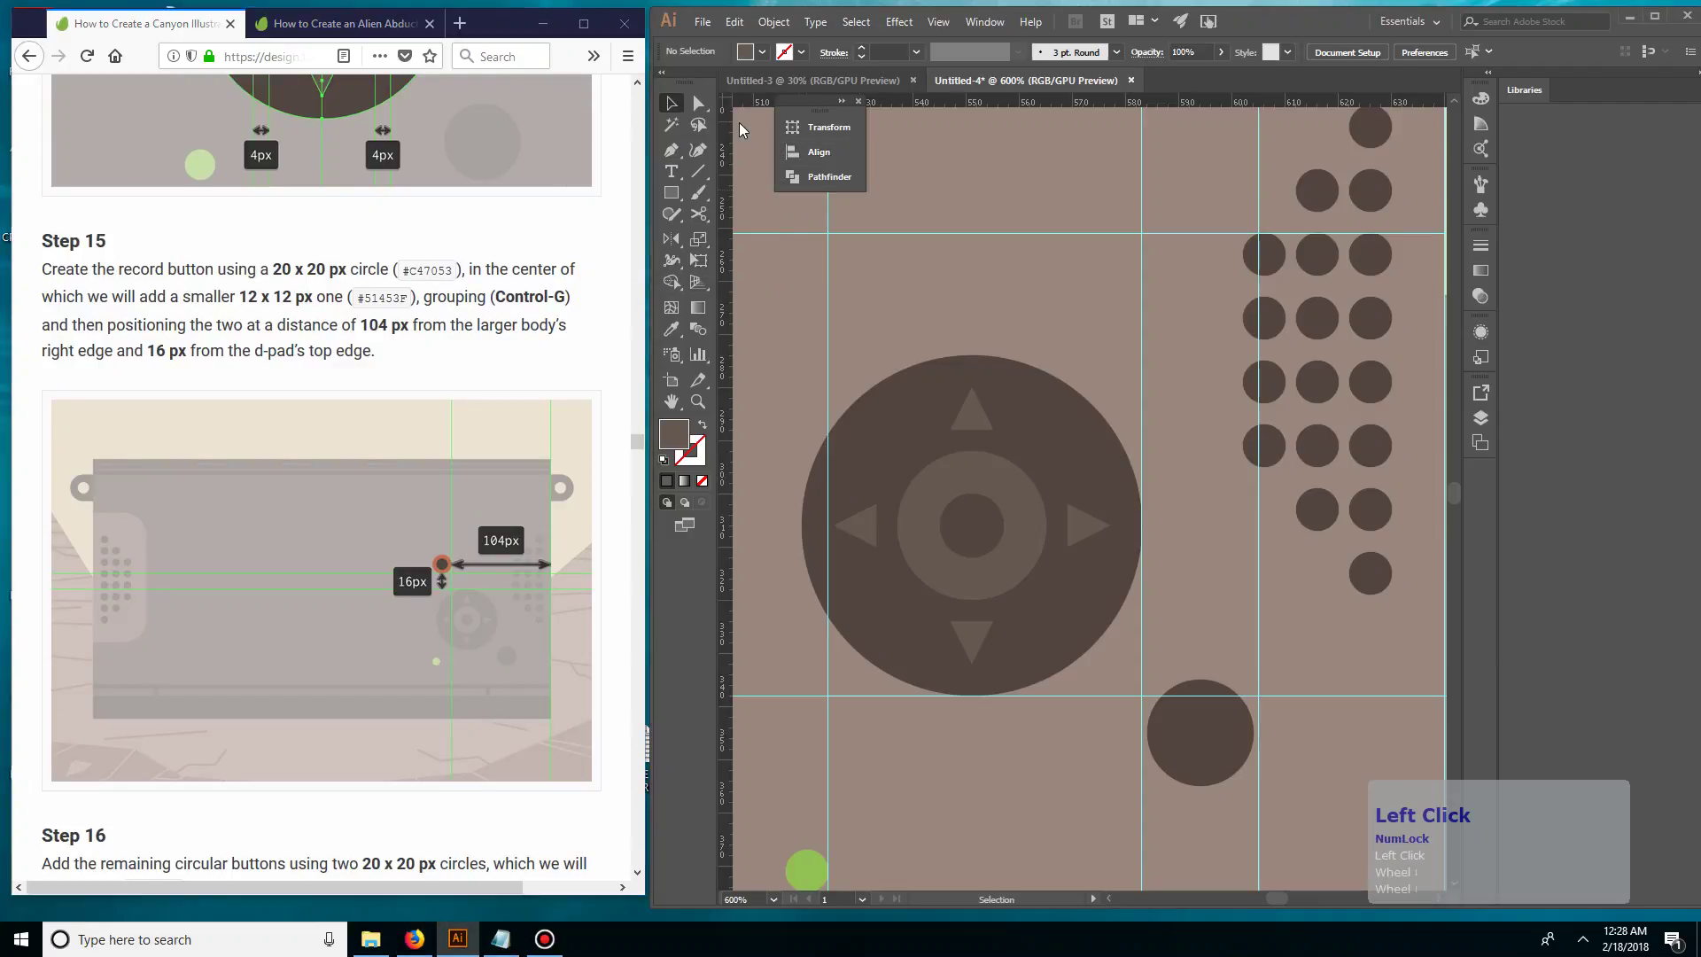
left_click_drag(948, 268, 793, 376)
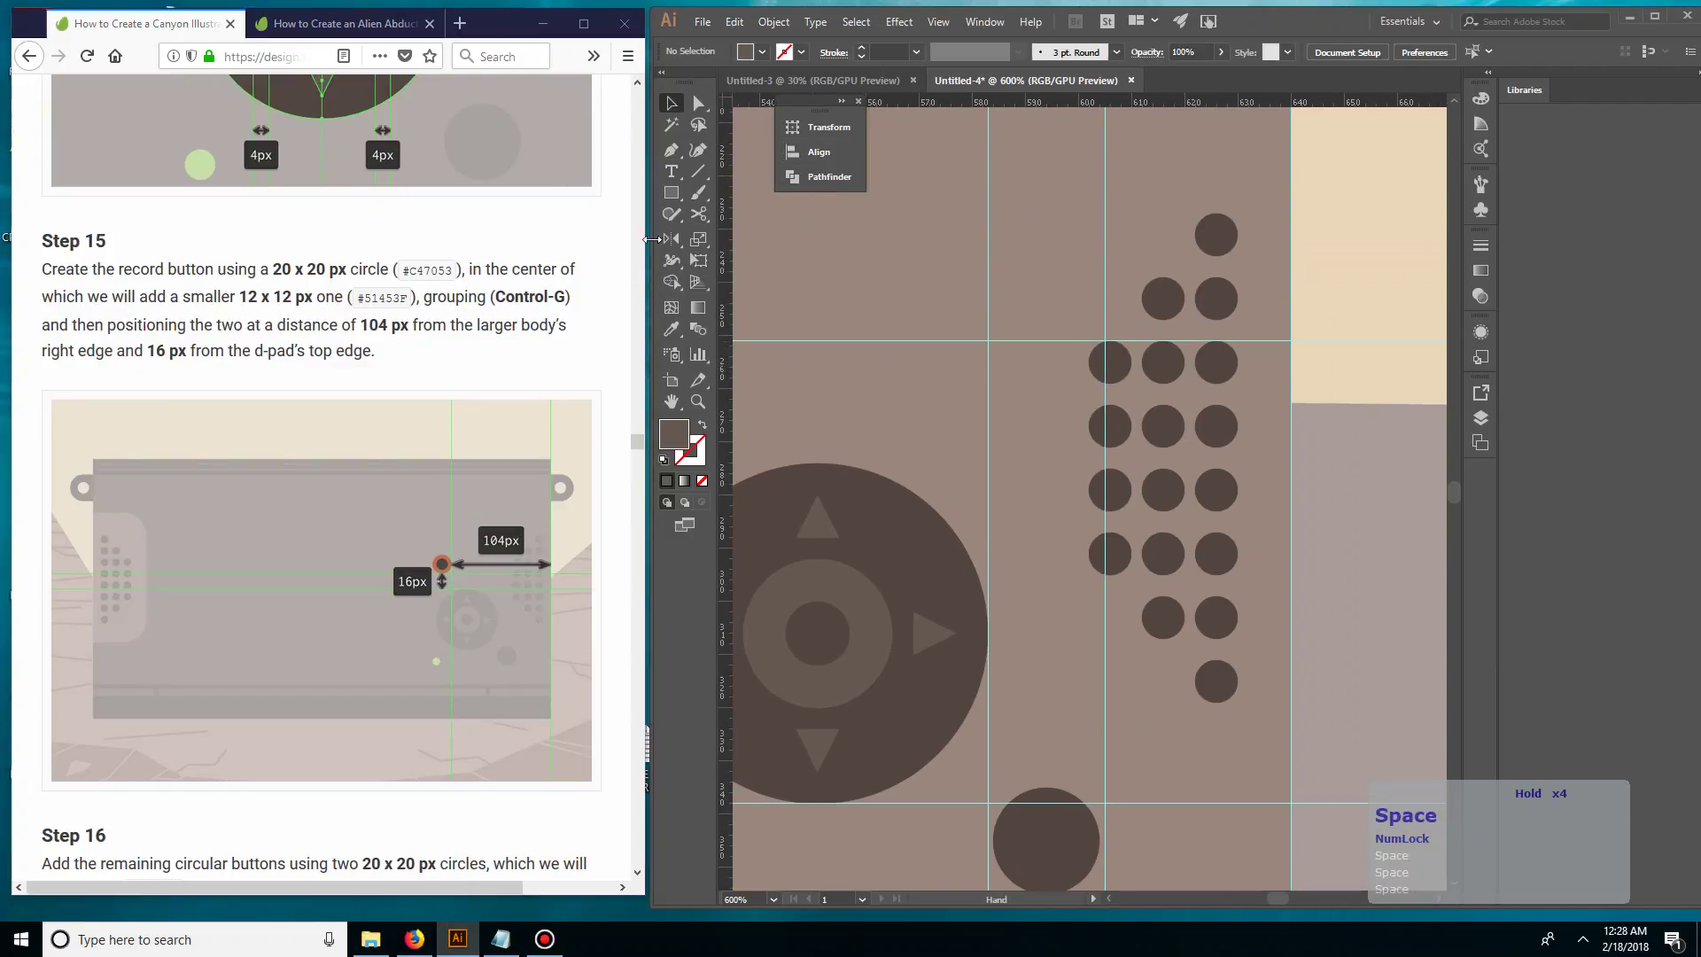
right_click(664, 188)
left_click(741, 236)
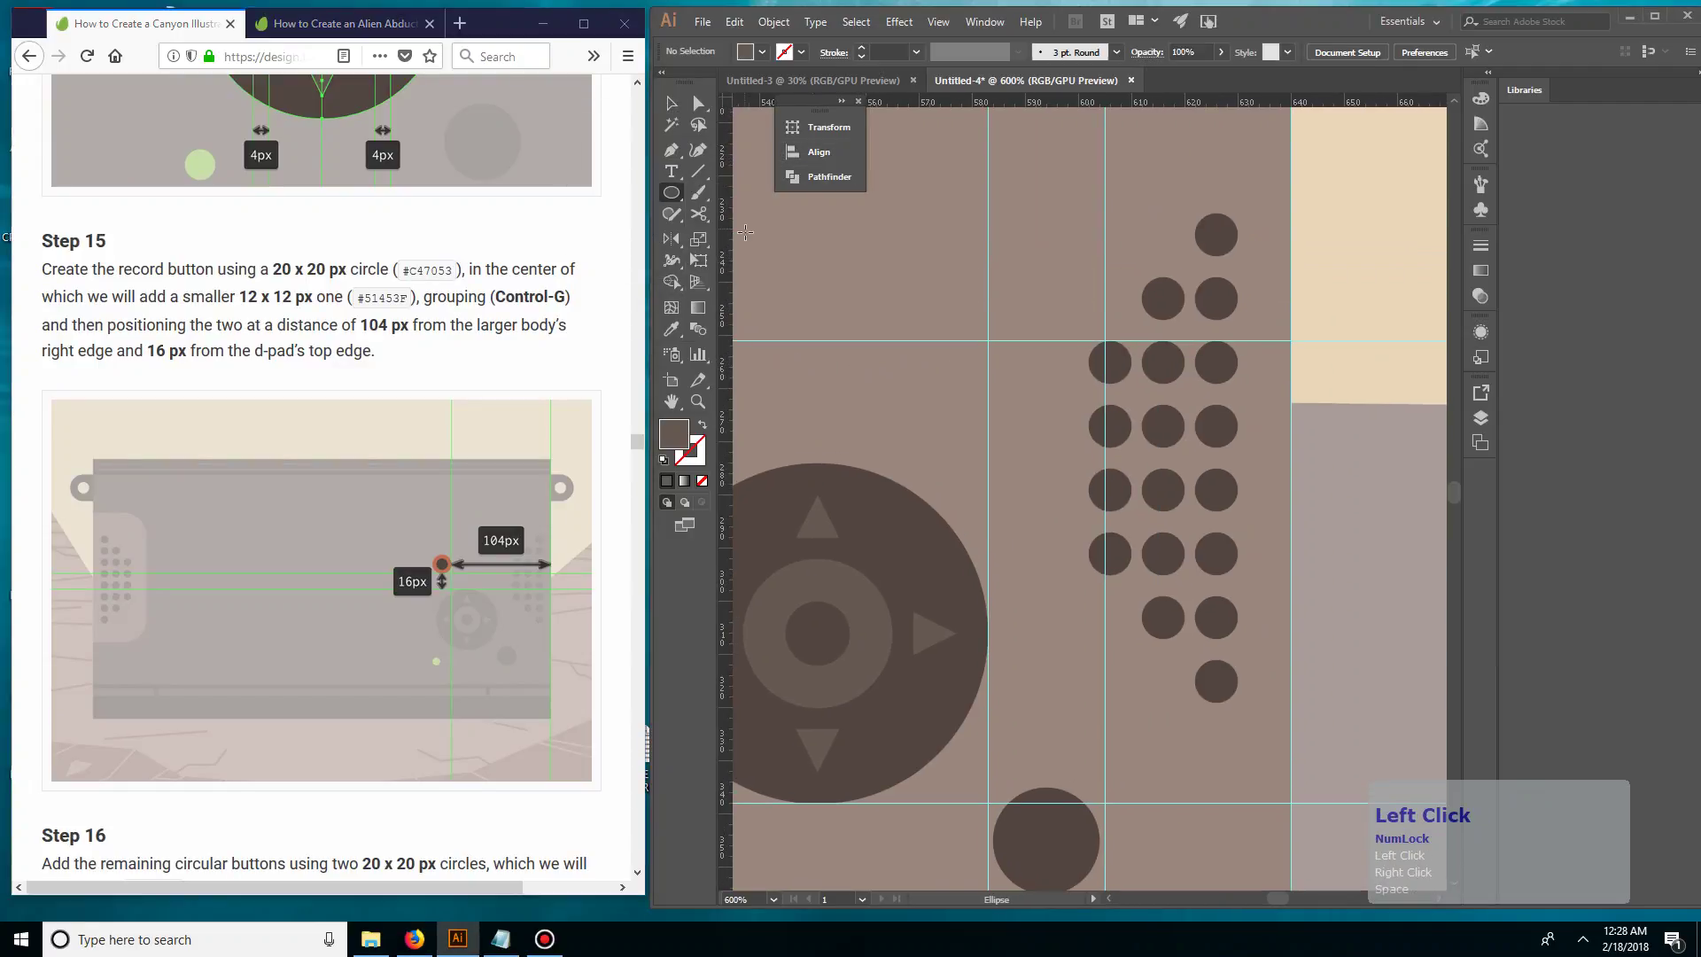
left_click(833, 303)
type("20")
key("Tab")
type("20")
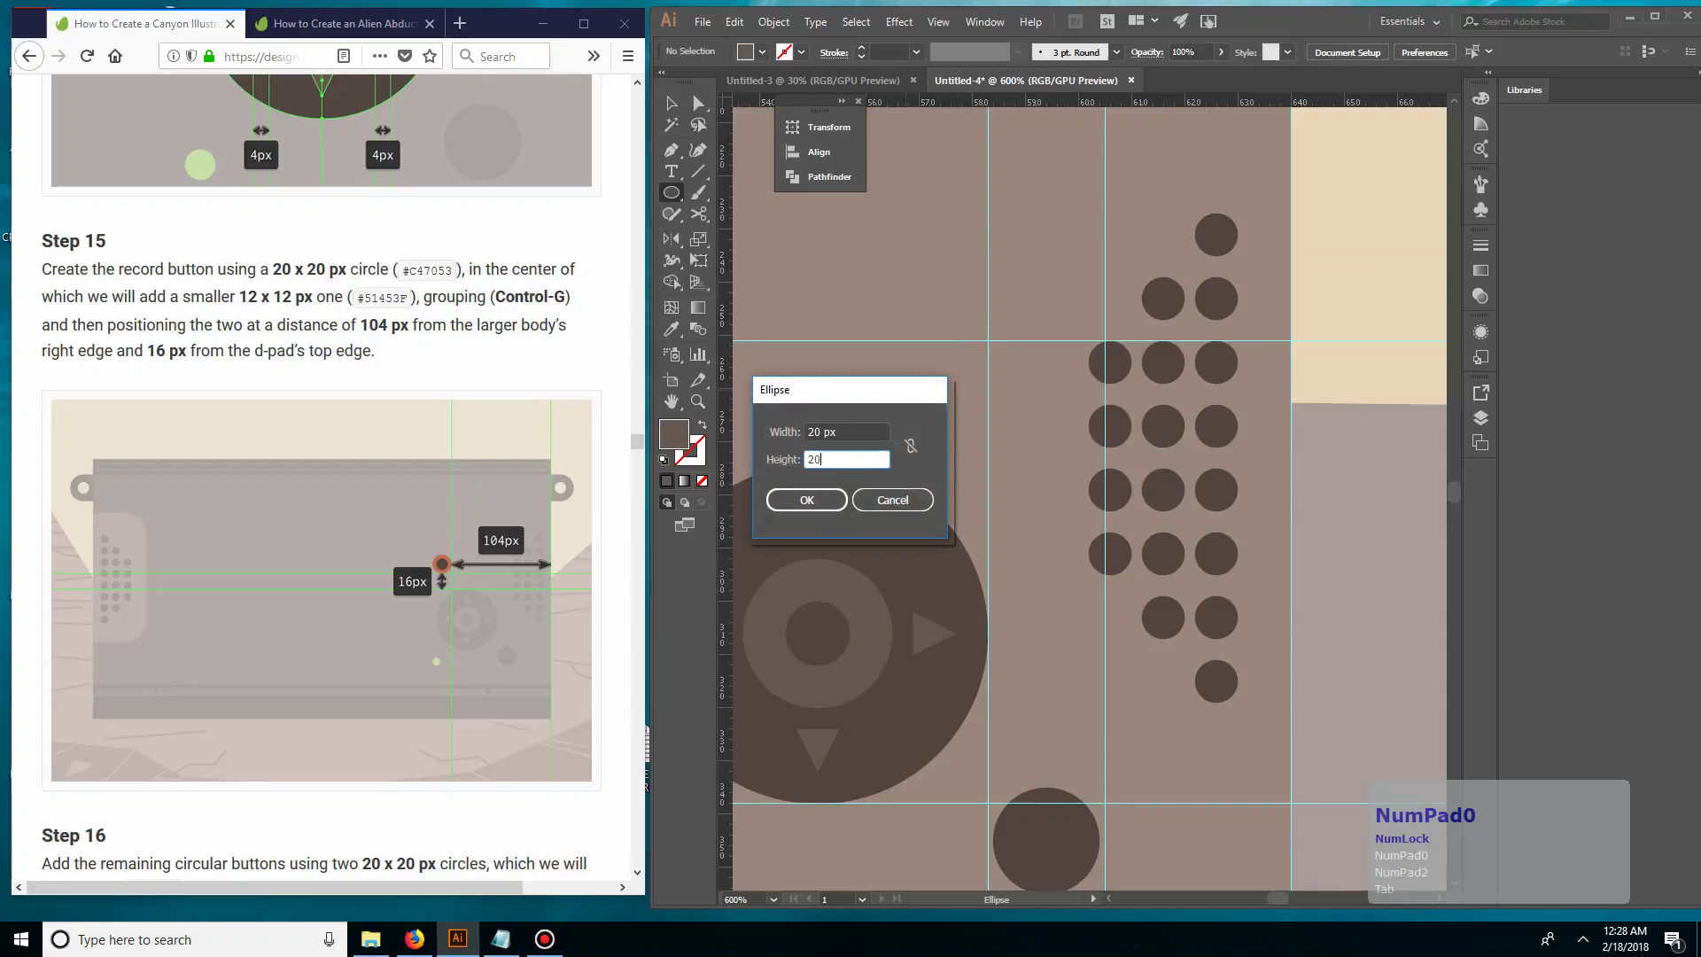
key("Return")
key("v")
left_click(805, 277)
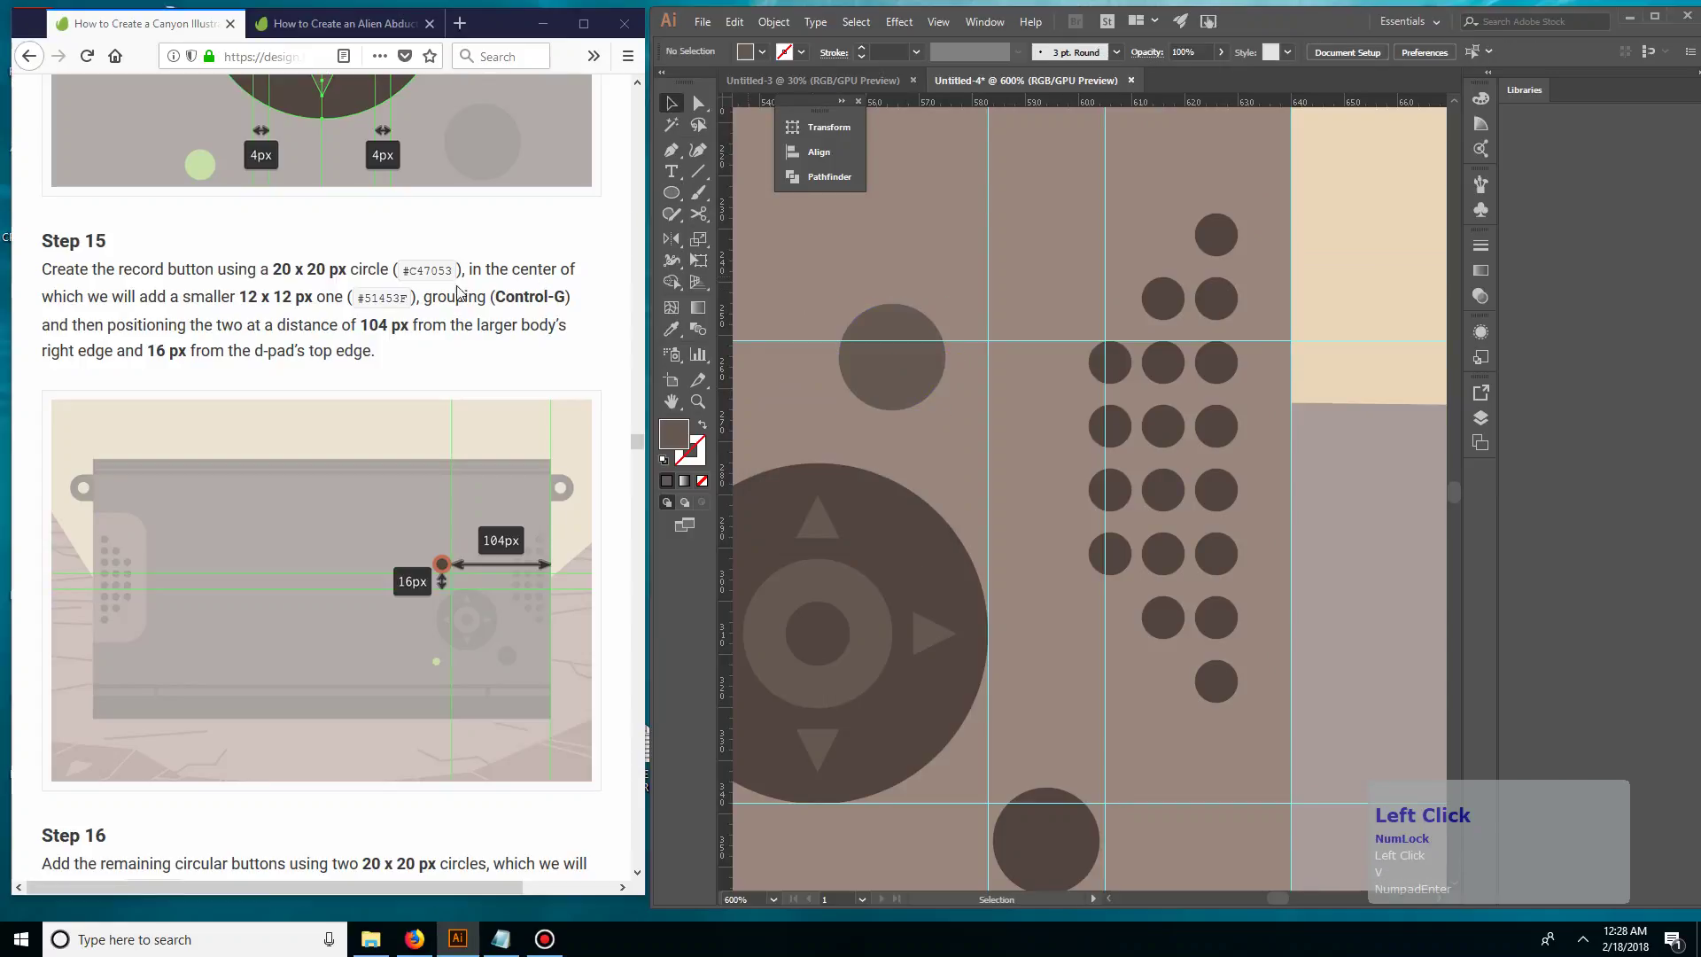
- Fill the new 20 px circle with color C47053, copied from the Step 15 instructions in the Firefox tutorial
double_click(429, 270)
key("ctrl+c")
left_click(866, 379)
left_click(866, 379)
double_click(675, 434)
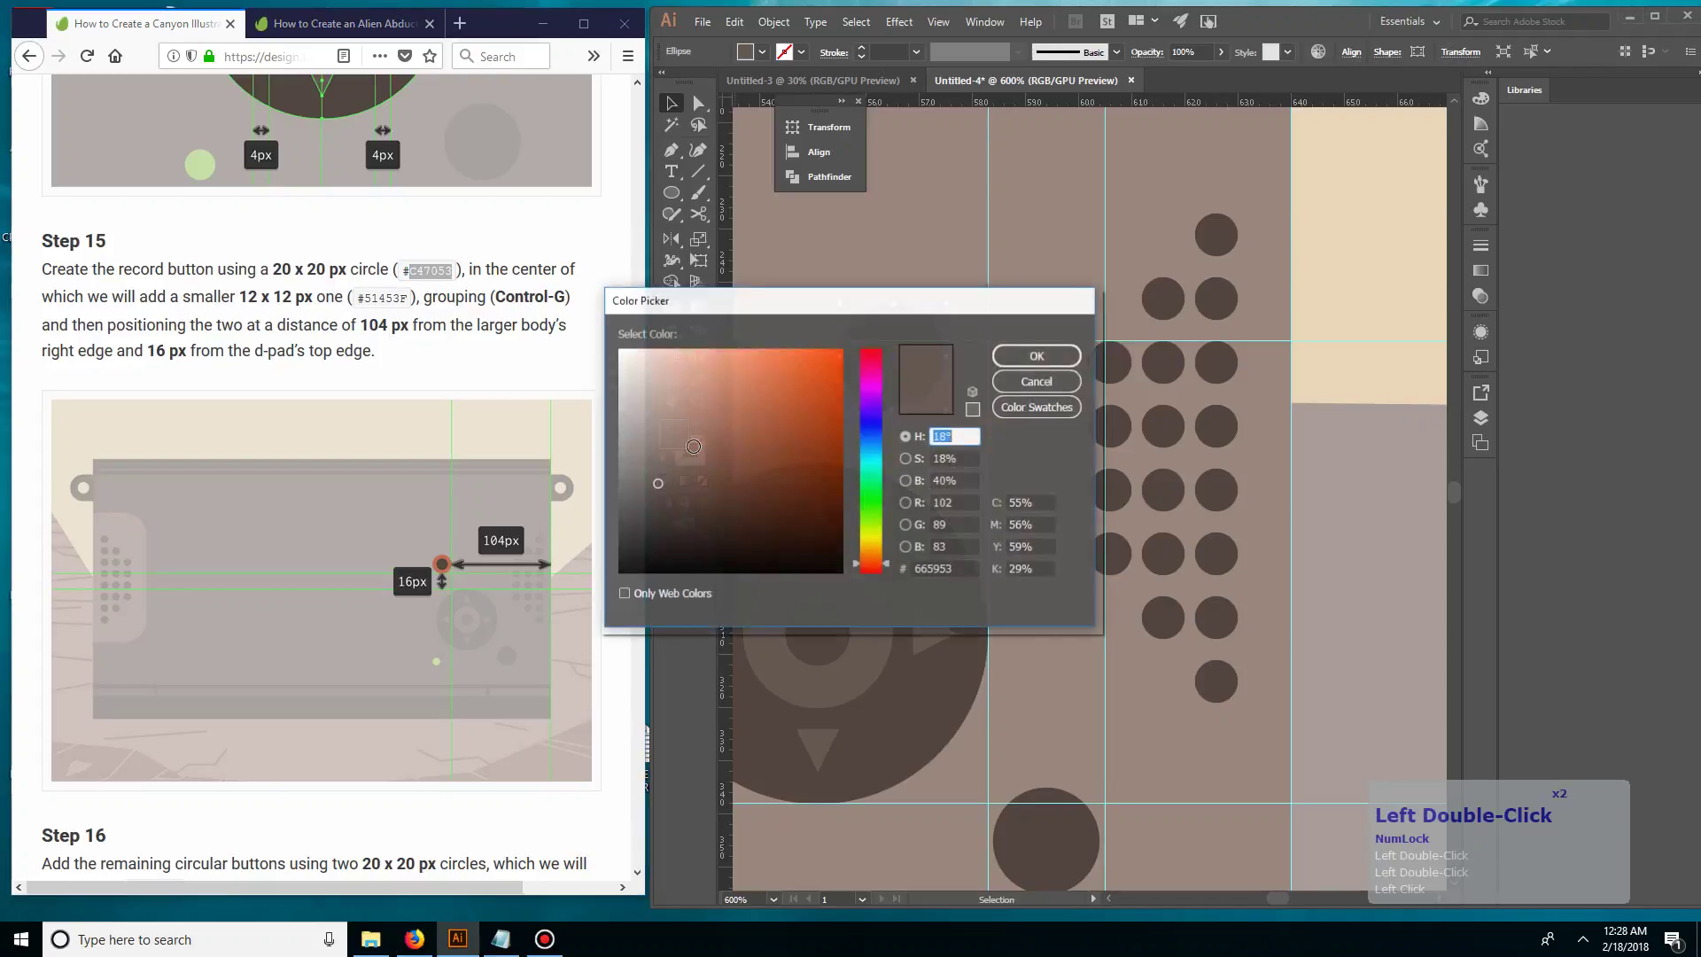
left_click(950, 570)
key("ctrl+v")
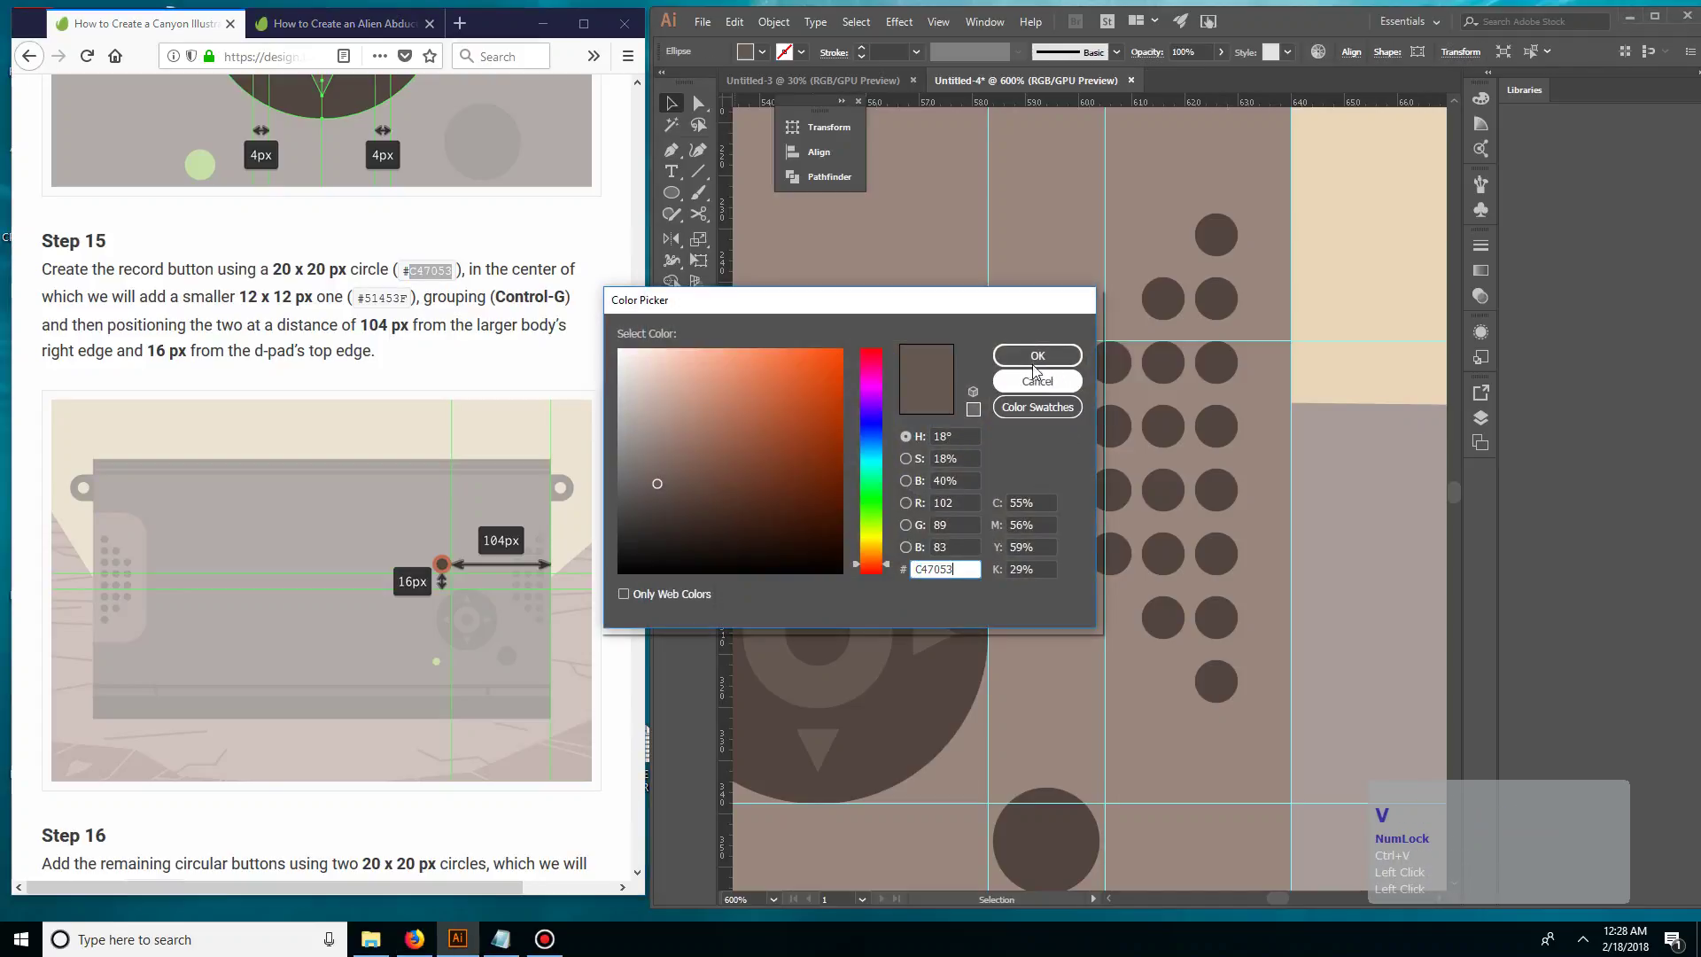
left_click(1033, 359)
left_click(978, 361)
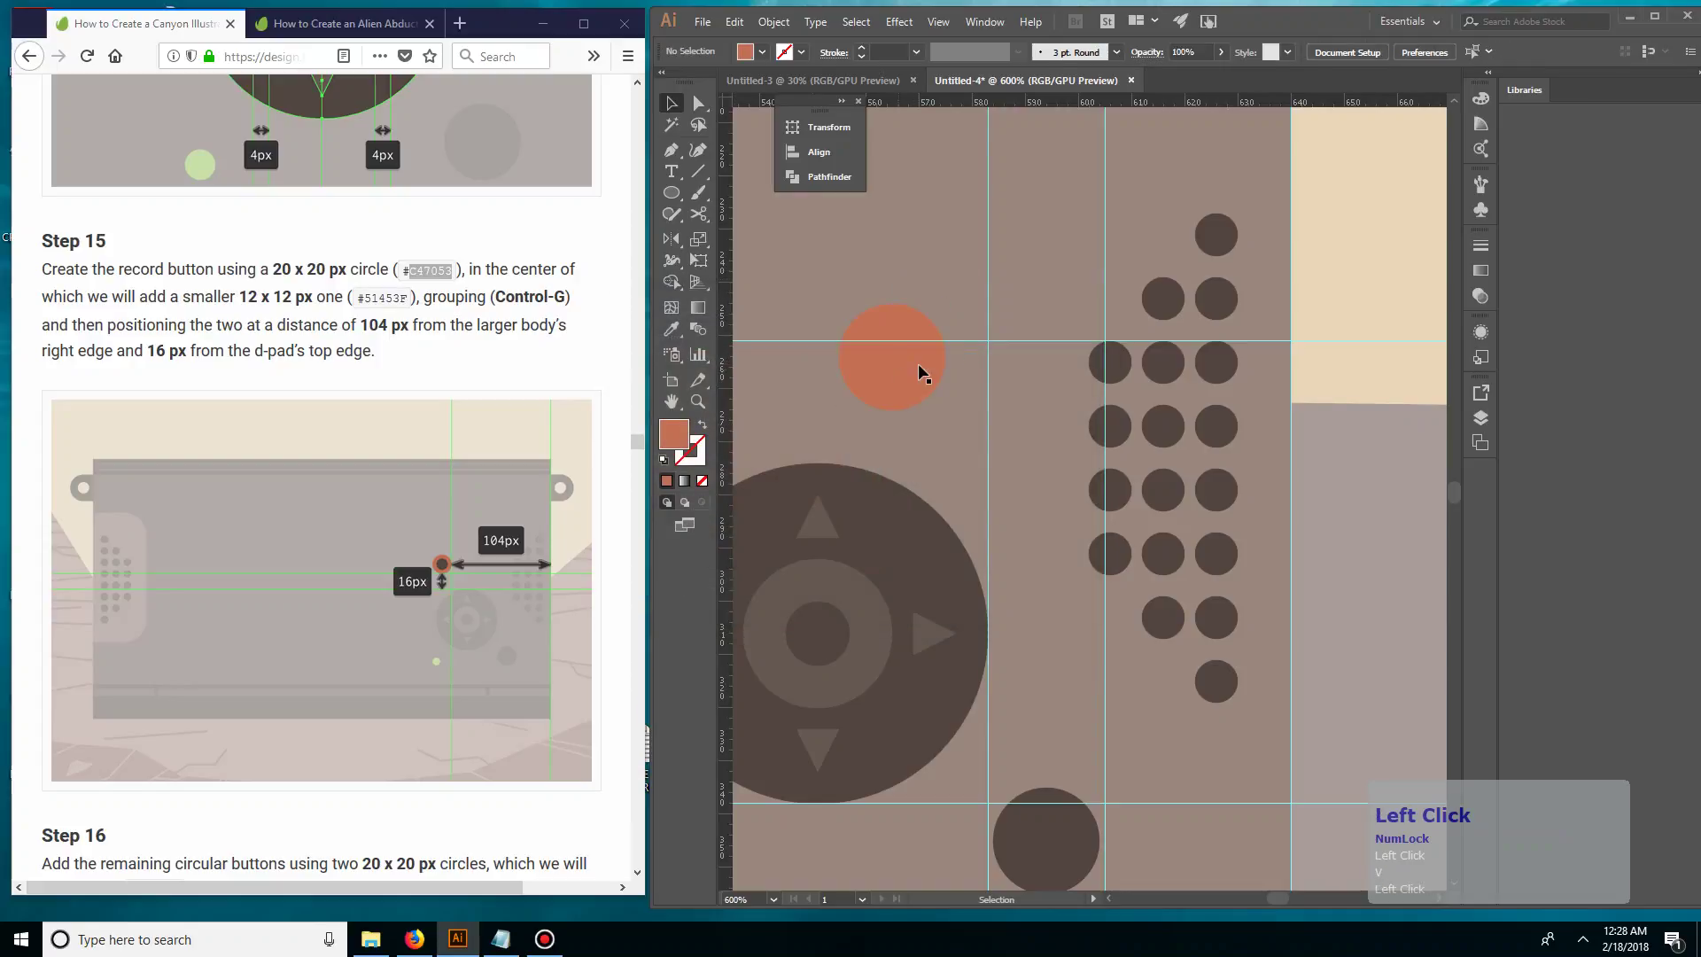
- Move the orange circle so its bottom rests on the horizontal guide above the d-pad and its right edge touches the vertical guide
left_click_drag(912, 379, 927, 344)
key("space")
left_click(1066, 471)
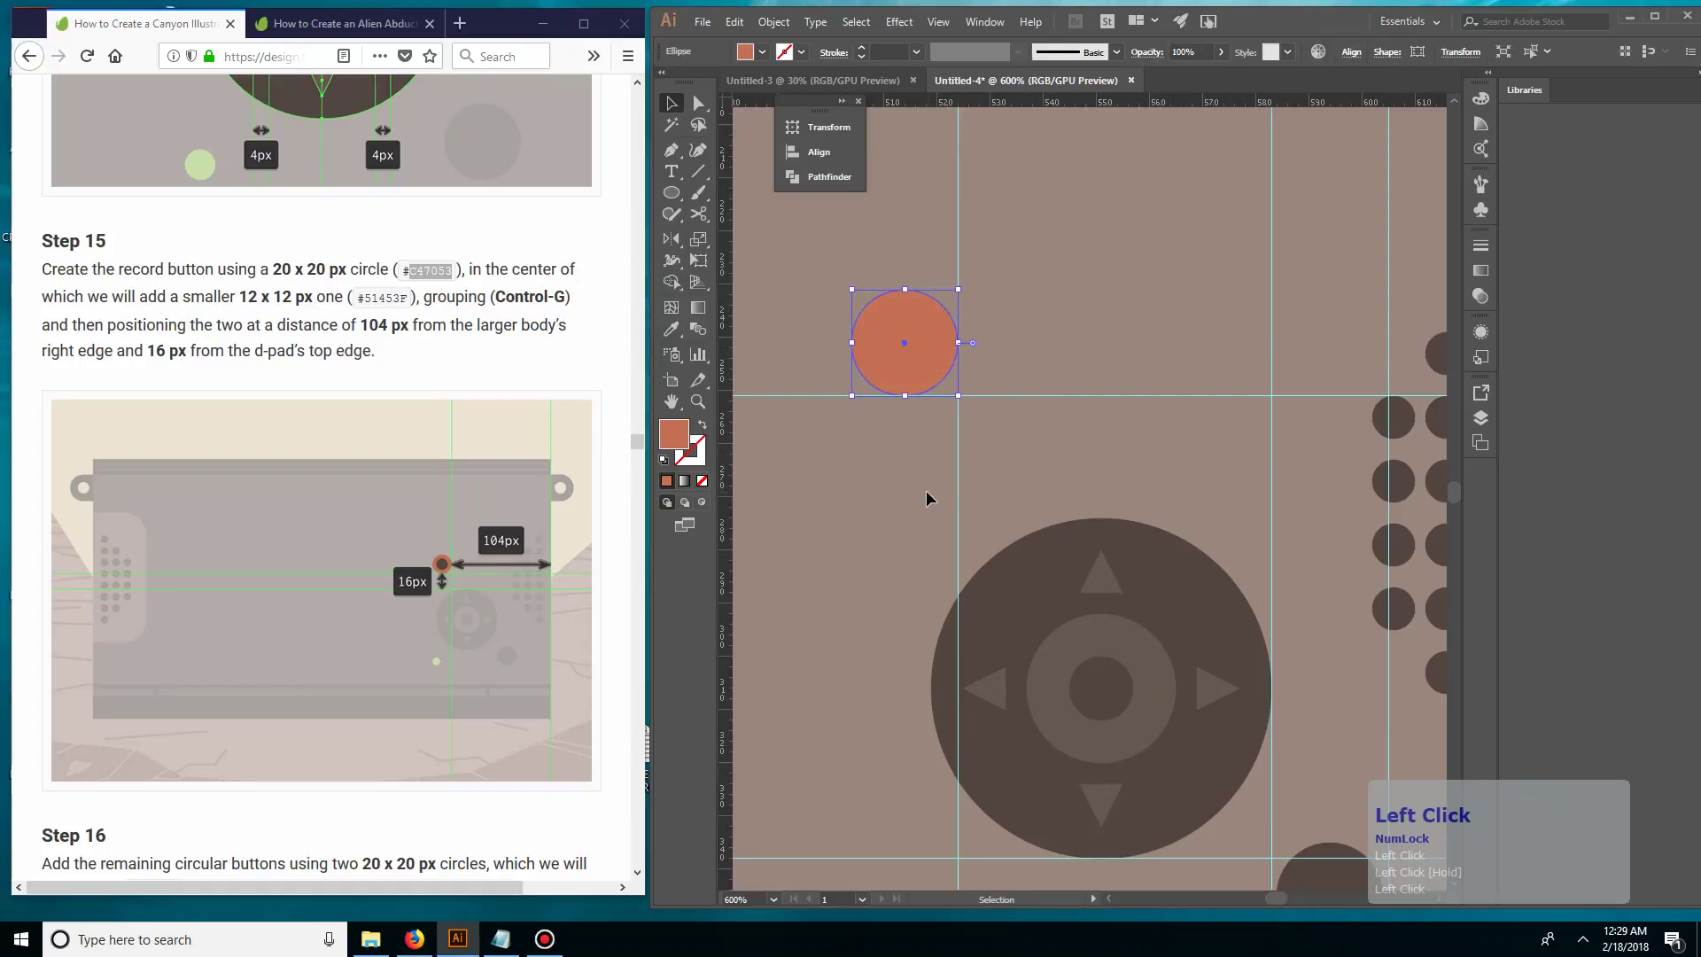
left_click(927, 491)
left_click(917, 373, "ctrl")
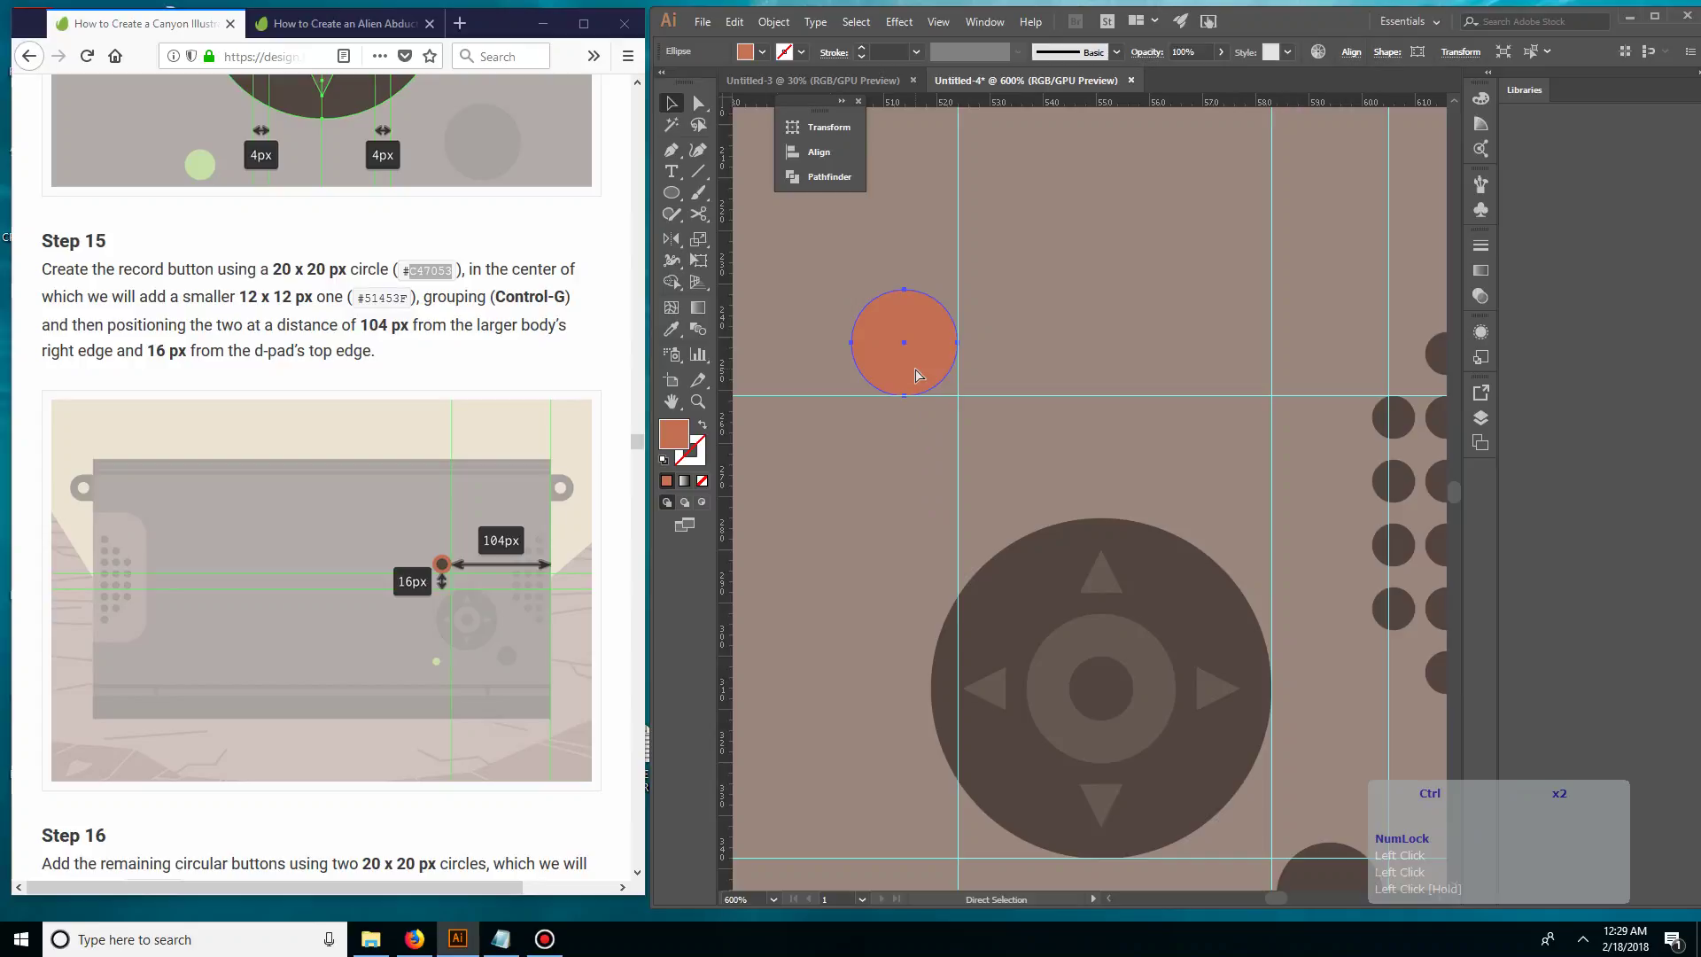
- Copy the orange circle in place on top and shrink the copy around its center to 12 x 12 px
key("ctrl+c")
key("ctrl+f")
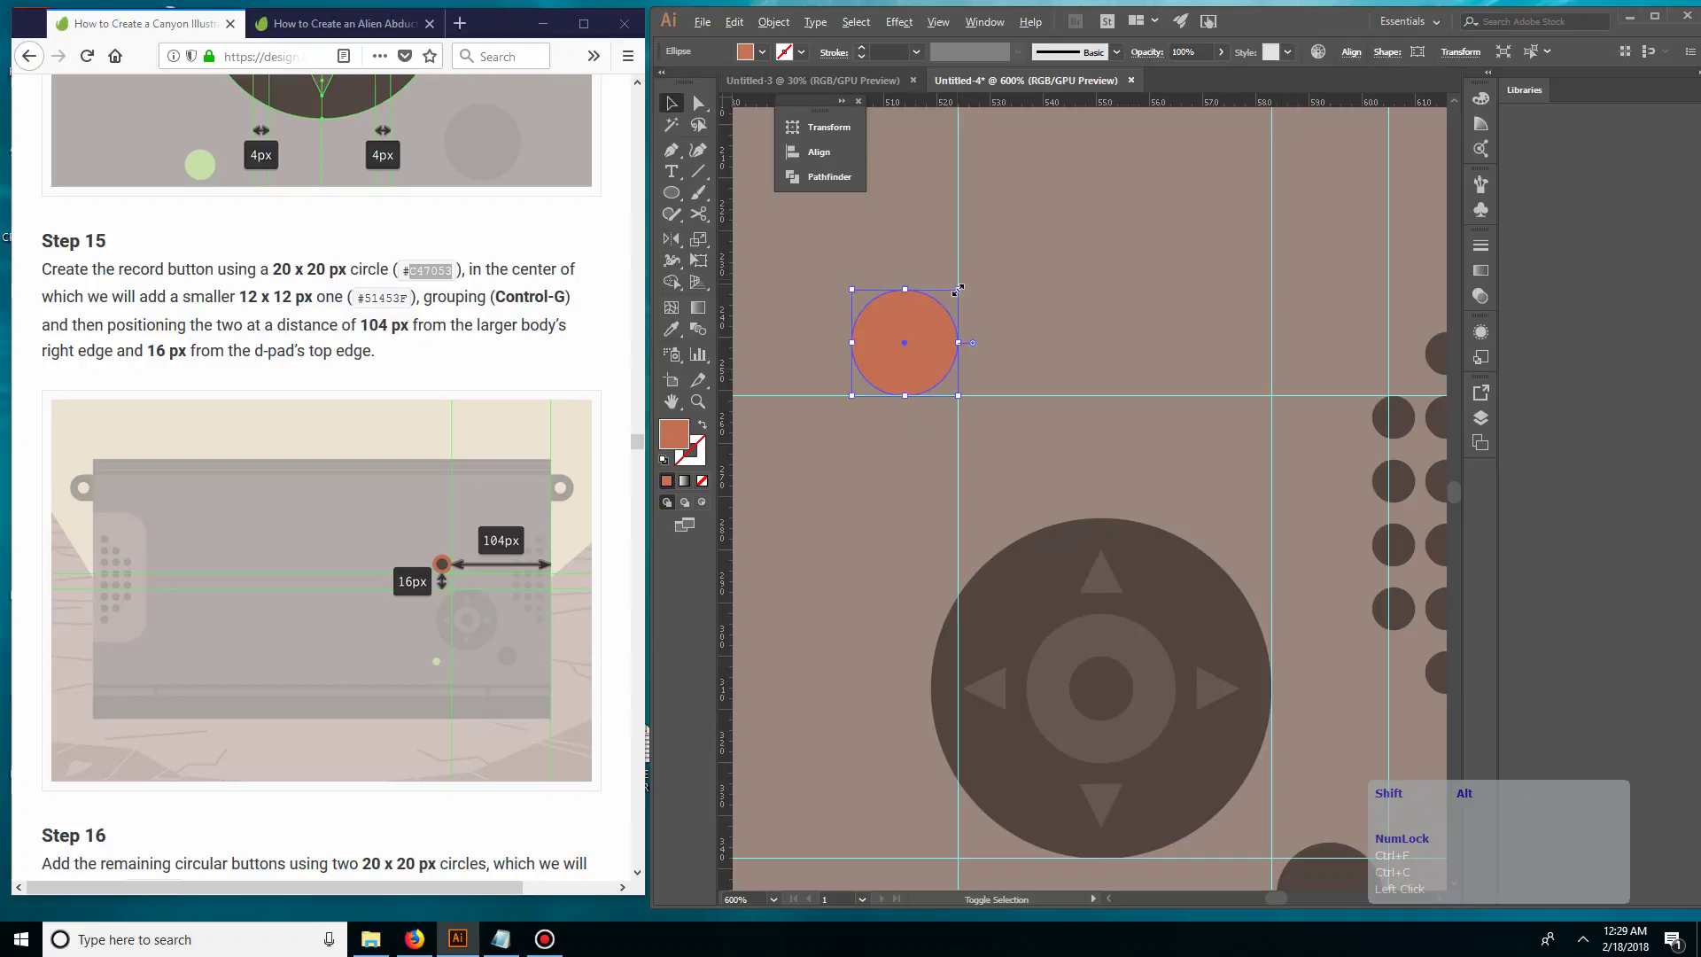
left_click_drag(959, 289, 945, 311)
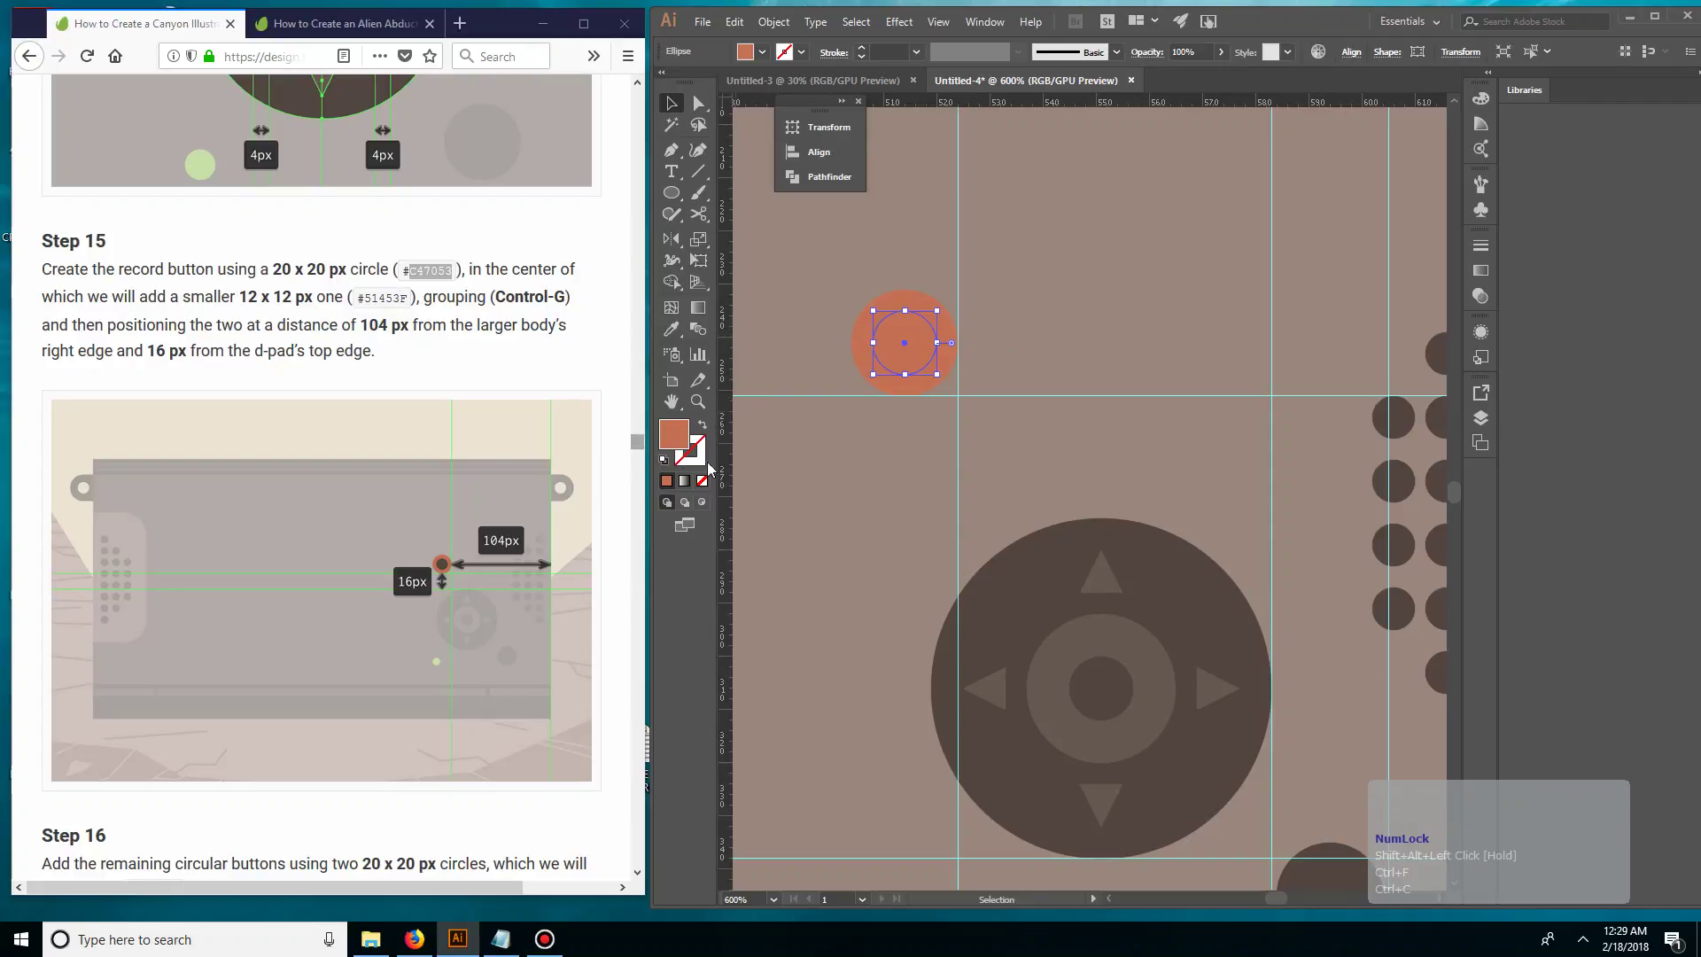
- Fill the inner circle with the d-pad's dark brown using the Eyedropper
key("i")
left_click(1027, 567)
key("v")
left_click(1012, 471)
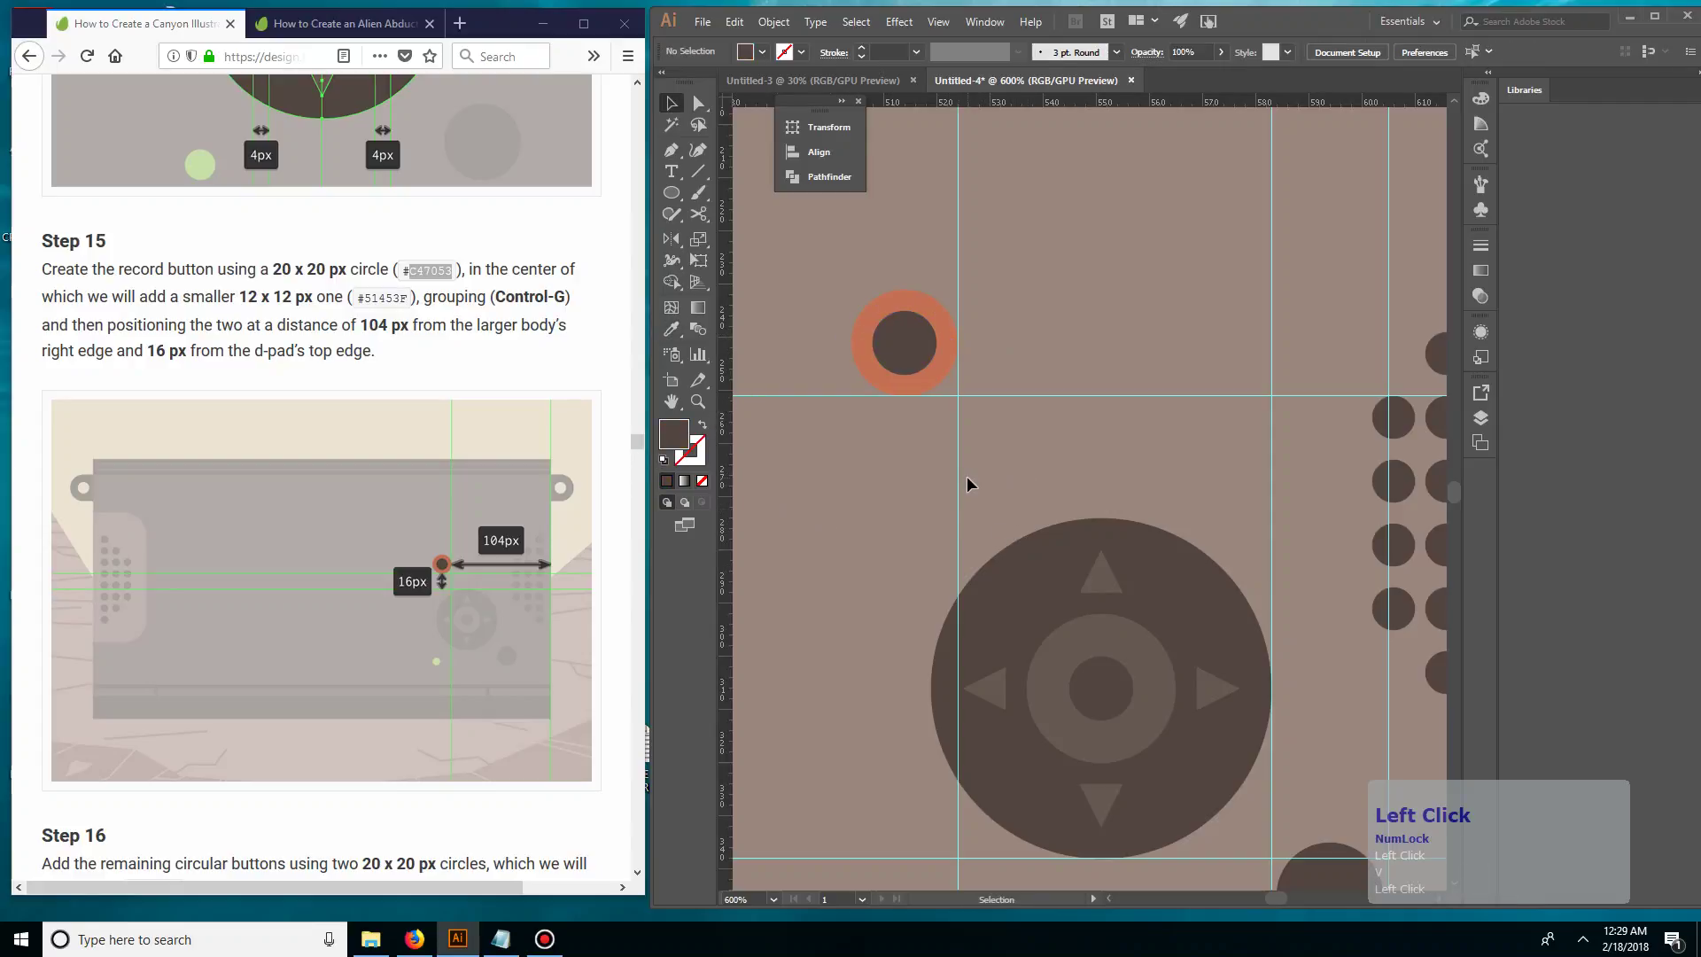
left_click(943, 350)
left_click(901, 353)
left_click(1005, 327)
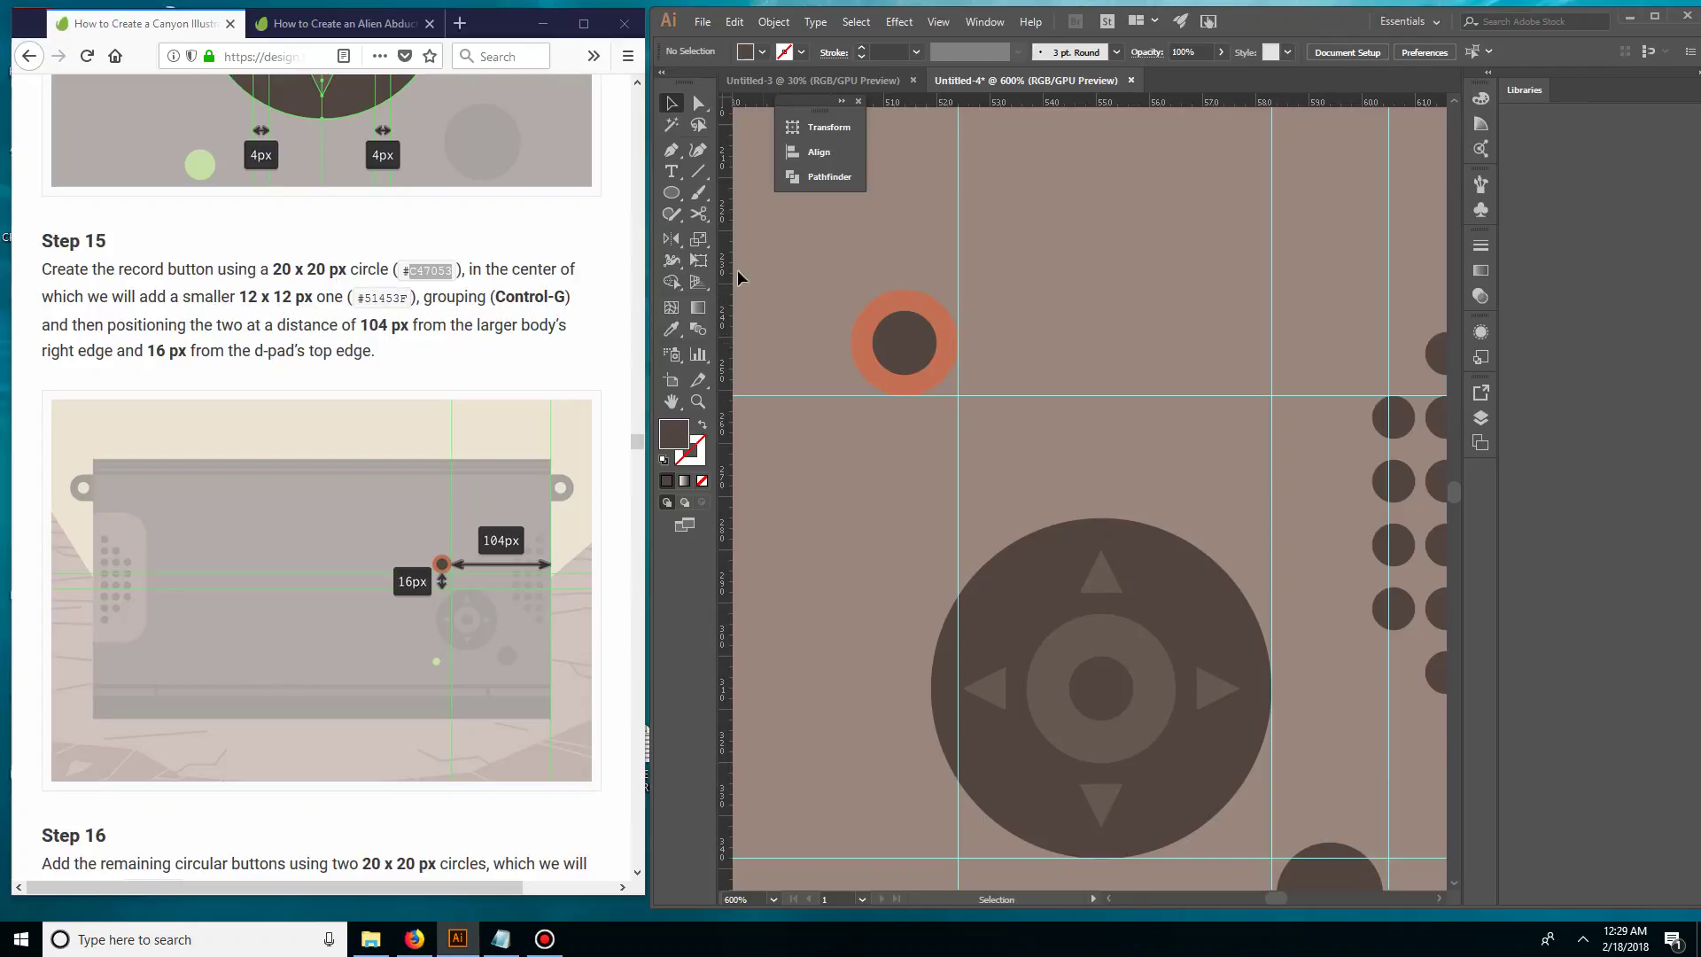
- Group the record button's two circles together, and group the d-pad's shapes into a separate group
left_click_drag(895, 277, 913, 352)
key("ctrl+g")
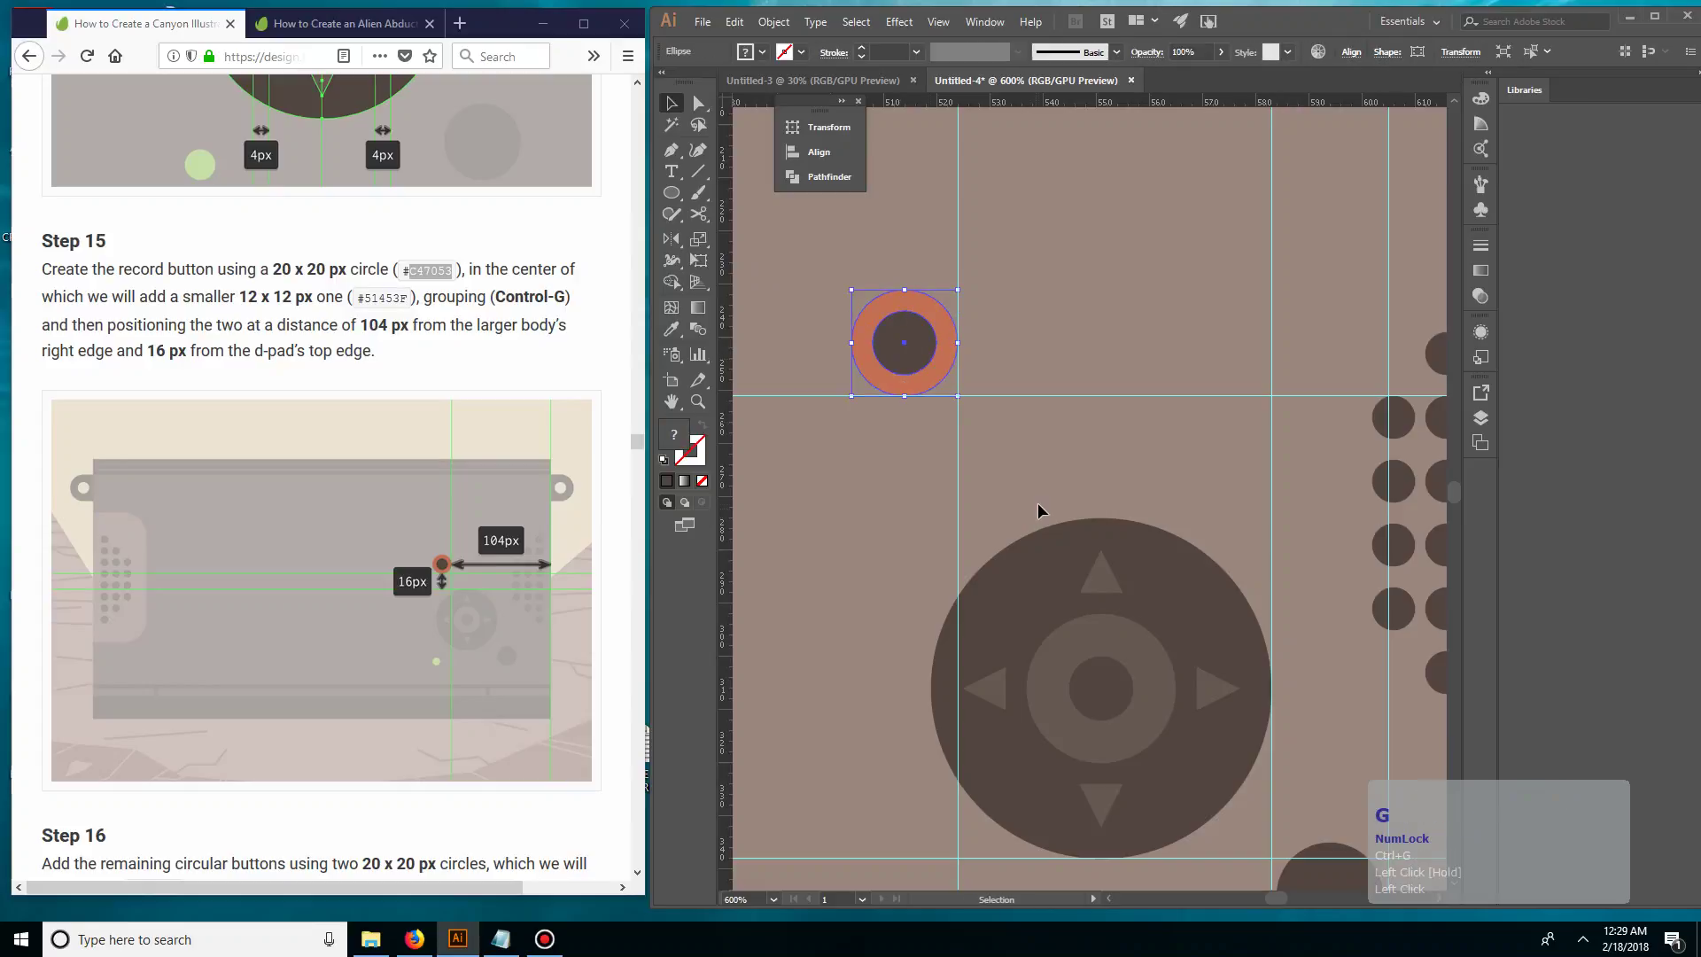
left_click(1038, 504)
left_click(1039, 592)
left_click_drag(987, 472, 1222, 829)
key("ctrl+g")
left_click(768, 404)
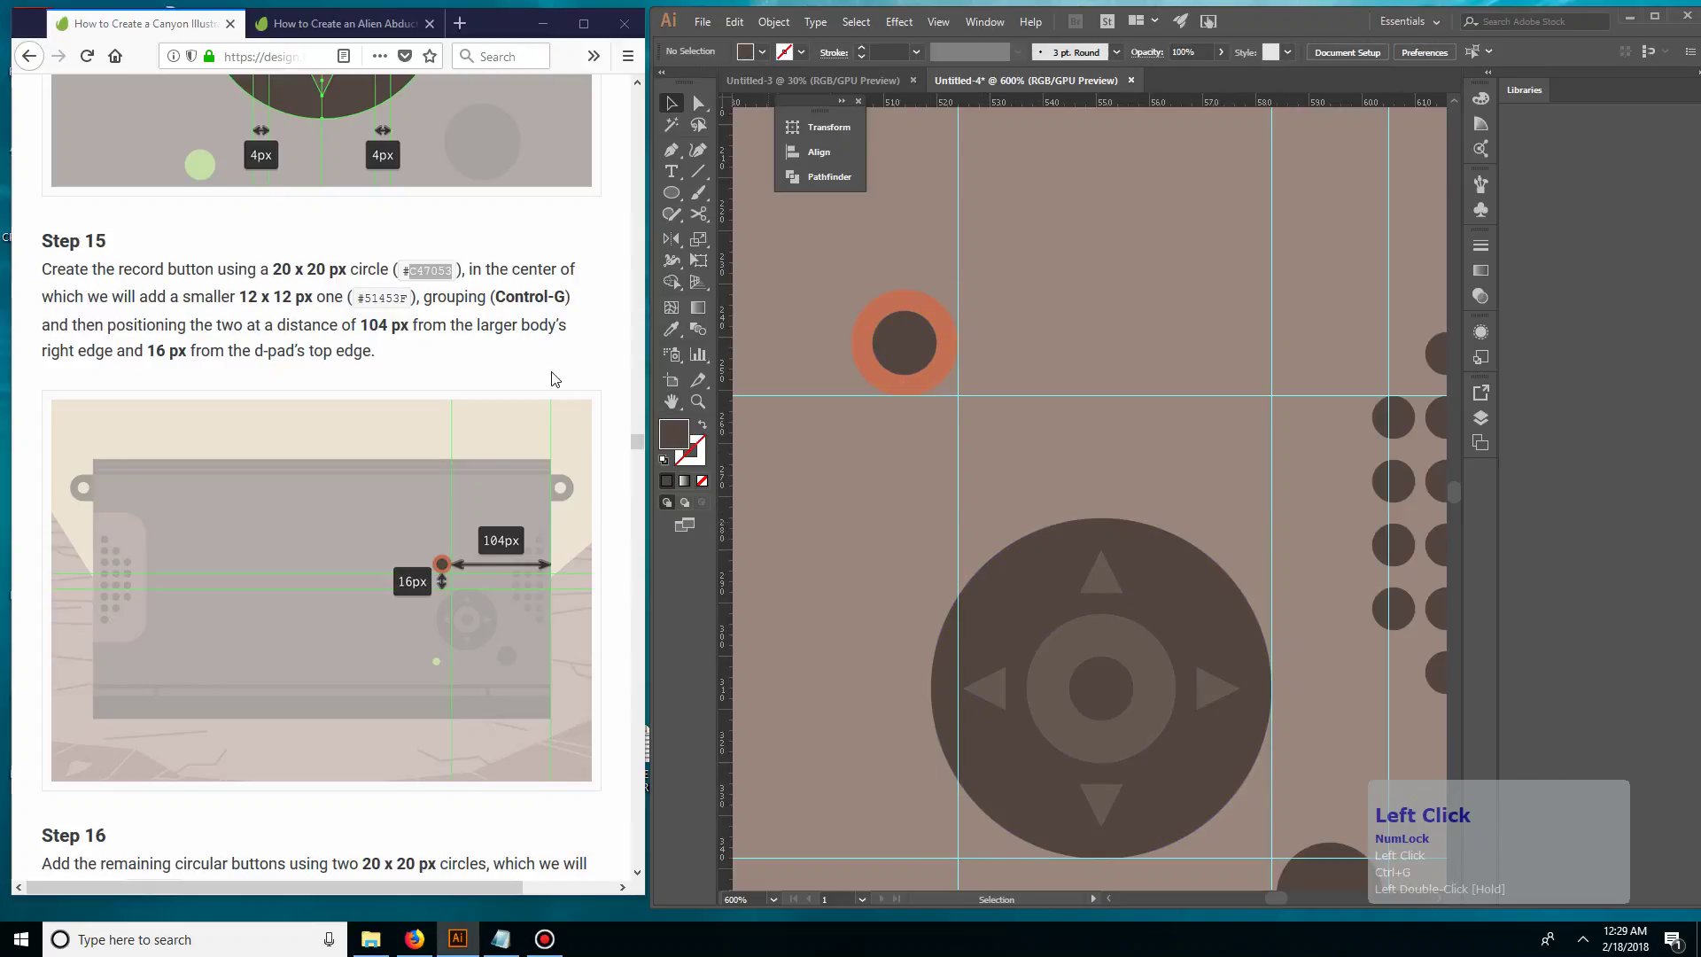
- Open the layer list to examine the camera body layer's contents, and reread the Step 15 placement distances in the Firefox tutorial
left_click(1483, 414)
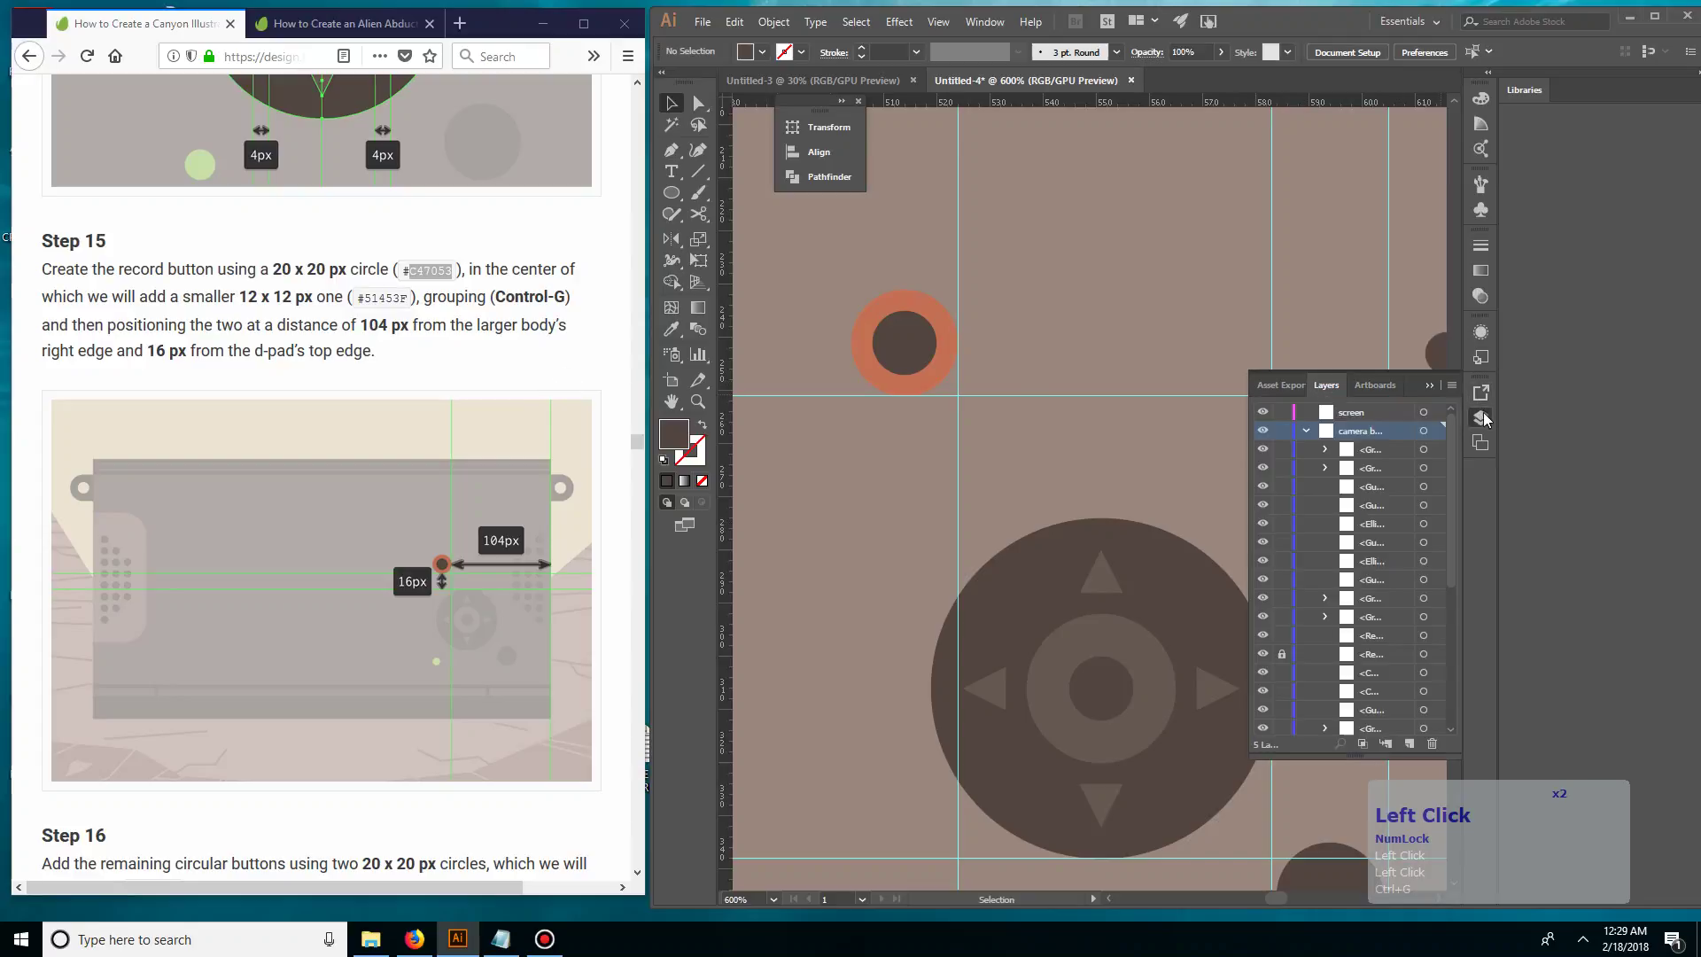
scroll(1370, 441, "up", 1)
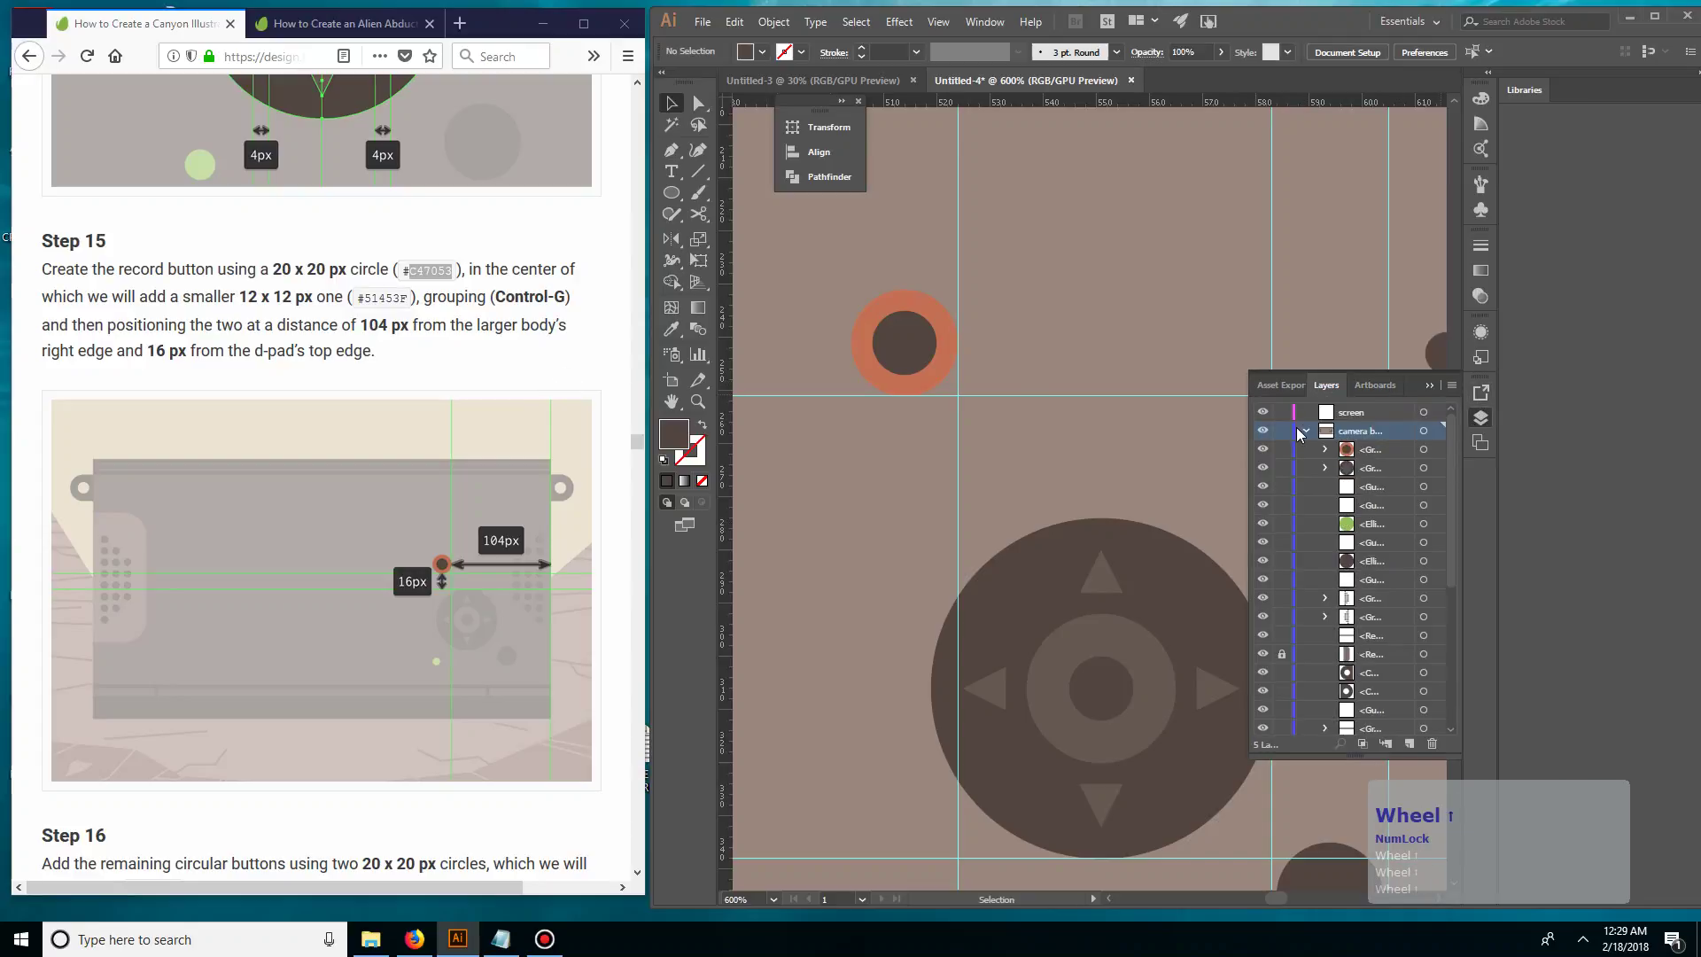
left_click(1307, 430)
left_click(1306, 431)
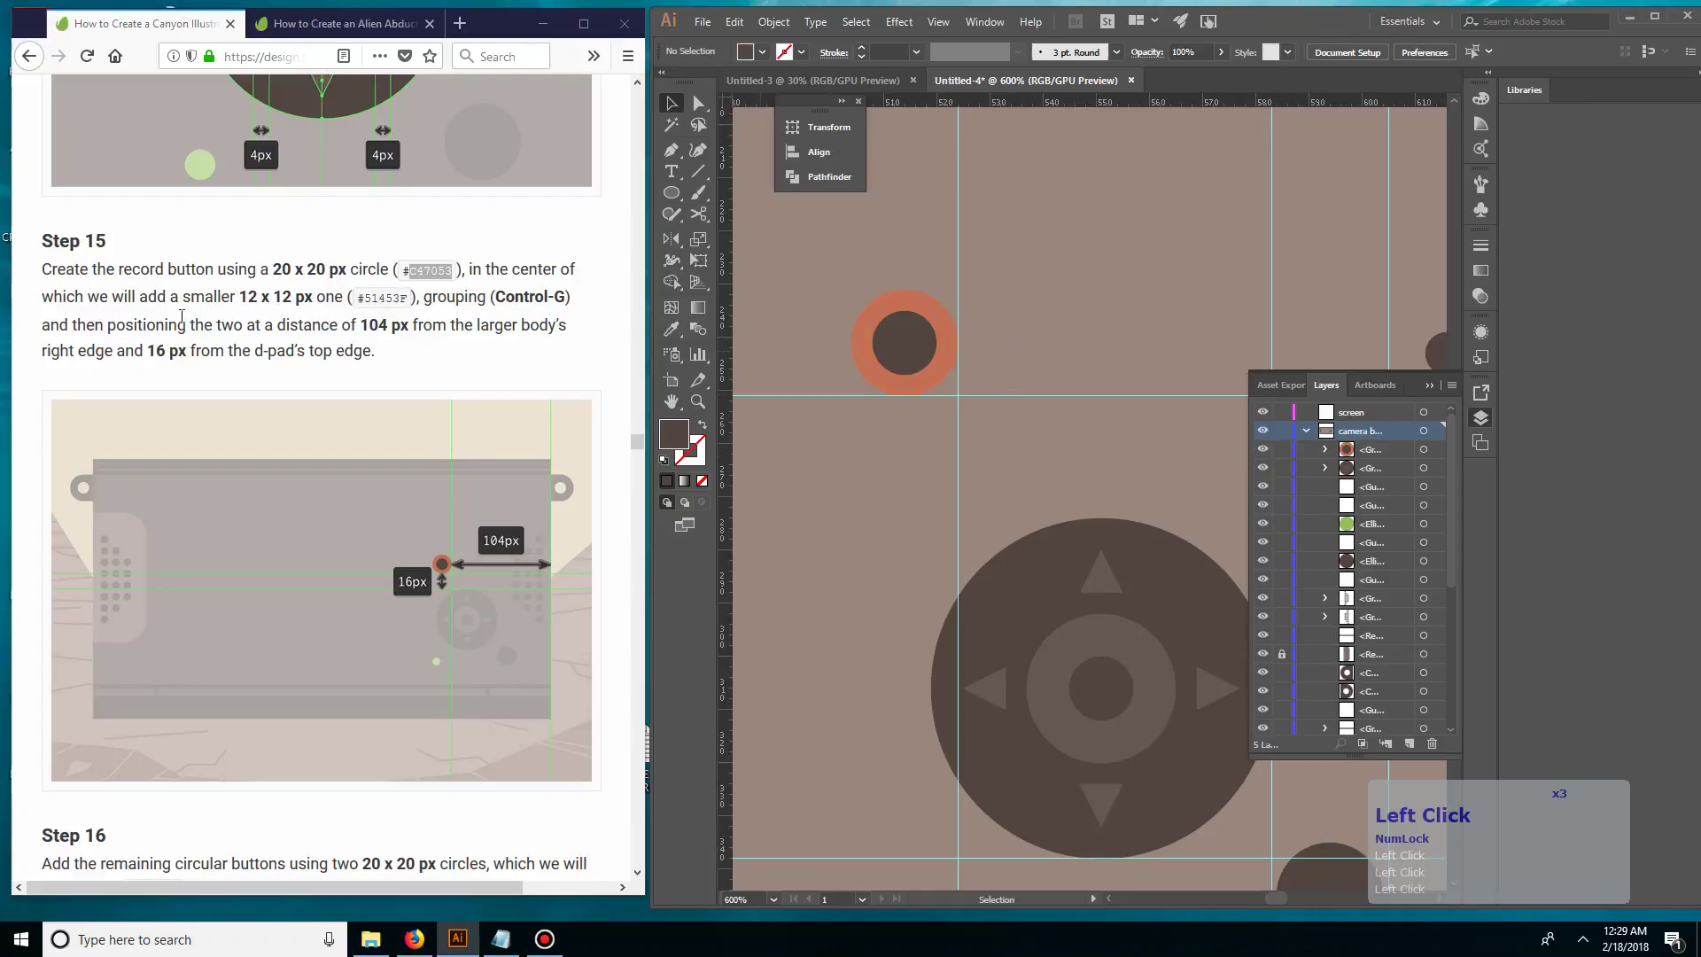
left_click(370, 357)
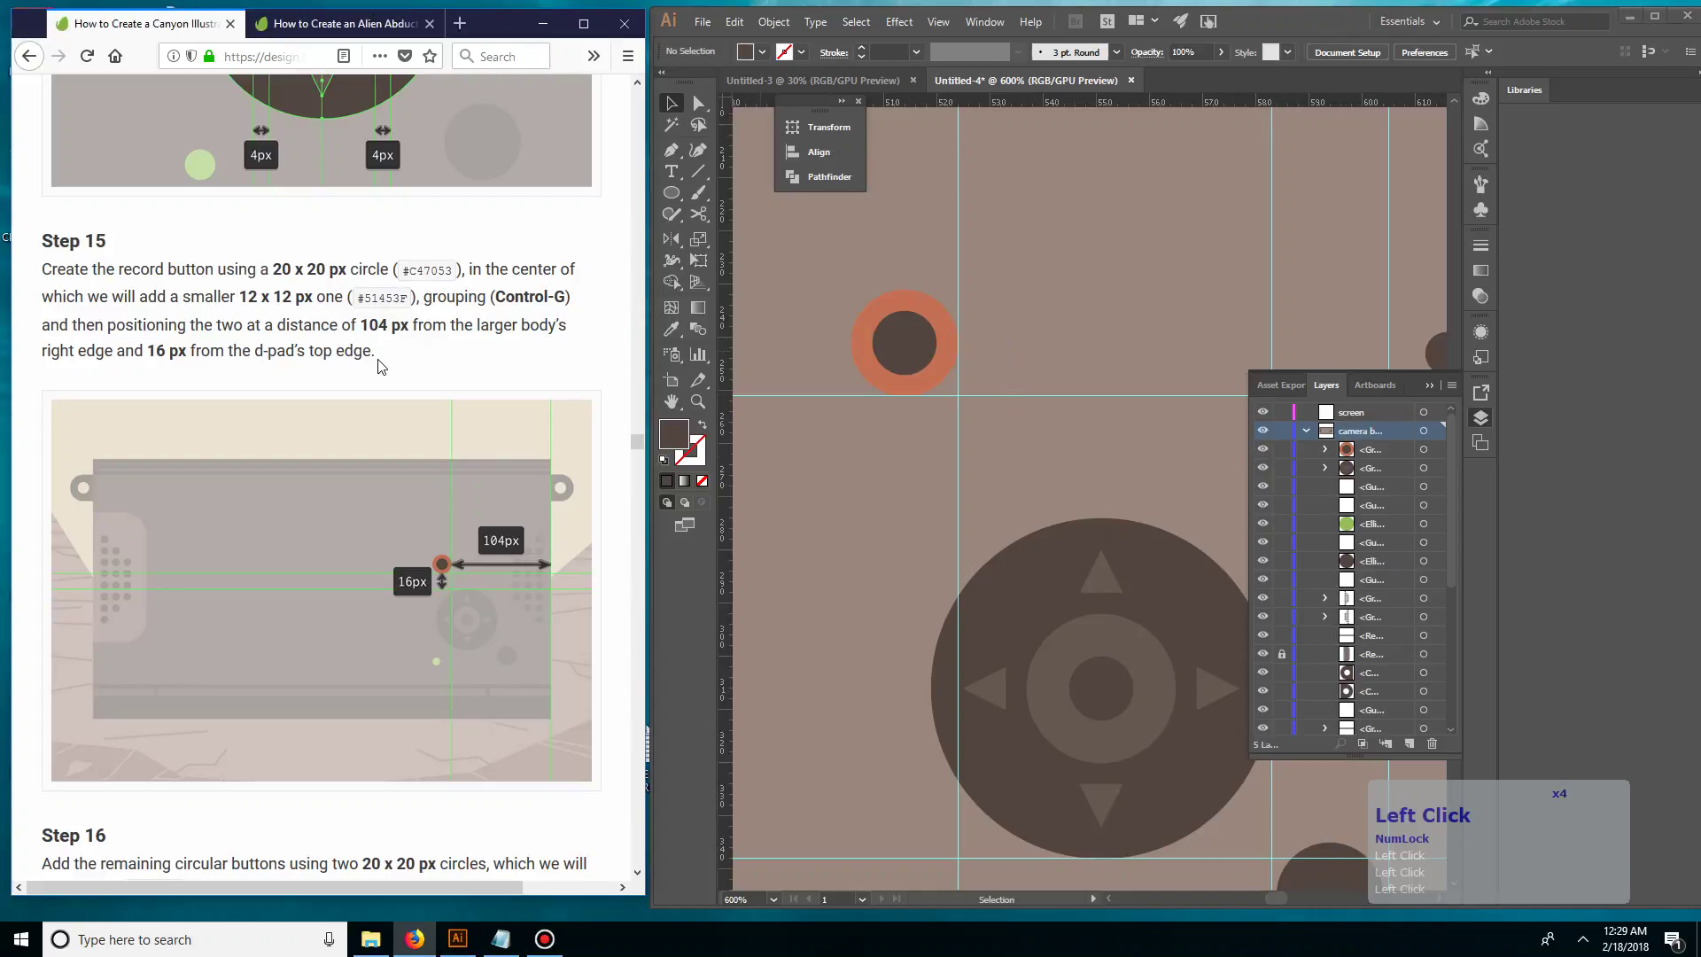
key("space")
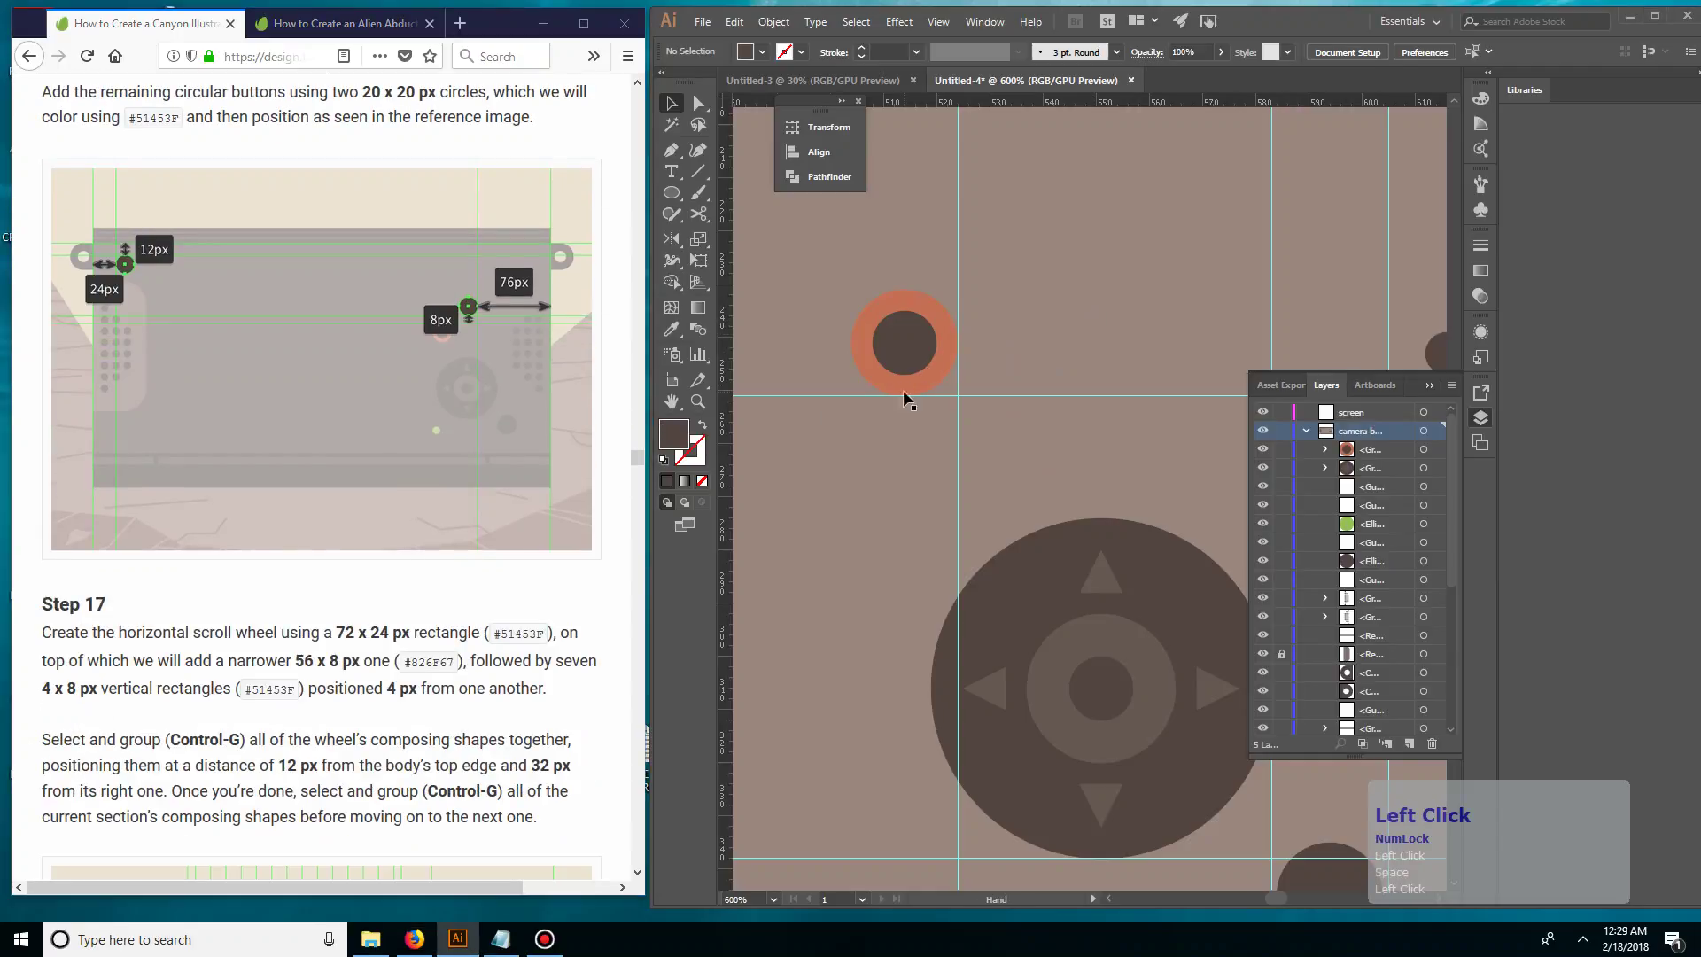
scroll(428, 358, "up", 10)
- Draw a 104 x 104 px rectangle over the camera body as a spacer for the record button
left_click(1143, 274)
key("ctrl+minus")
key("ctrl+minus")
key("ctrl+minus")
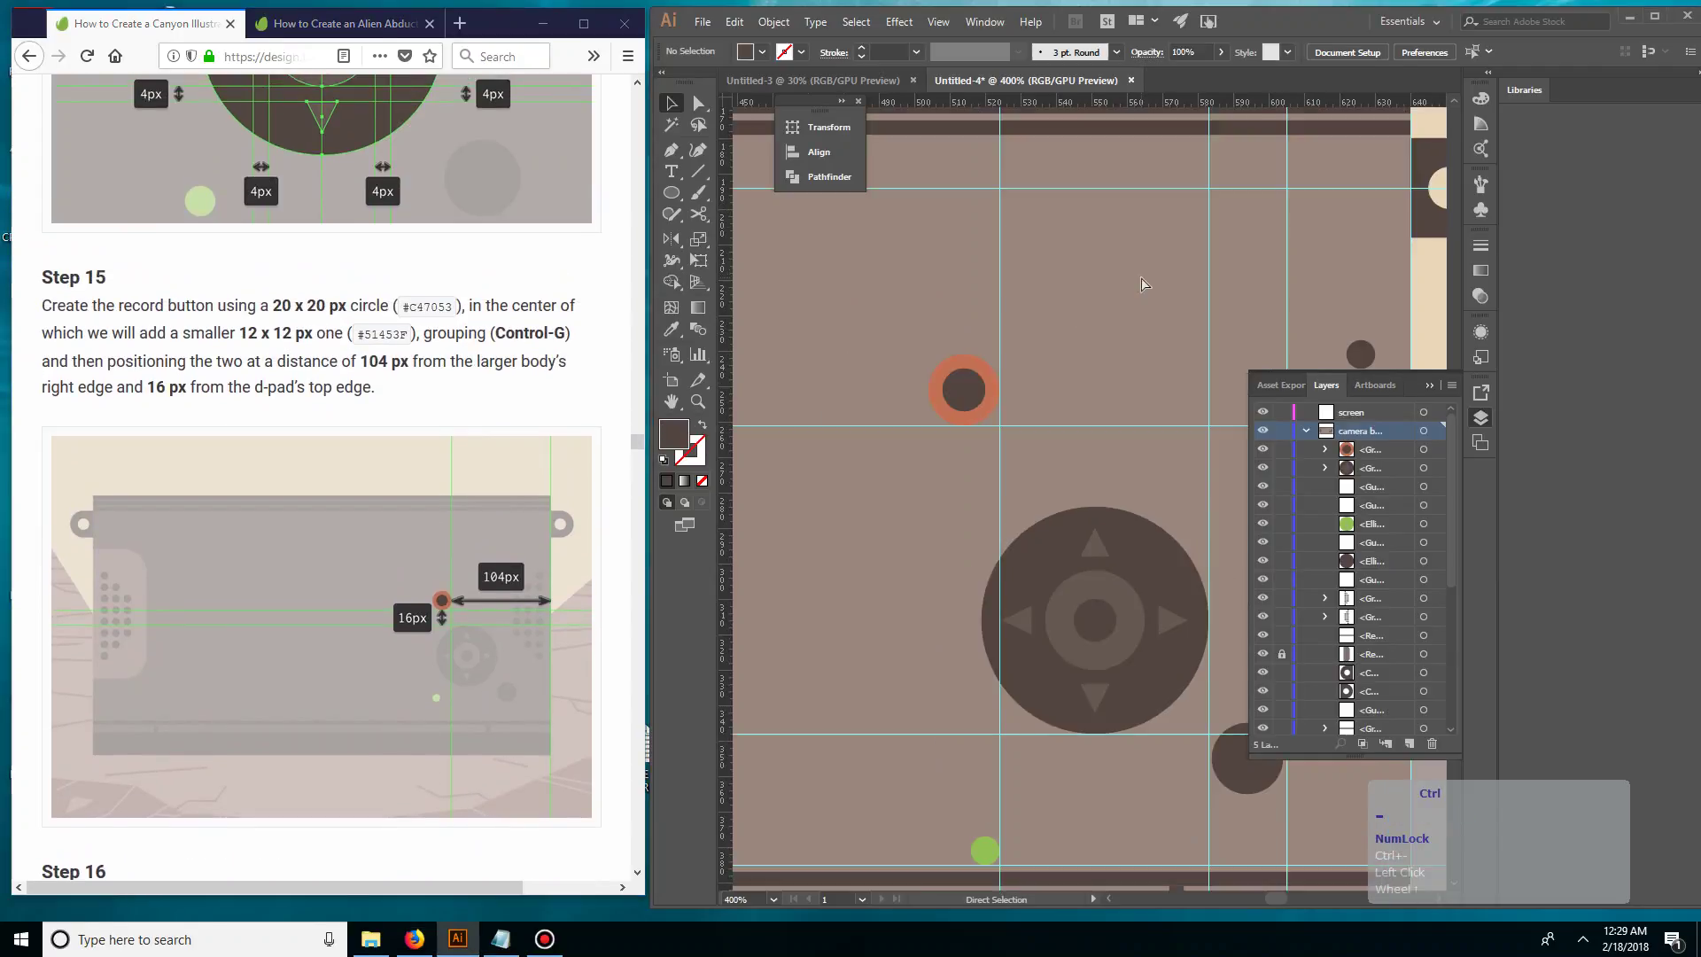
key("space")
left_click_drag(1063, 342, 880, 430)
right_click(672, 192)
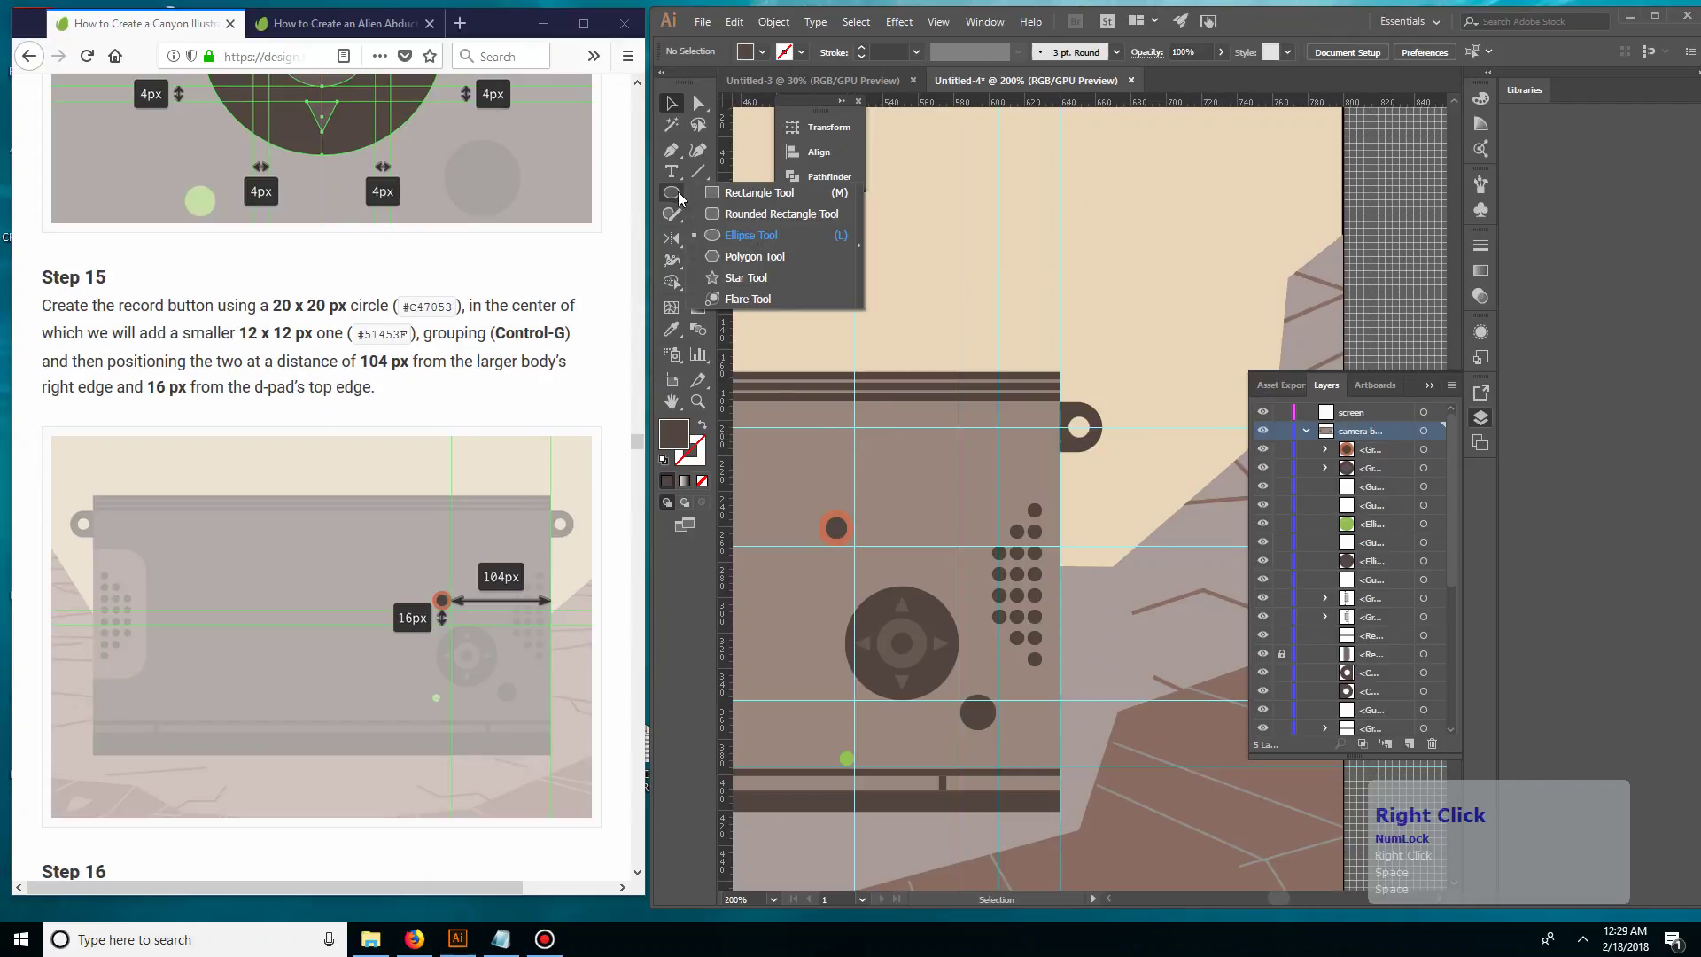
left_click(745, 194)
left_click(918, 461)
type("10")
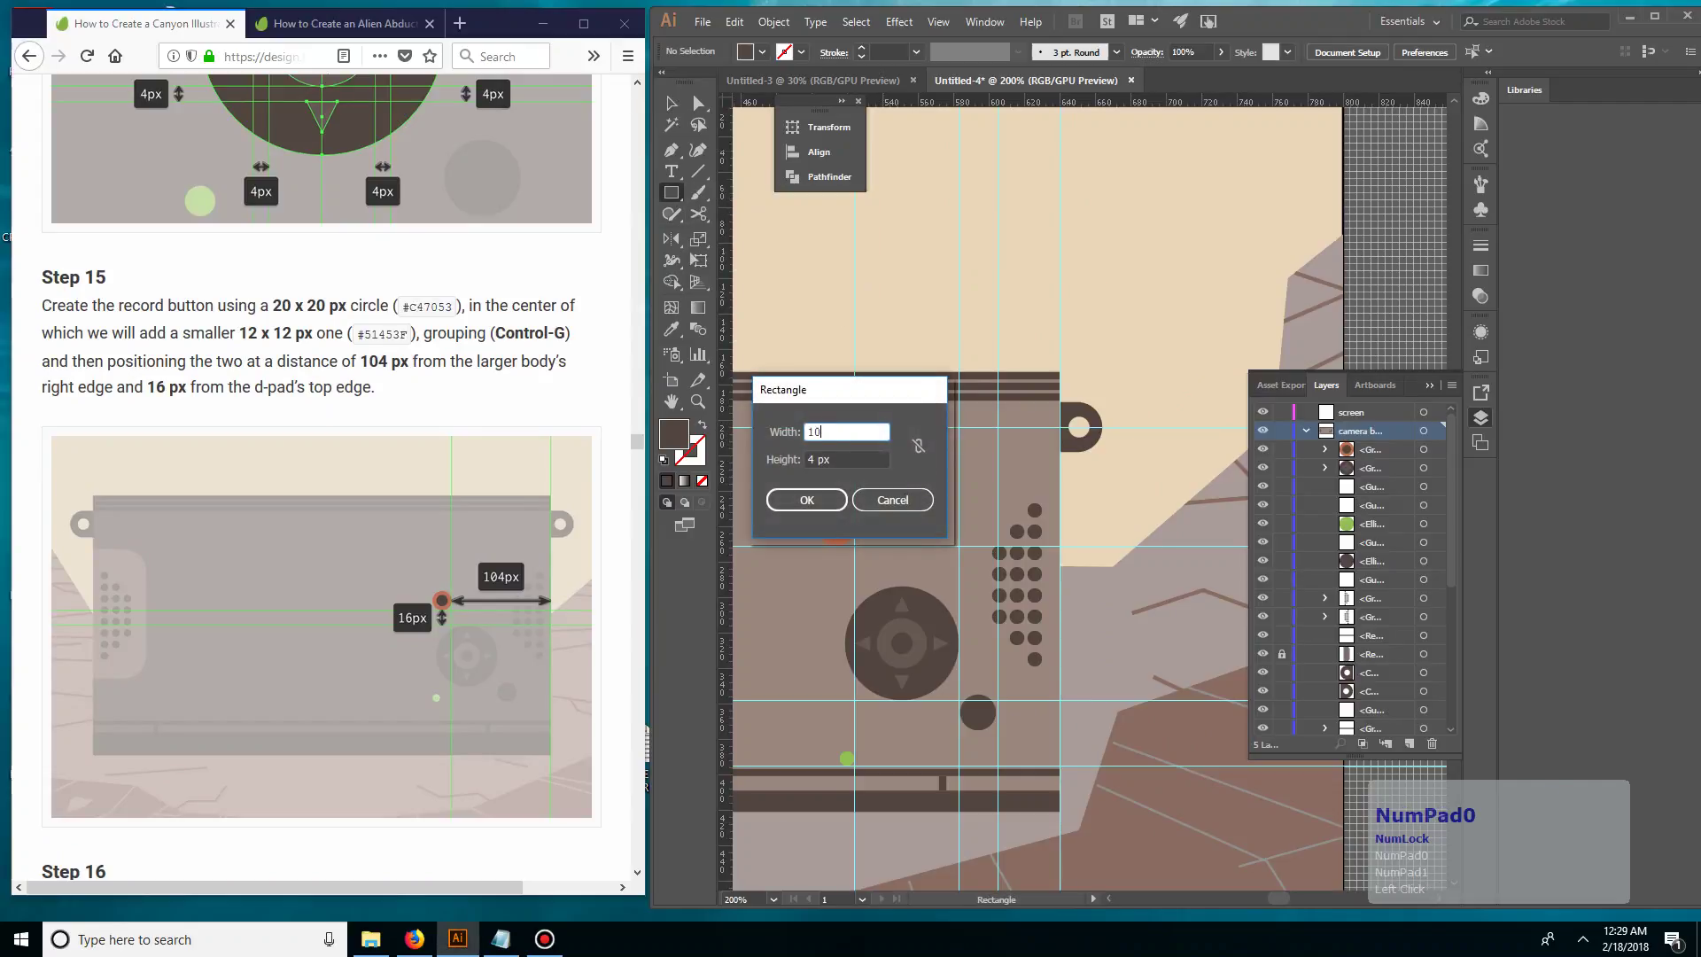
key("Tab")
type("4")
key("Return")
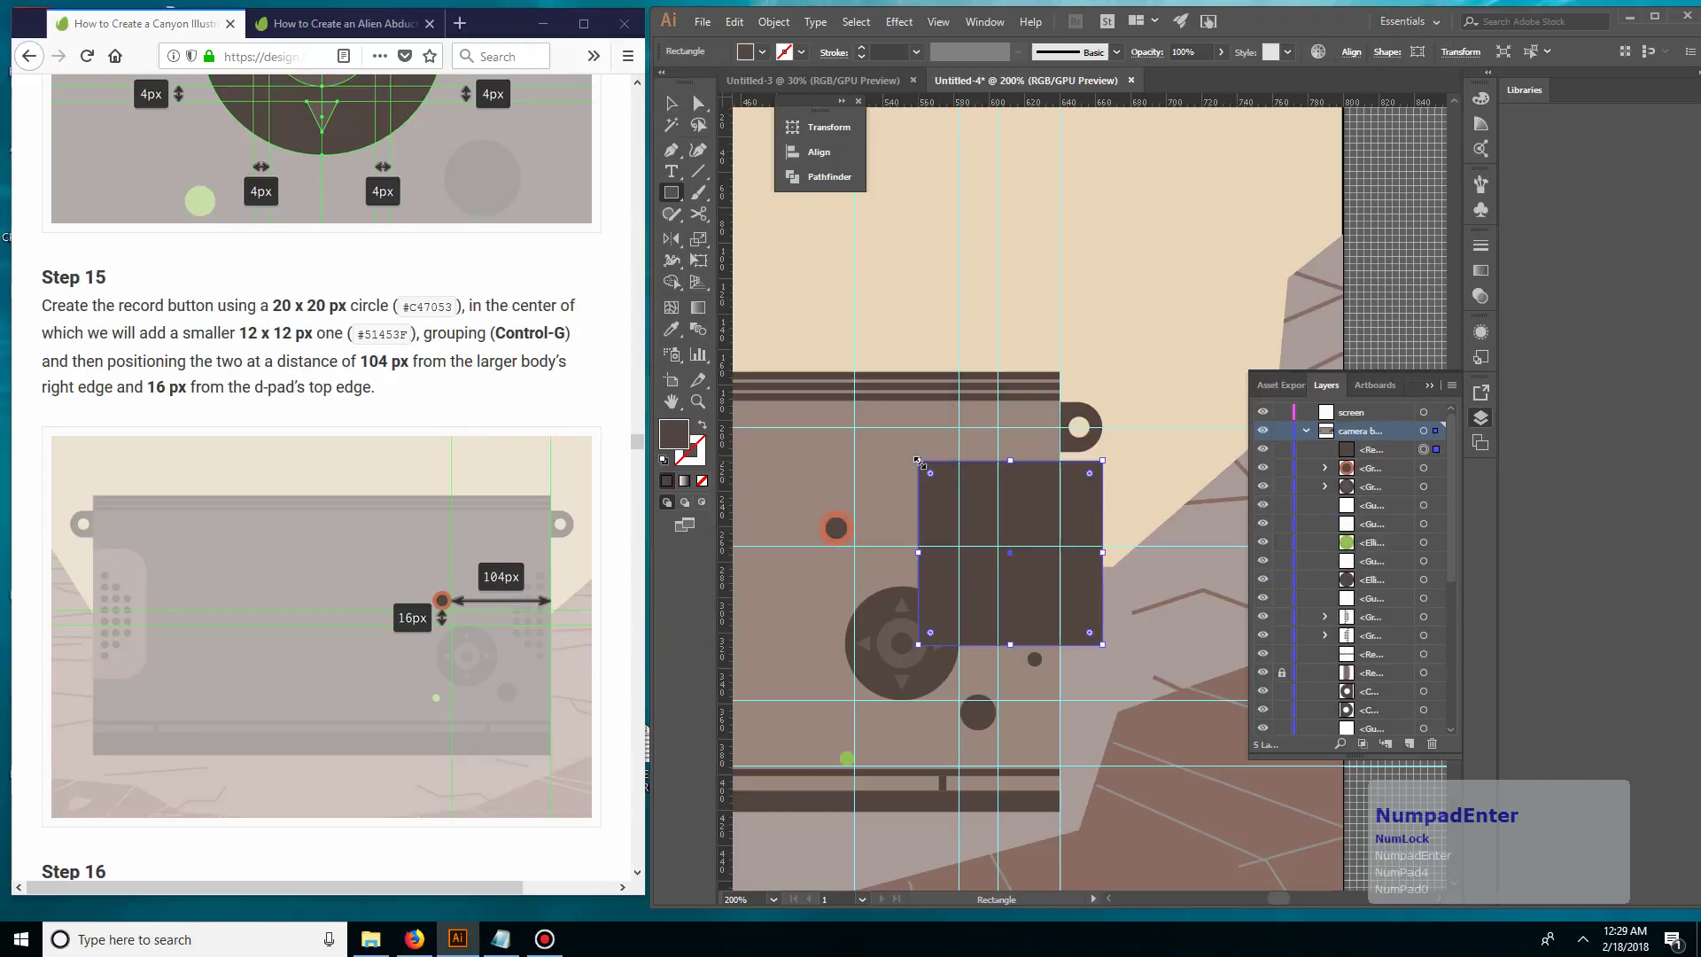
- Move the 104 px spacer square so its right edge lines up with the camera body's right edge
key("v")
left_click(992, 407)
left_click_drag(1010, 546, 967, 510)
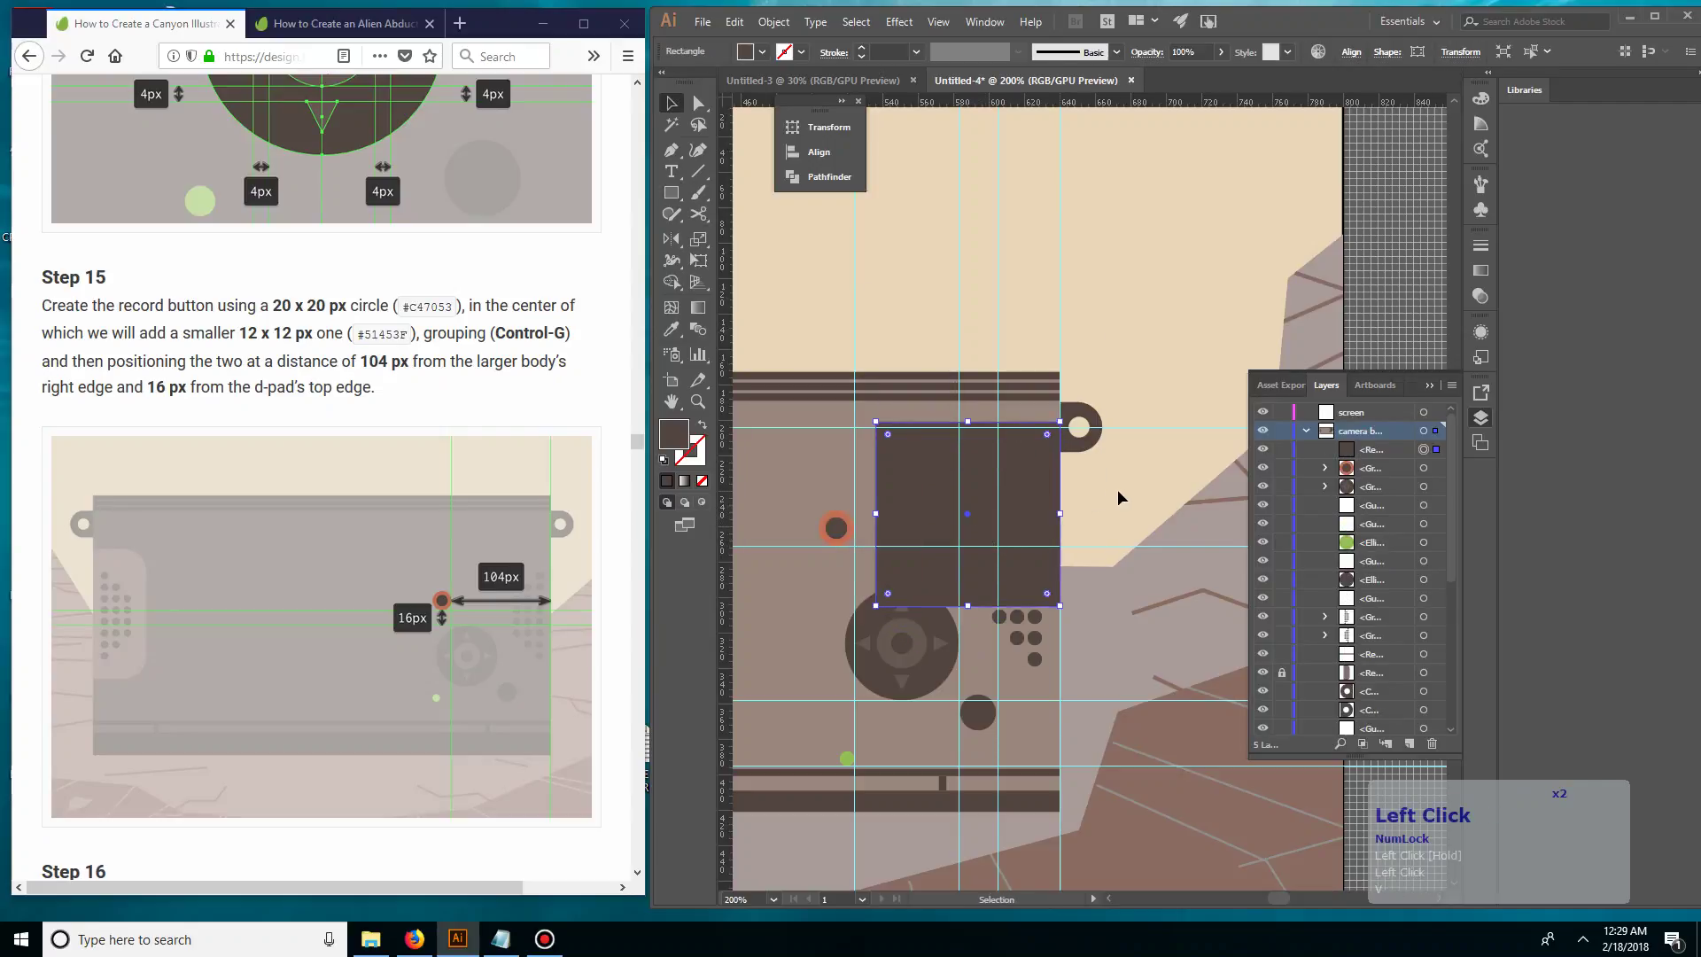
left_click(1119, 489)
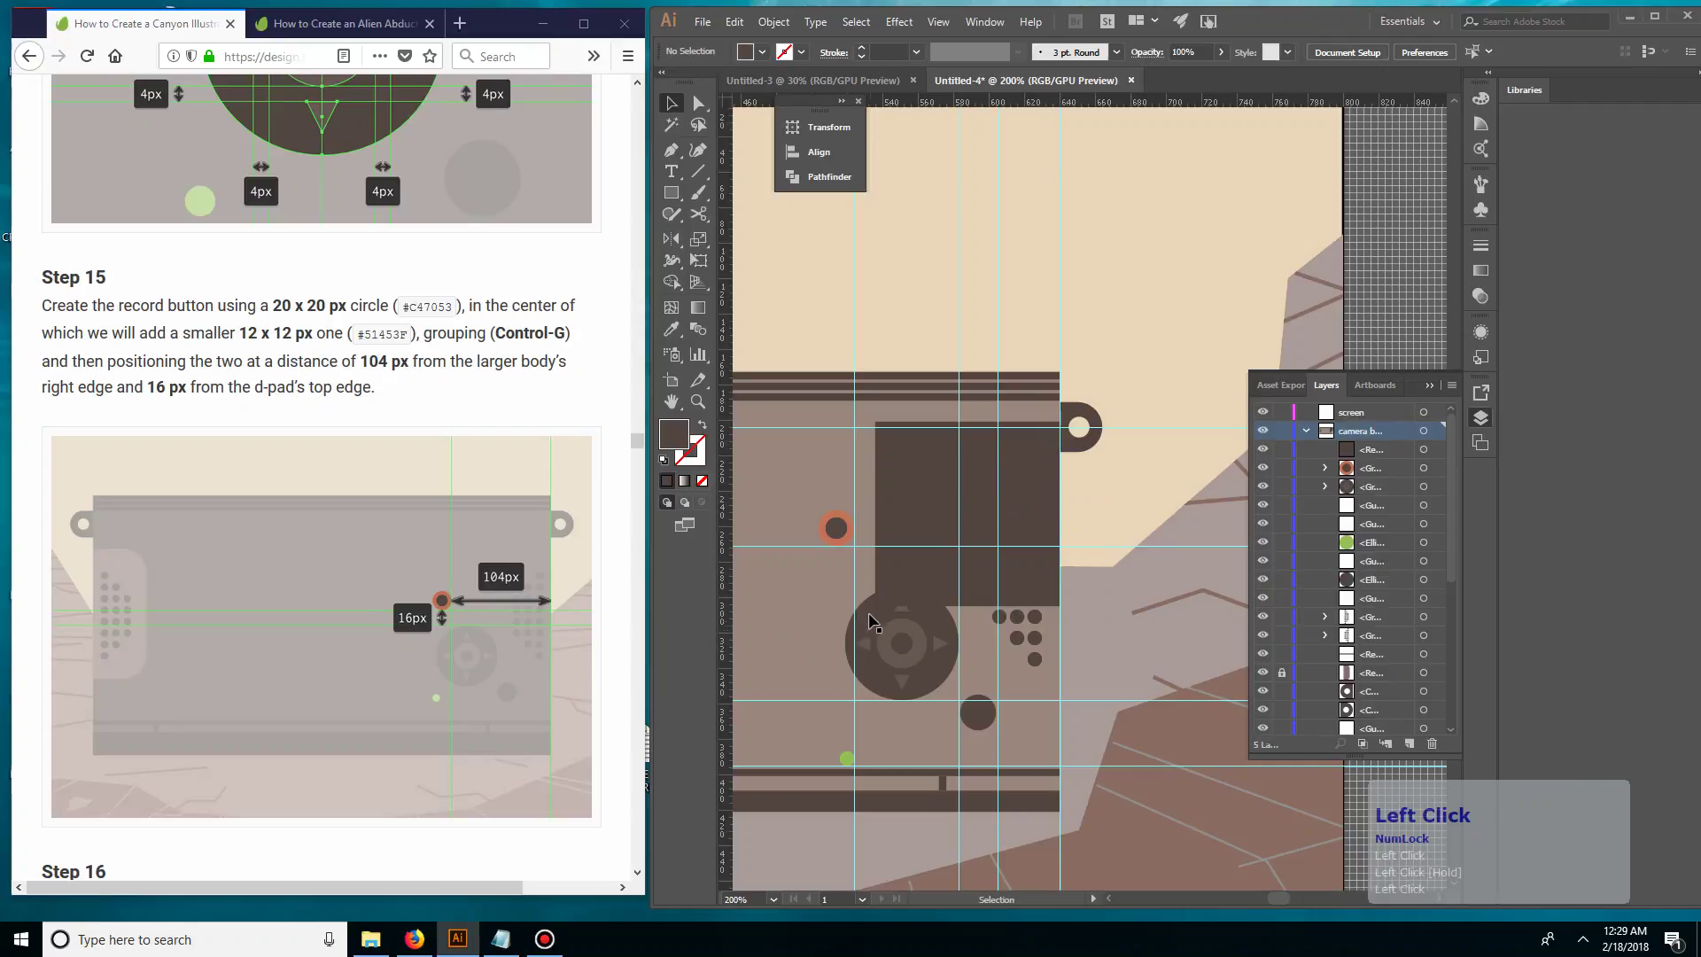
- Move the record button horizontally against the left edge of the spacer square and delete the spacer
left_click_drag(860, 602, 878, 592)
left_click_drag(844, 533, 864, 534)
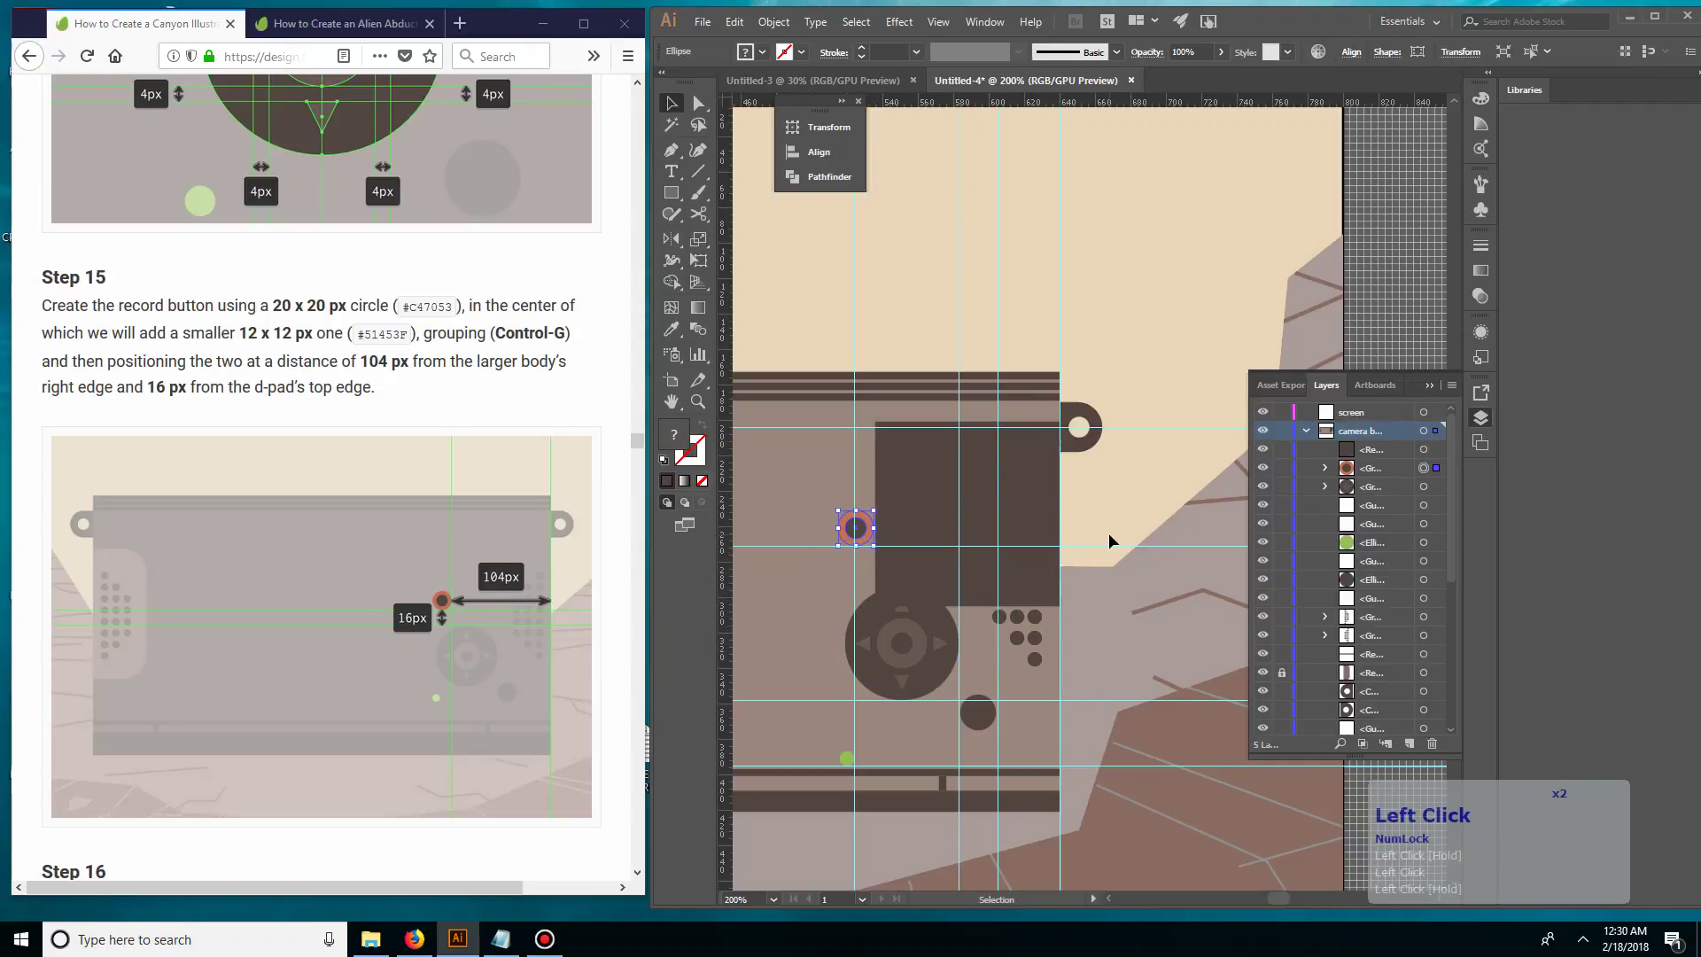
left_click(1059, 509)
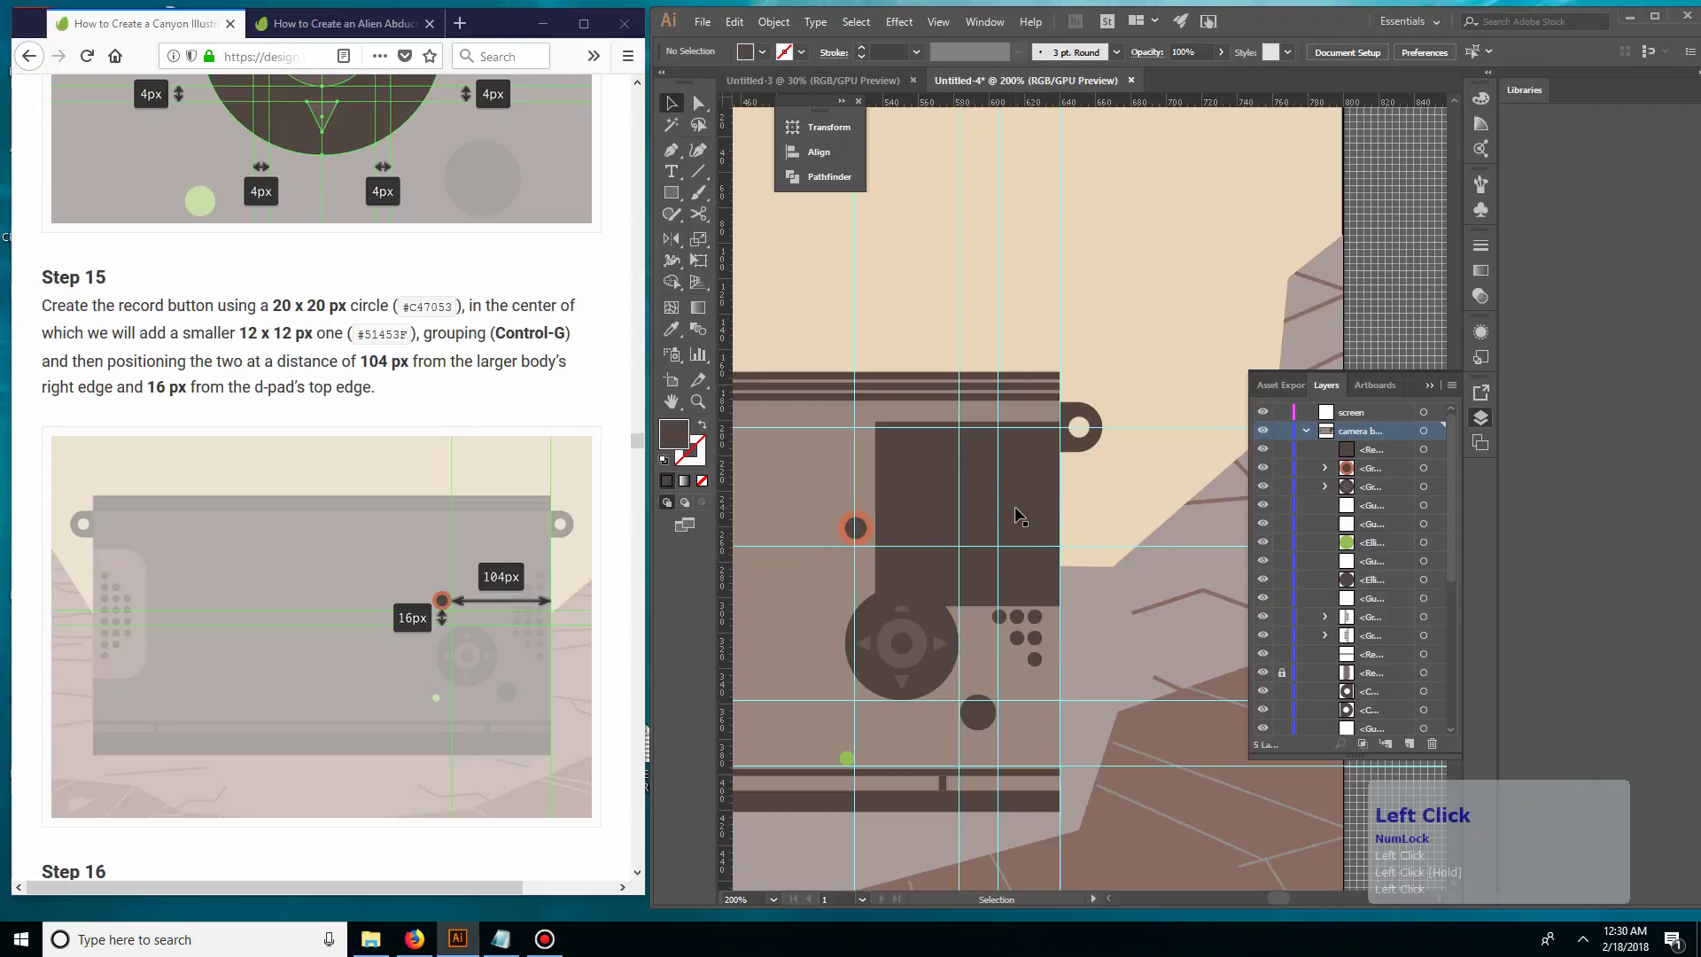
left_click(1018, 512)
key("Delete")
left_click_drag(1018, 512, 1165, 448)
- Switch to the Firefox tutorial and examine the Step 16 and Step 17 instructions for the circular buttons and the scroll wheel
left_click(436, 427)
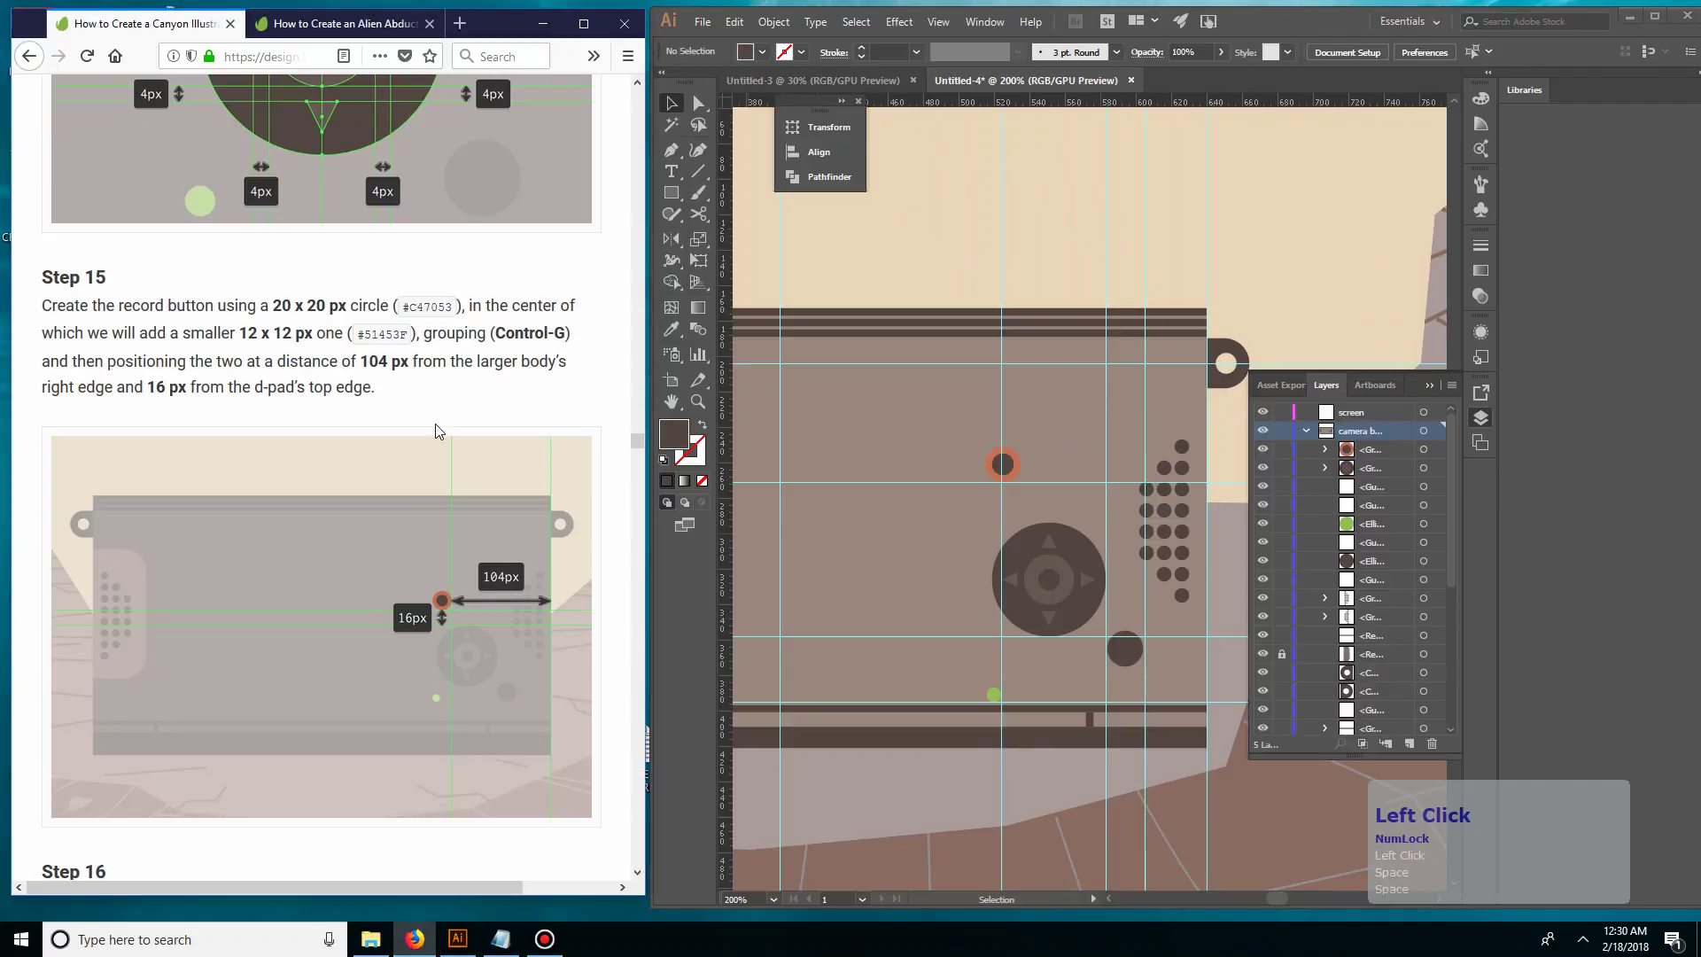
scroll(465, 444, "down", 6)
scroll(469, 445, "down", 2)
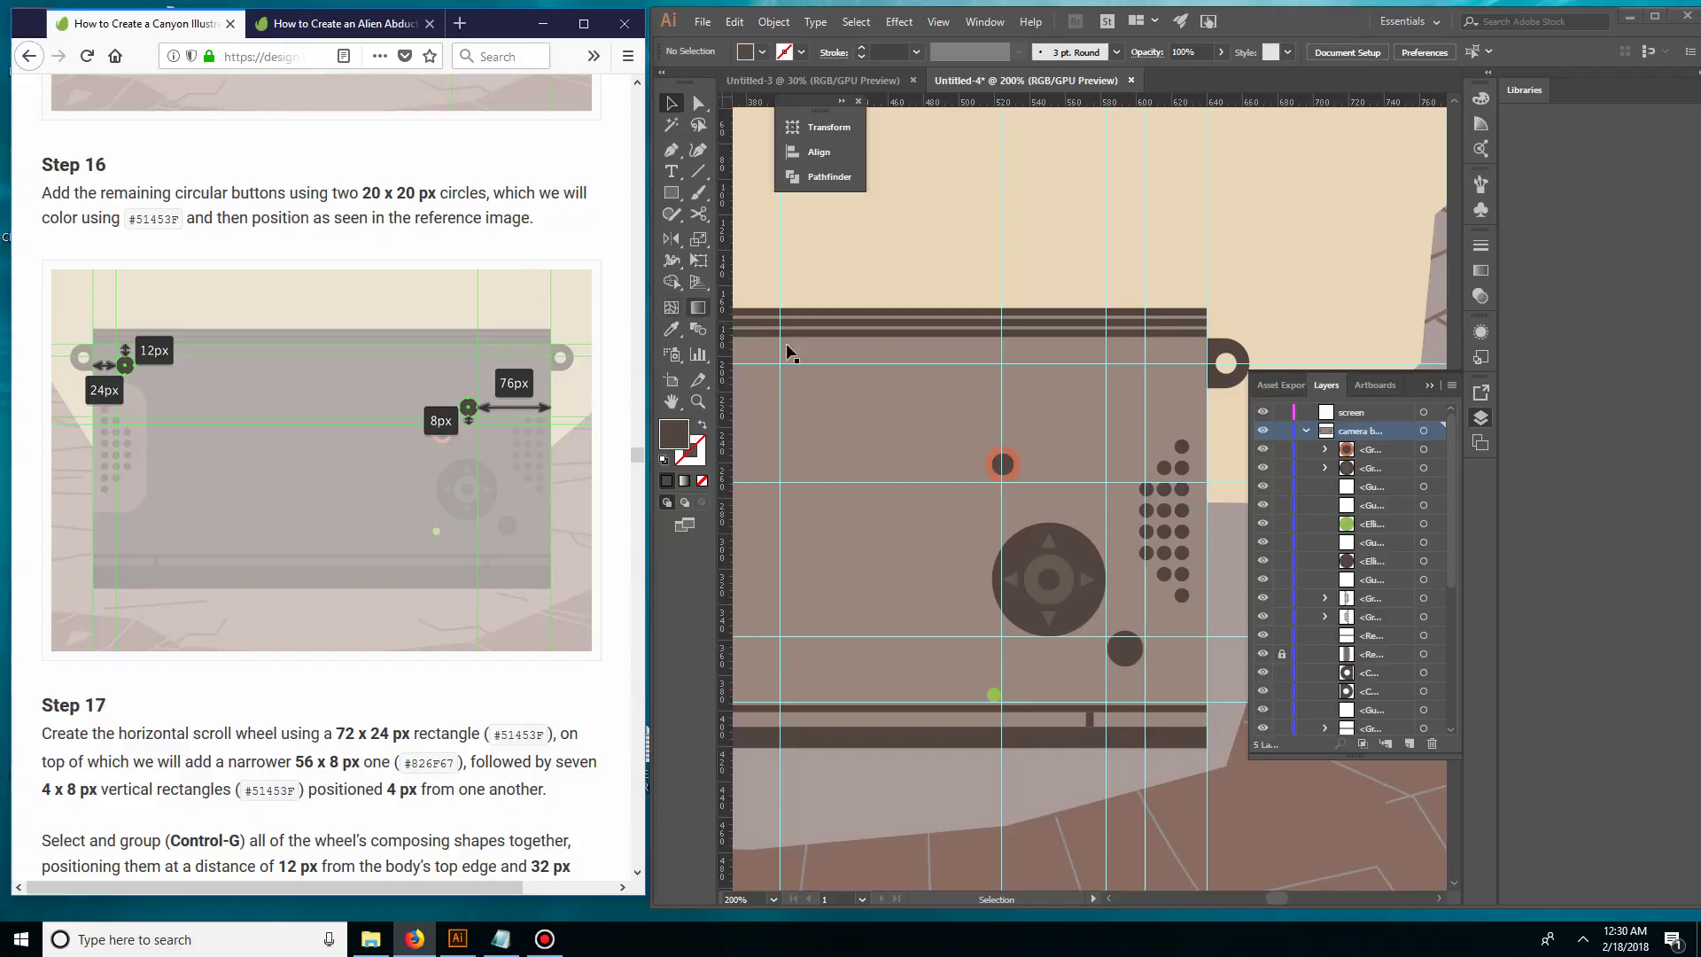
key("space")
left_click(1095, 460)
scroll(580, 409, "up", 5)
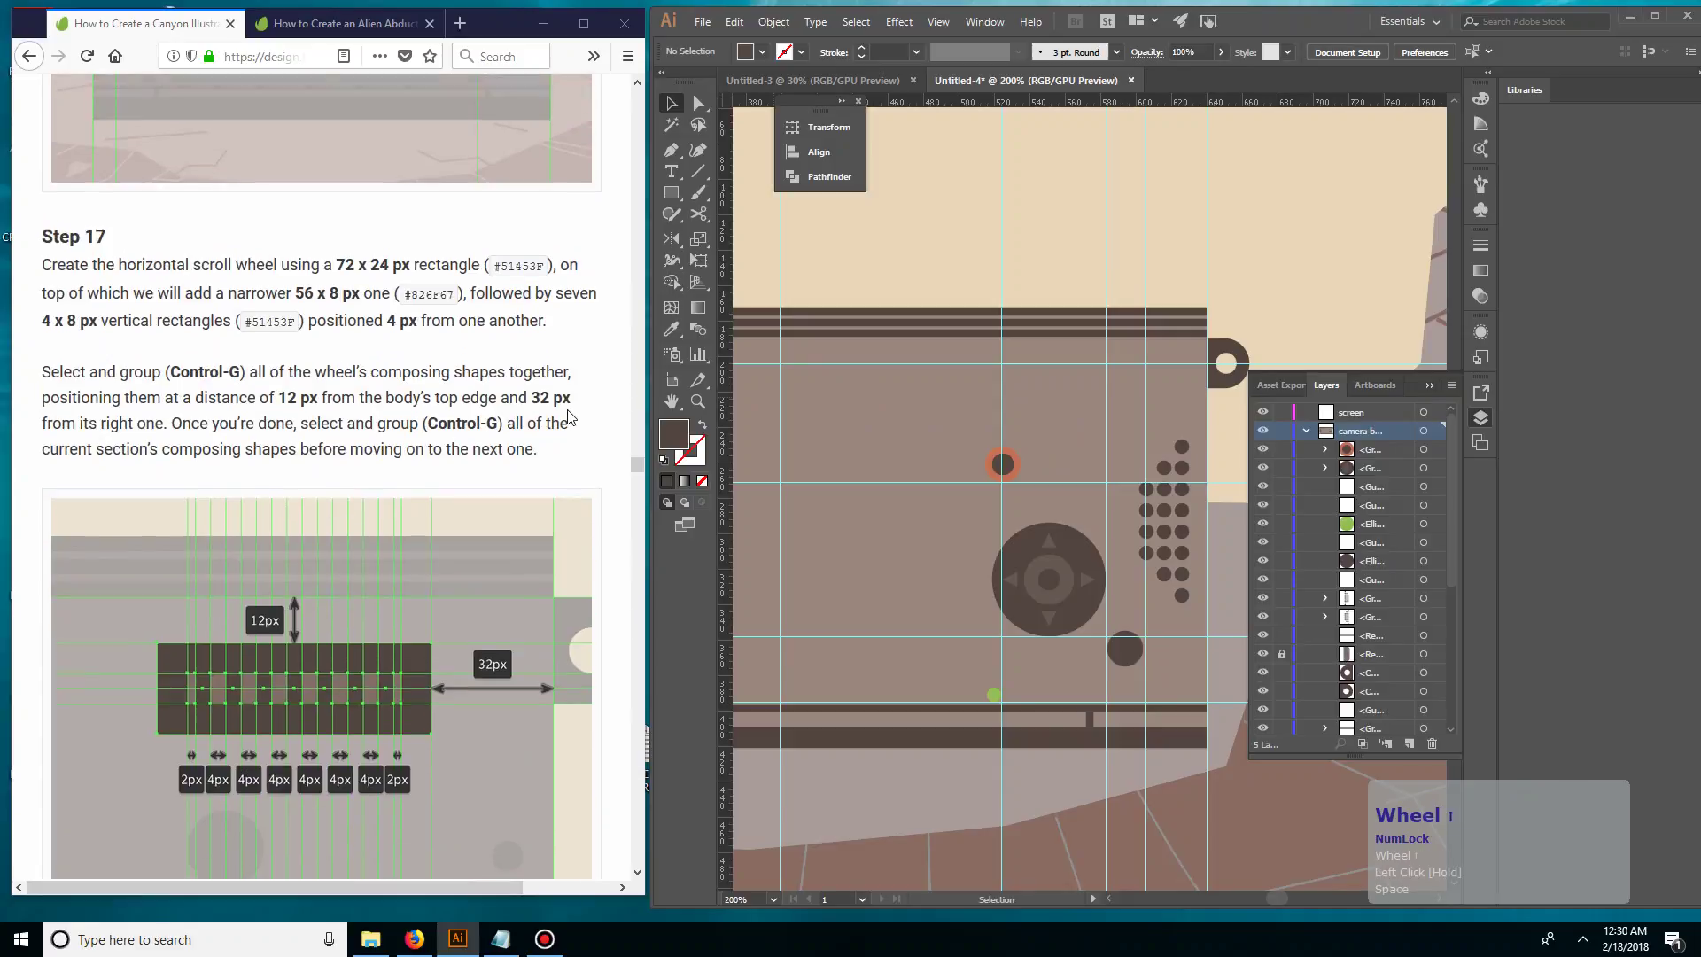
scroll(549, 446, "up", 4)
- Draw a 76 x 76 px rectangle over the camera body's upper right corner as a spacer for the circular button
left_click(1115, 396)
key("space")
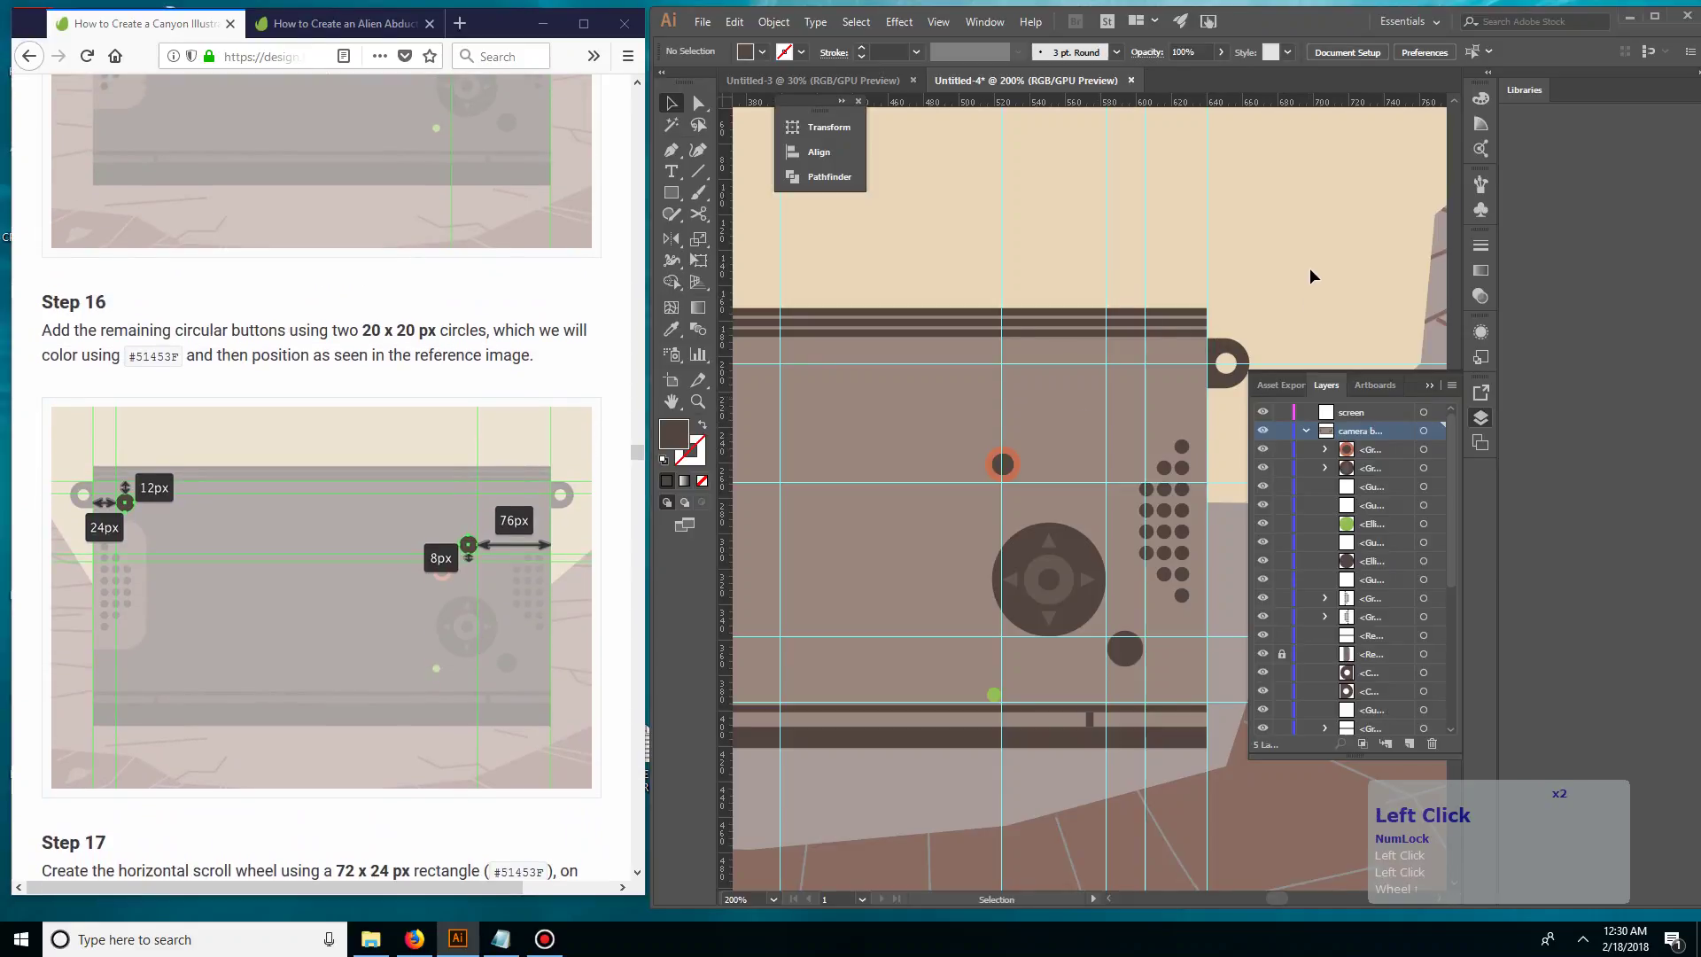
left_click_drag(1310, 268, 1137, 358)
left_click(672, 192)
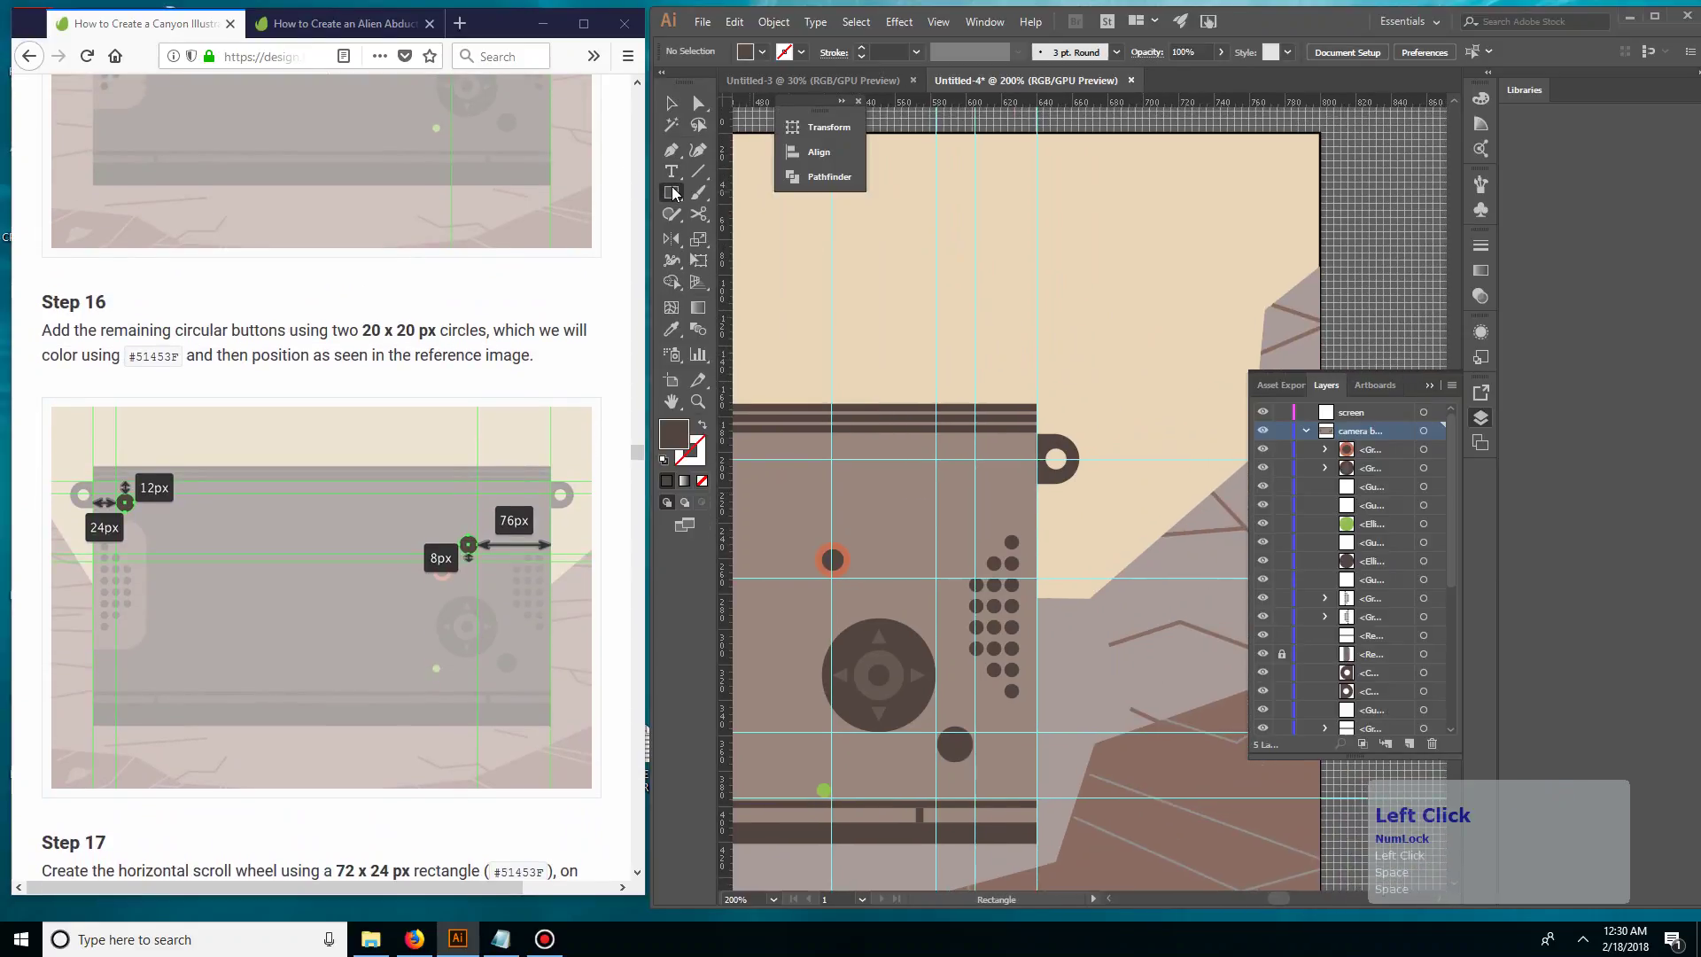
left_click(955, 412)
type("76")
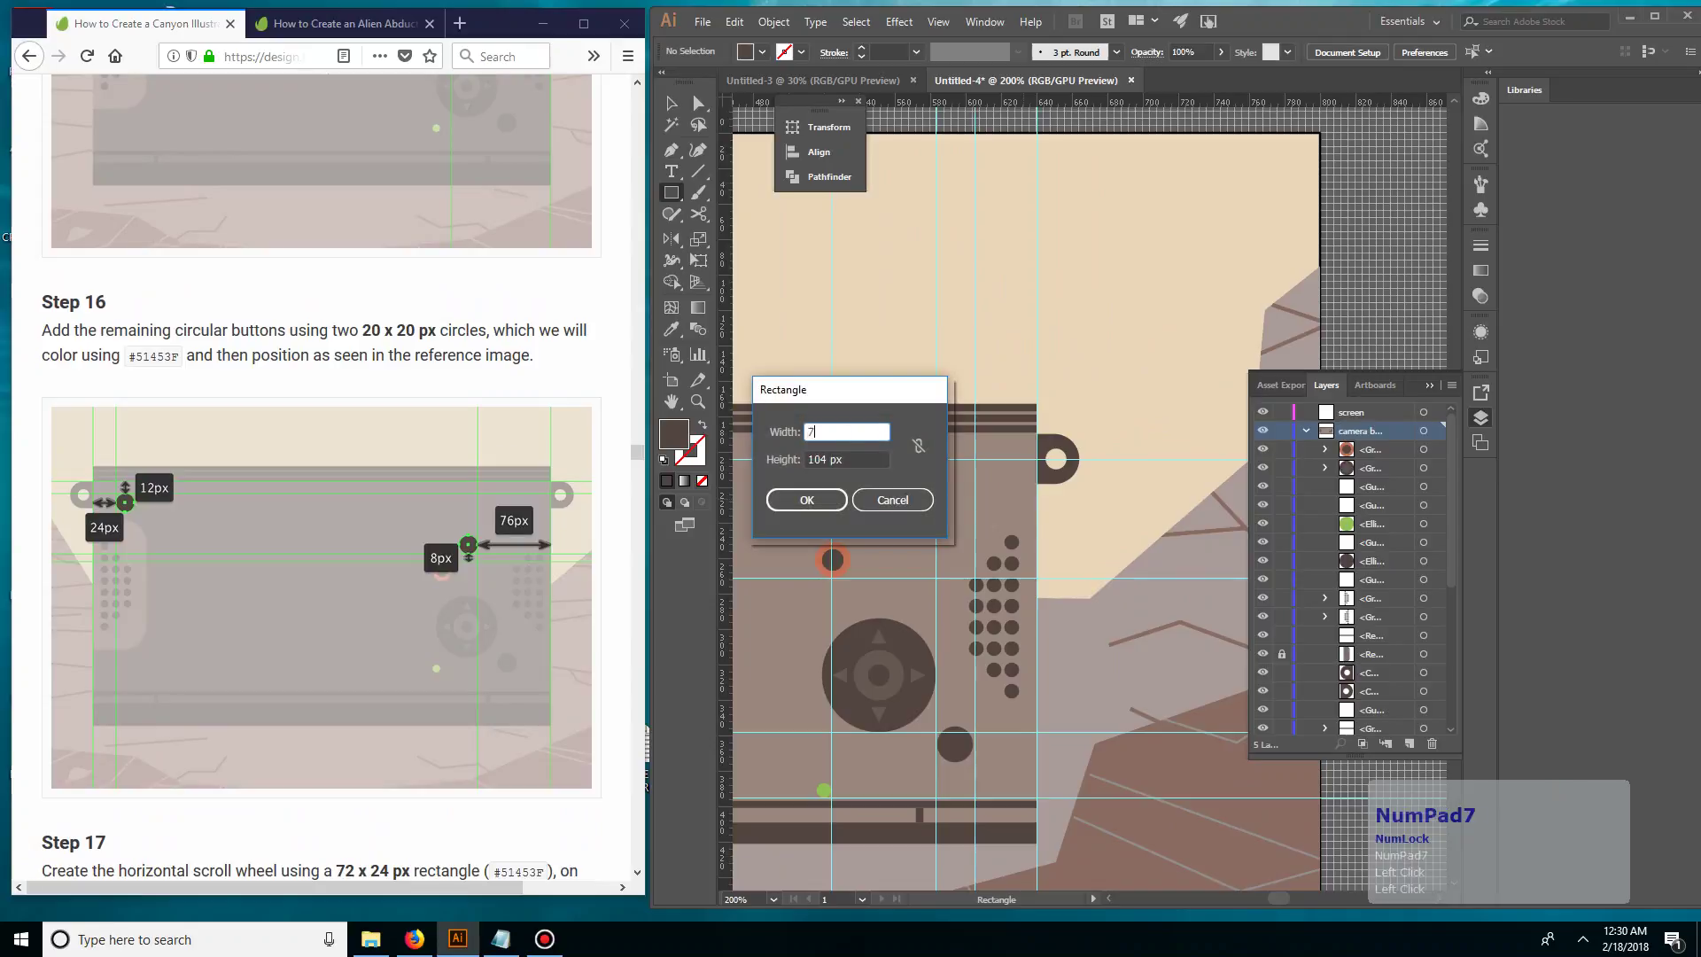
key("Return")
key("v")
left_click(1114, 417)
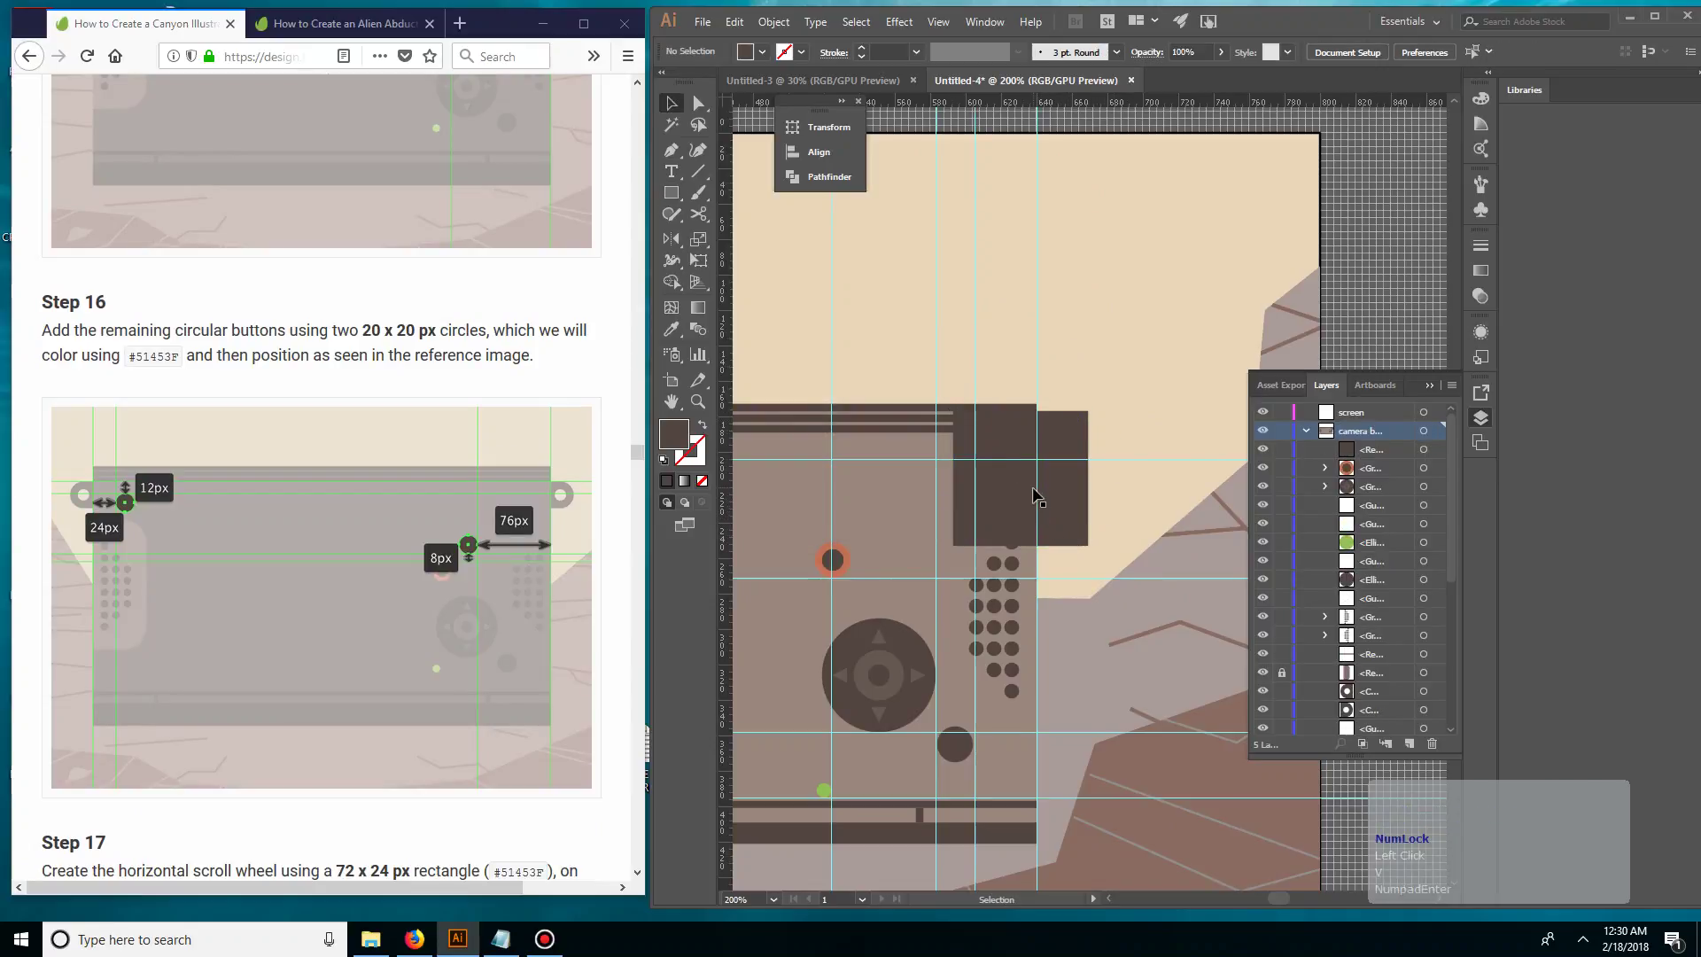
- Move the 76 px spacer so its right edge meets the camera body's right edge and its bottom edge sits on the horizontal guide
key("ctrl+=")
key("ctrl+=")
left_click_drag(1021, 509, 1087, 552)
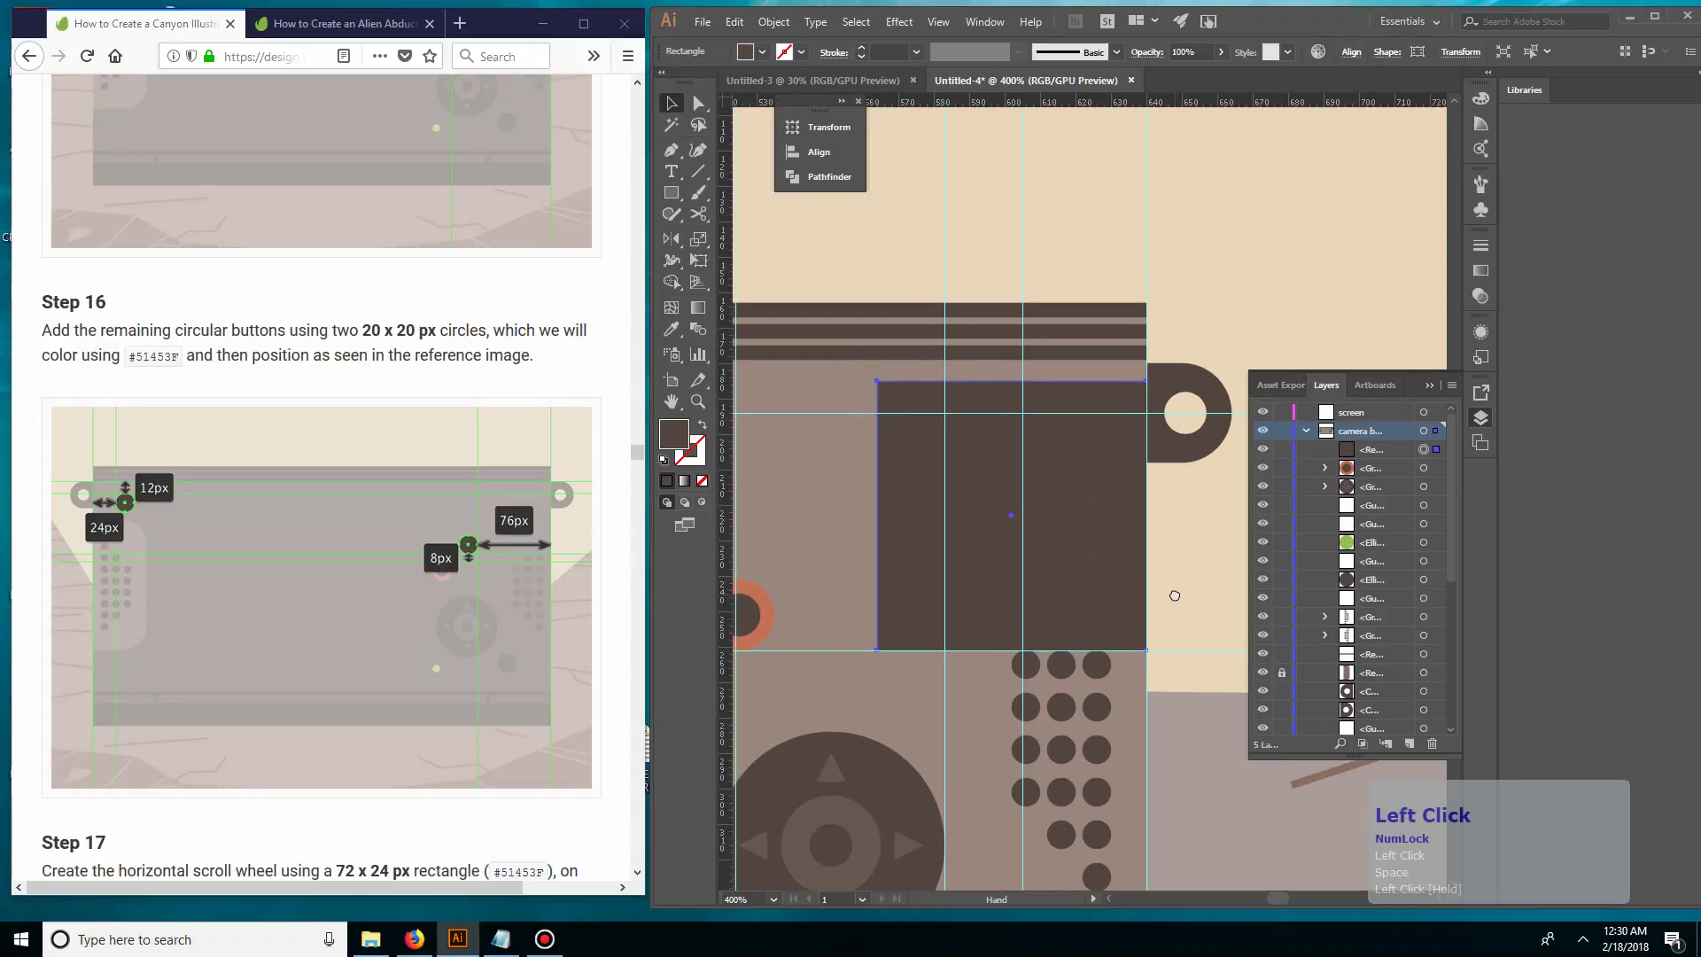
left_click_drag(977, 575, 1106, 586)
key("space")
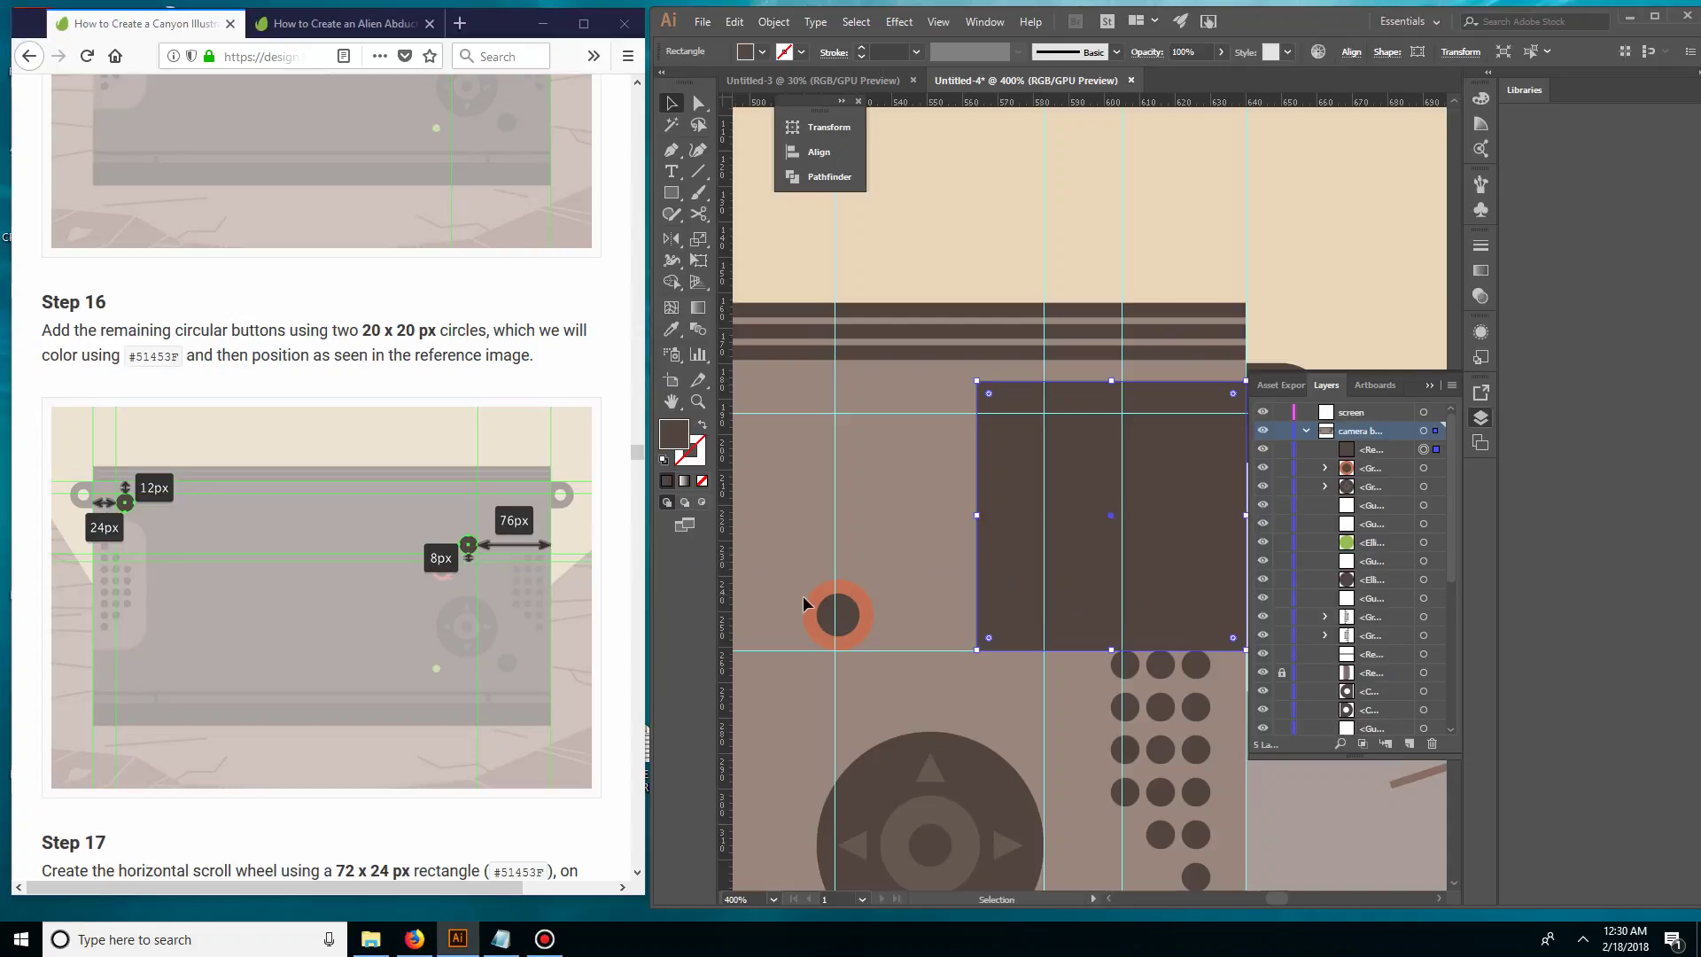
left_click(954, 596)
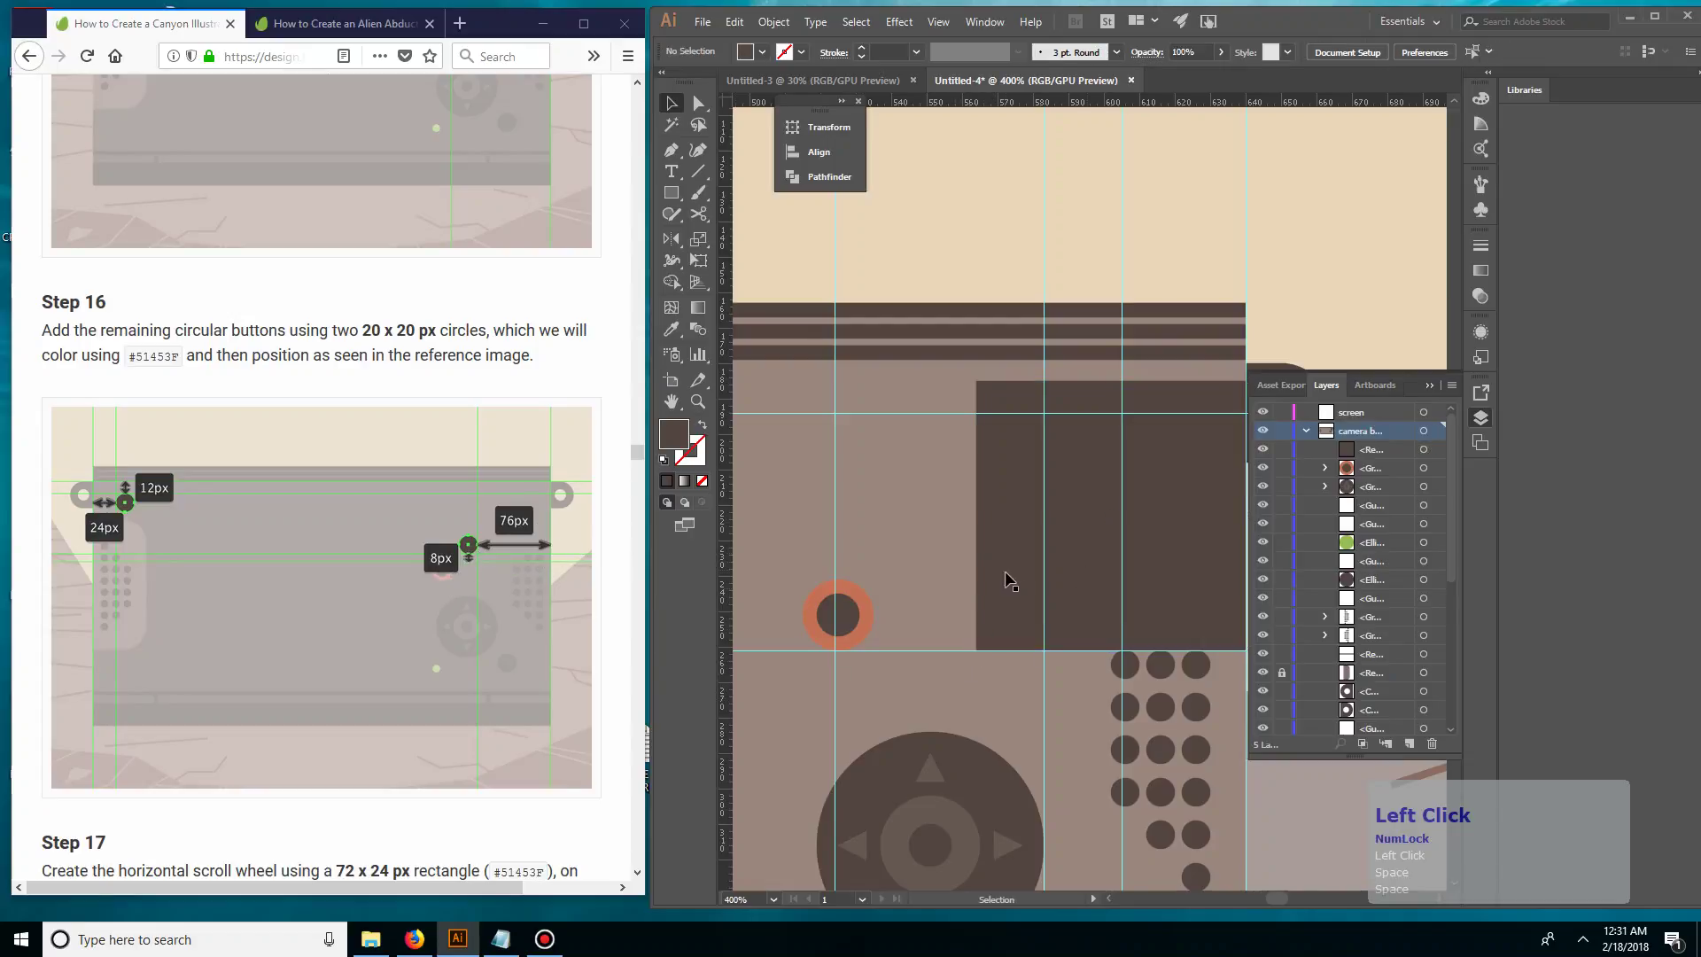
left_click_drag(976, 559, 908, 552)
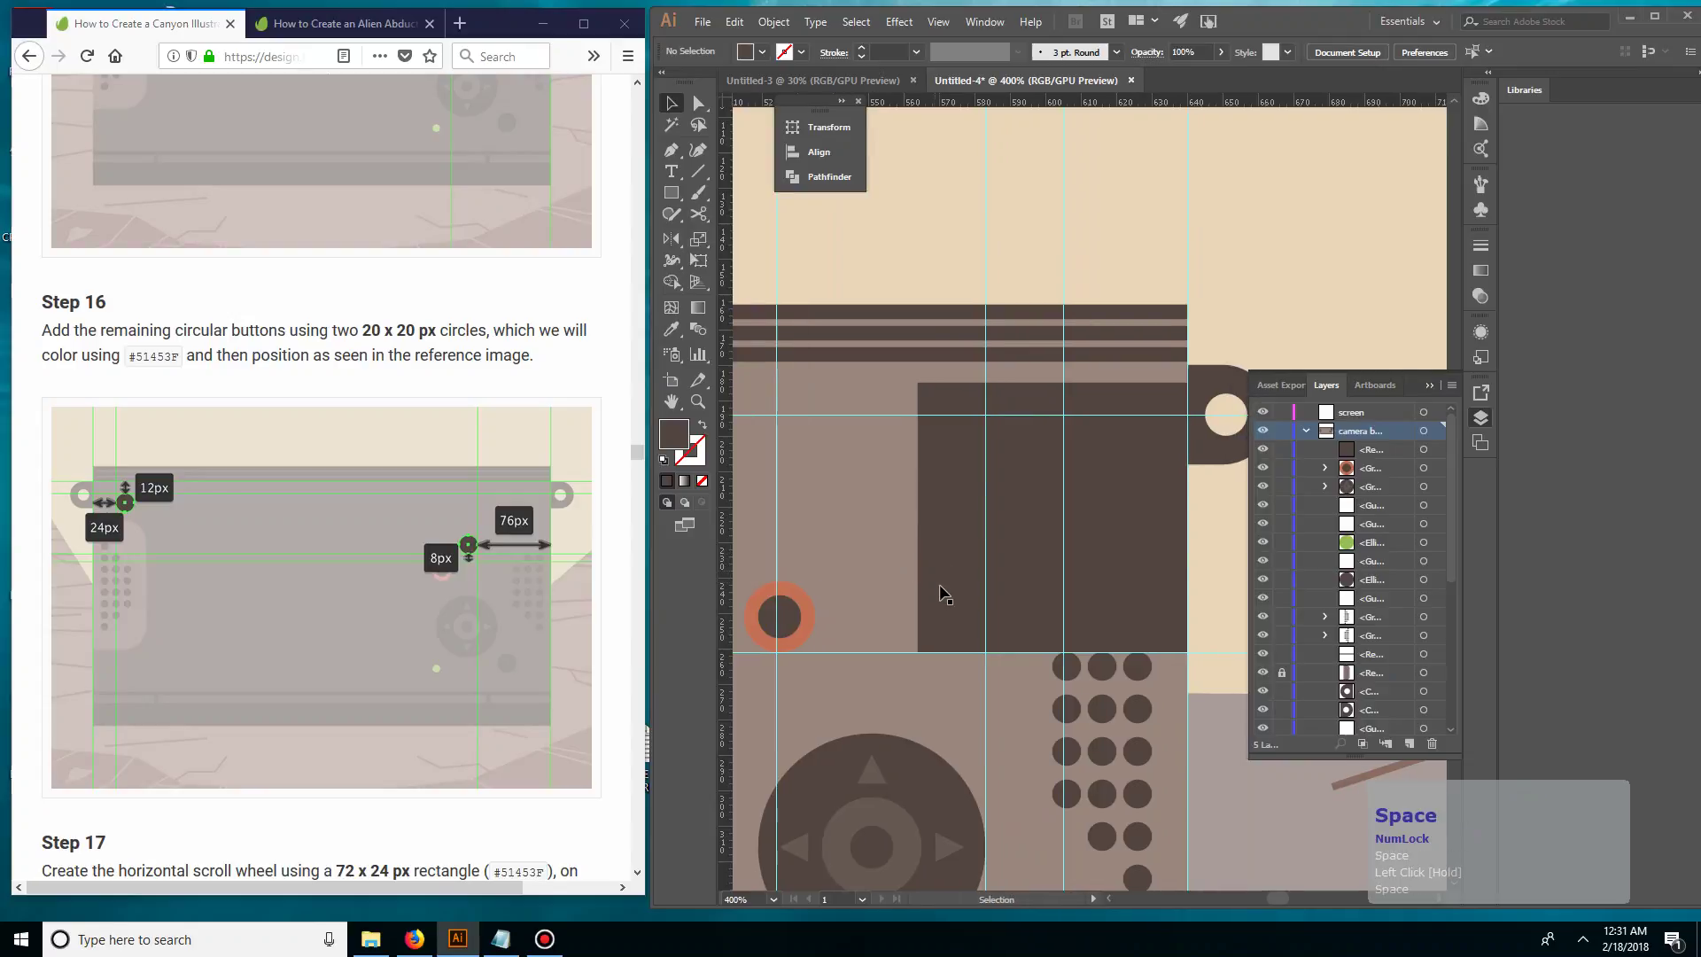
left_click(884, 595)
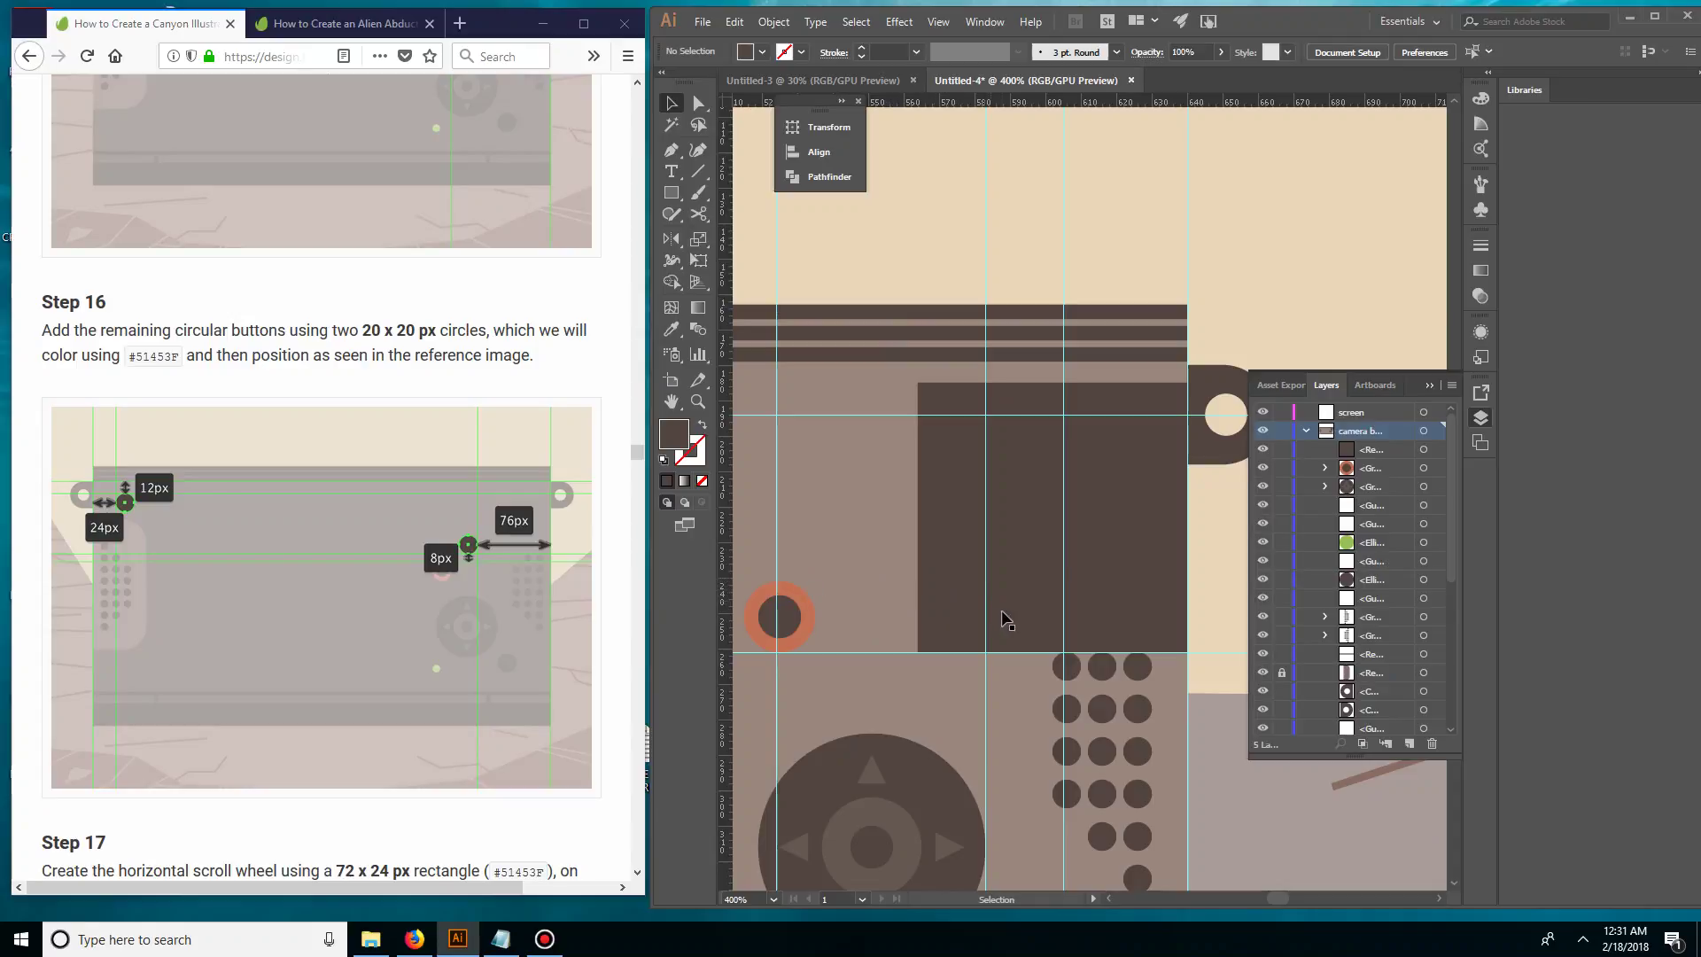
- Raise the spacer's bottom edge to shorten it, and place guides along its bottom and left edges
left_click(1122, 639)
left_click_drag(1054, 651, 1055, 610)
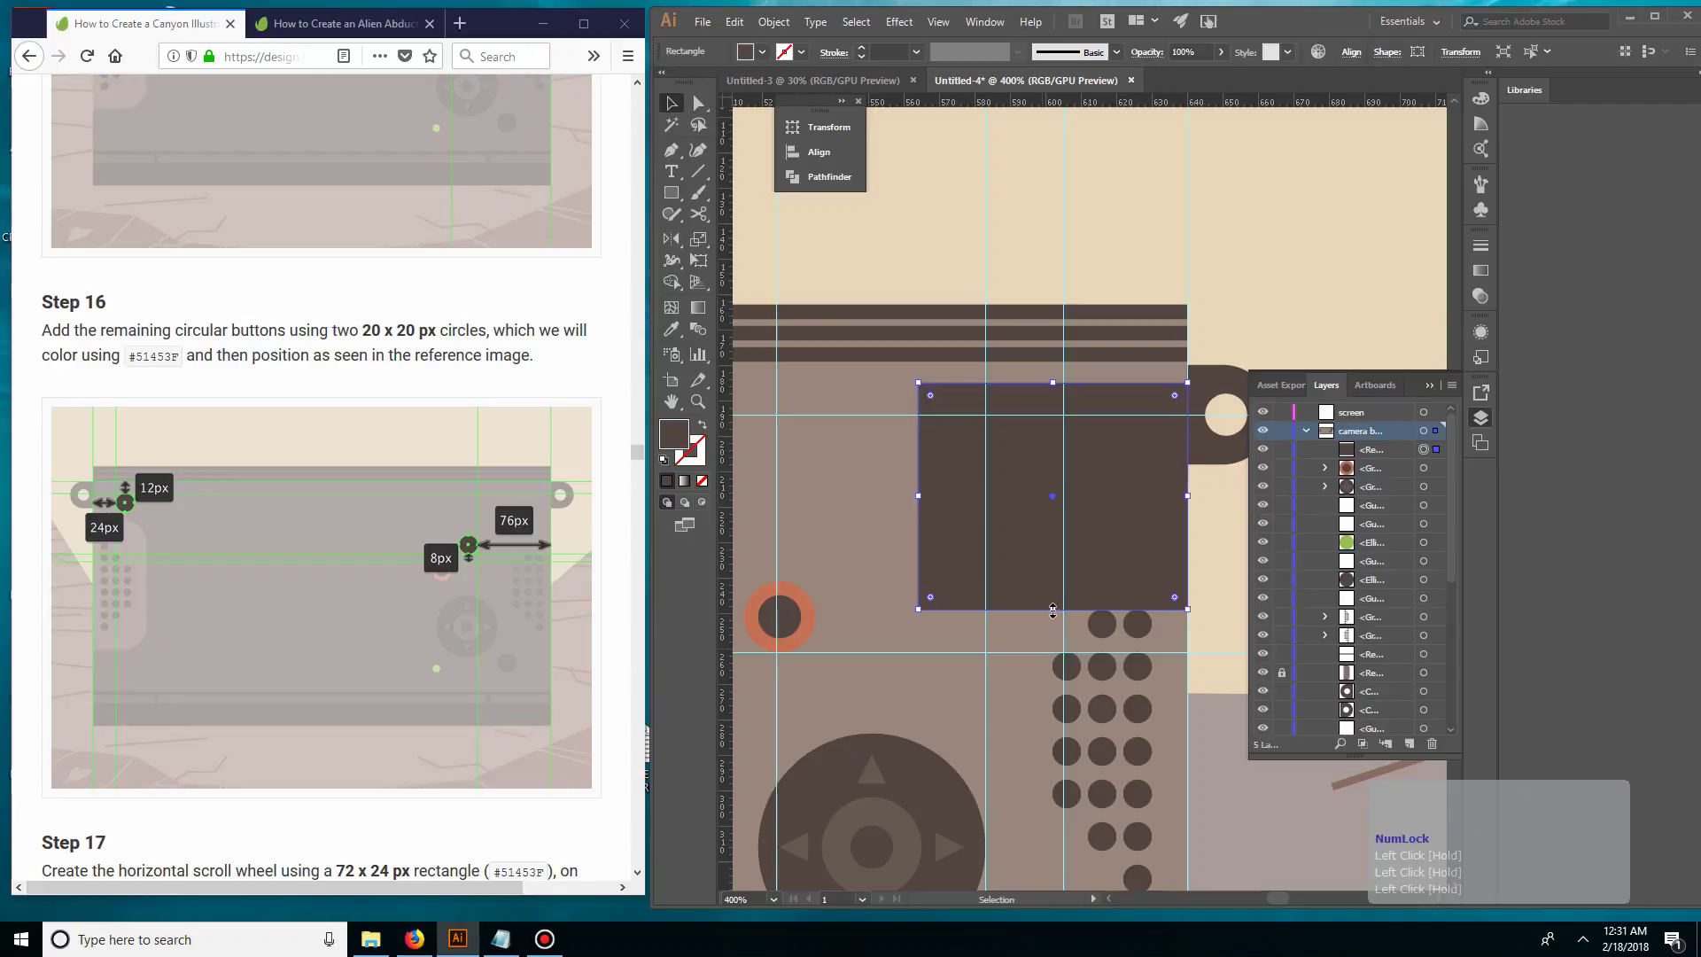
left_click(858, 592)
left_click_drag(858, 585, 907, 588)
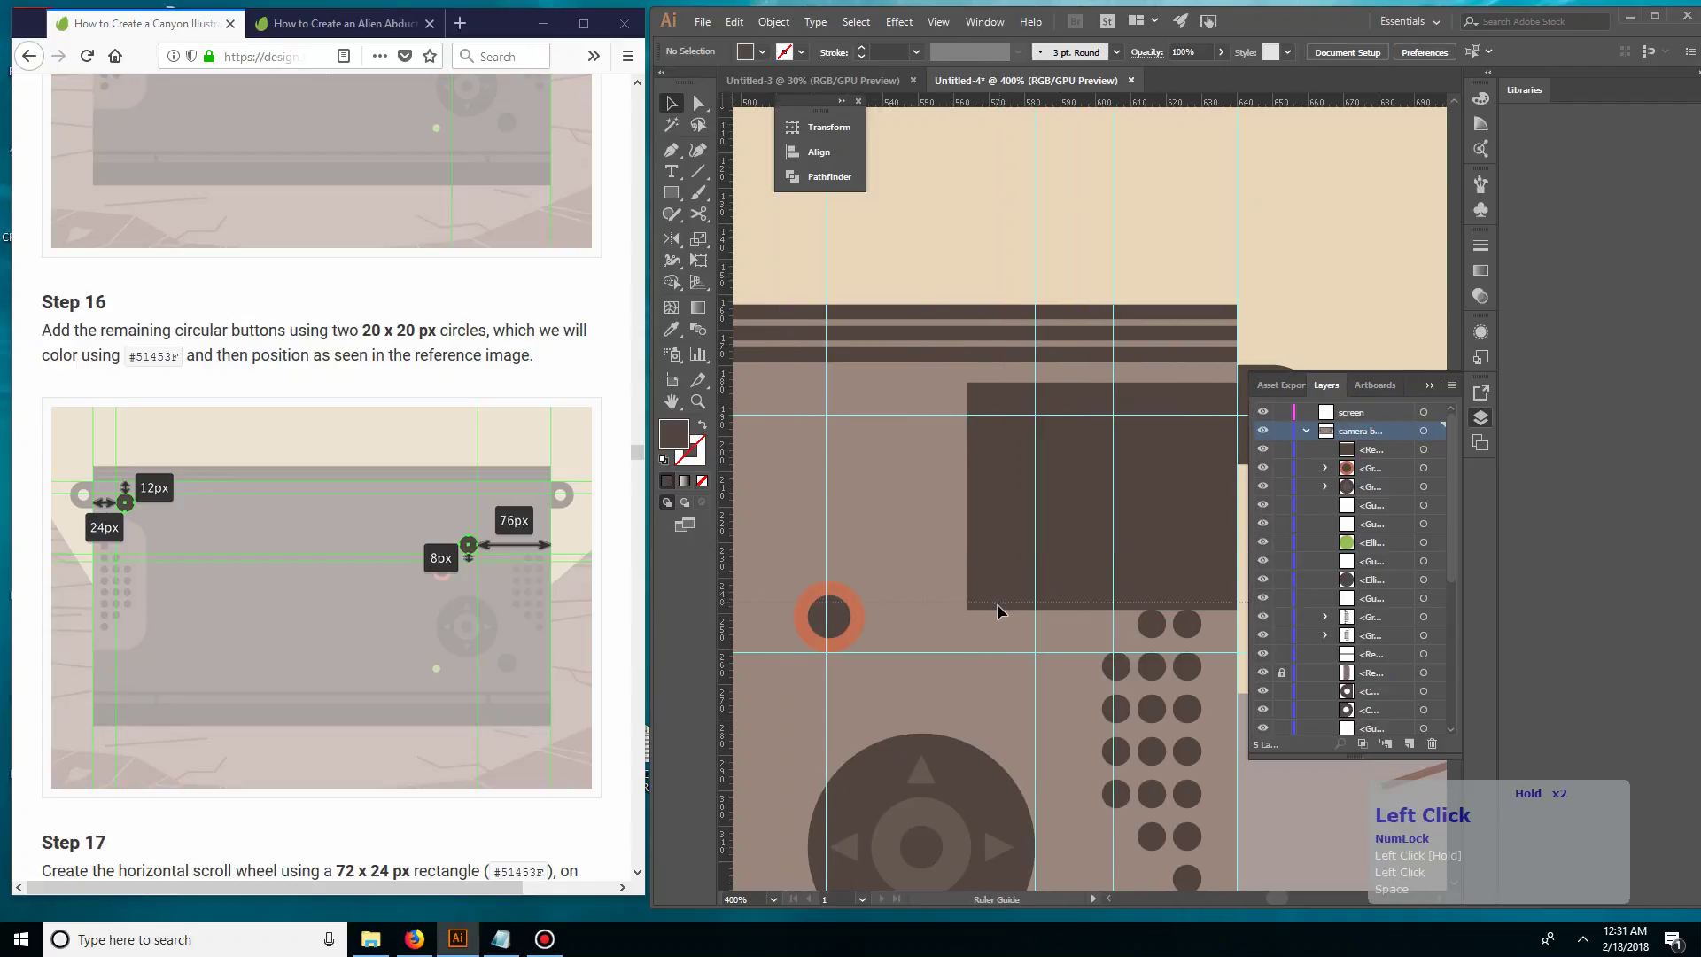
left_click_drag(991, 609, 992, 612)
left_click_drag(726, 520, 967, 532)
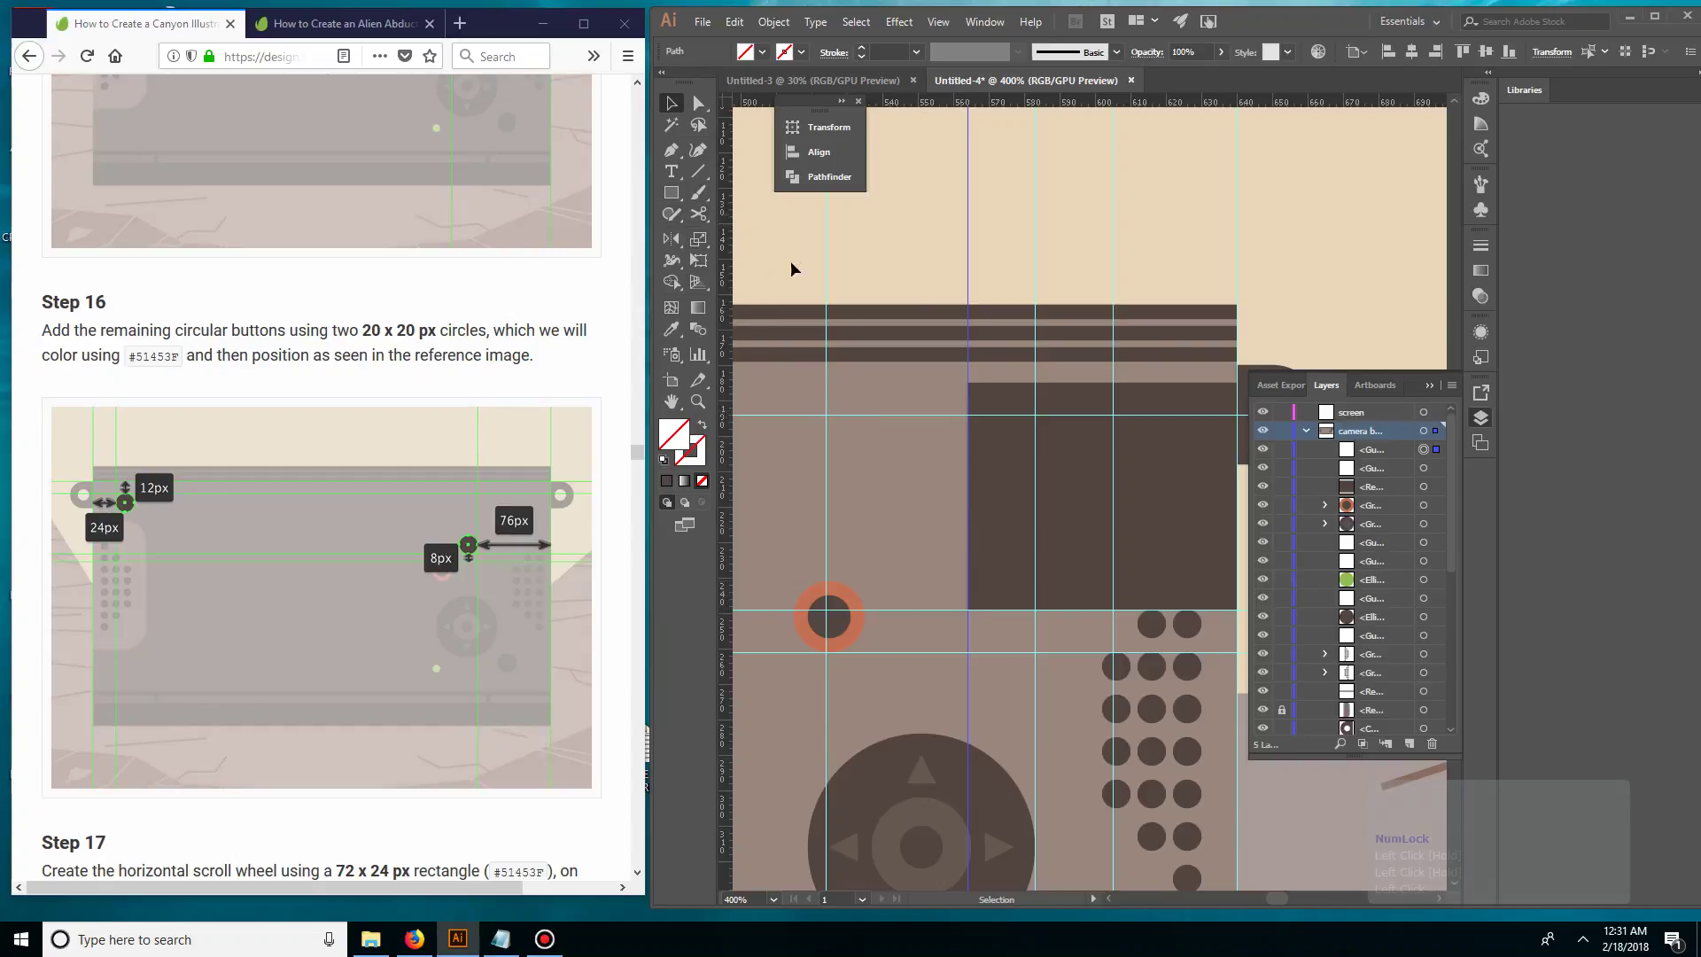
- Draw a 20 x 20 px circle beside the spacer's left edge and fill it with the record button's dark brown centre color
key("l")
left_click(889, 522)
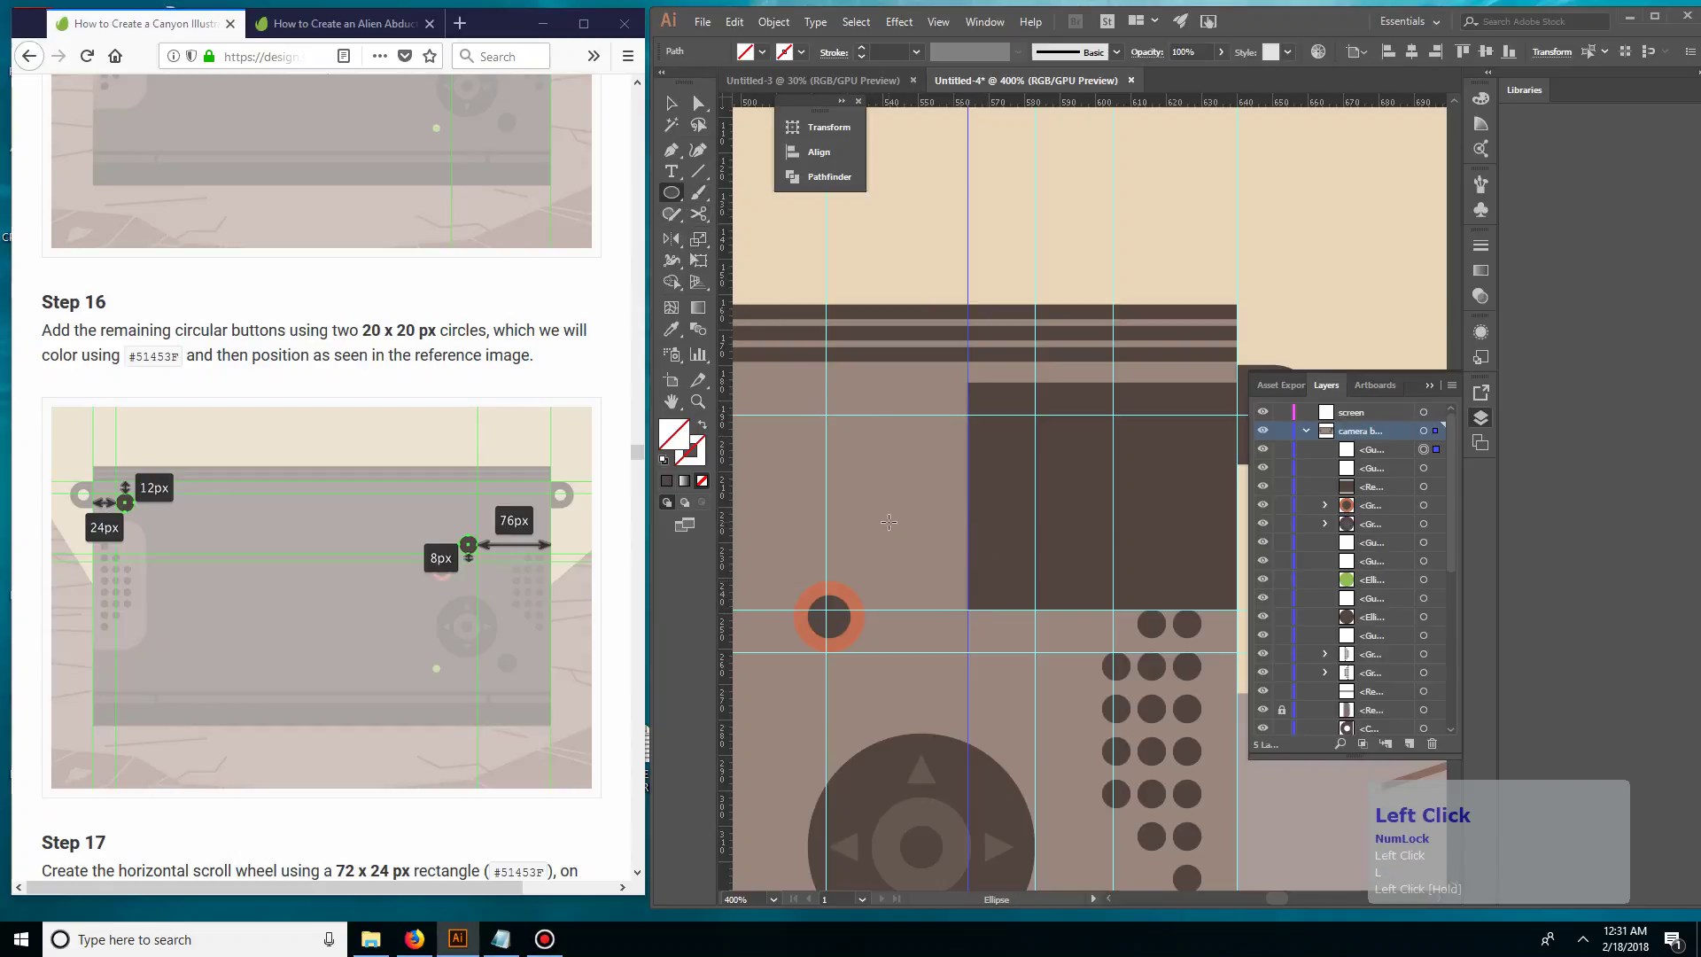
key("KP_Enter")
key("Num_Lock")
key("KP_Enter")
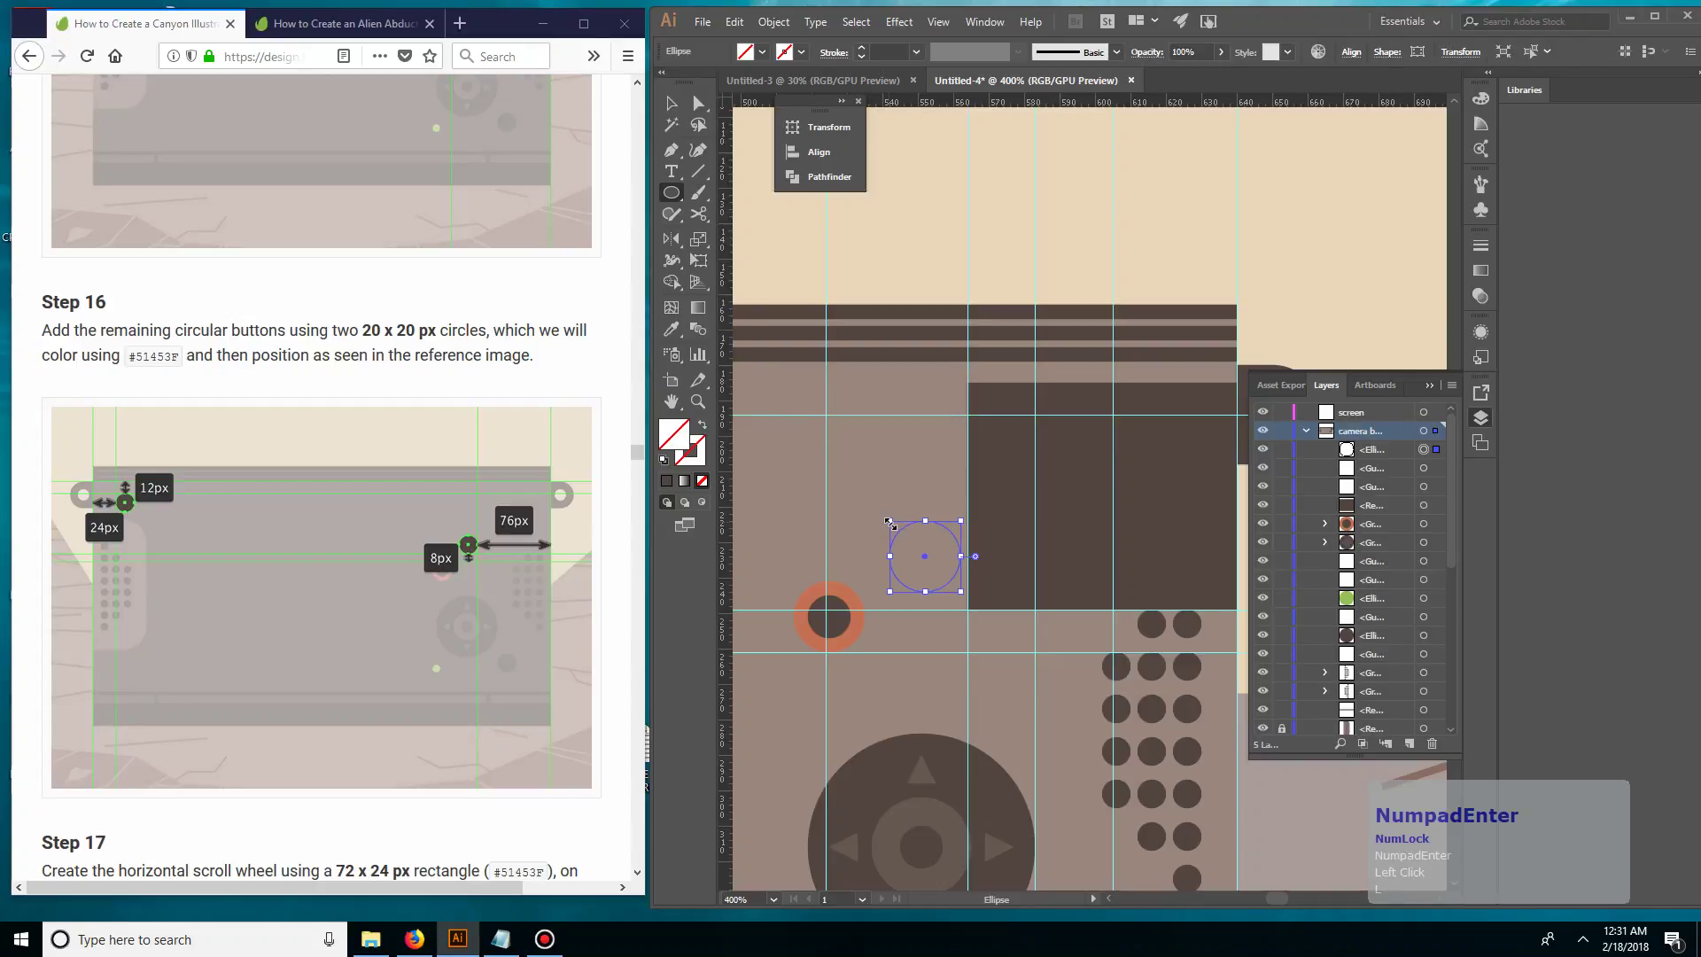
key("i")
left_click(830, 620)
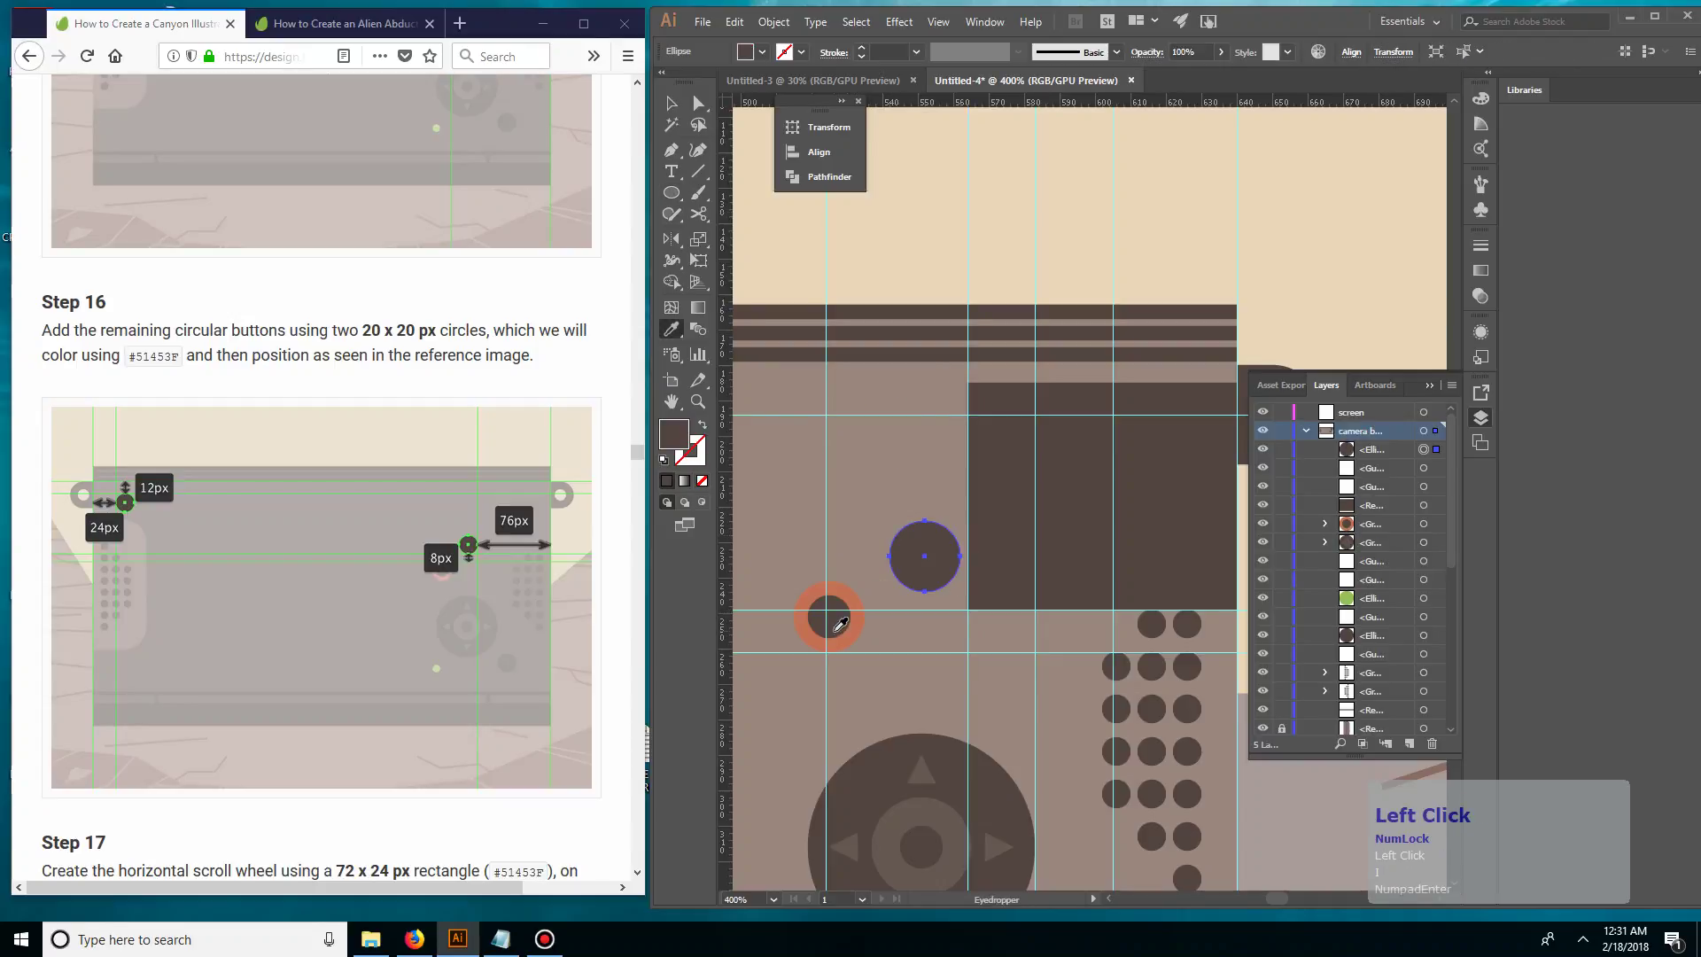
- Move the circle against the vertical guide at the spacer's left edge, just above the horizontal guide, and delete the spacer
key("v")
left_click(910, 501)
left_click_drag(949, 542, 955, 562)
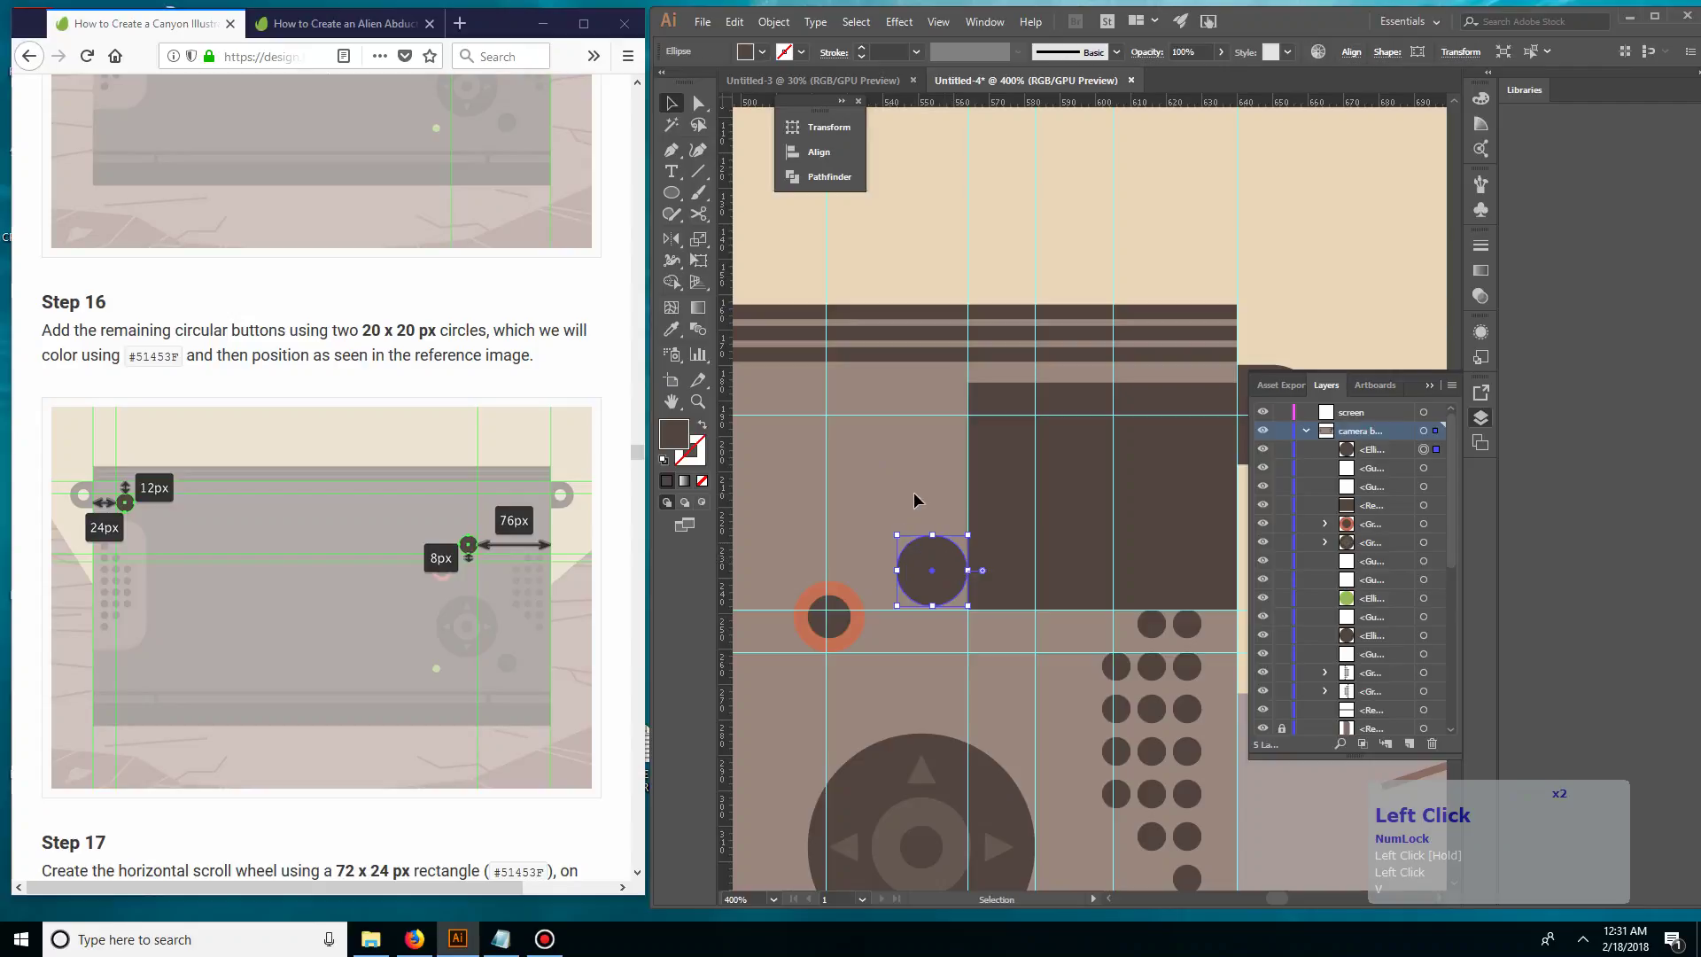
left_click(978, 493)
key("Delete")
- Duplicate the circular button and place the copy near the upper left part of the camera body
key("ctrl+minus")
key("ctrl+minus")
key("ctrl+minus")
key("ctrl+minus")
key("ctrl+minus")
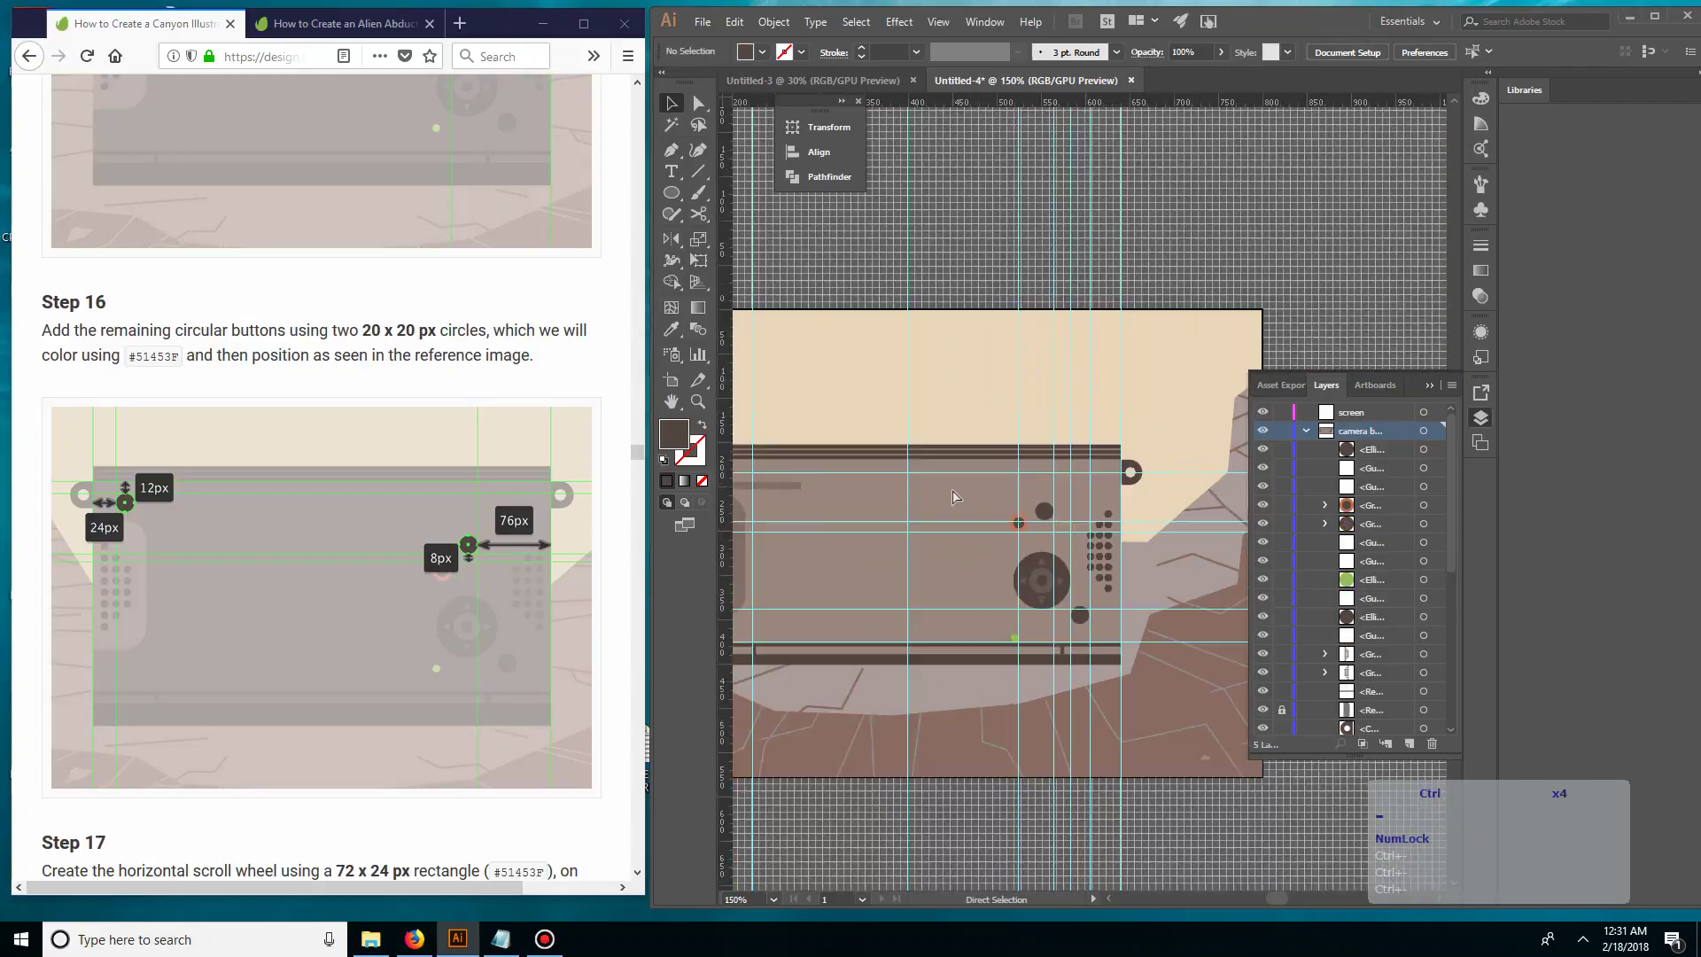
key("space")
left_click_drag(1097, 523, 1136, 539)
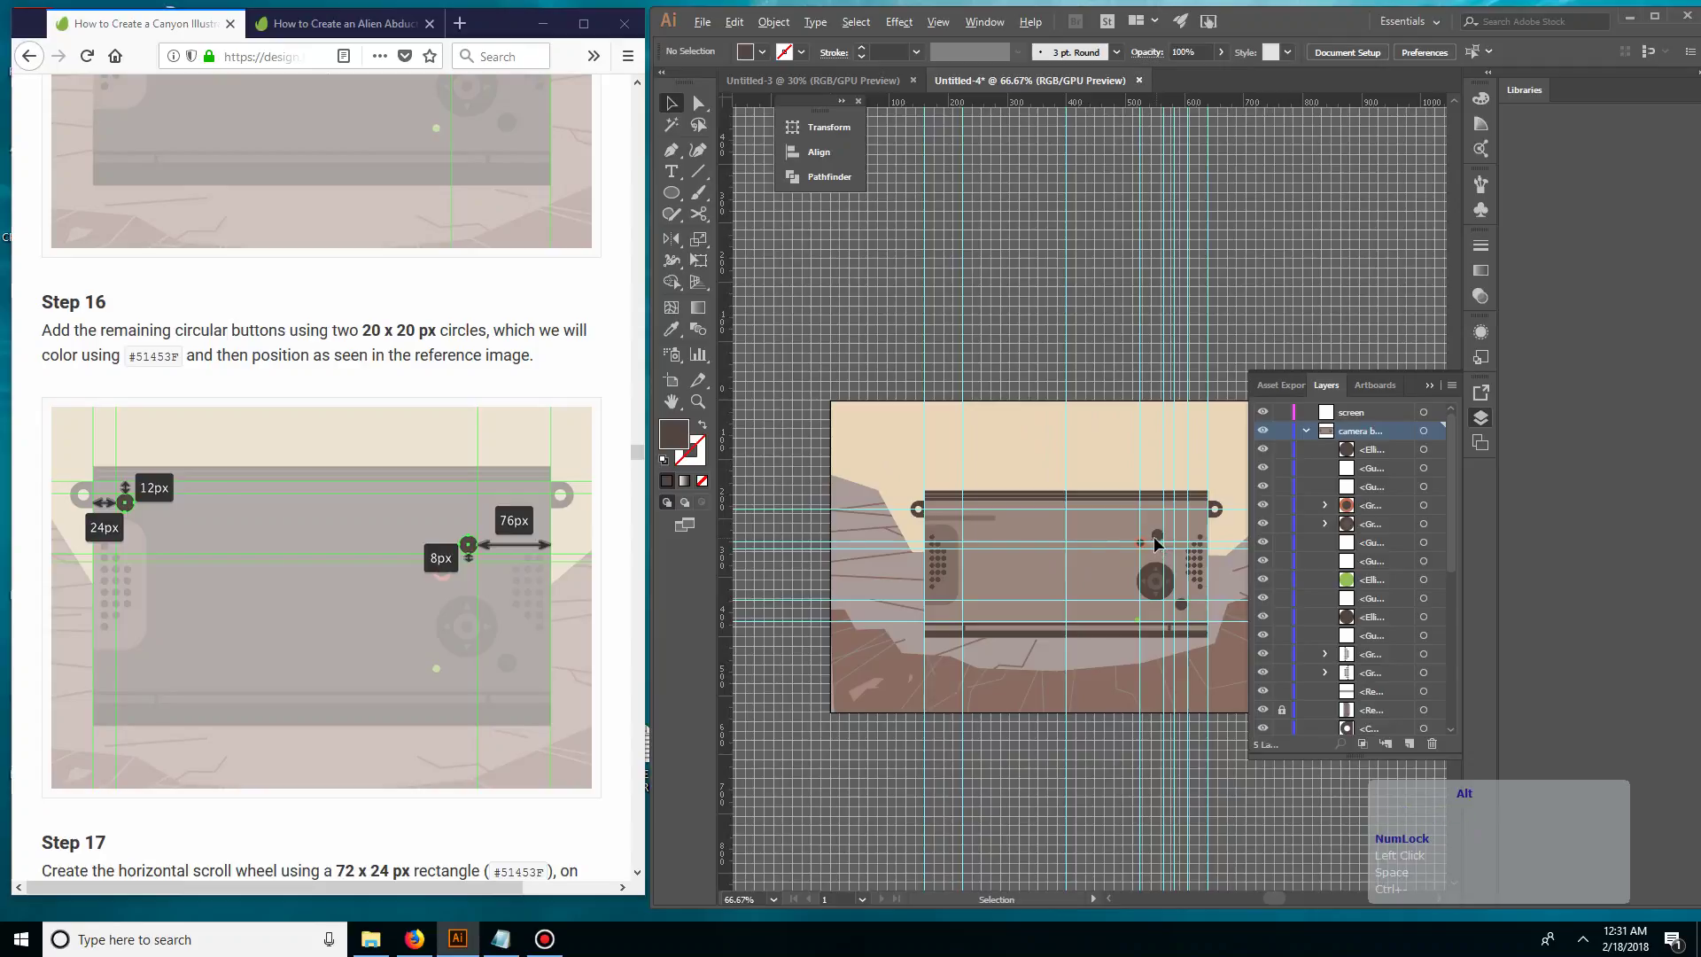
left_click_drag(1156, 537, 979, 530, "alt")
key("ctrl+equal")
key("ctrl+equal")
key("ctrl+equal")
key("ctrl+equal")
key("ctrl+equal")
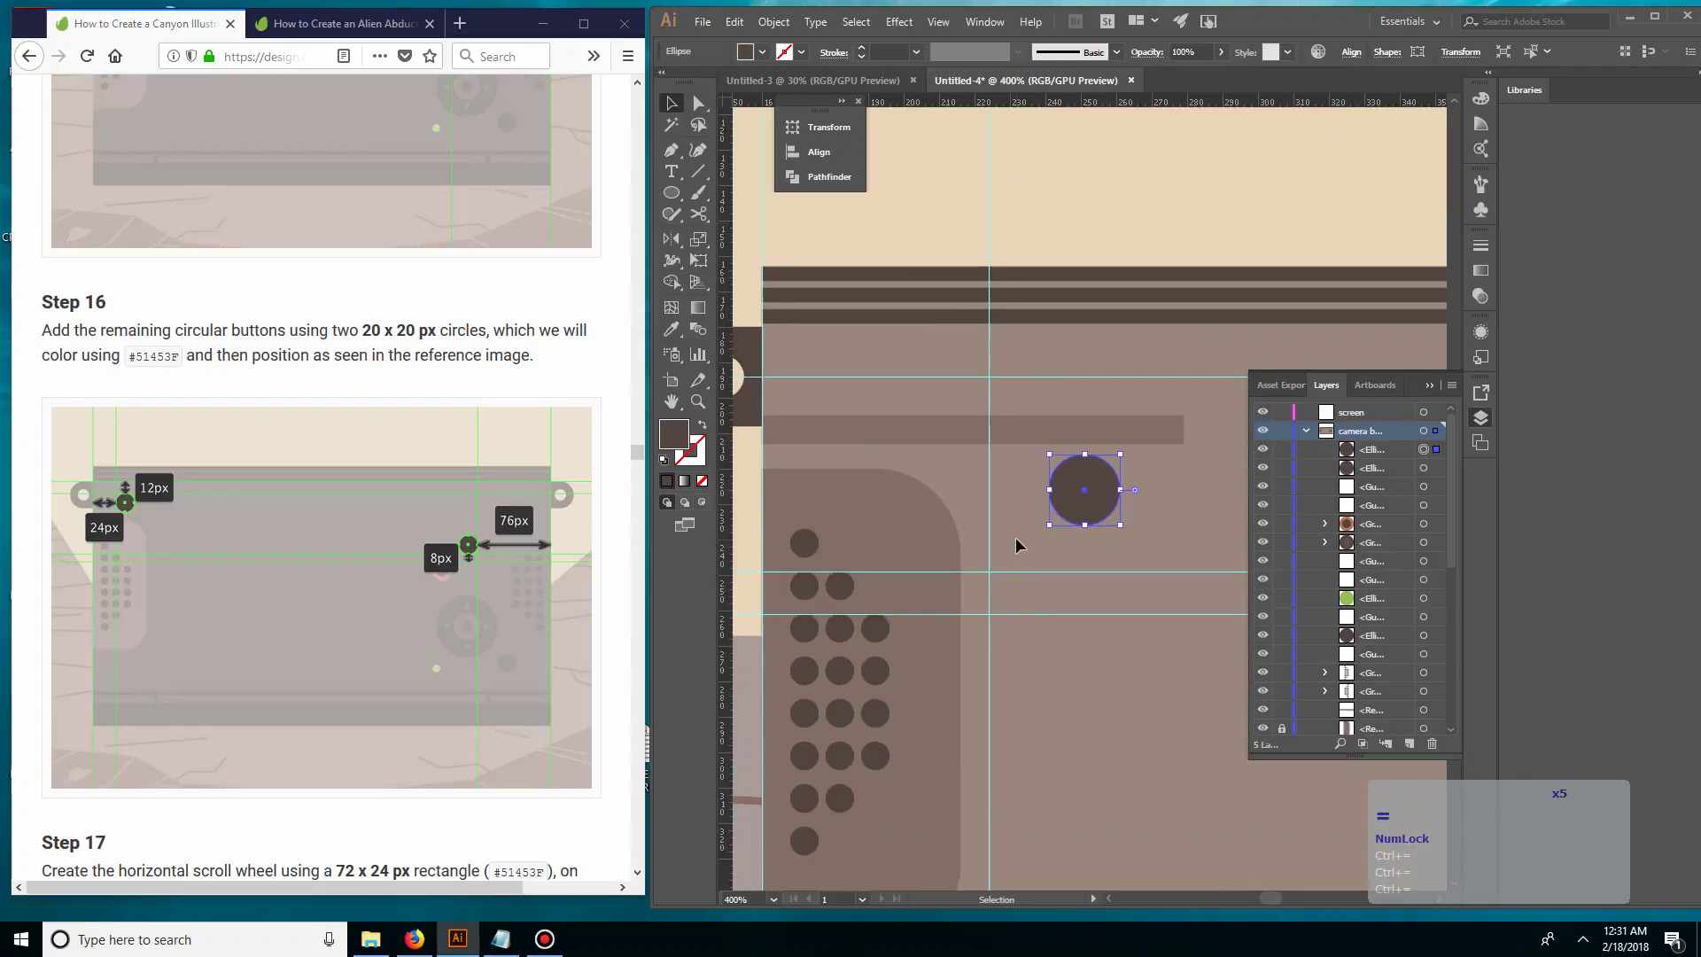
- Delete the thin horizontal bar below the top stripes and move the copied circle above the left speaker grille
double_click(1136, 428)
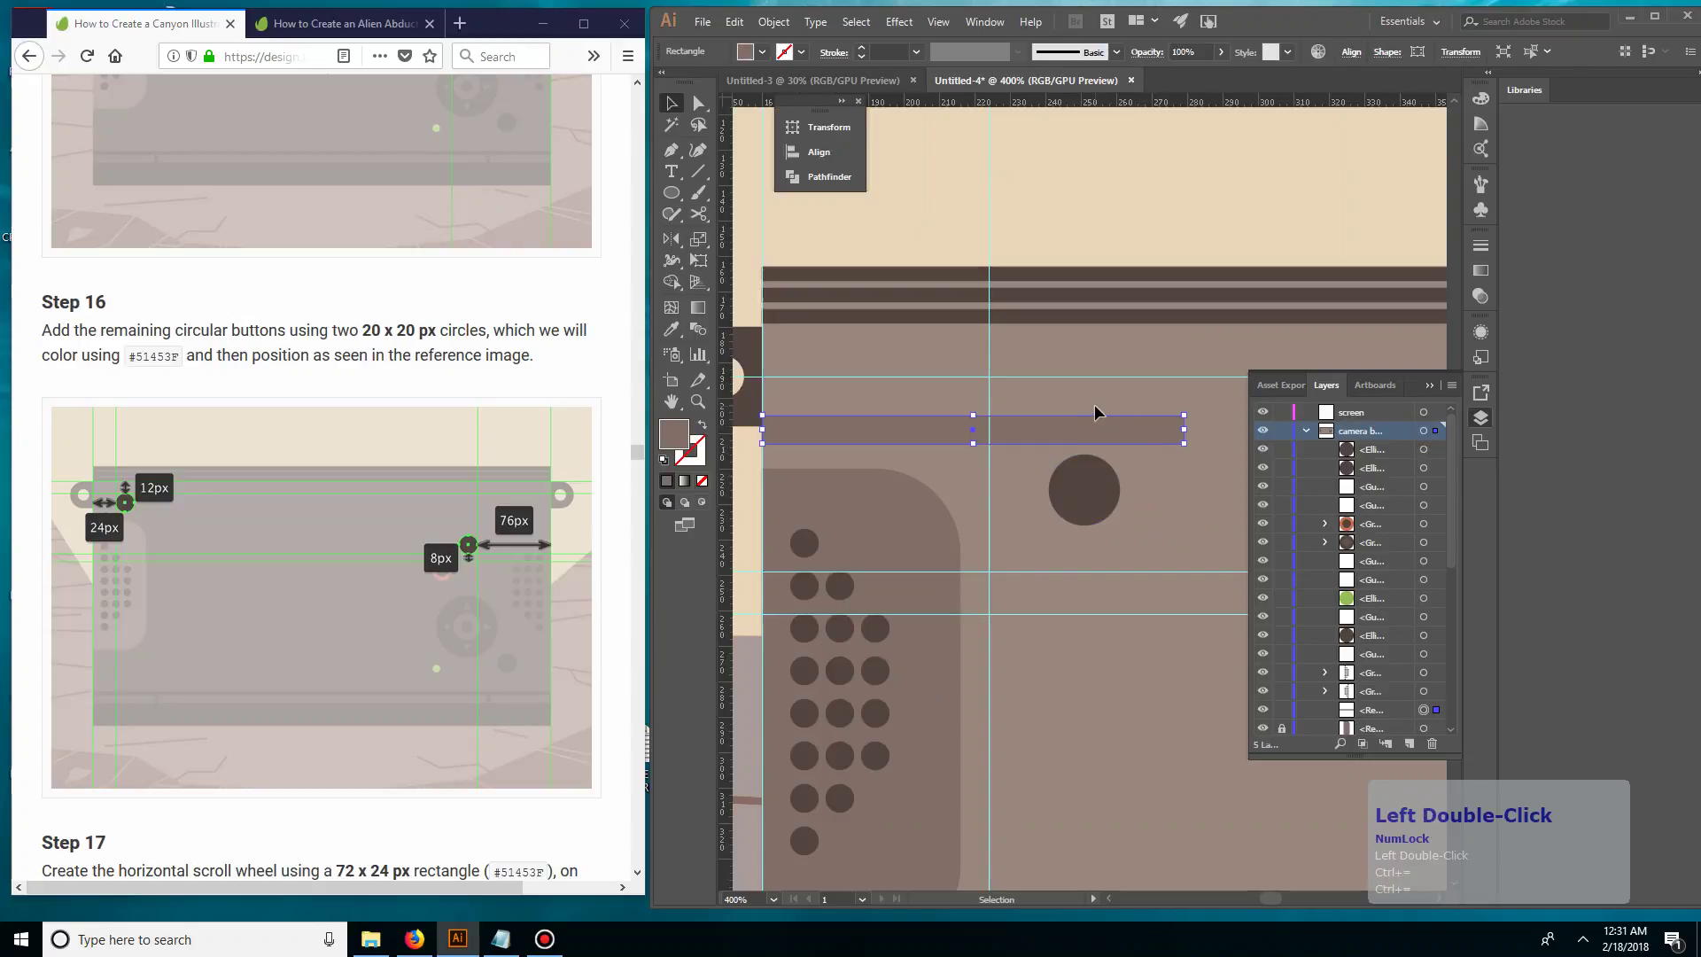
key("Delete")
left_click_drag(1092, 412, 1049, 489)
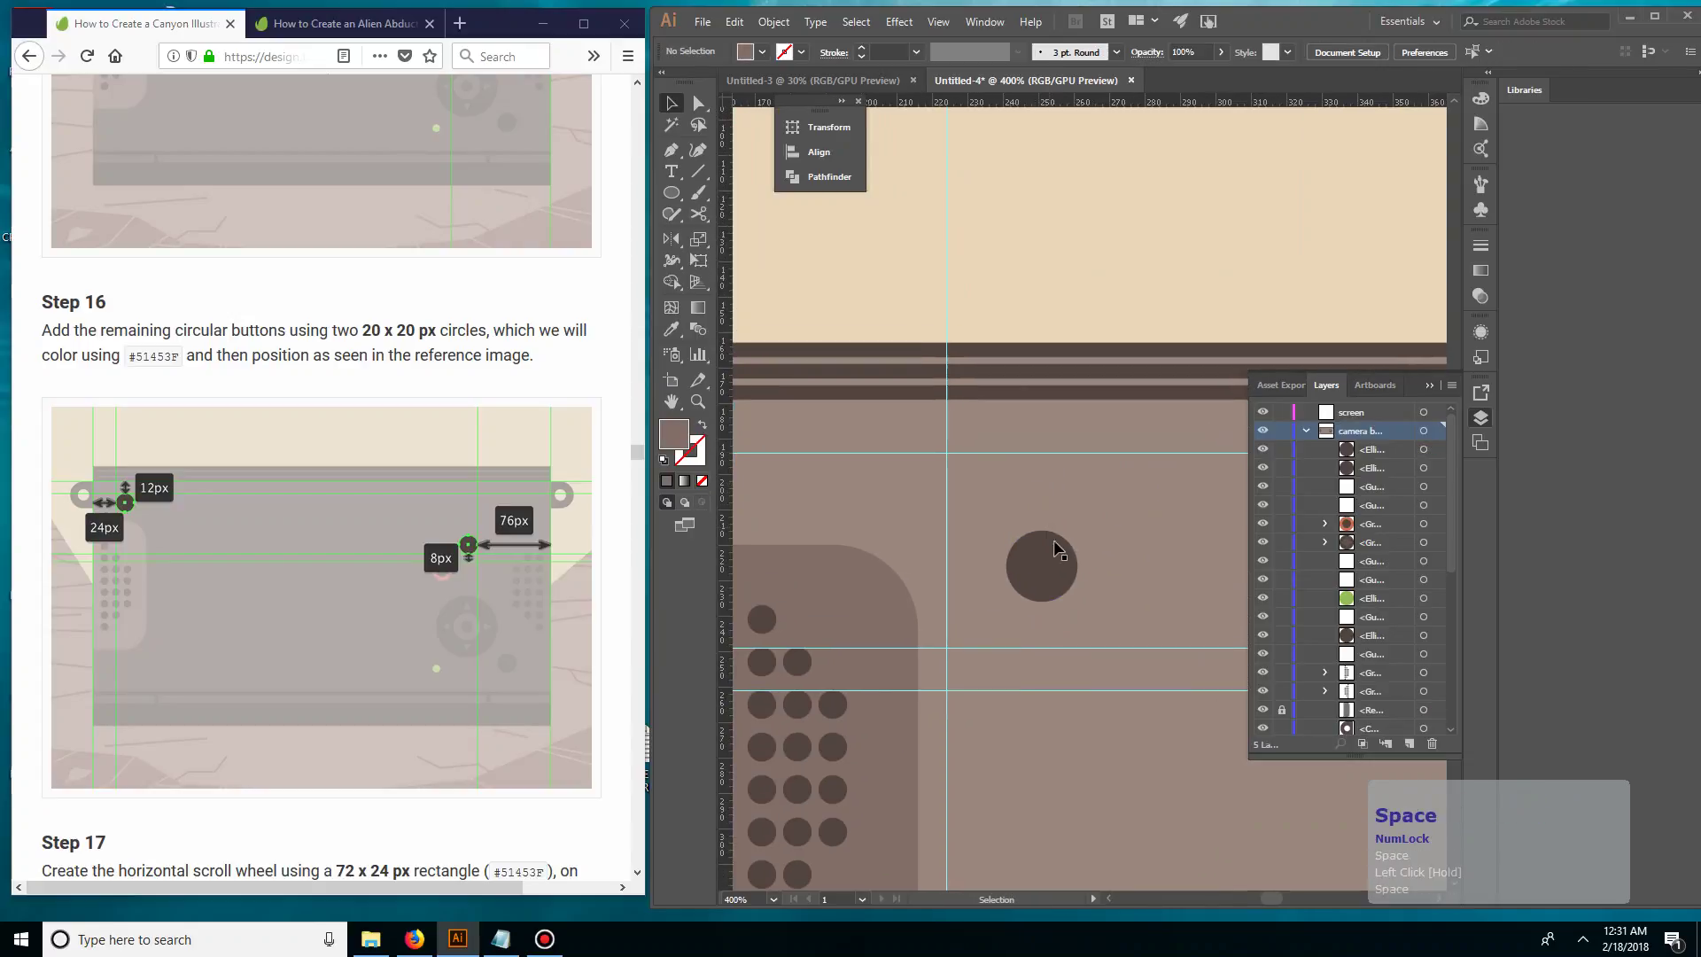
mouse_move(1055, 550)
left_mouse_down()
mouse_move(875, 489)
mouse_move(1065, 540)
left_mouse_up()
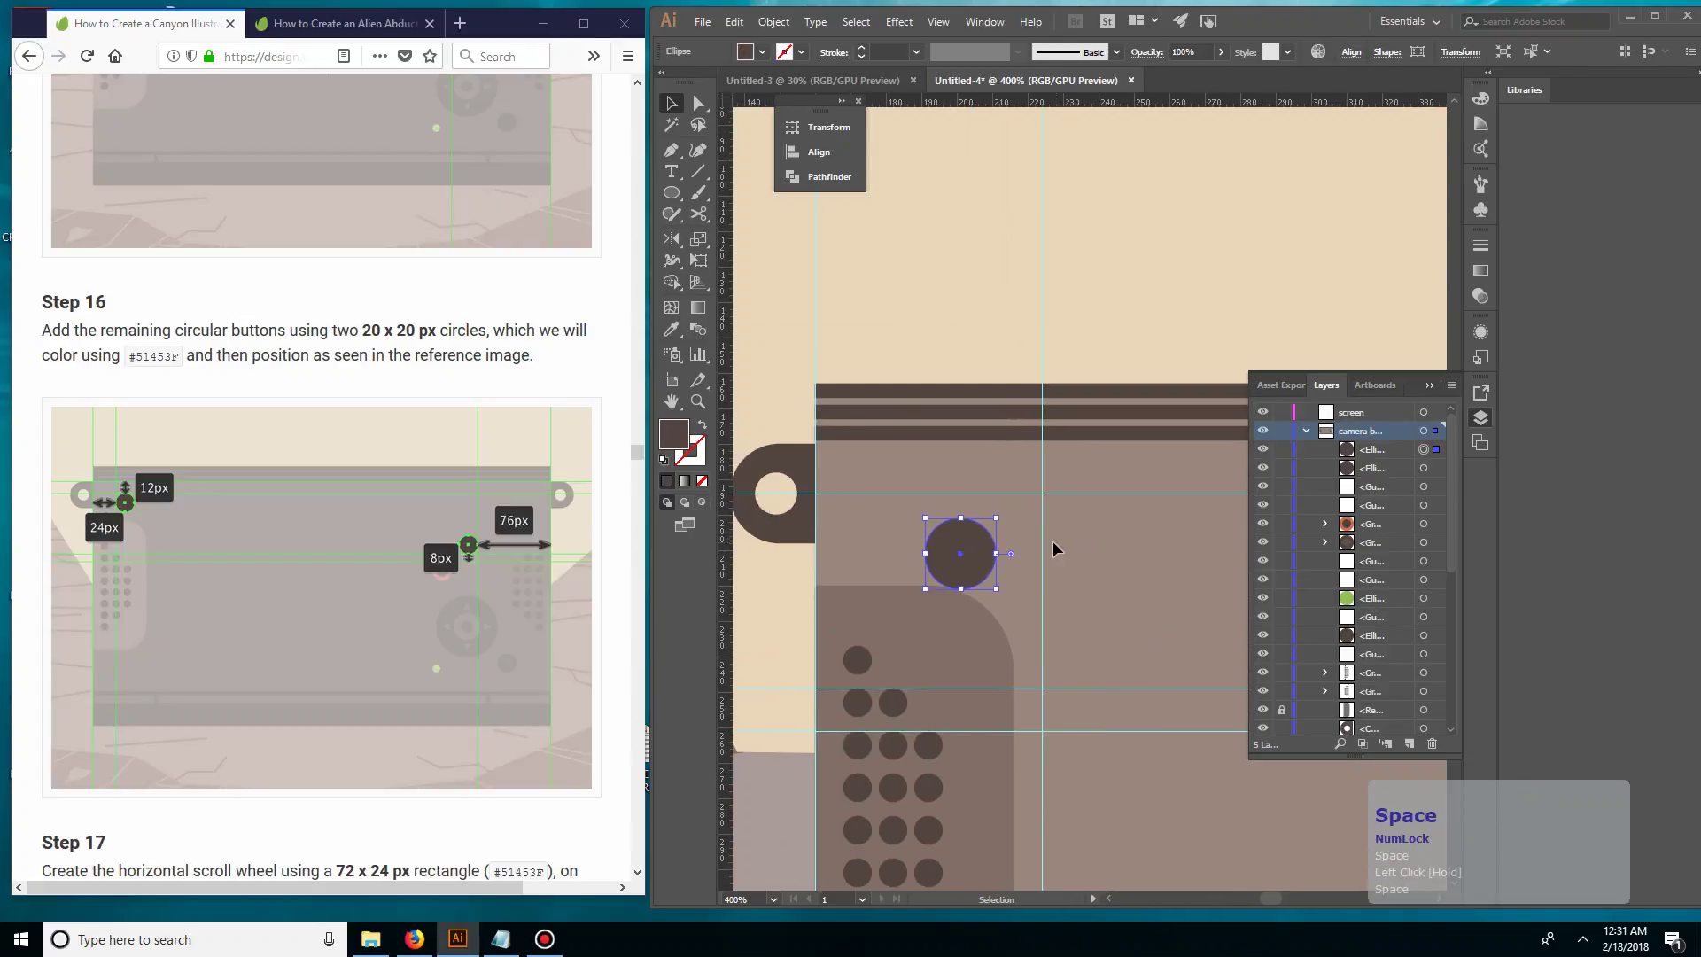
left_click(1044, 540)
left_click_drag(957, 545, 969, 548)
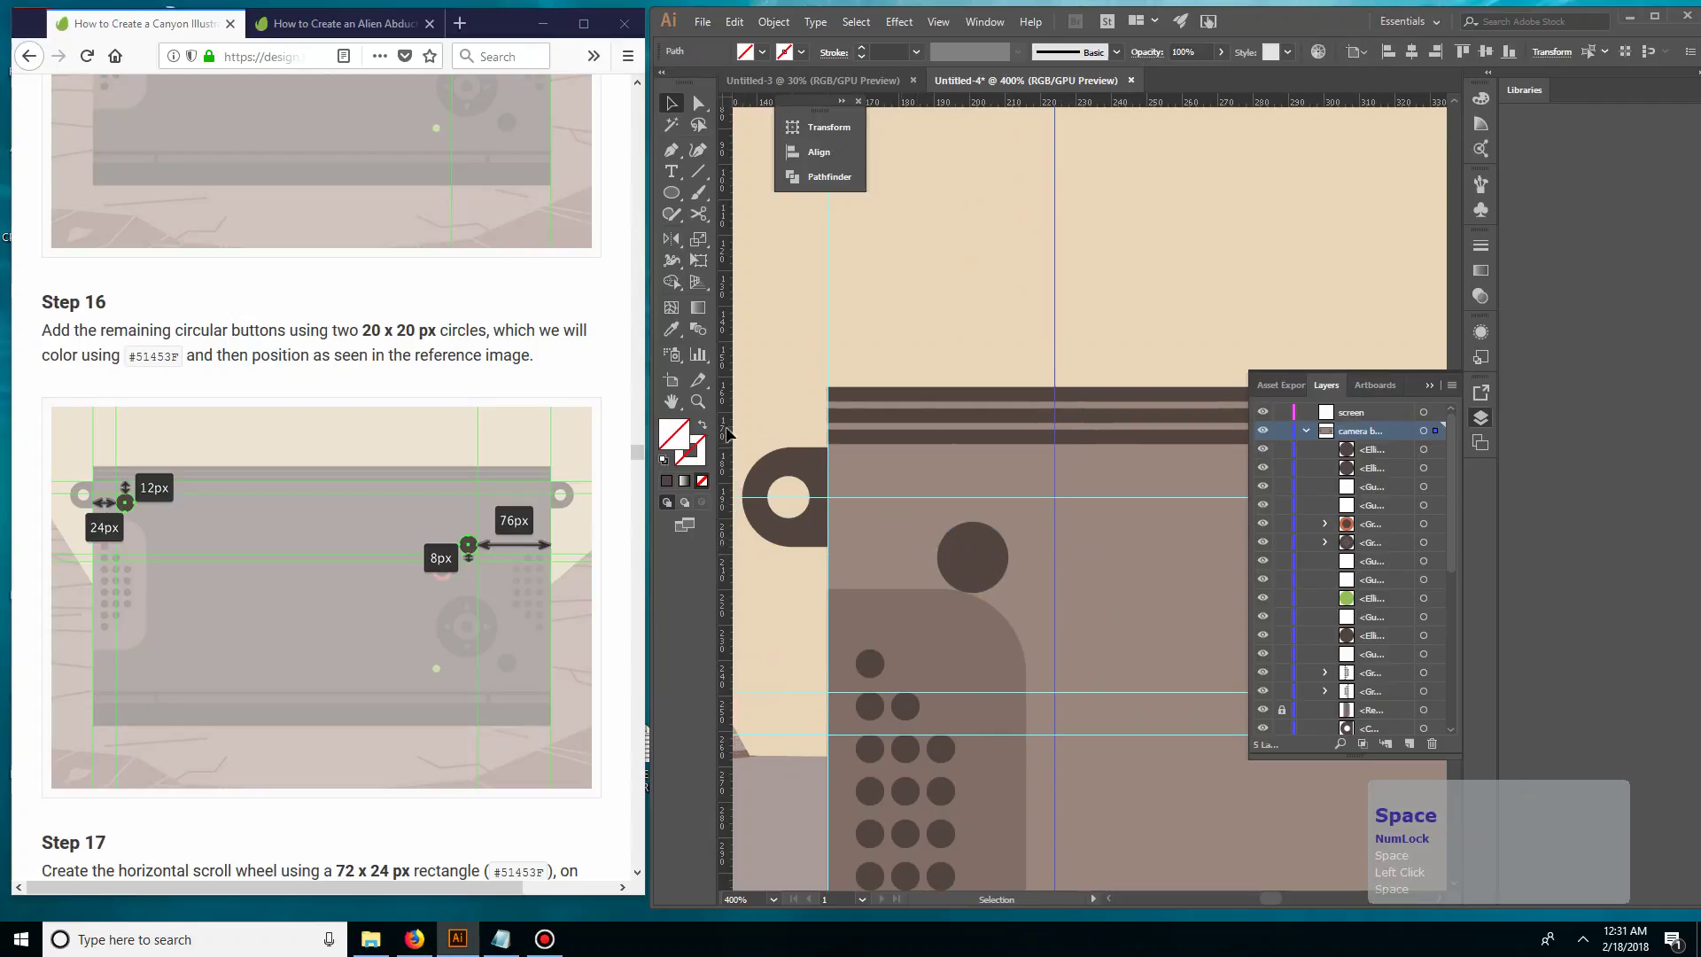
- Draw a 24 x 24 px rectangle between the camera body's left edge and the copied circle as a spacer
right_click(671, 188)
left_click(753, 193)
left_click(850, 524)
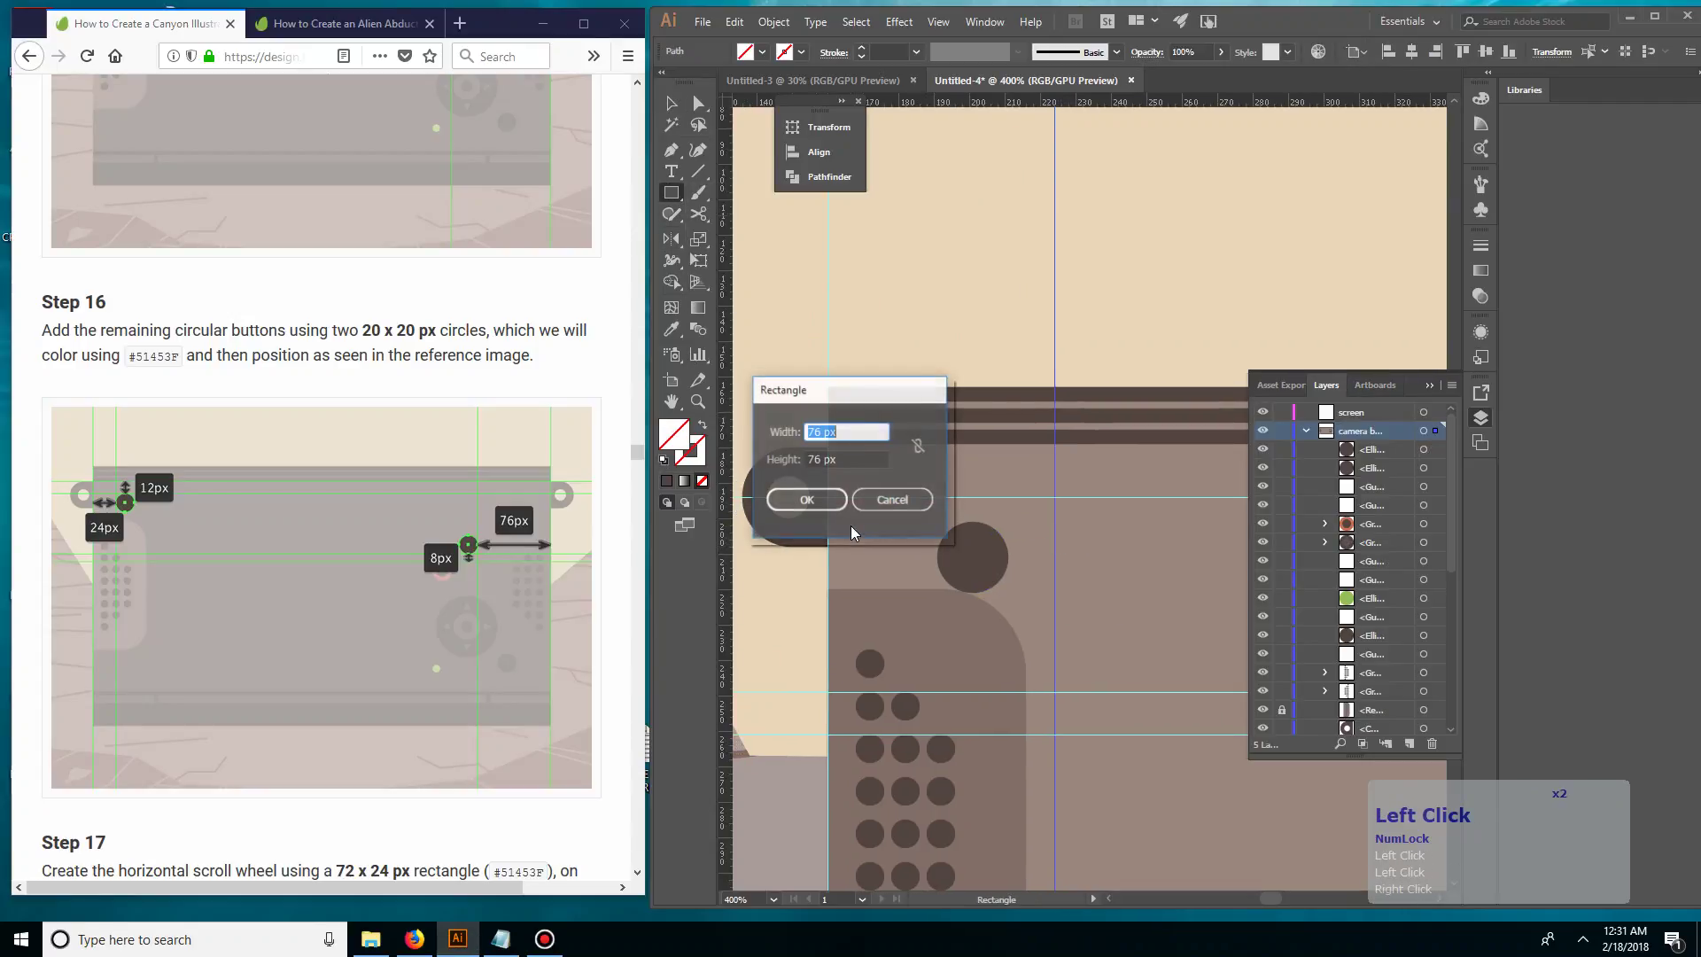
type("24")
key("Tab")
type("24")
key("KP_Enter")
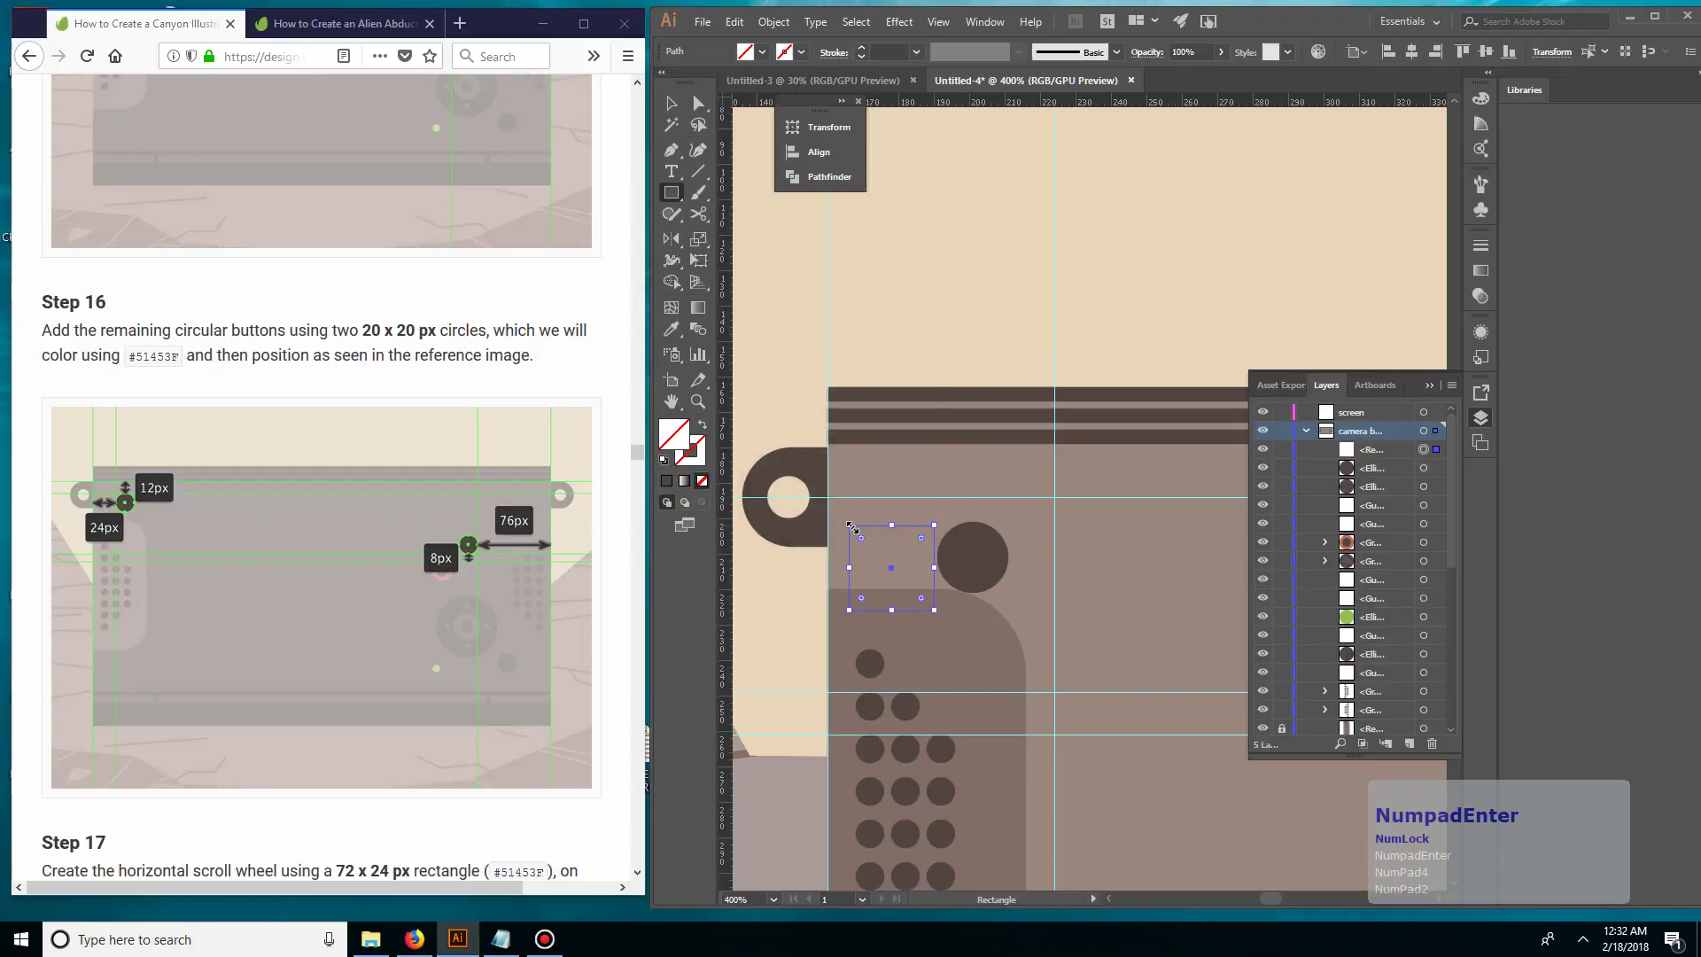
- Fill the 24 px spacer with the circle's dark brown and align its left edge with the camera body's left edge
key("v")
left_click(981, 562)
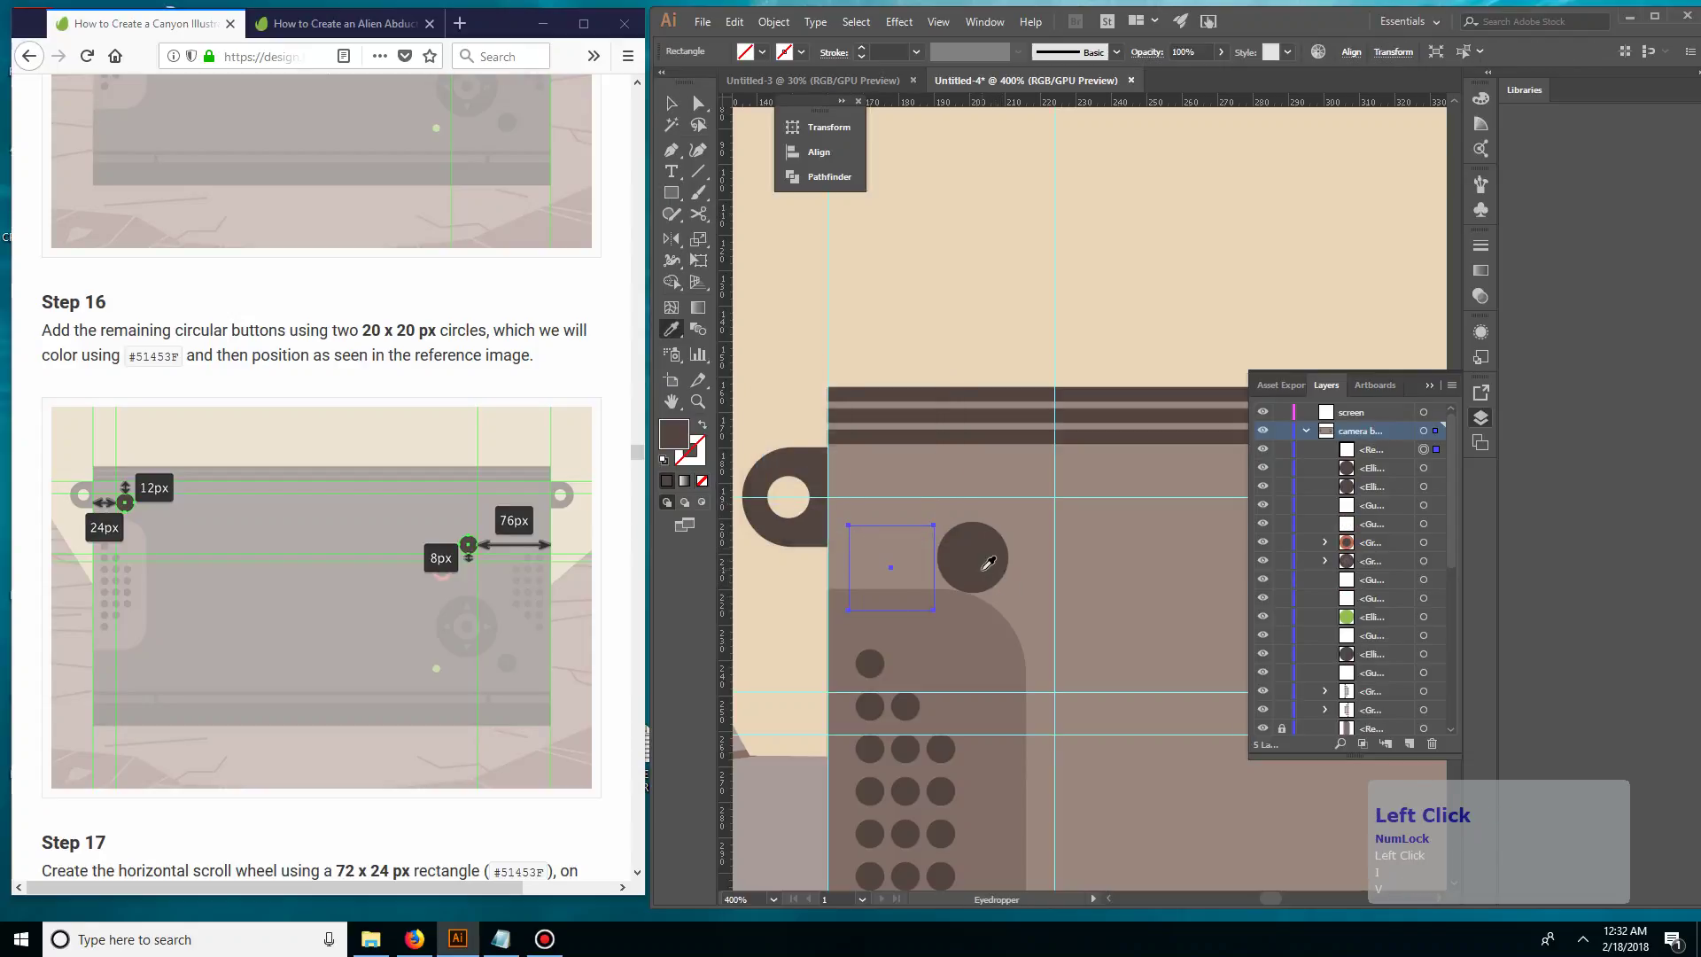
key("v")
left_click_drag(906, 580, 884, 511)
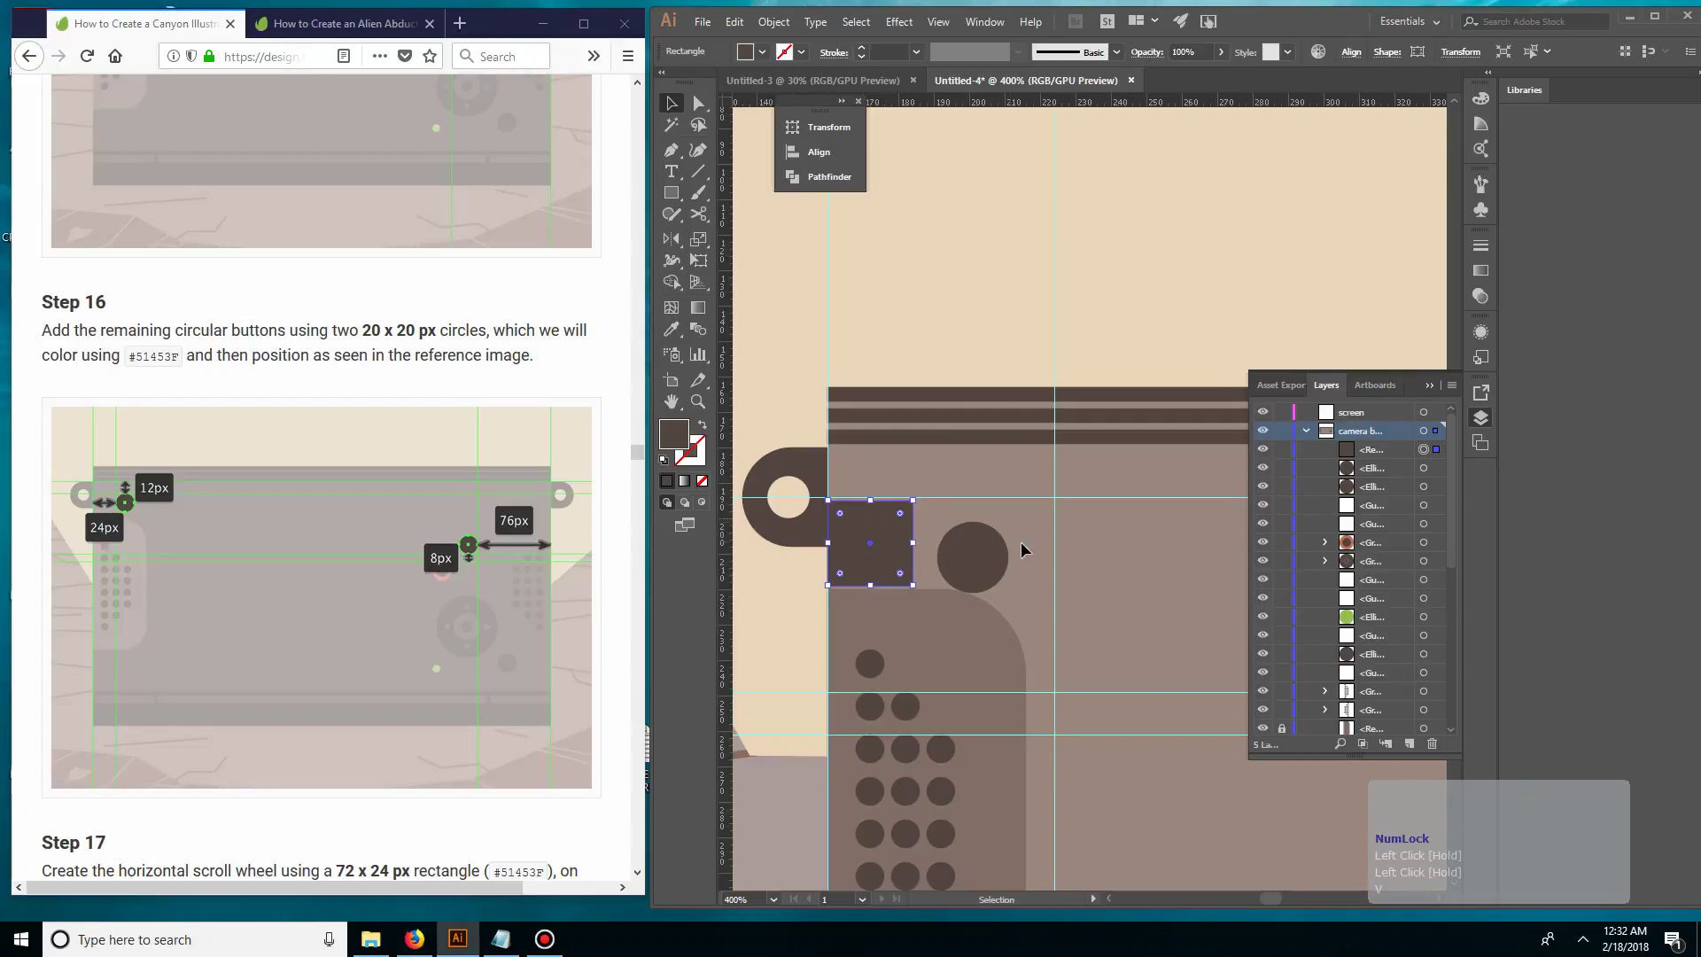
left_click(1152, 576)
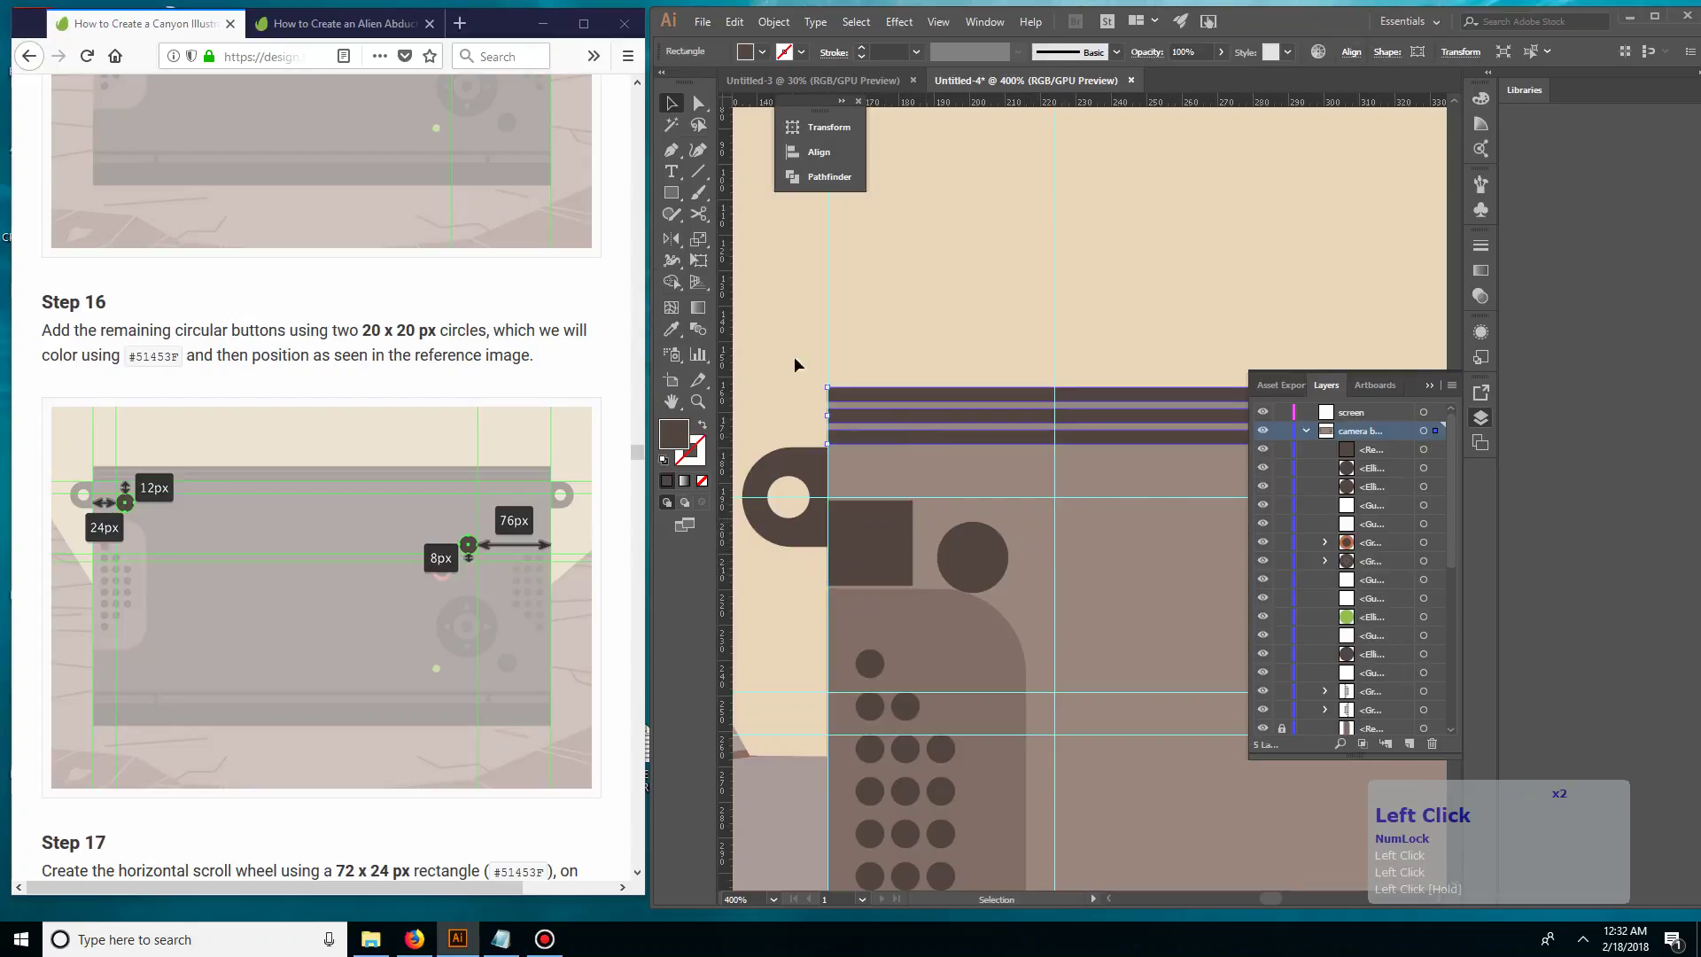
- Draw a 12 x 12 px spacer square and place it directly under the top stripes, starting at the 24 px spacer's right edge
left_click(672, 194)
left_click(1092, 477)
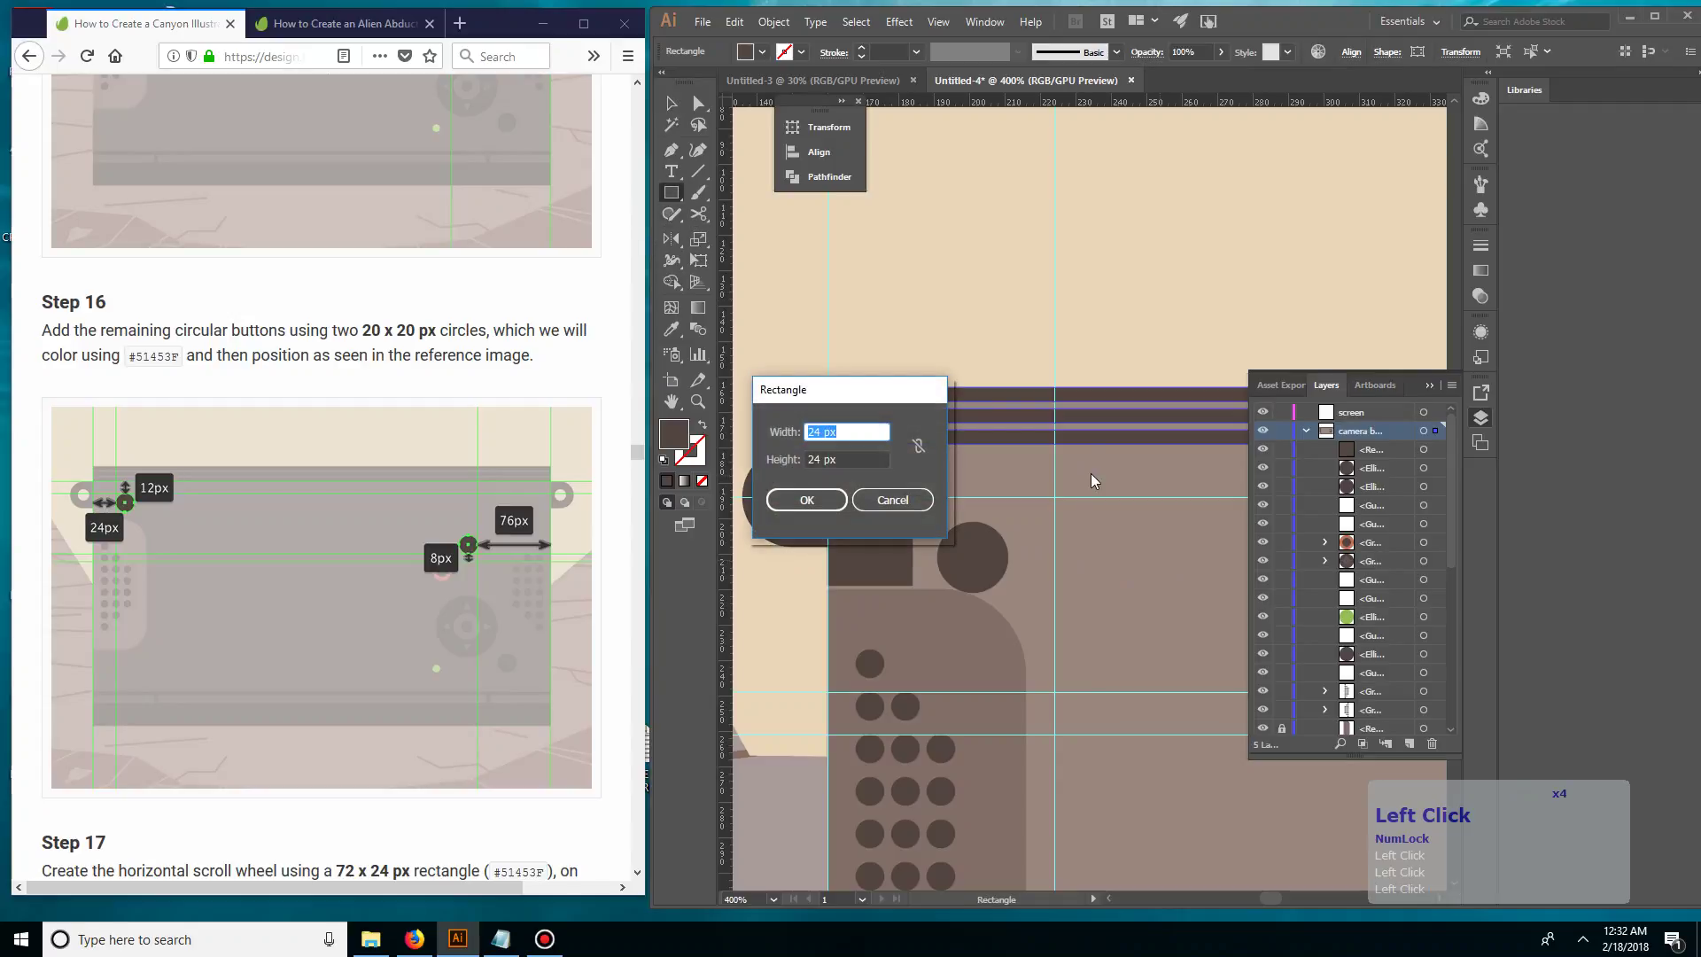
type("12")
key("Return")
key("v")
left_click(1060, 477)
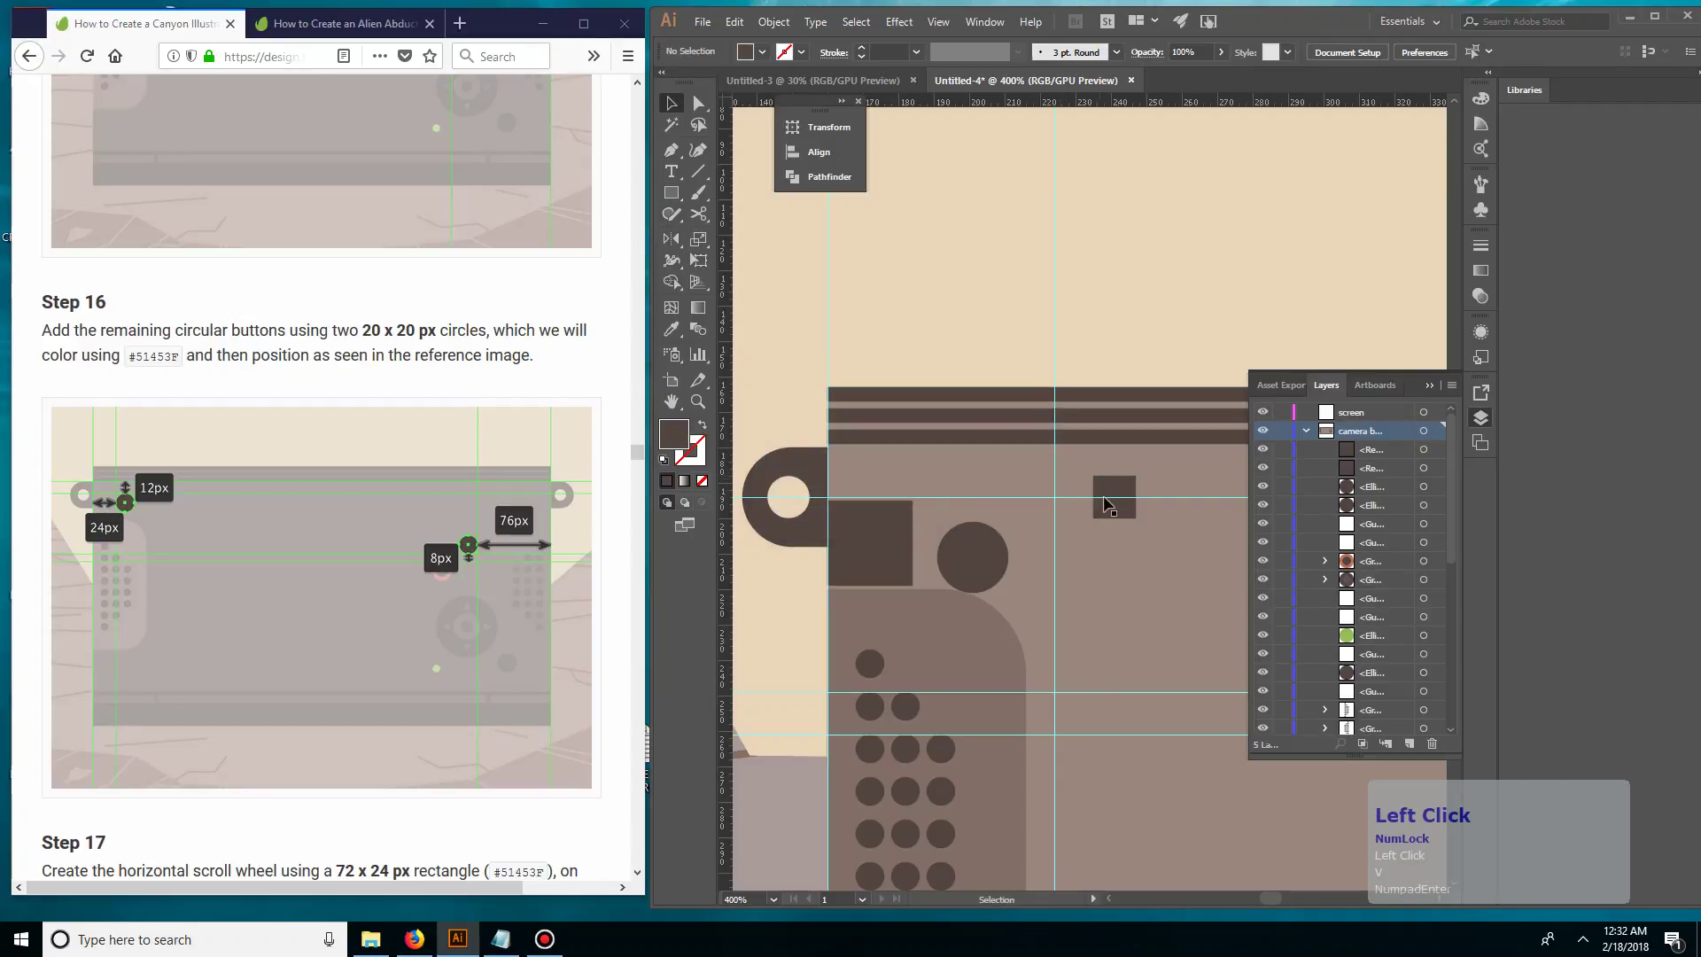
left_click_drag(1099, 493, 923, 465)
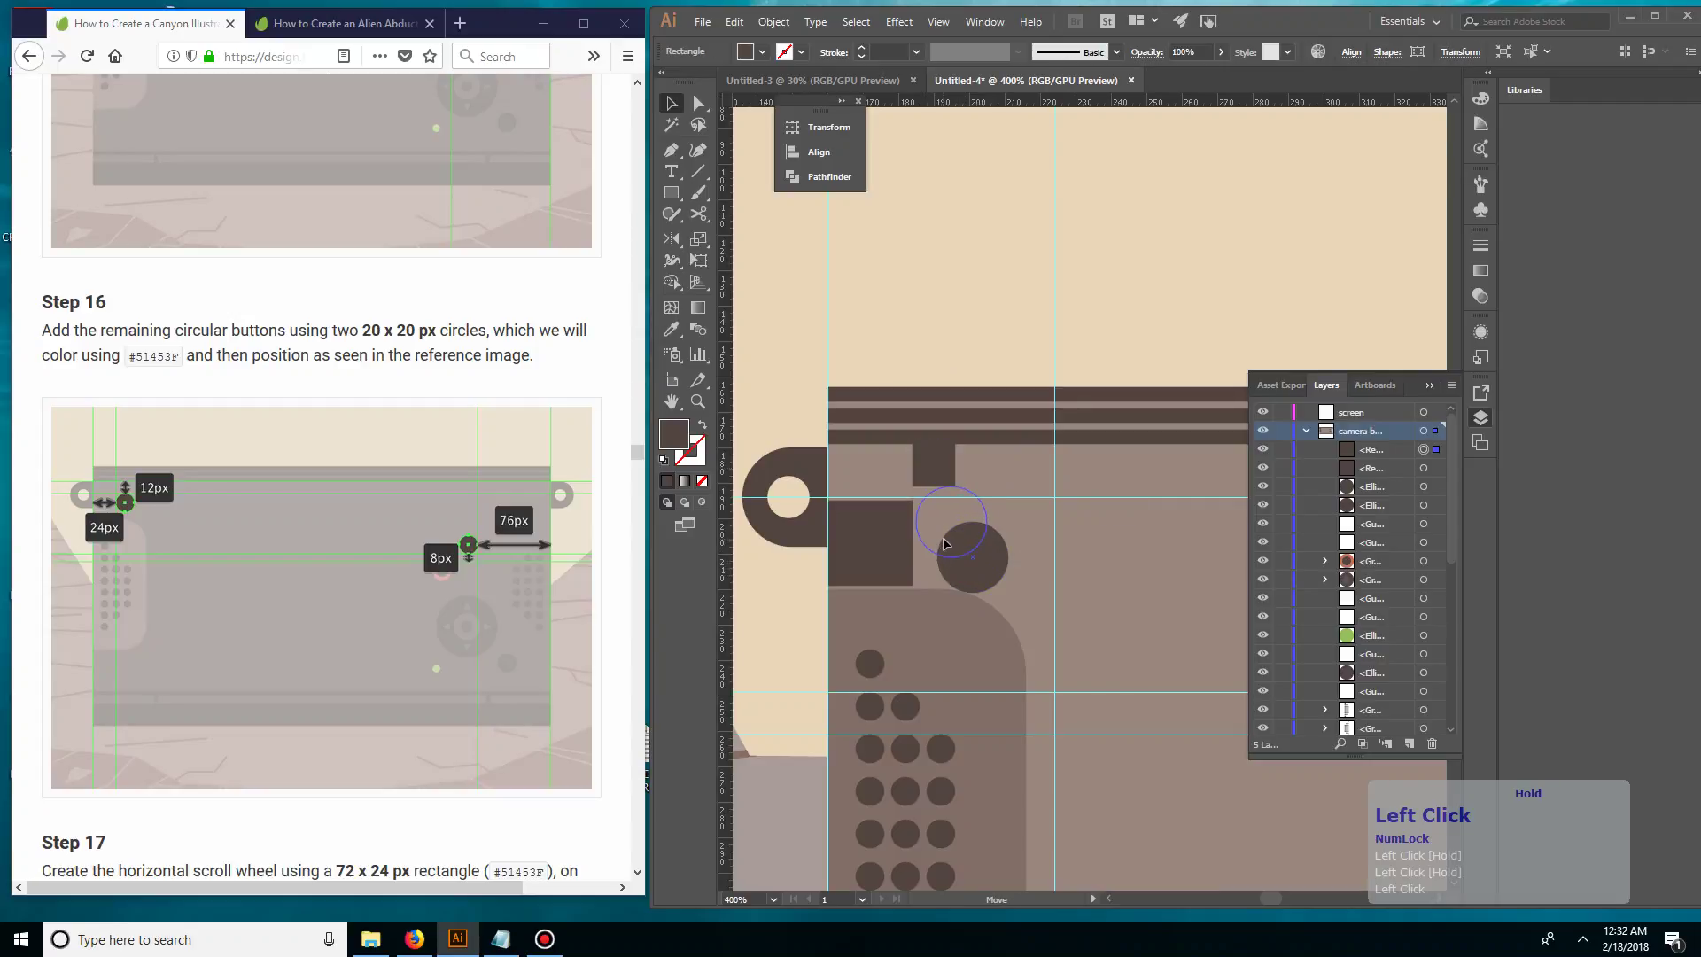
- Move the copied circle against the 24 px spacer's right edge and the 12 px spacer's bottom edge, and delete both spacers
left_click_drag(943, 537, 939, 537)
left_click(1018, 550)
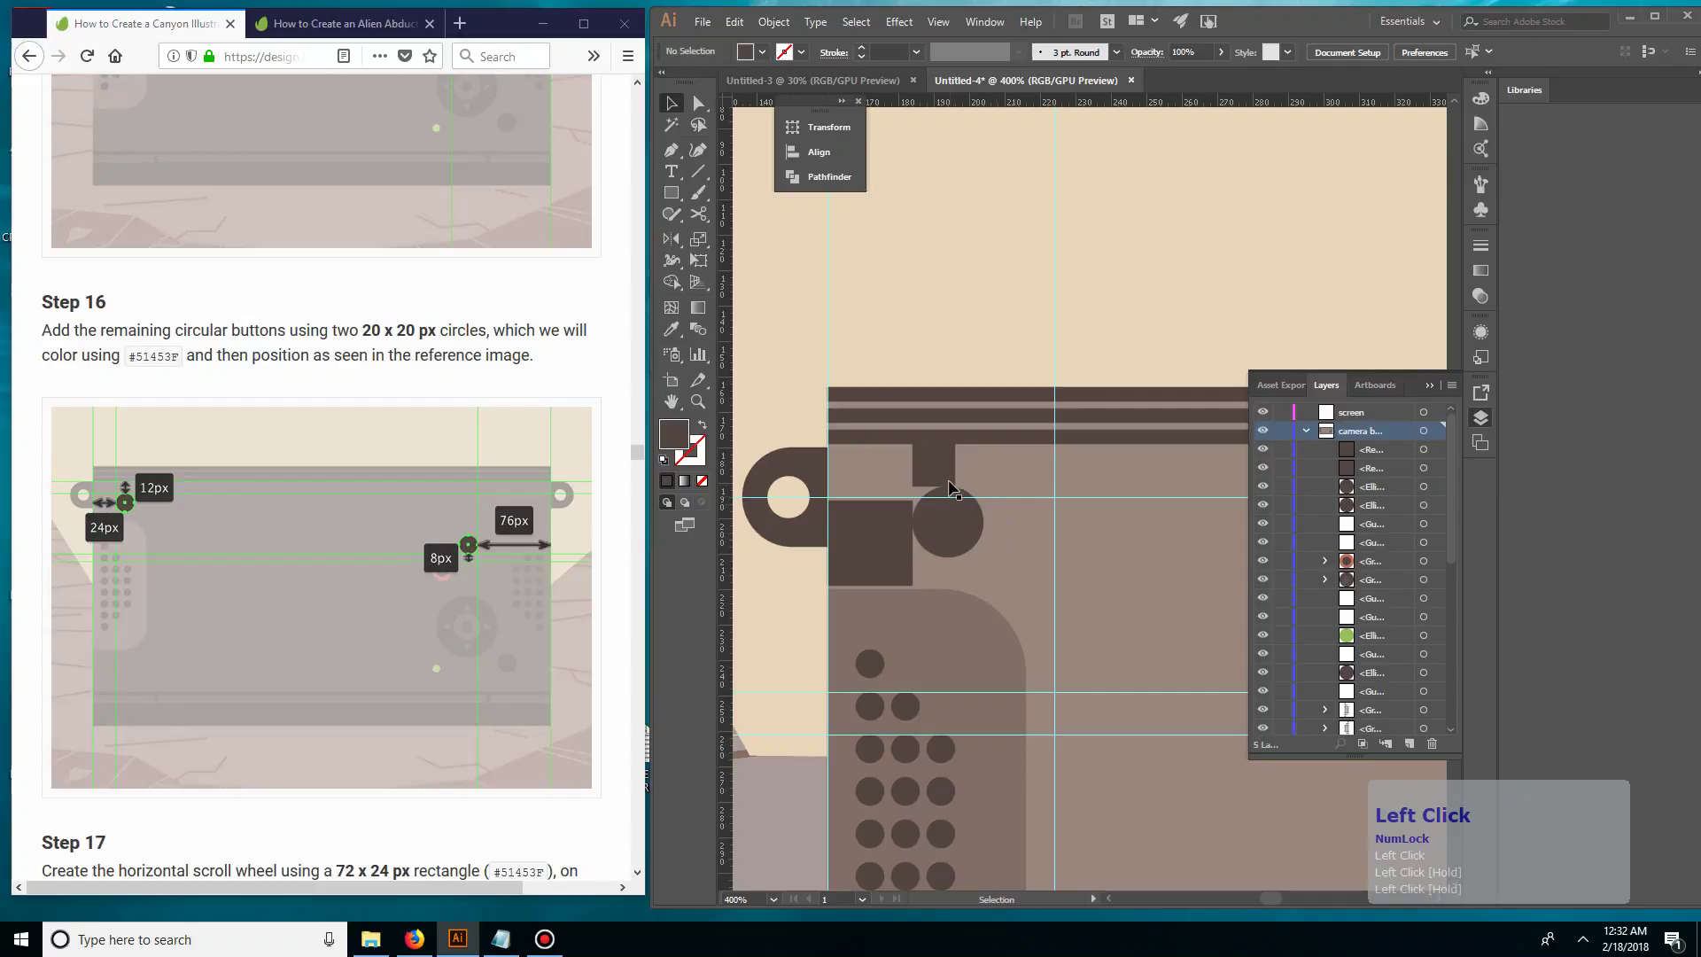
left_click(947, 463)
key("Delete")
left_click(894, 567)
key("Delete")
- Examine the left circular button's placement and the upper part of the camera body
key("ctrl+minus")
key("ctrl+minus")
key("ctrl+minus")
key("ctrl+minus")
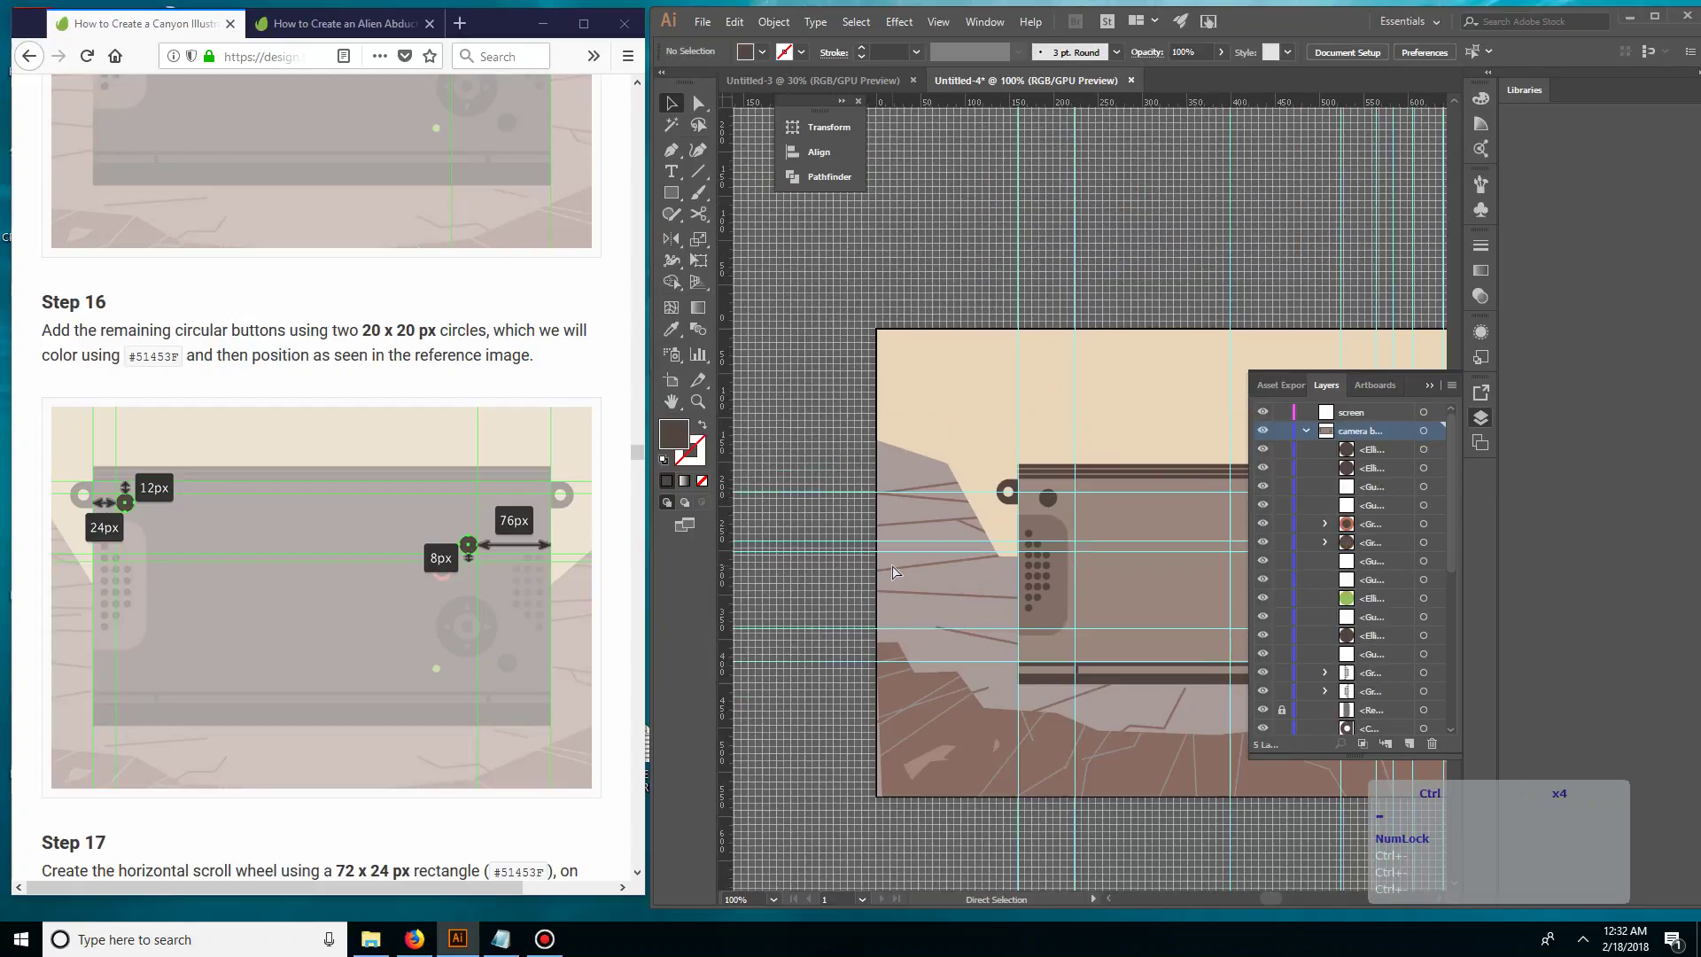
key("ctrl+equal")
key("ctrl+equal")
key("space")
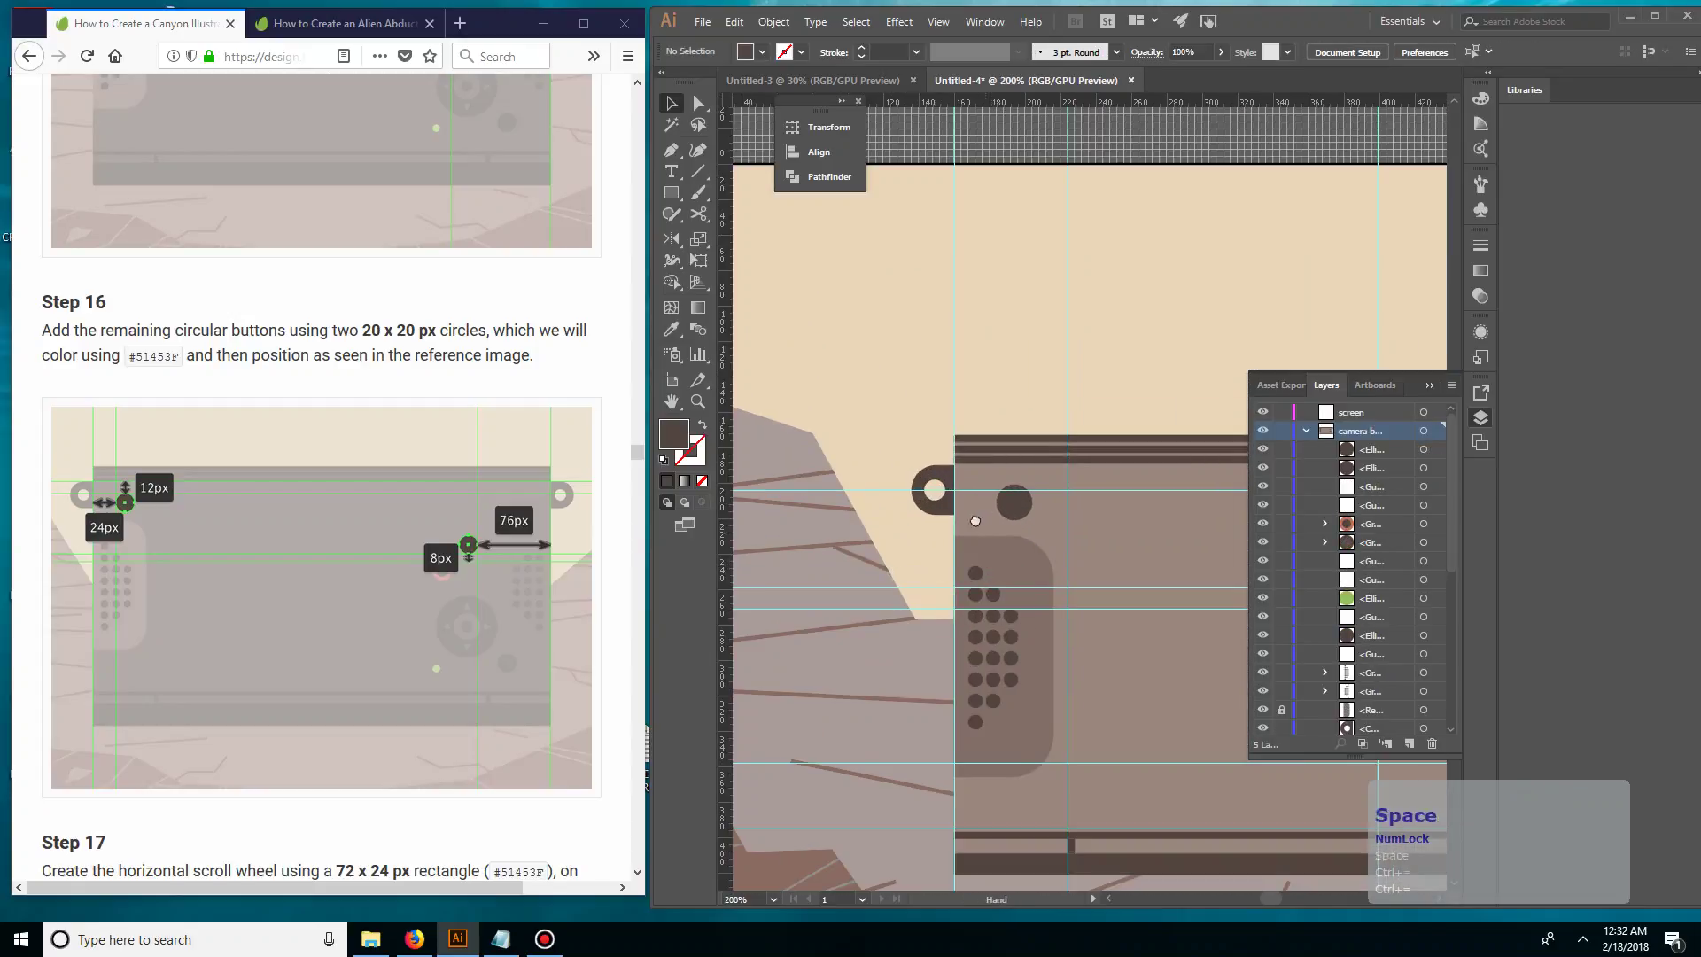
left_click_drag(975, 521, 811, 424)
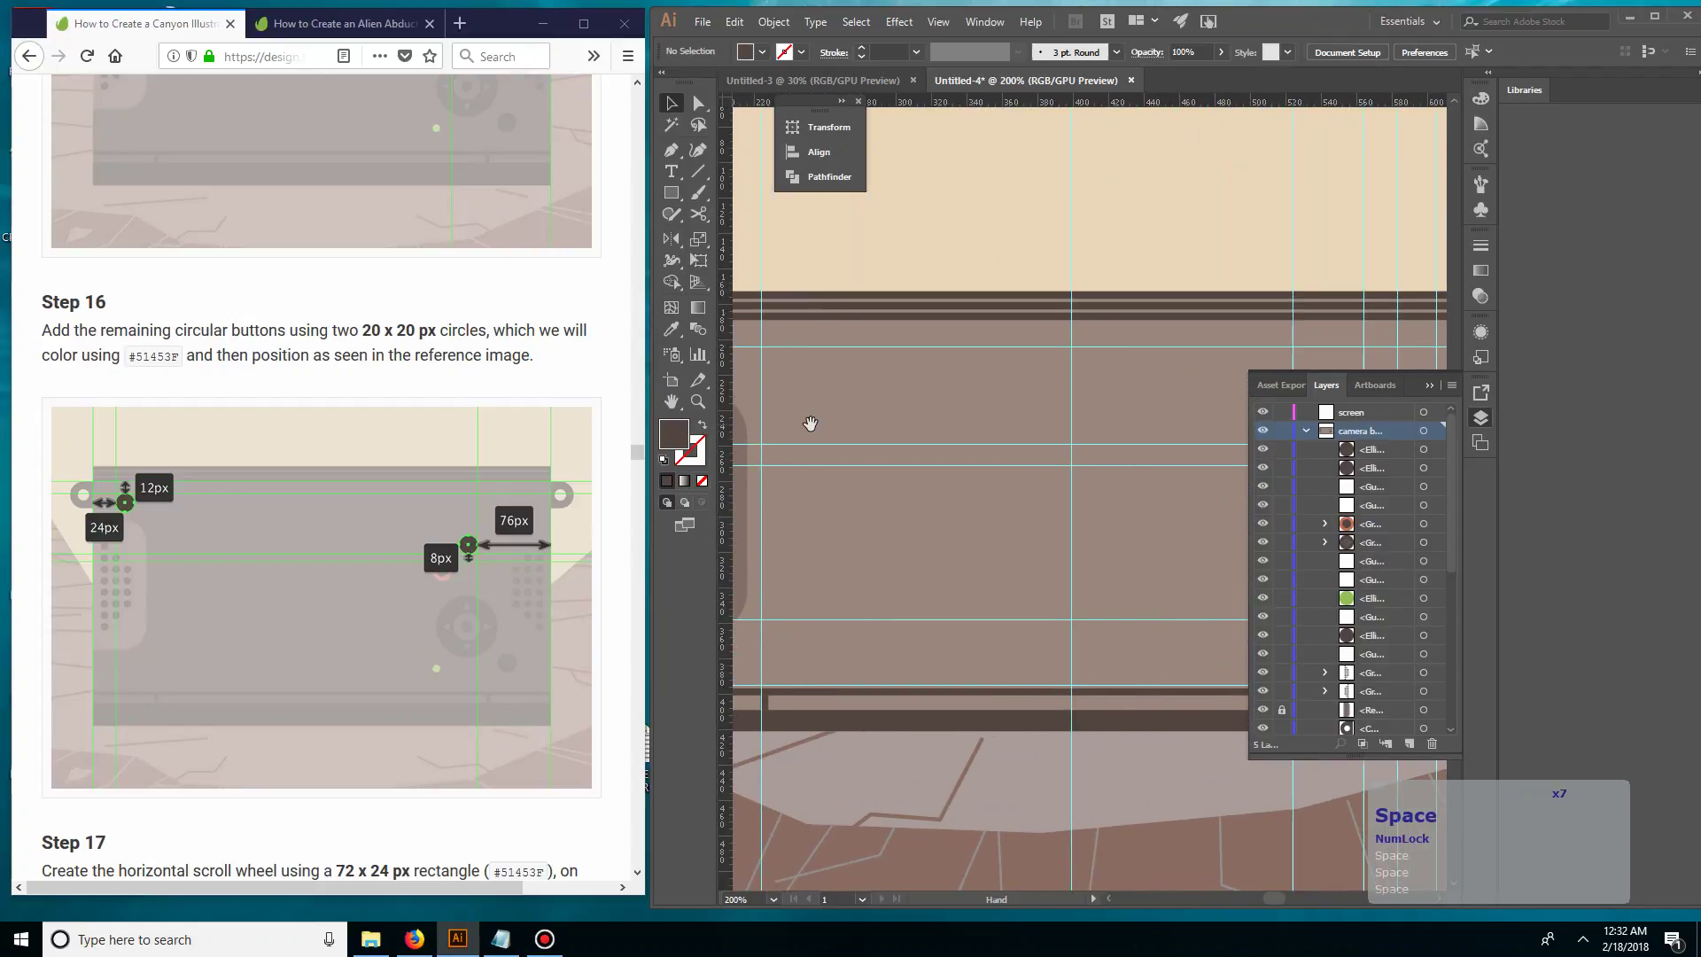